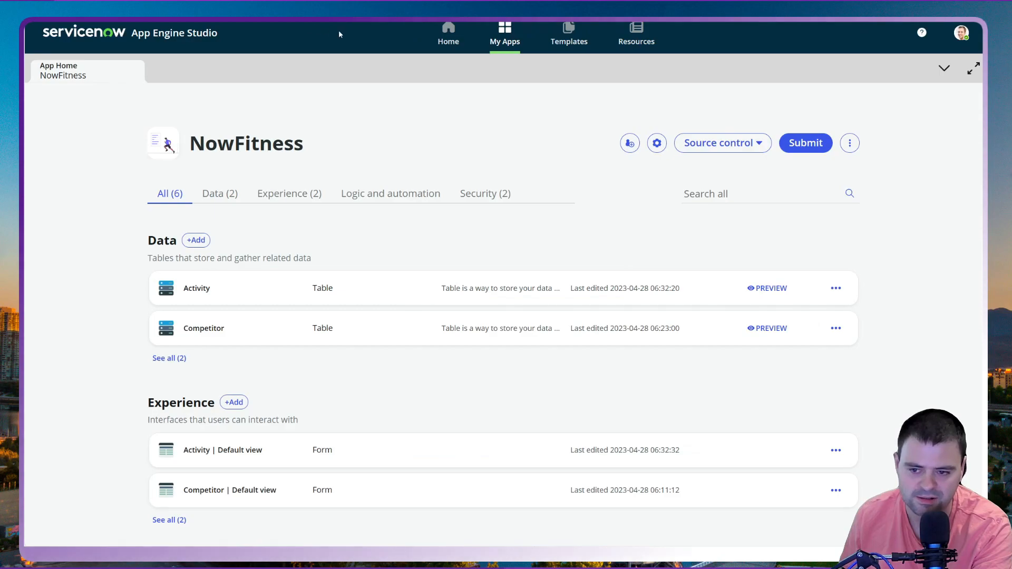
Step: Start adding a Portal experience to the NowFitness app
scroll(531, 235, down, 2)
scroll(497, 210, up, 2)
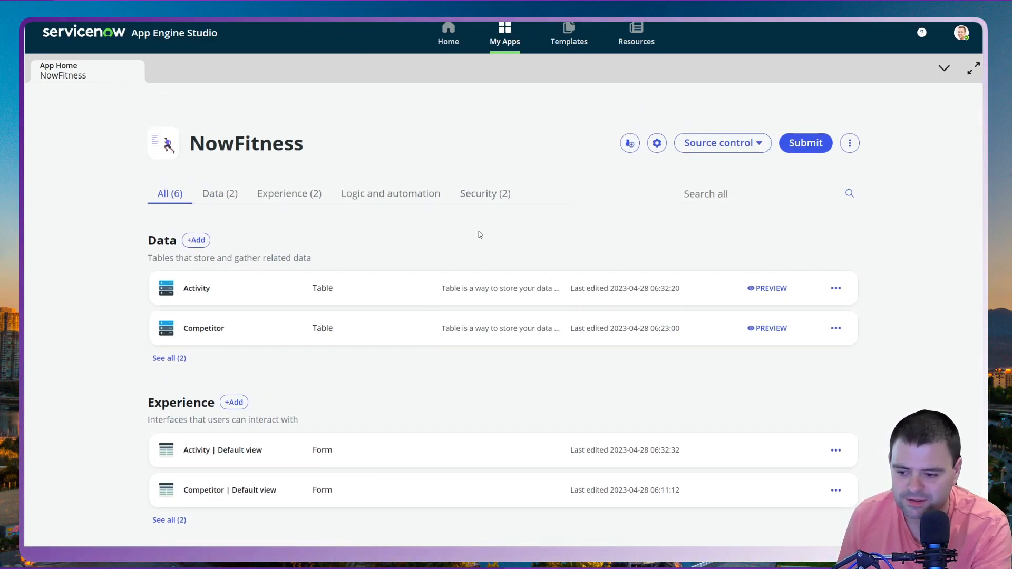
scroll(429, 244, down, 2)
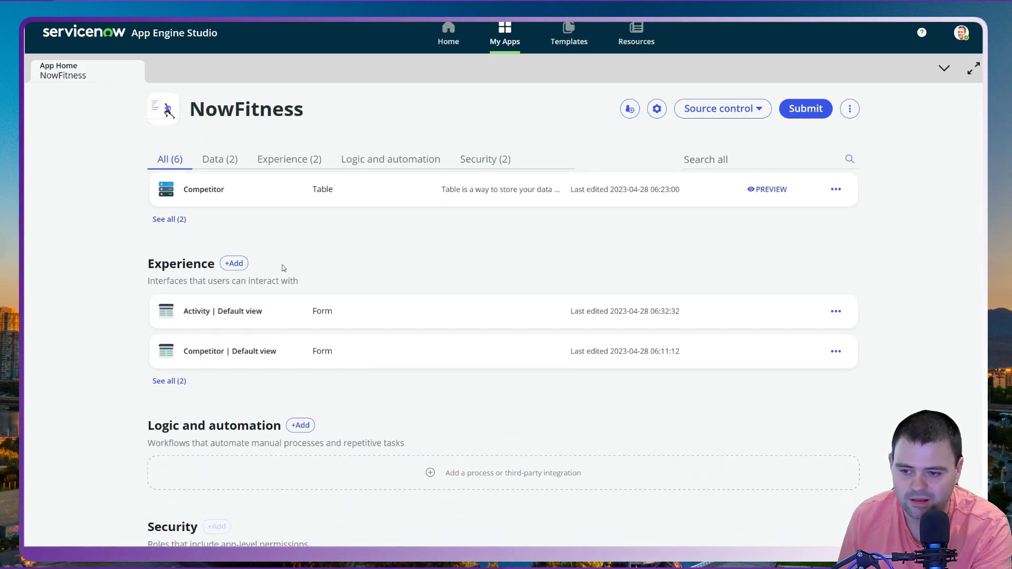
click(234, 263)
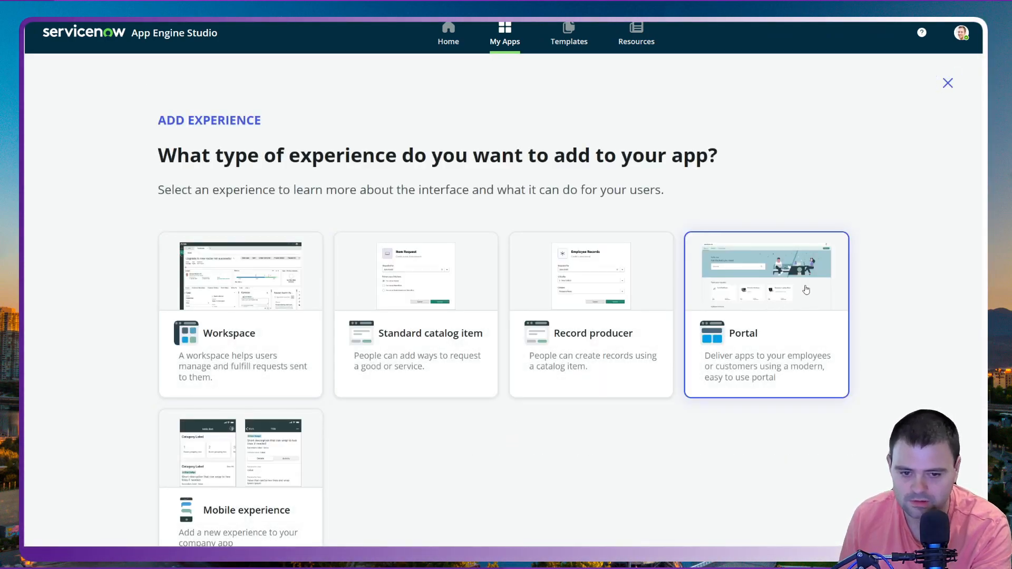
click(693, 379)
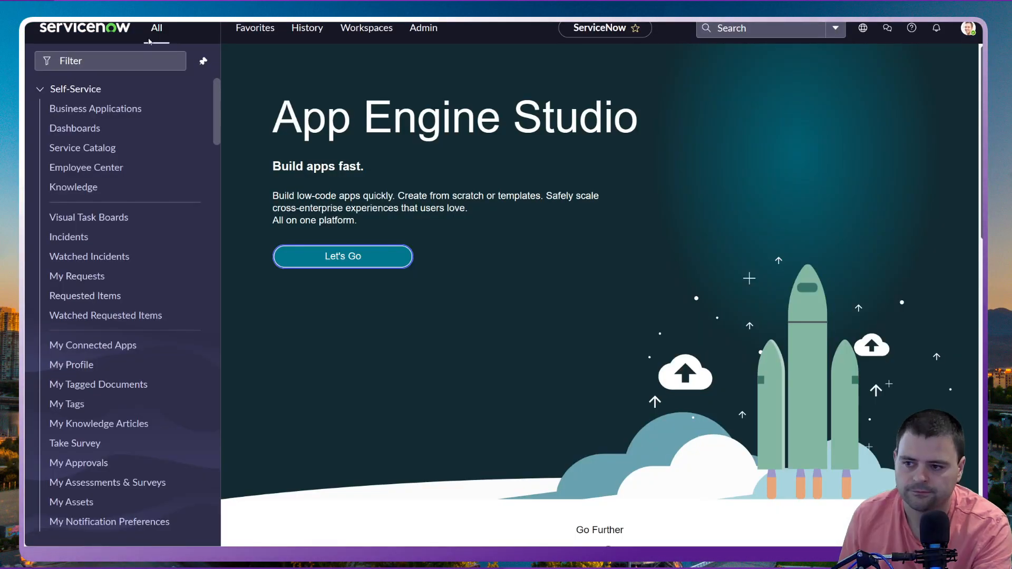
Step: Switch to the main ServiceNow instance and open the stats.do page to check the instance's build name
click(116, 61)
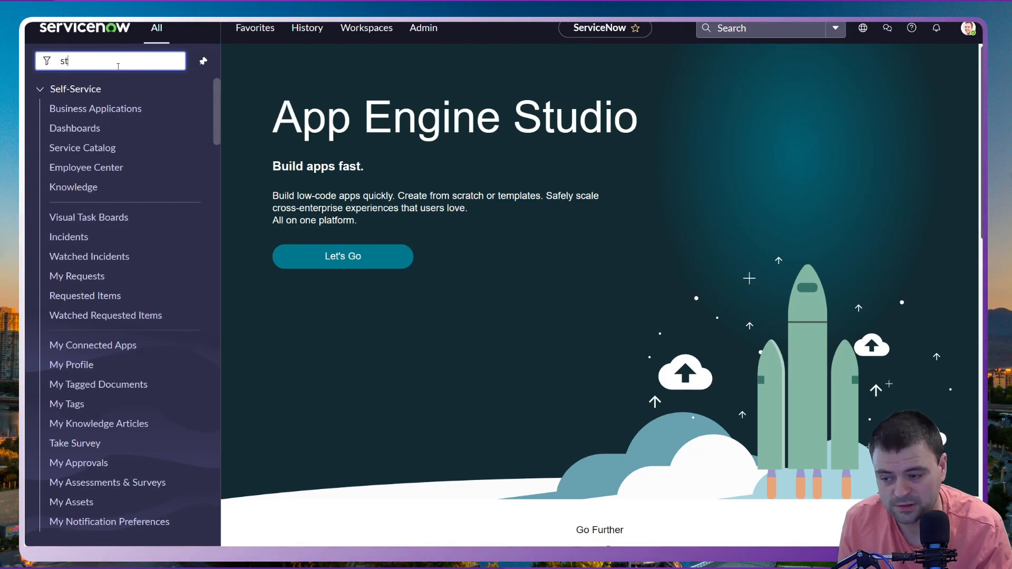
text(sts)
key(BackSpace)
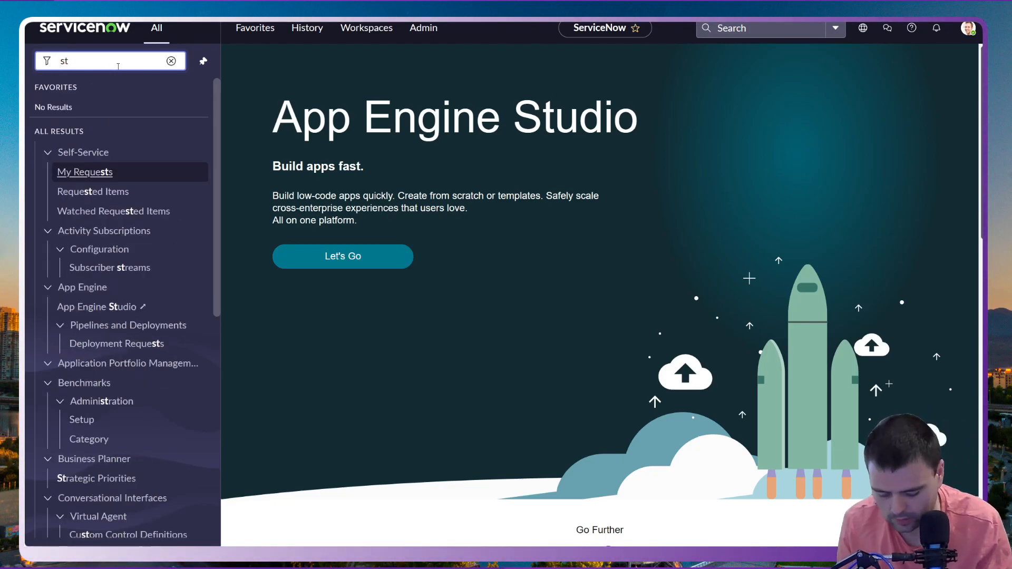
text(ats.do)
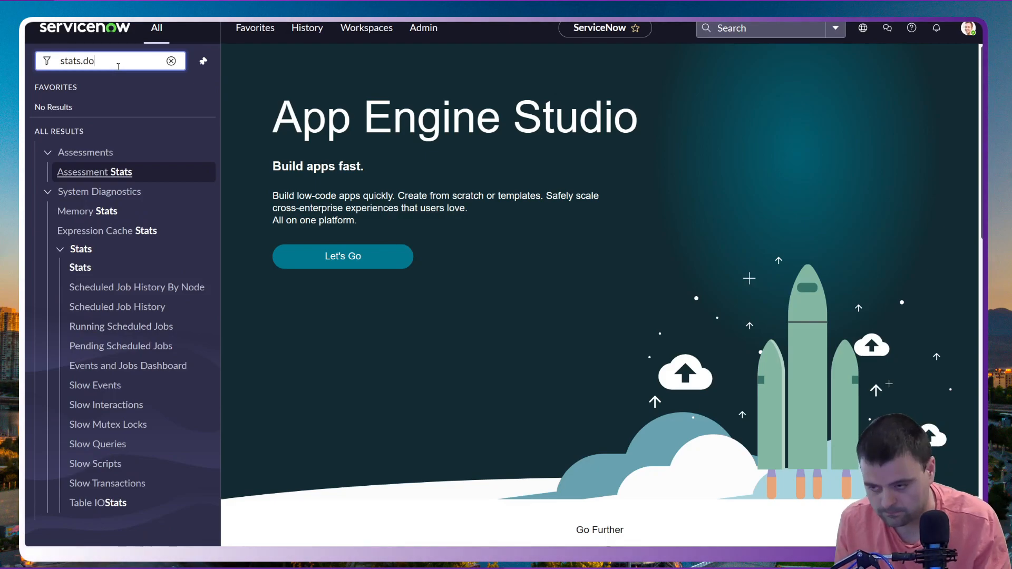
key(Return)
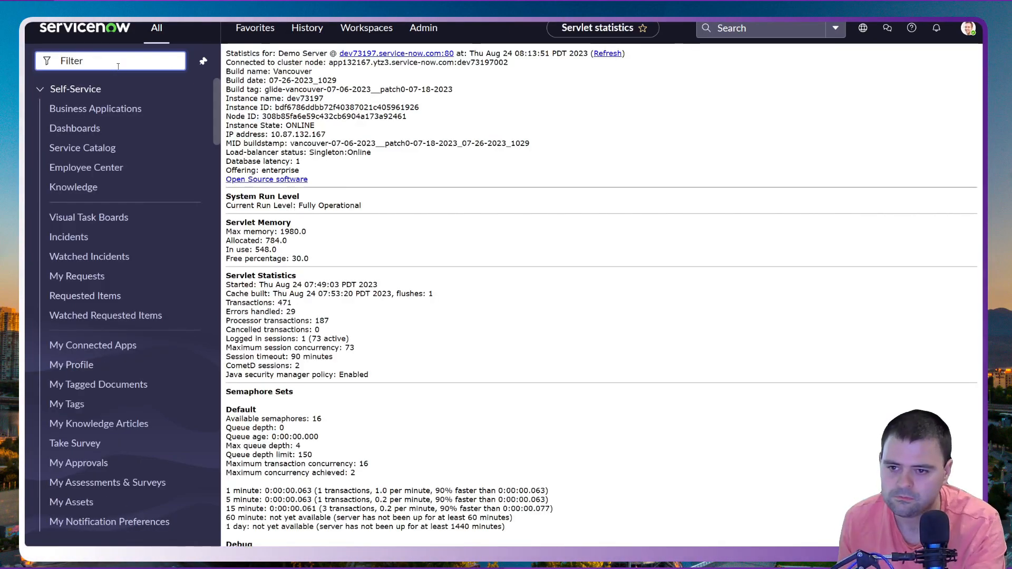
double_click(296, 73)
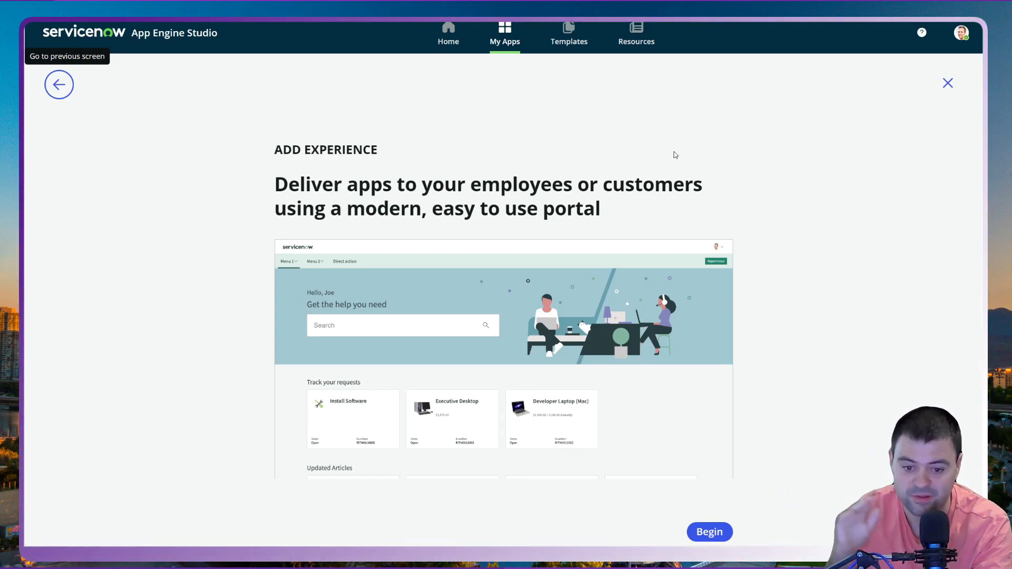
Step: Create the portal experience with the name NowFitness Portal and the URL nowfitness-portal, and open it for editing
click(724, 536)
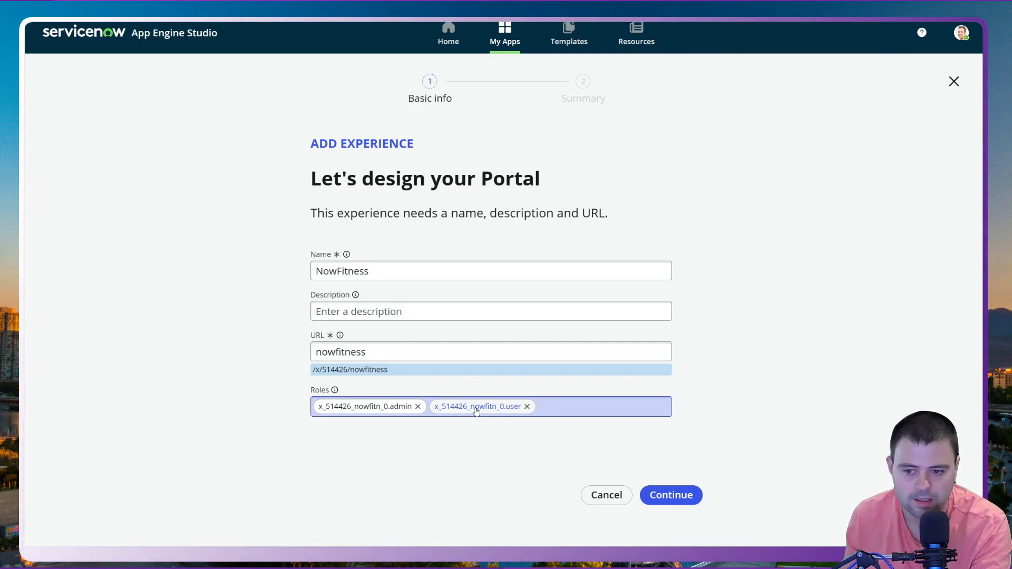
click(374, 271)
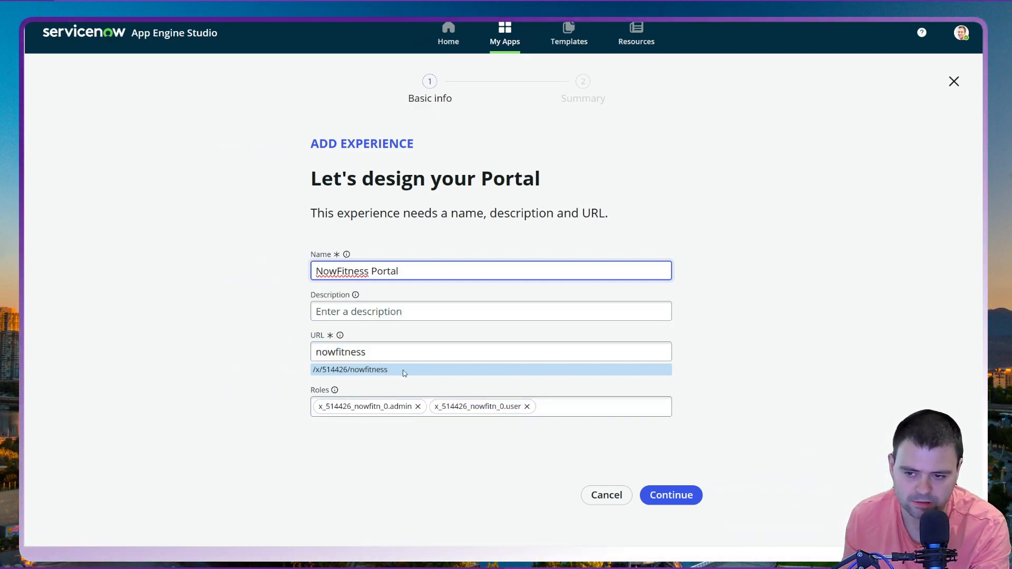
click(672, 493)
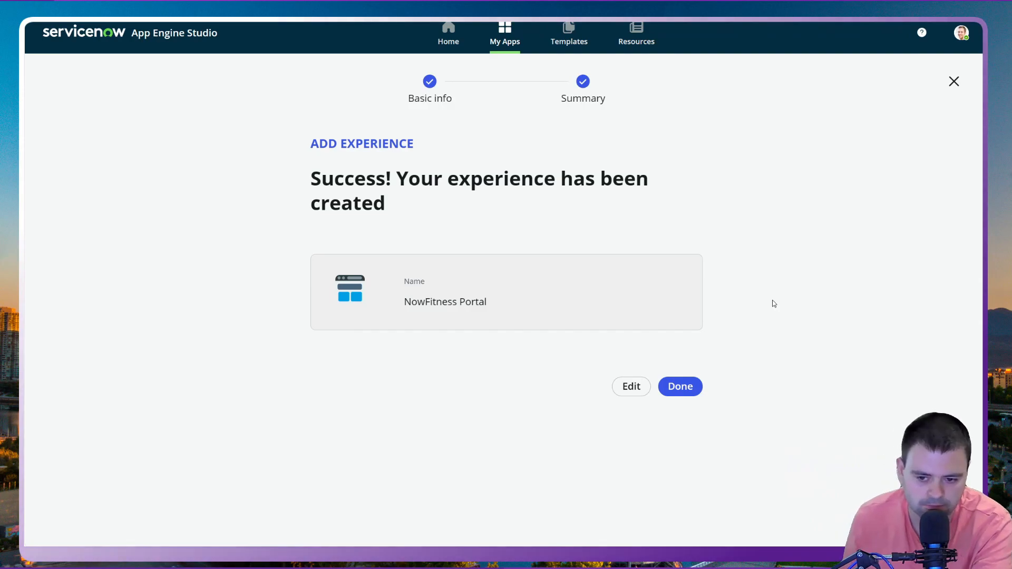
click(632, 386)
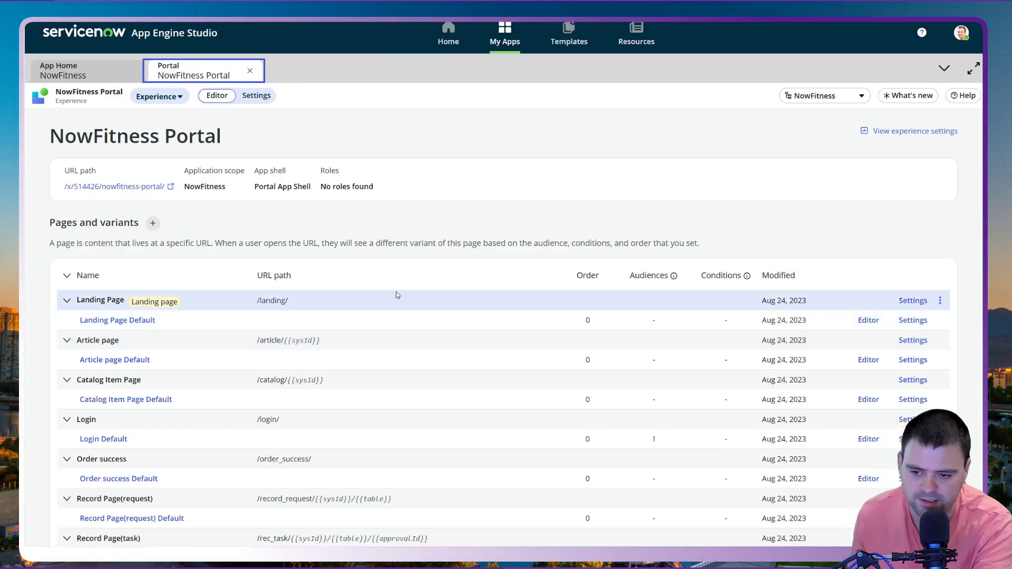
Step: Examine the portal's list of default pages and variants with their URL paths
scroll(382, 297, down, 1)
scroll(363, 308, down, 2)
scroll(359, 302, up, 1)
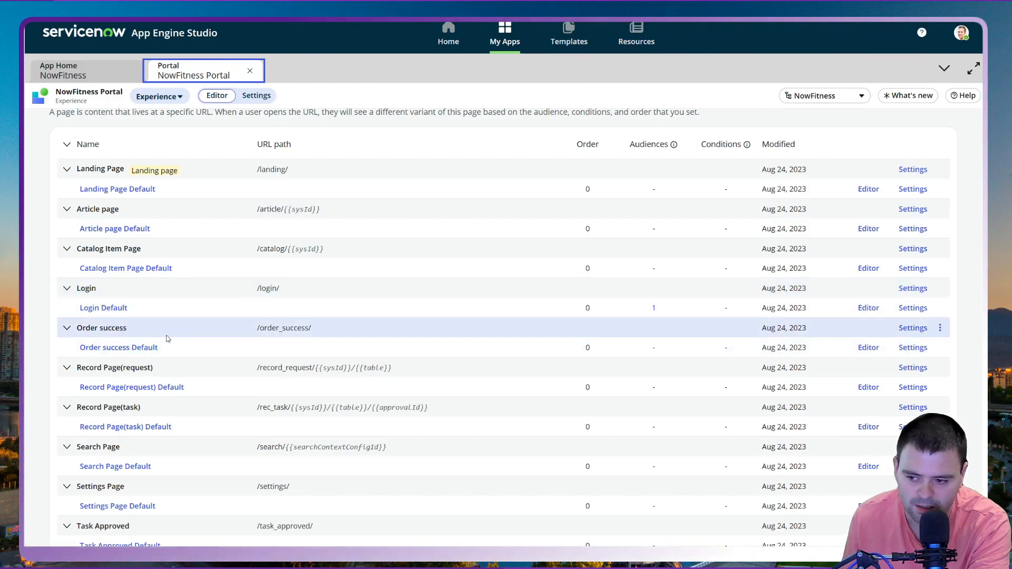
scroll(170, 338, down, 1)
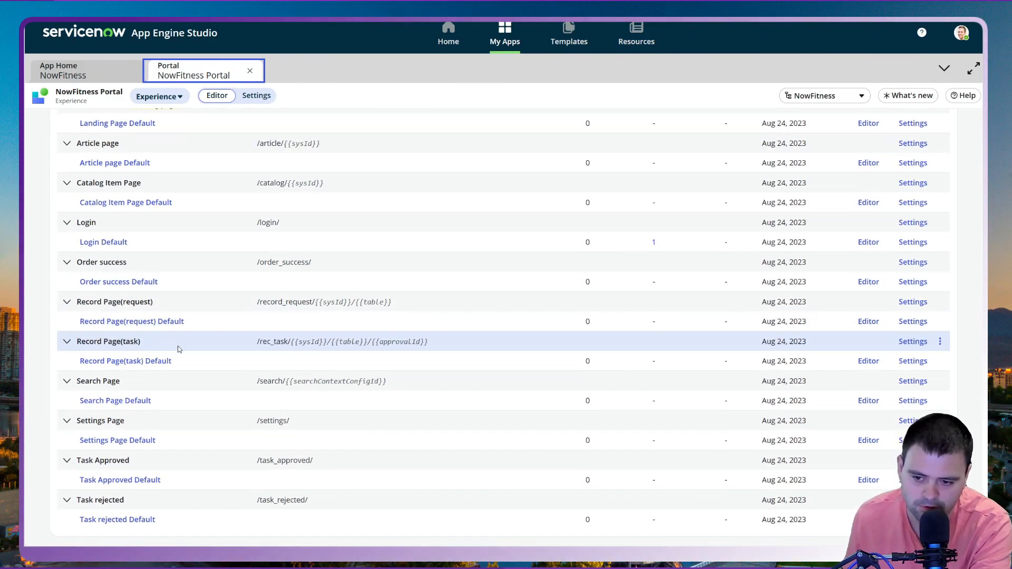
scroll(253, 401, down, 1)
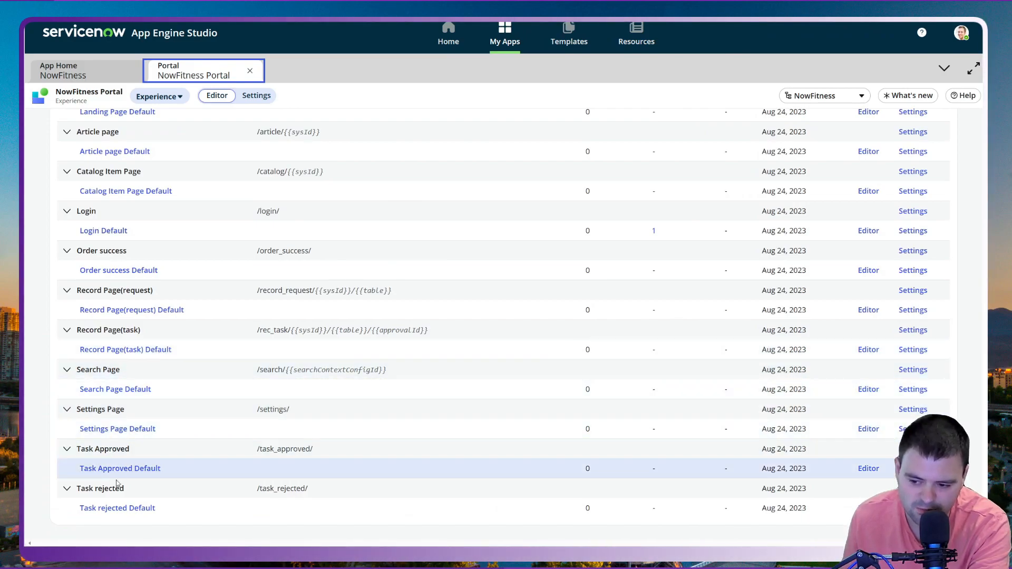
scroll(244, 397, up, 5)
scroll(245, 397, down, 5)
scroll(245, 397, up, 2)
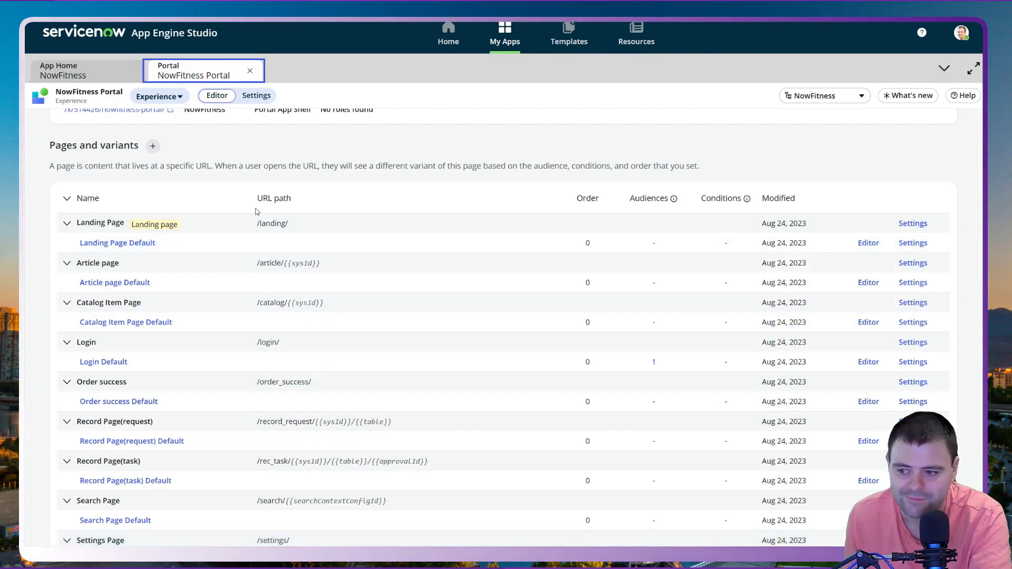
scroll(388, 309, up, 2)
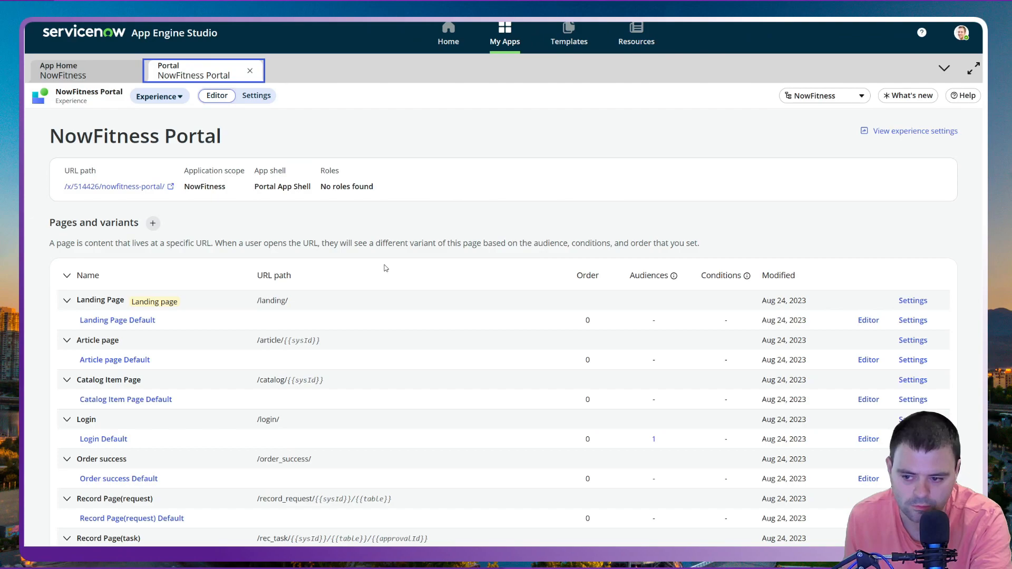
Step: Open the Landing Page Default variant in the editor, review its content tree and layout, and return to the experience overview
click(866, 321)
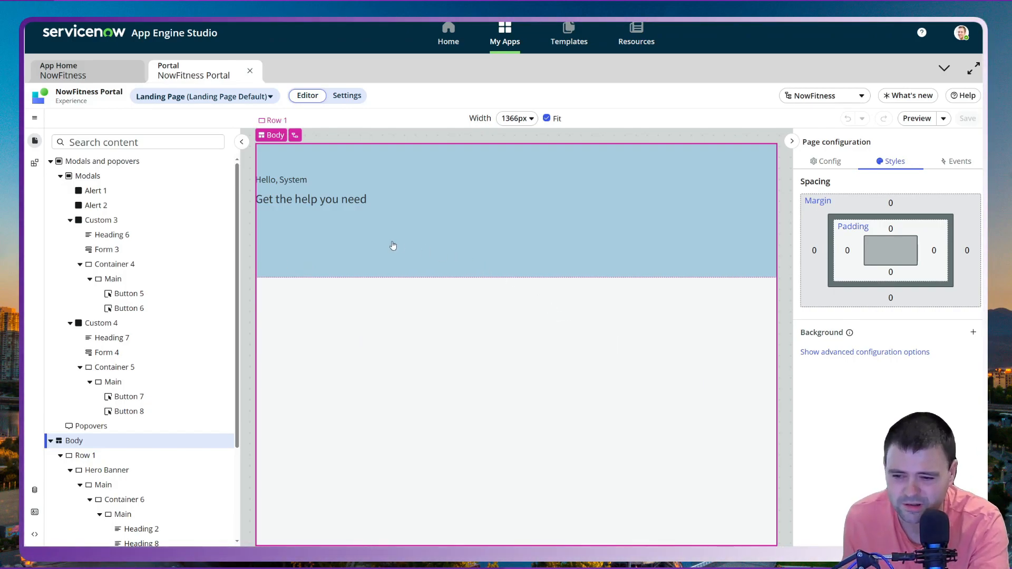
scroll(175, 380, down, 1)
scroll(173, 385, down, 1)
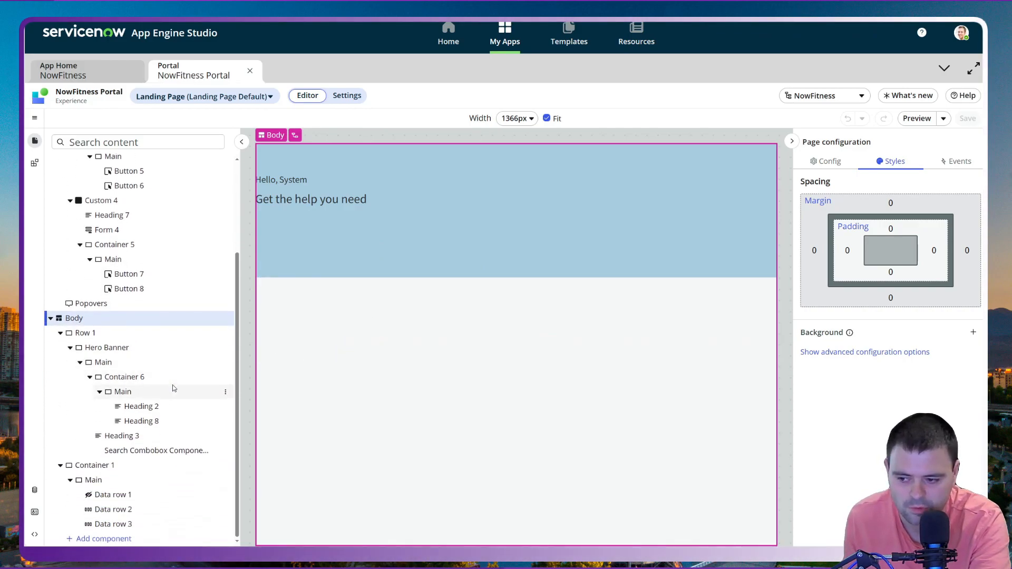
scroll(174, 384, up, 2)
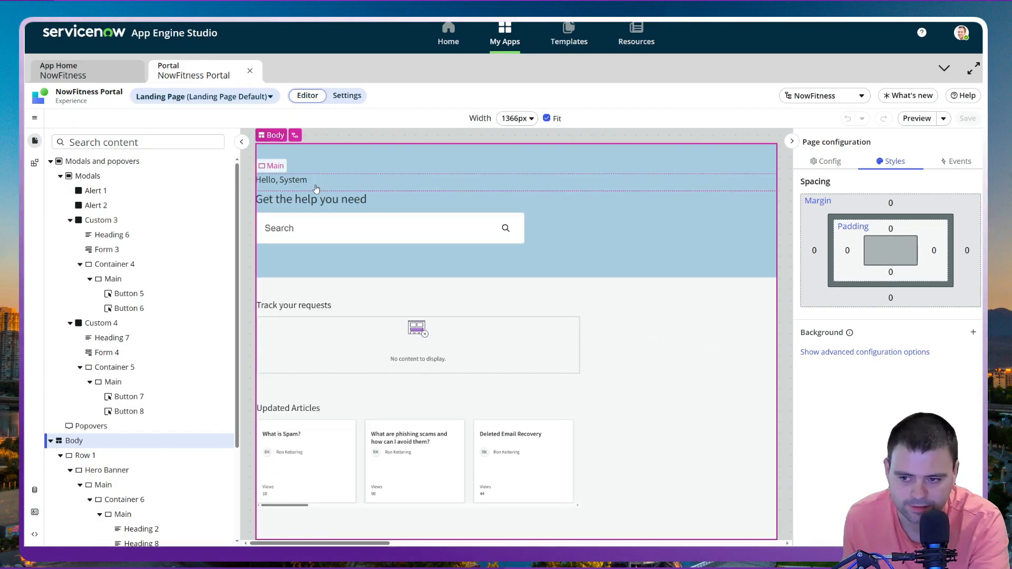
click(102, 97)
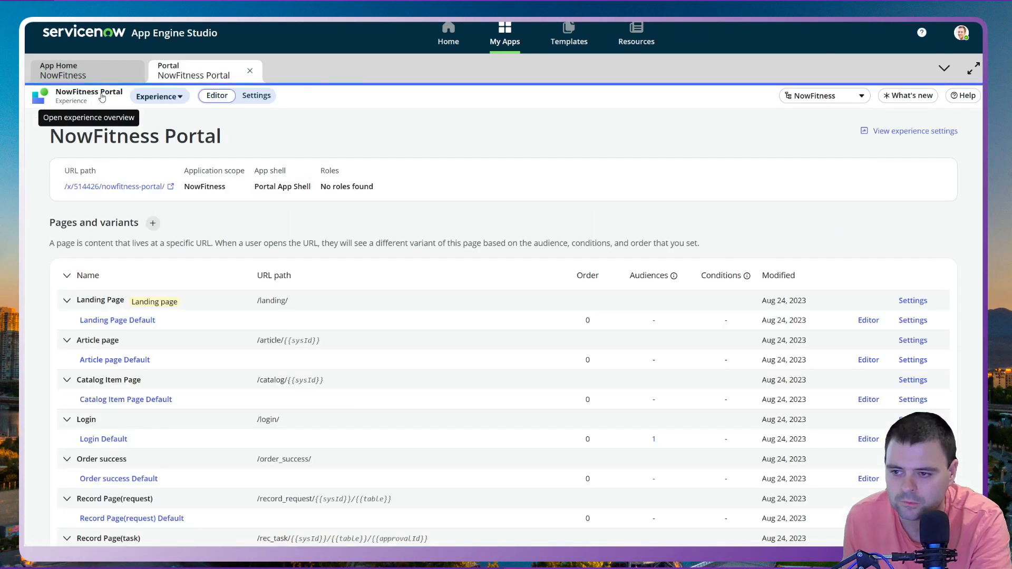
Step: Start a new portal page from scratch after browsing the available page templates
click(152, 224)
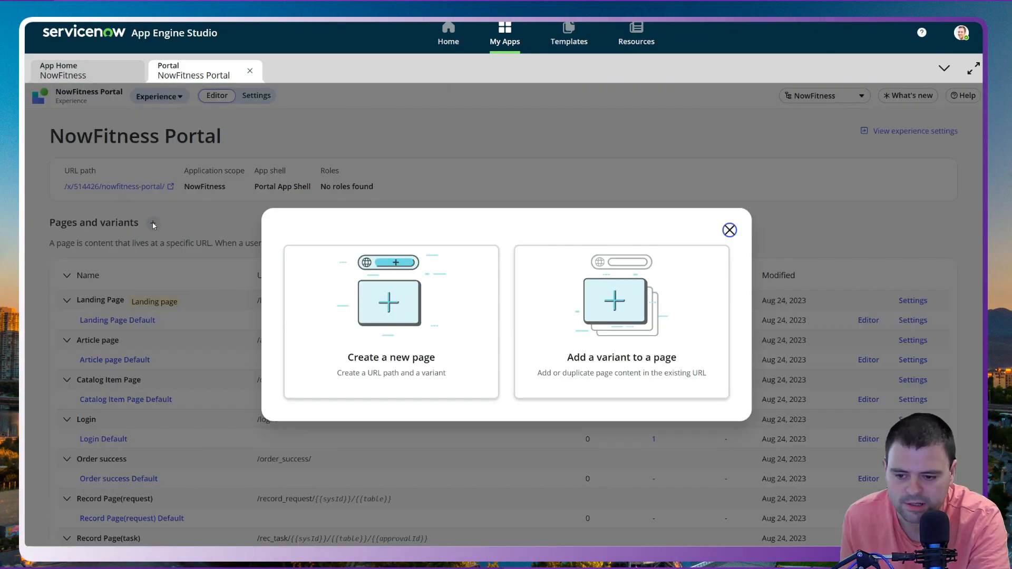
click(391, 315)
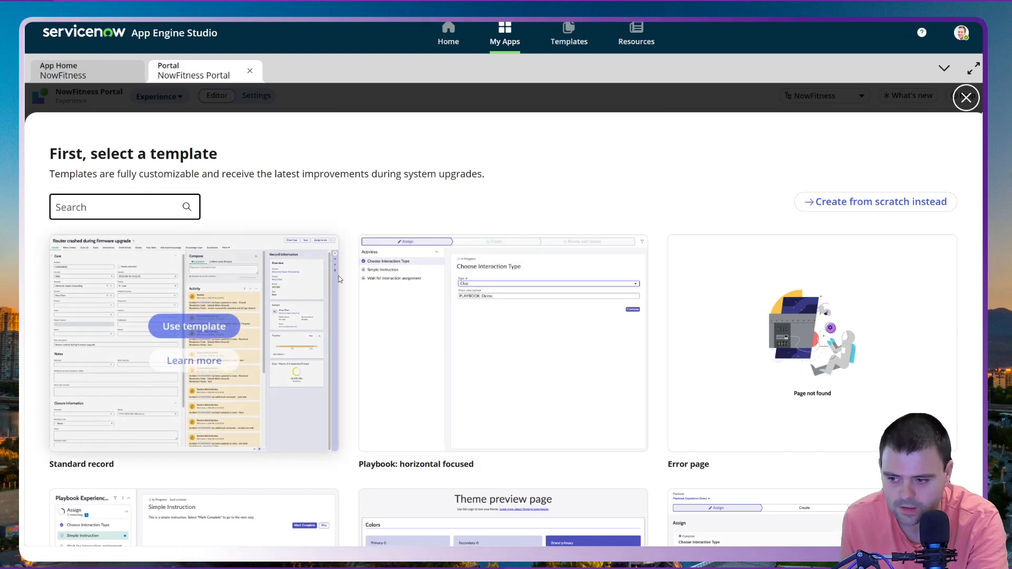
mouse_move(584, 277)
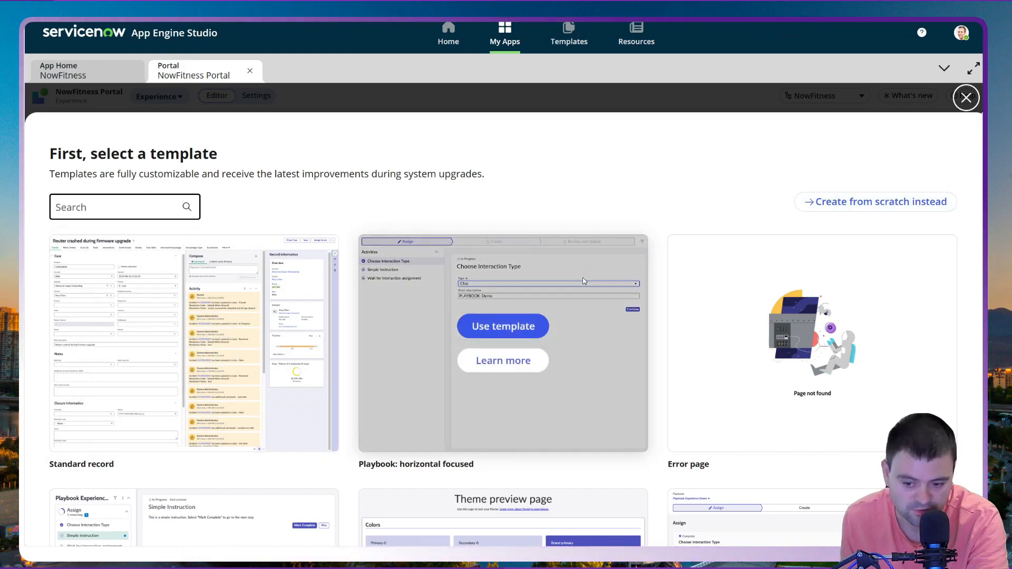
scroll(574, 334, down, 1)
scroll(574, 335, down, 5)
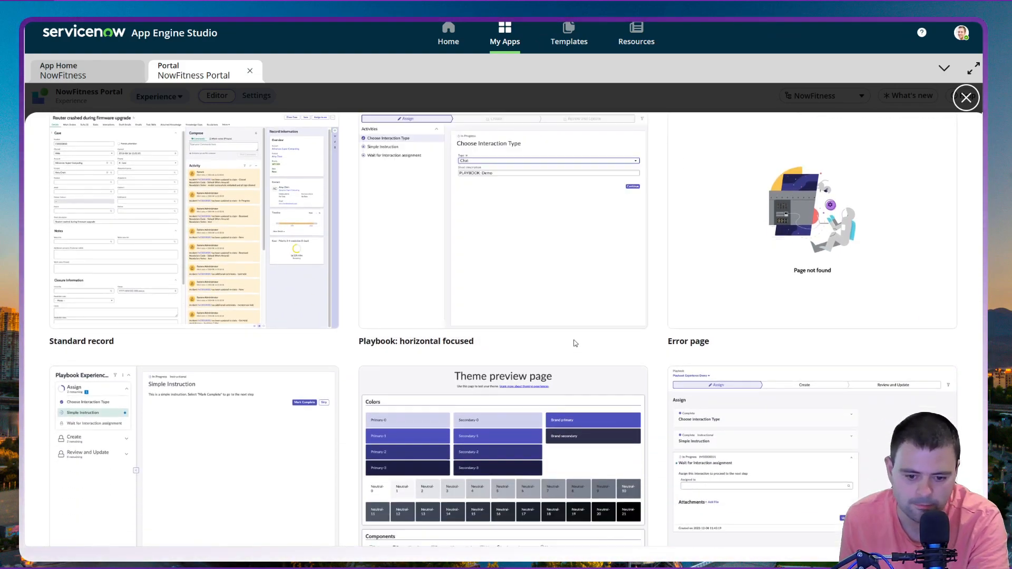
scroll(575, 343, up, 7)
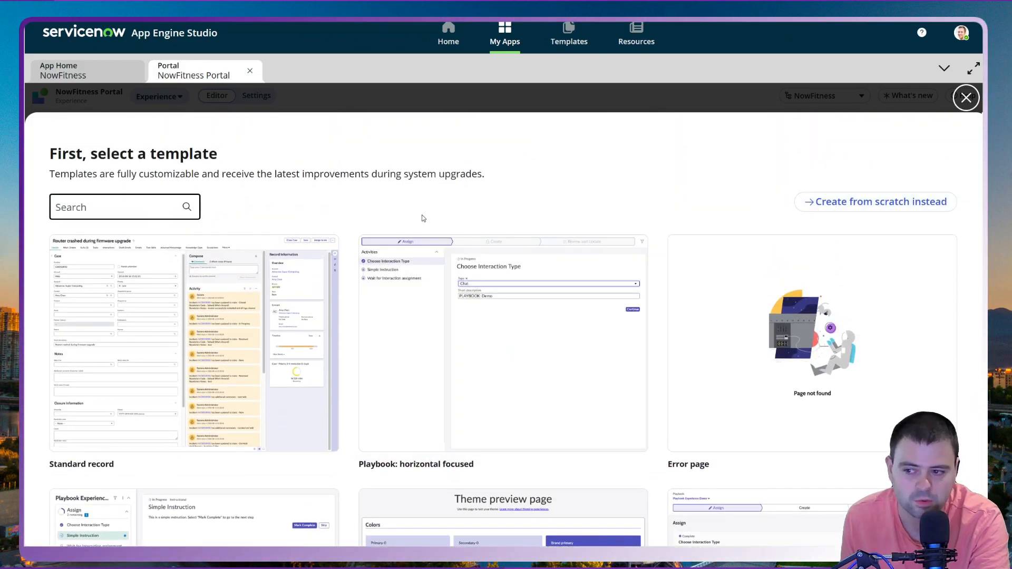
click(863, 207)
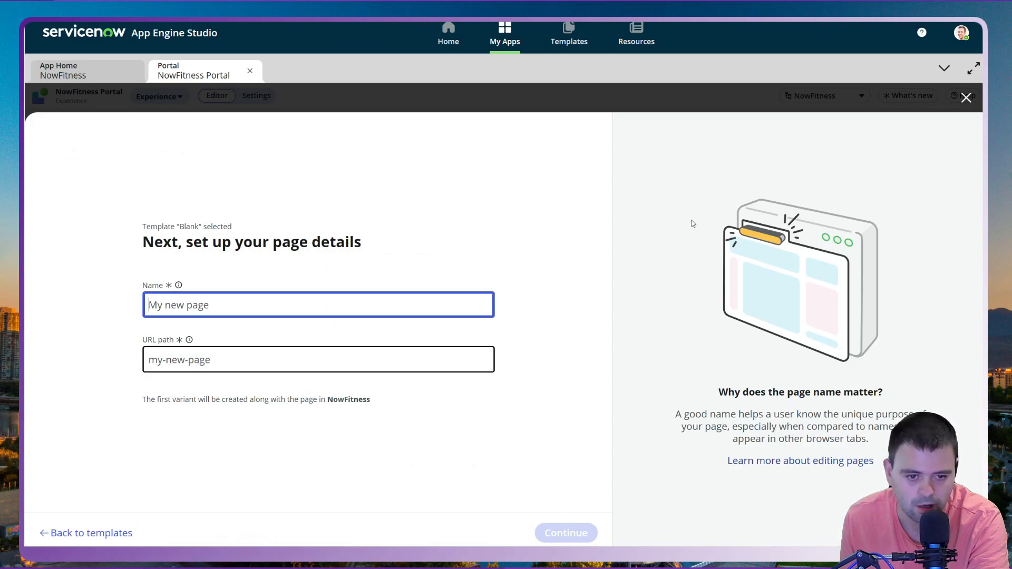
Step: Name the page Home with the URL path home, and create it with no URL parameters and a variant named Default
text(H)
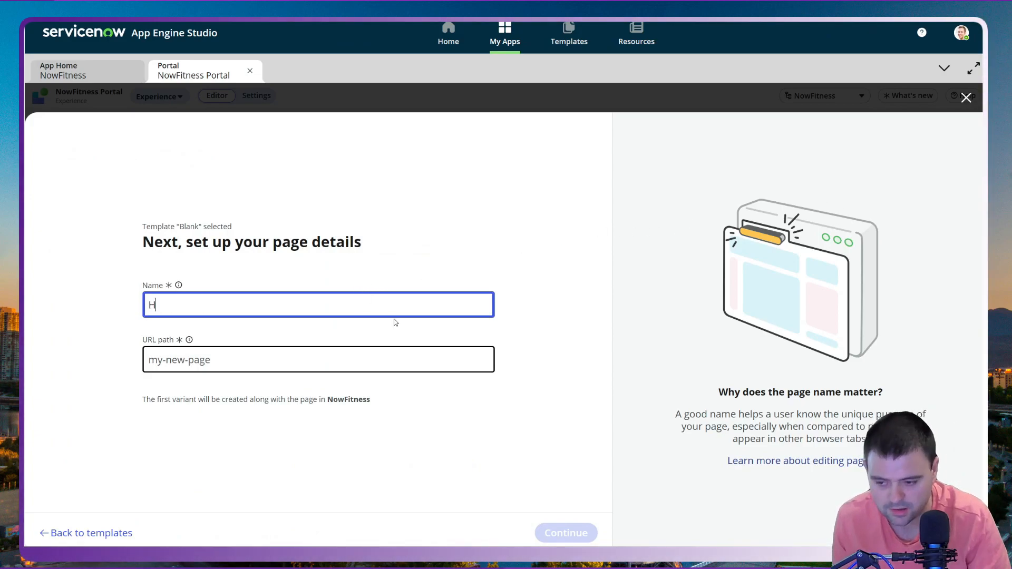
text(ome)
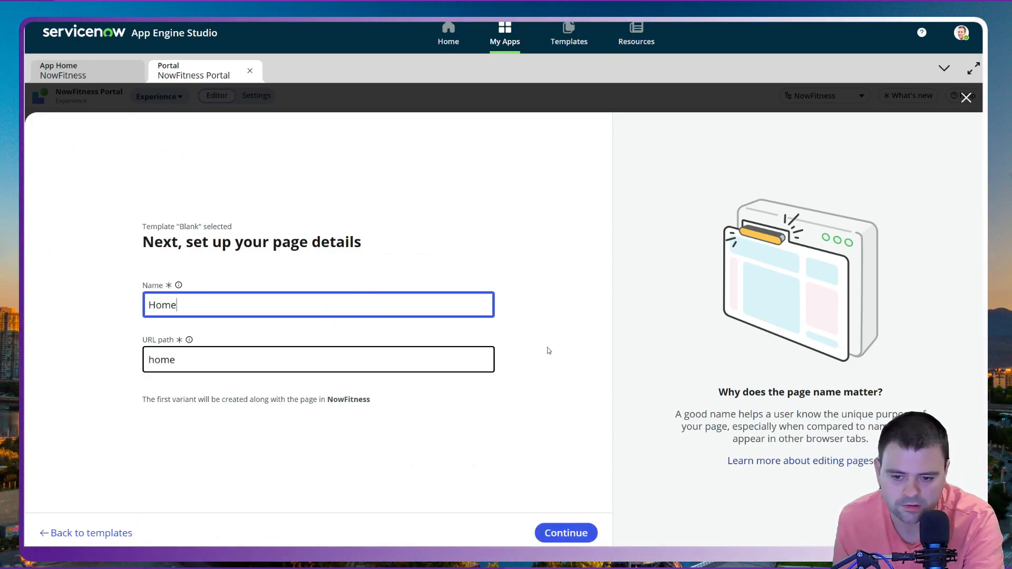
click(548, 352)
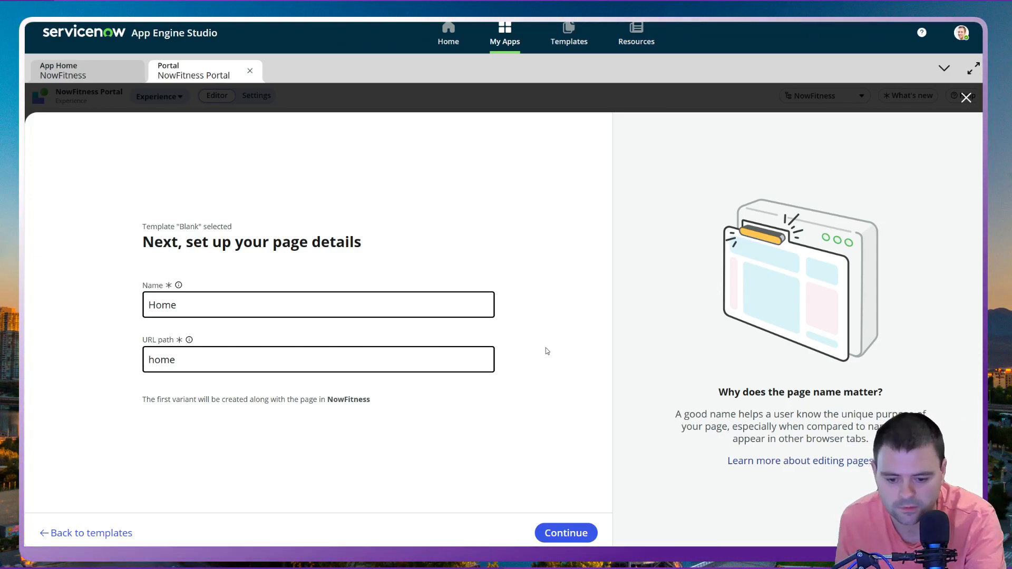
click(566, 533)
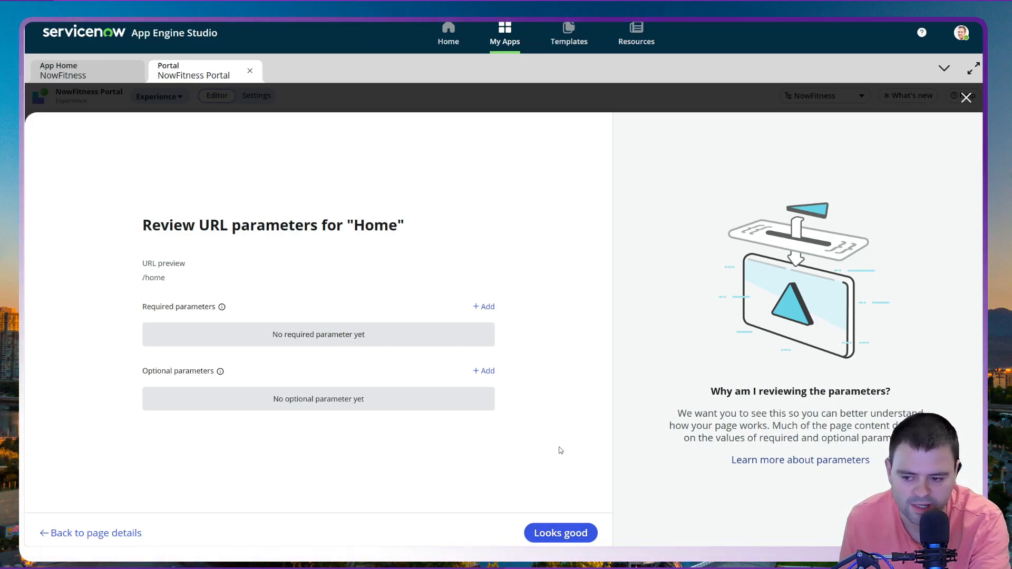
click(574, 534)
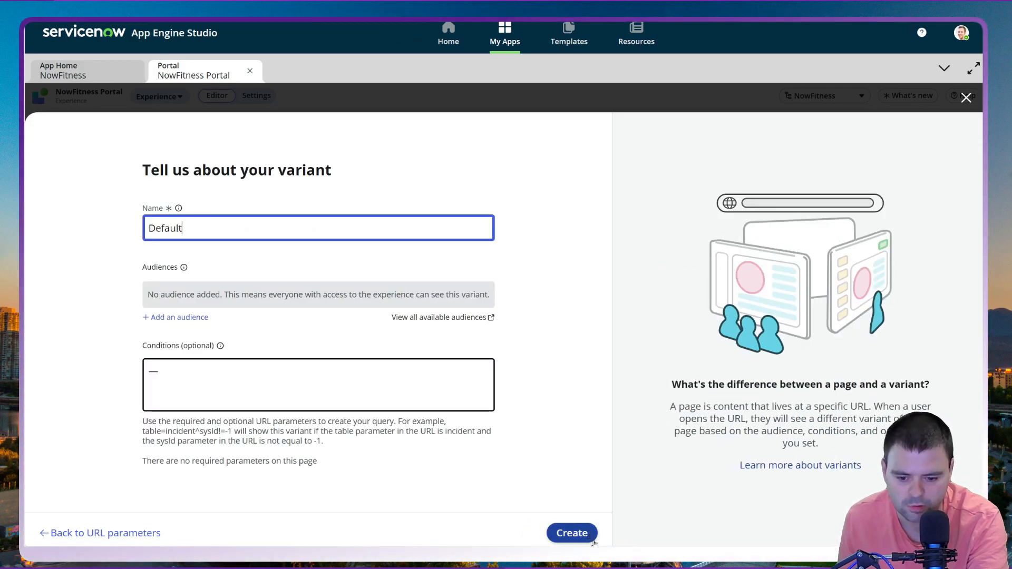
click(585, 540)
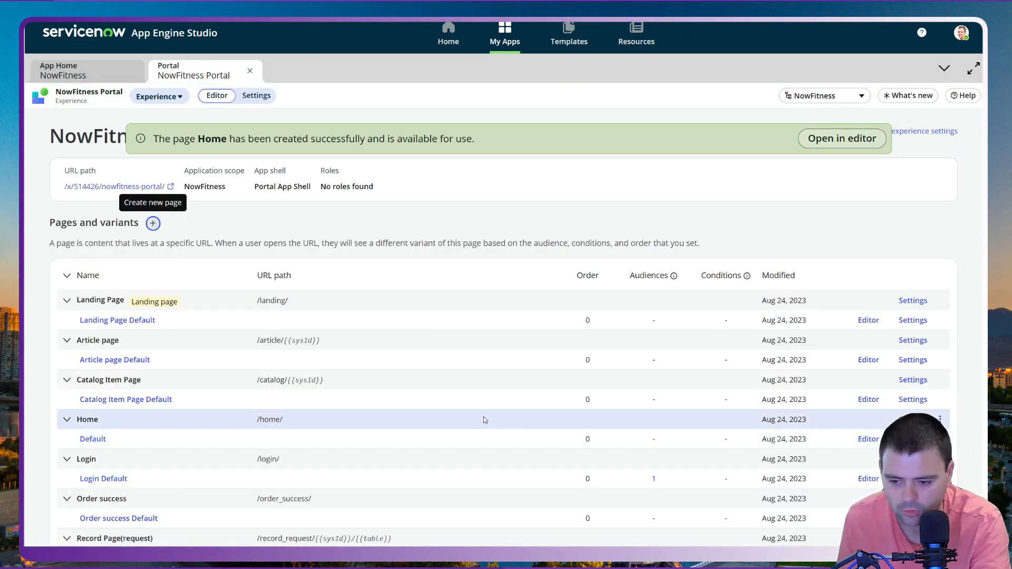
scroll(463, 415, down, 1)
scroll(463, 415, down, 1)
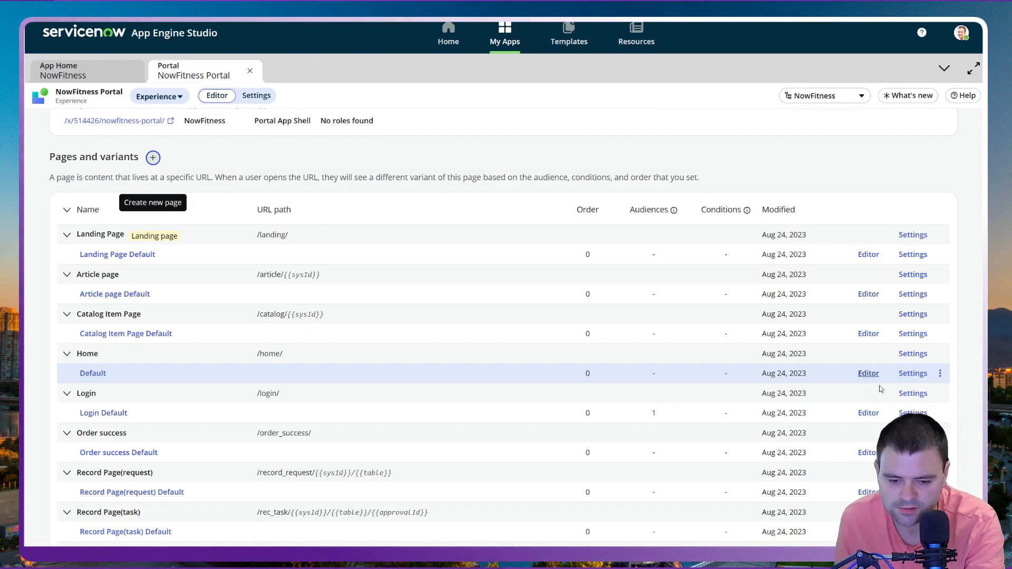
Step: Open the Home page's Default variant in the editor, add a background to the Body, and open its background image setting
click(869, 374)
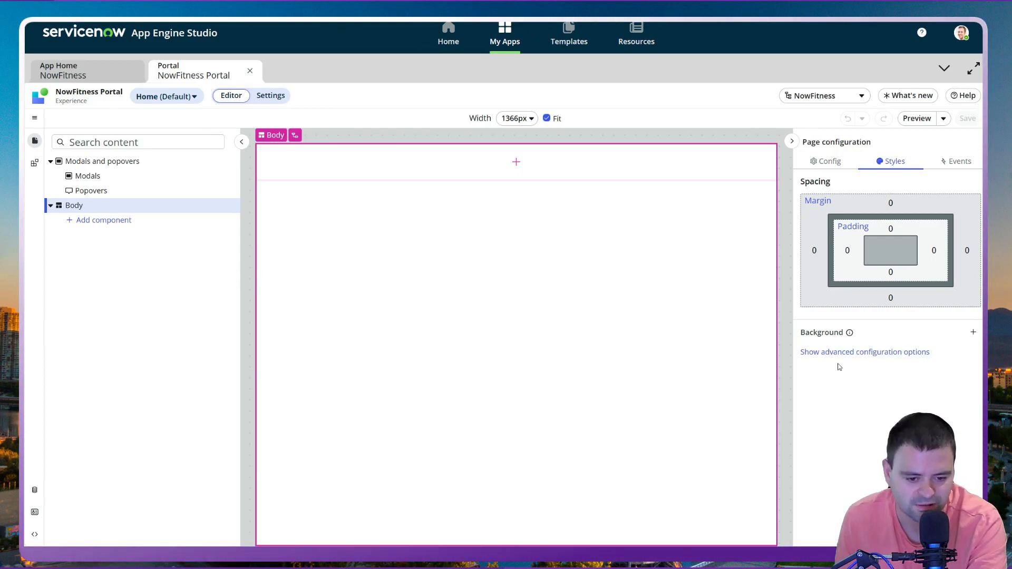
click(974, 333)
click(950, 353)
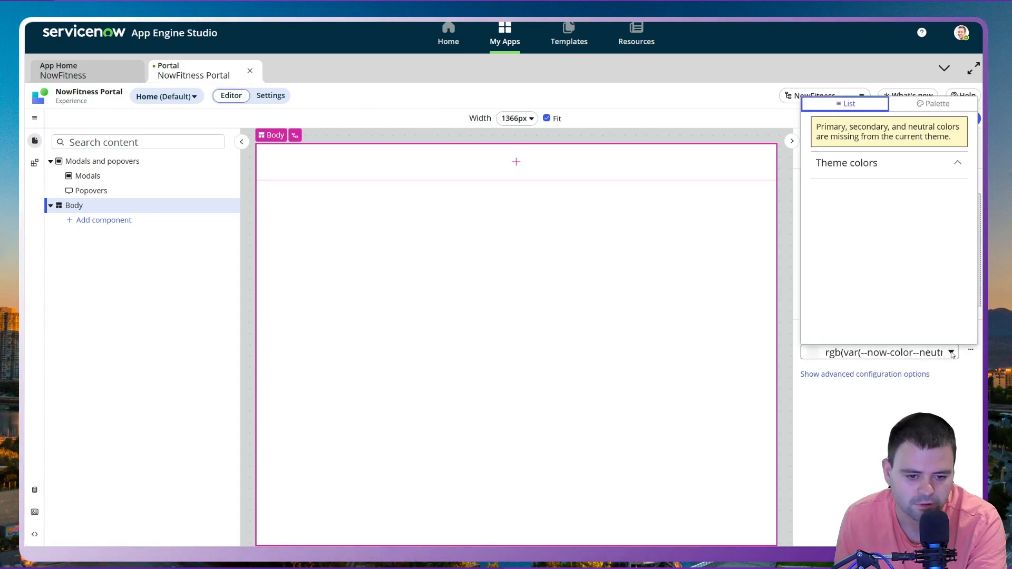
click(952, 353)
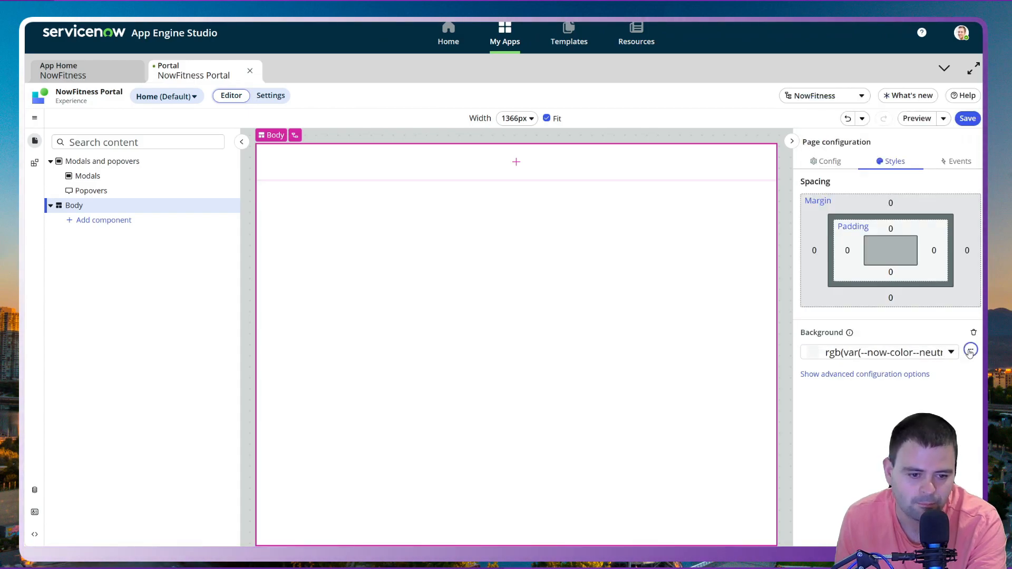
click(970, 352)
click(688, 388)
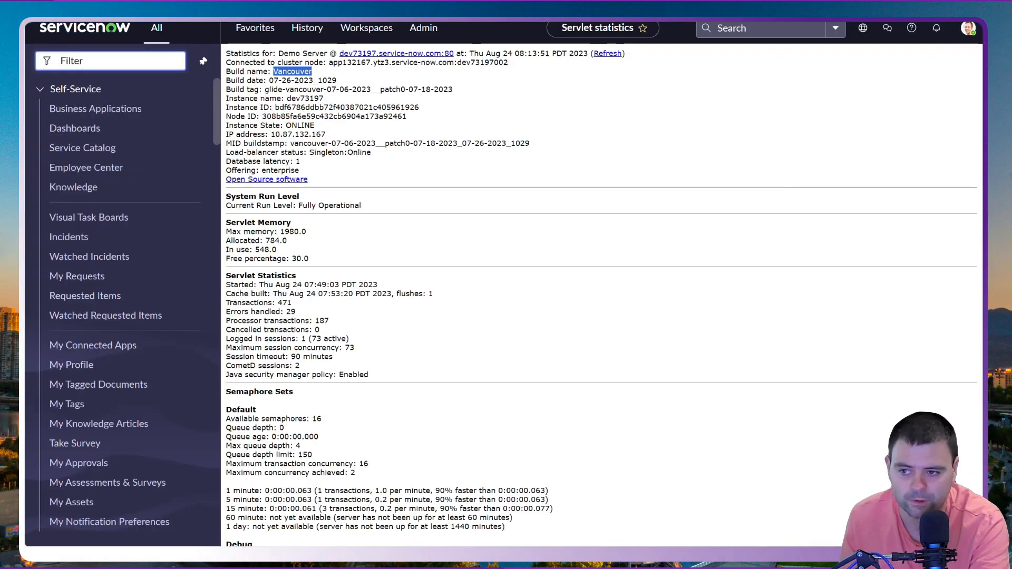
Step: In the main ServiceNow platform window, find the System UI Images list and start a new image record
text(iag)
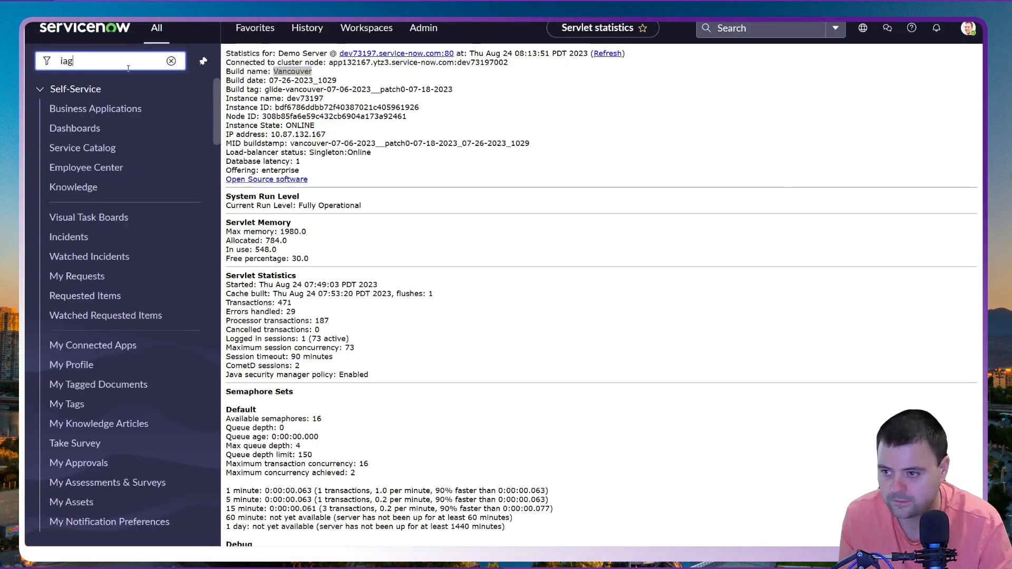
key(BackSpace)
key(BackSpace)
text(mage)
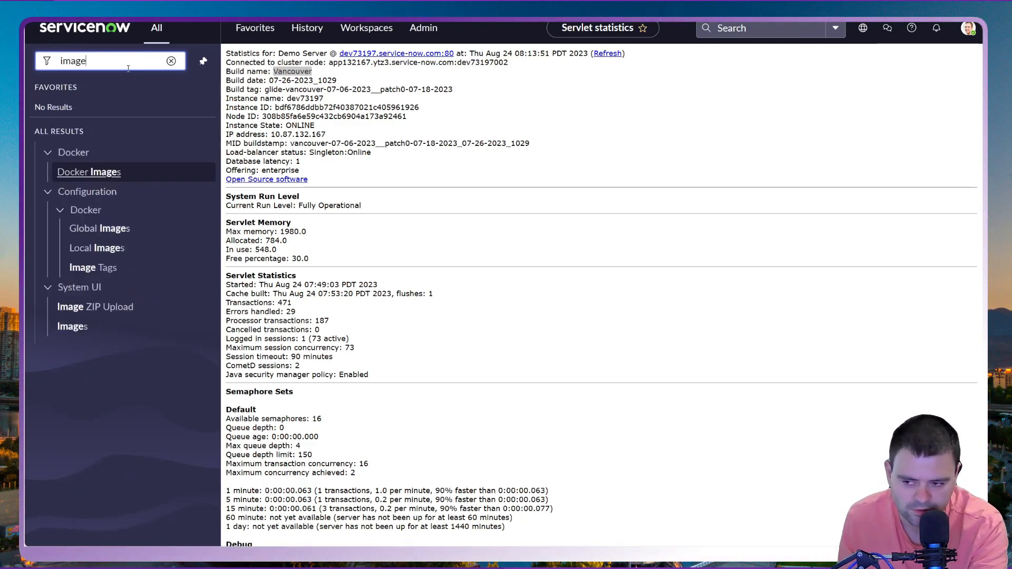
click(78, 329)
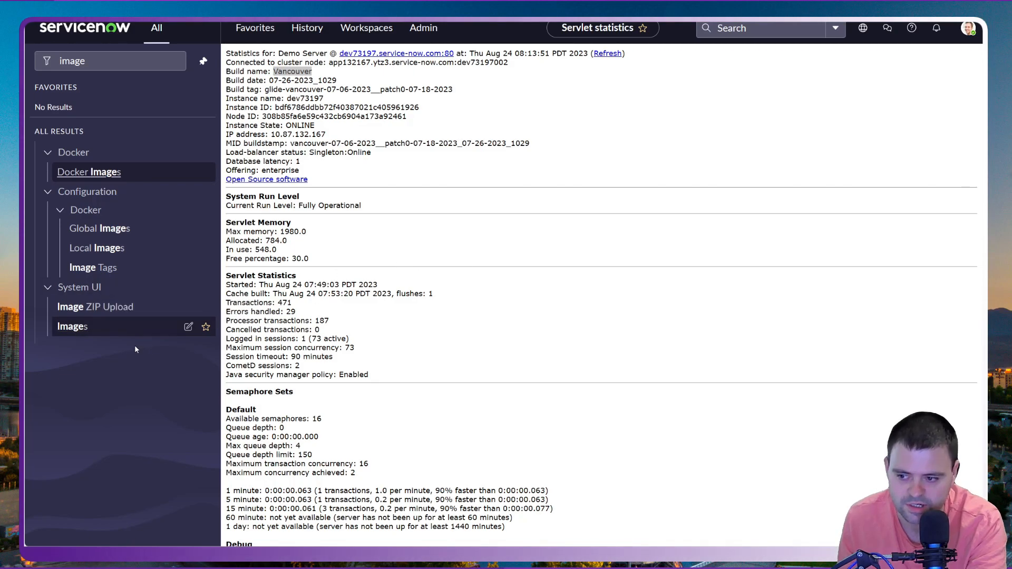
click(79, 328)
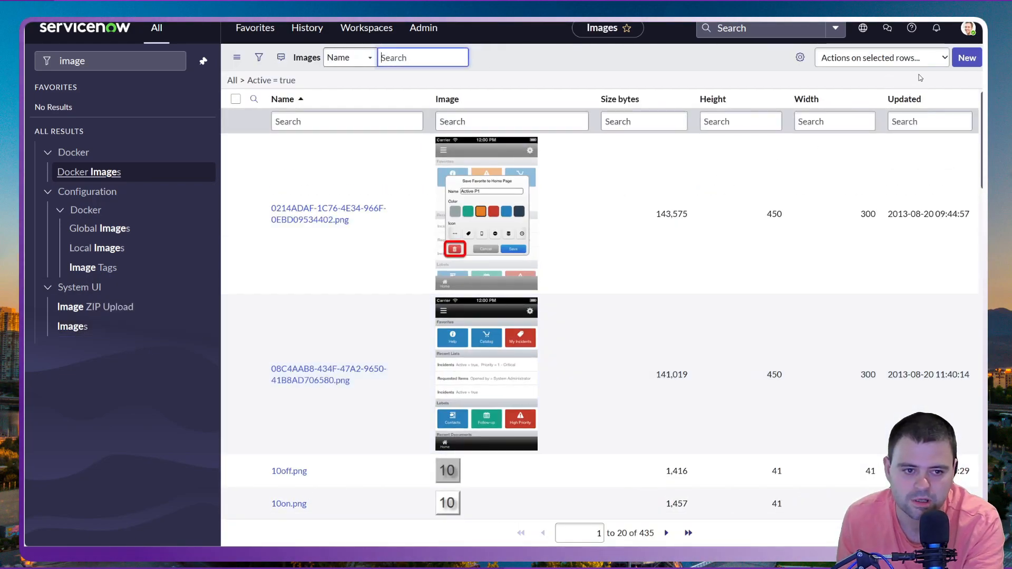
click(971, 64)
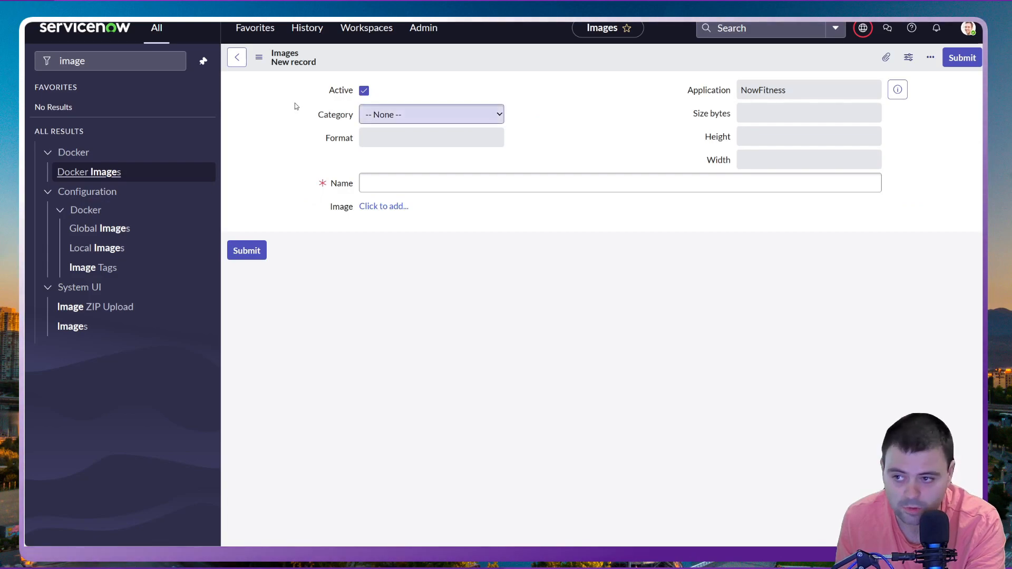
Step: Set the image record's category to Content Management and its name to NowFitness-Portal-Background.svg
click(457, 119)
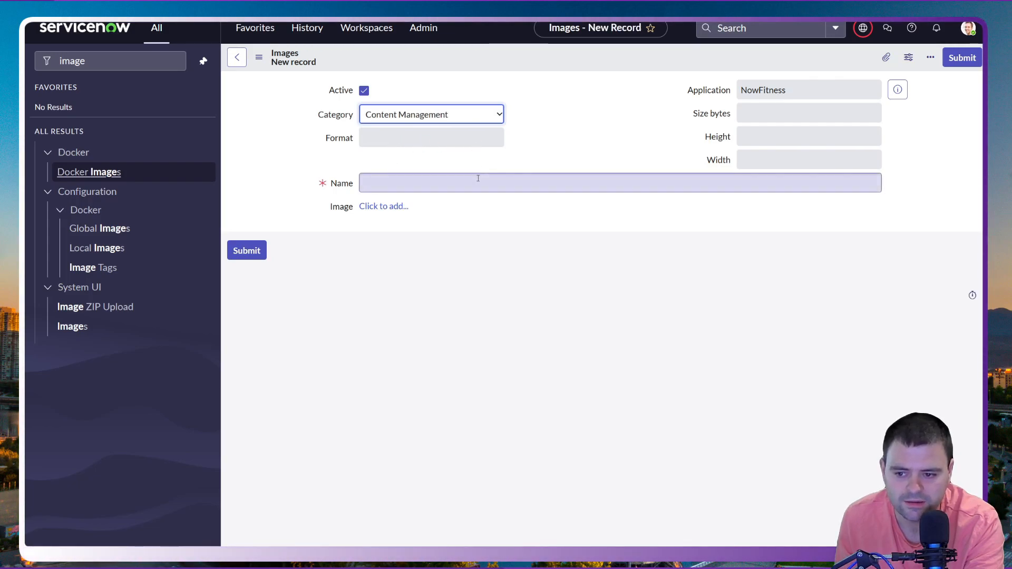
click(398, 185)
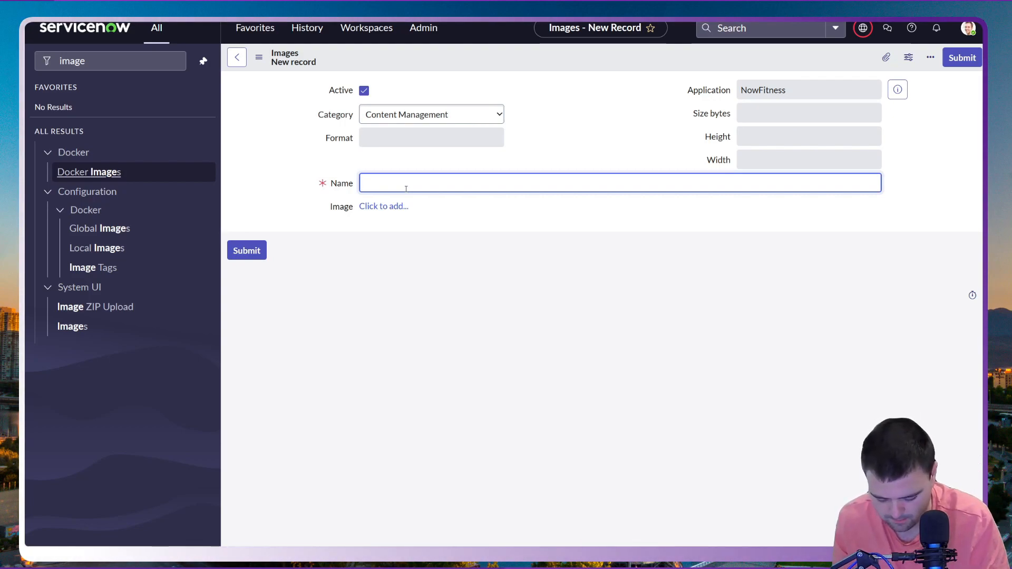
text(NowFitness-)
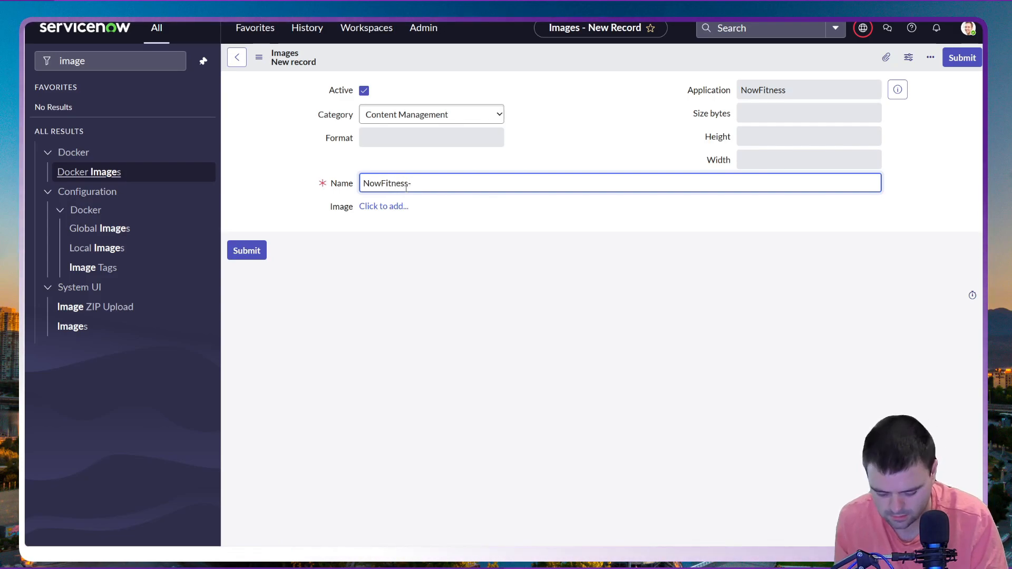
text(Portal-Back)
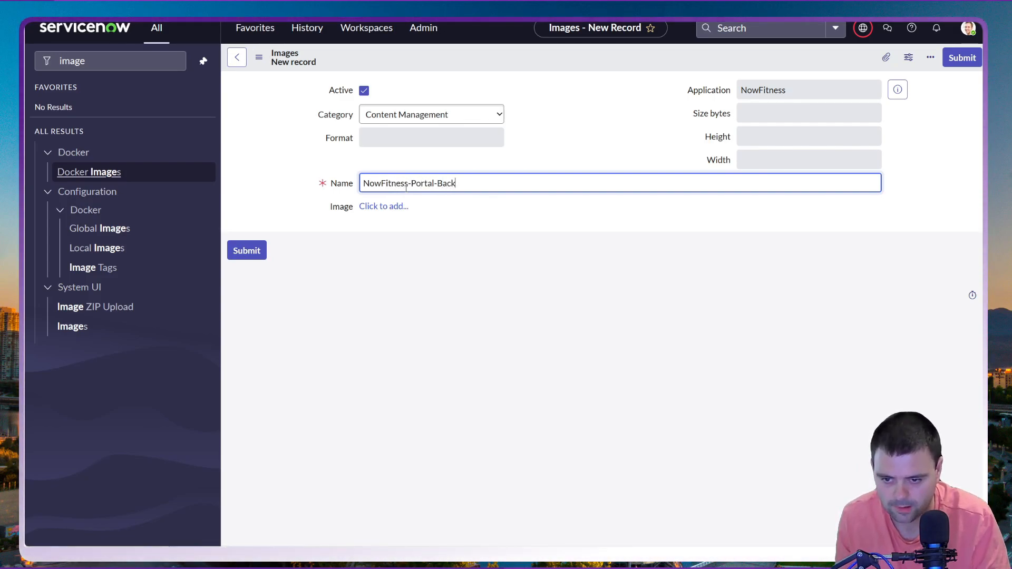
text(grou)
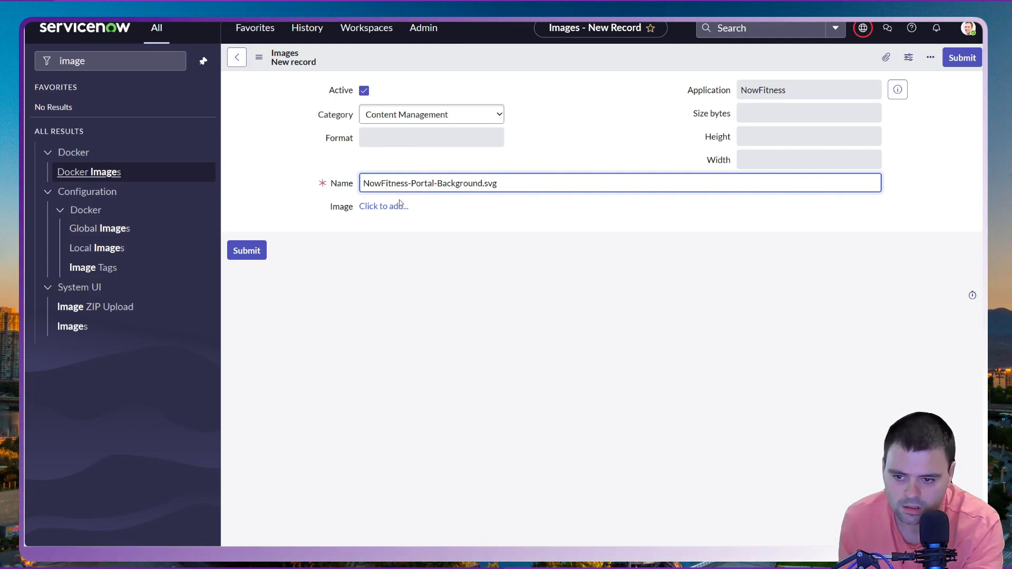
text(nd.svg)
Step: Upload pexels-fwstudio-129731.jpg as the picture for the new image record
click(394, 210)
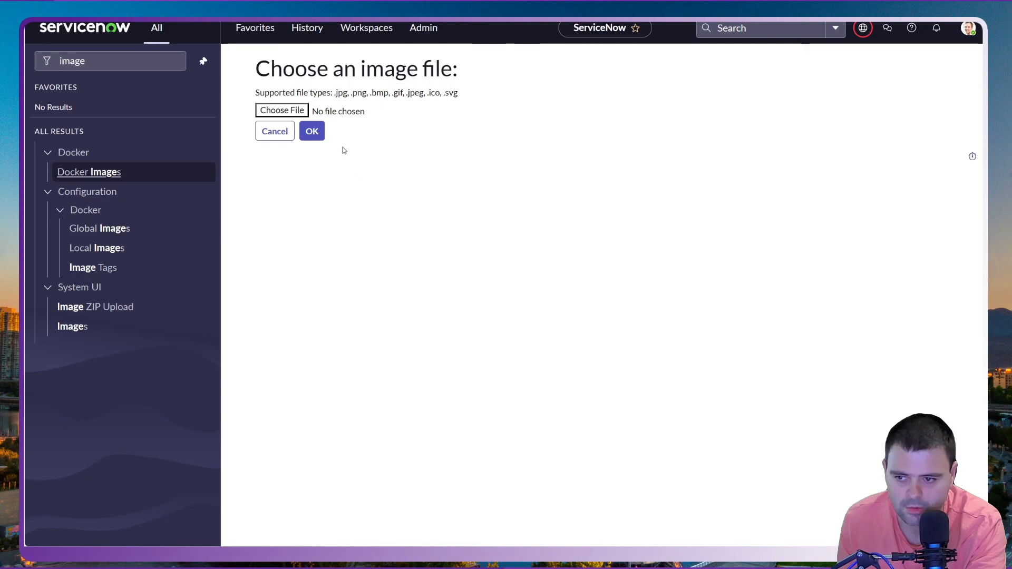
click(282, 110)
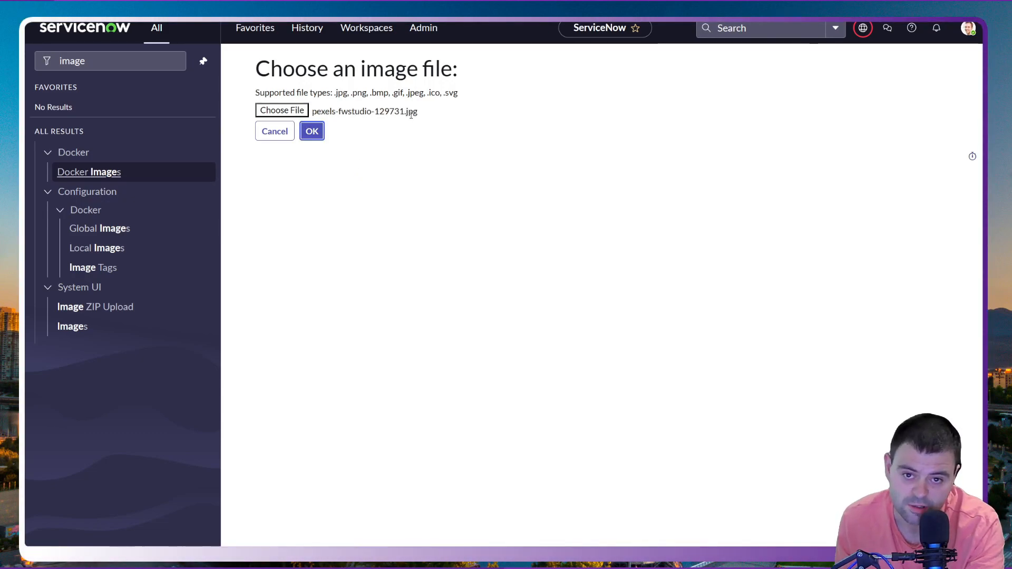
click(314, 133)
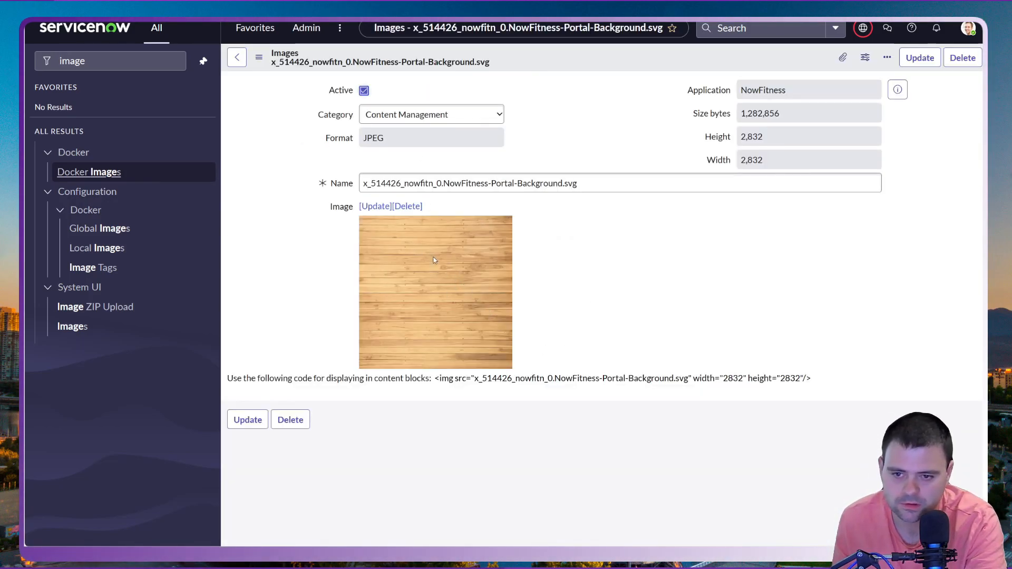
Step: Change the image record's name extension to jpg and save the record
click(581, 187)
double_click(581, 187)
text(jpg)
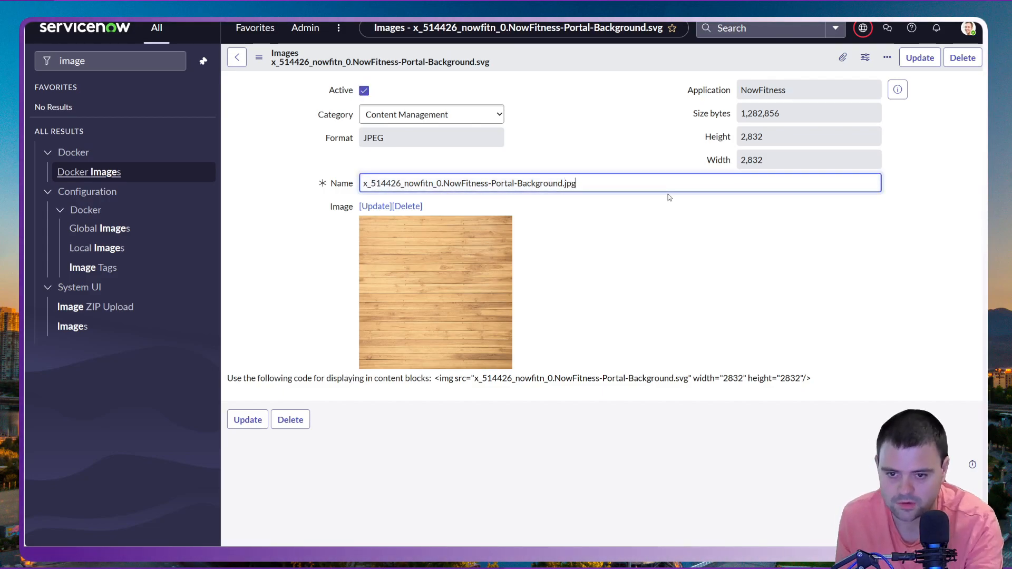
right_click(580, 59)
click(594, 68)
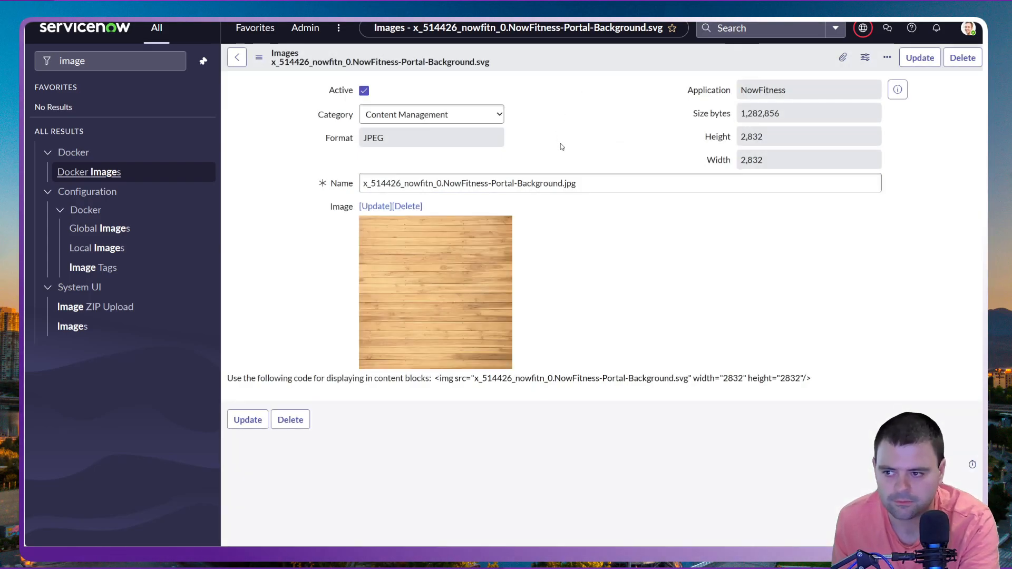
Step: Copy the image record's full name and use it as the Body background image on the portal's Home page, with position center
drag(579, 183, 354, 190)
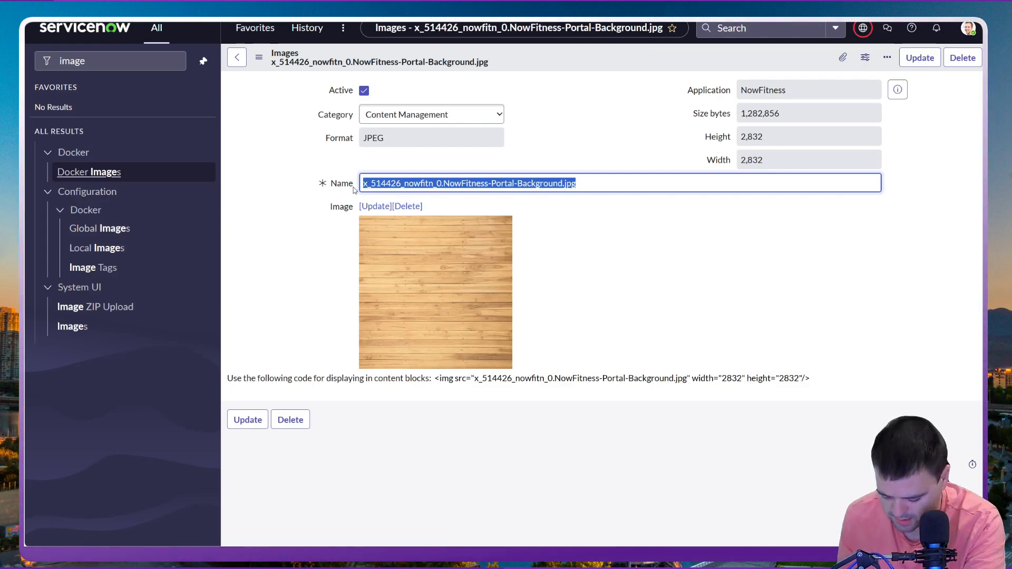
click(628, 240)
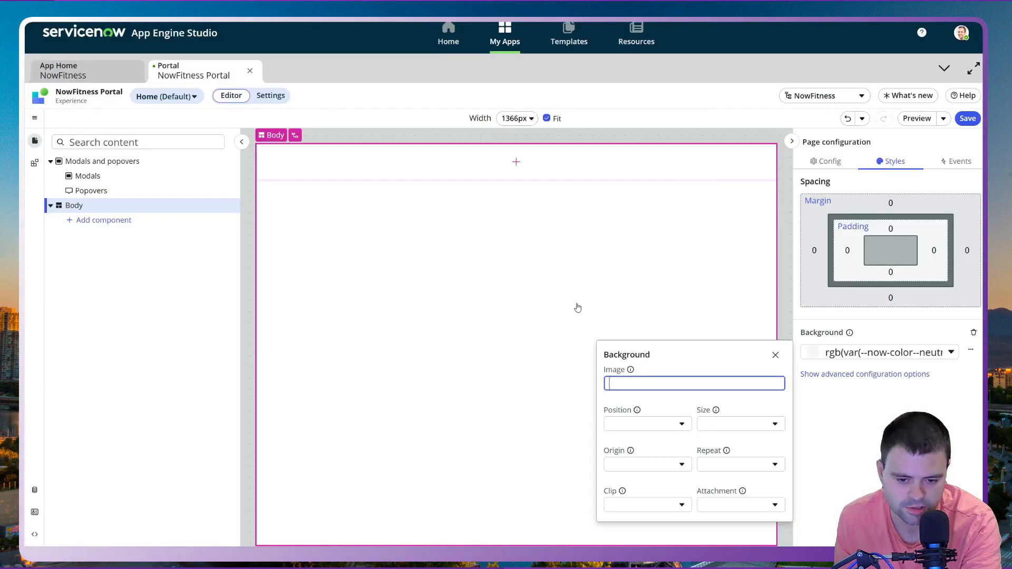
click(631, 370)
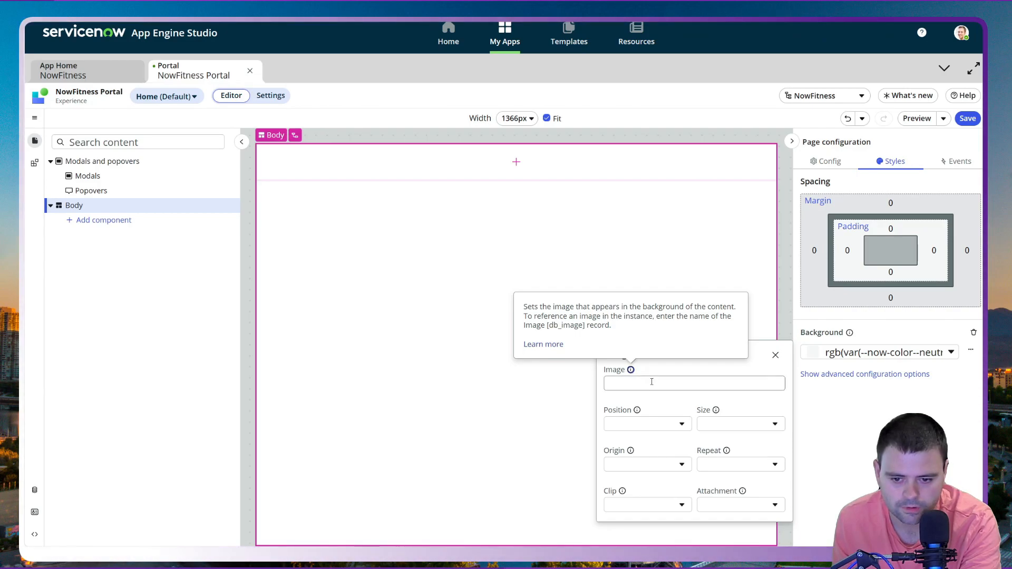
click(651, 381)
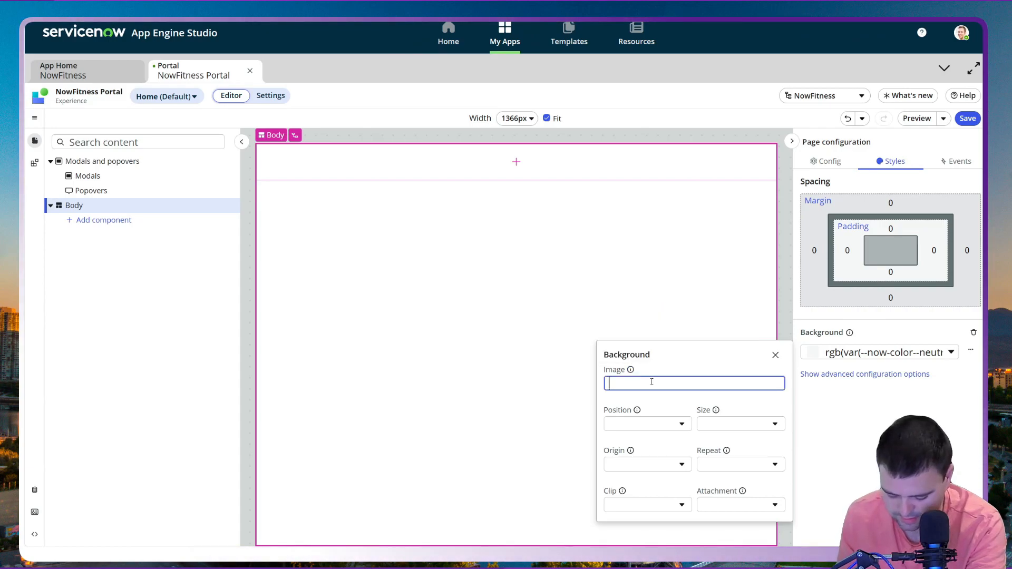
key(ctrl+v)
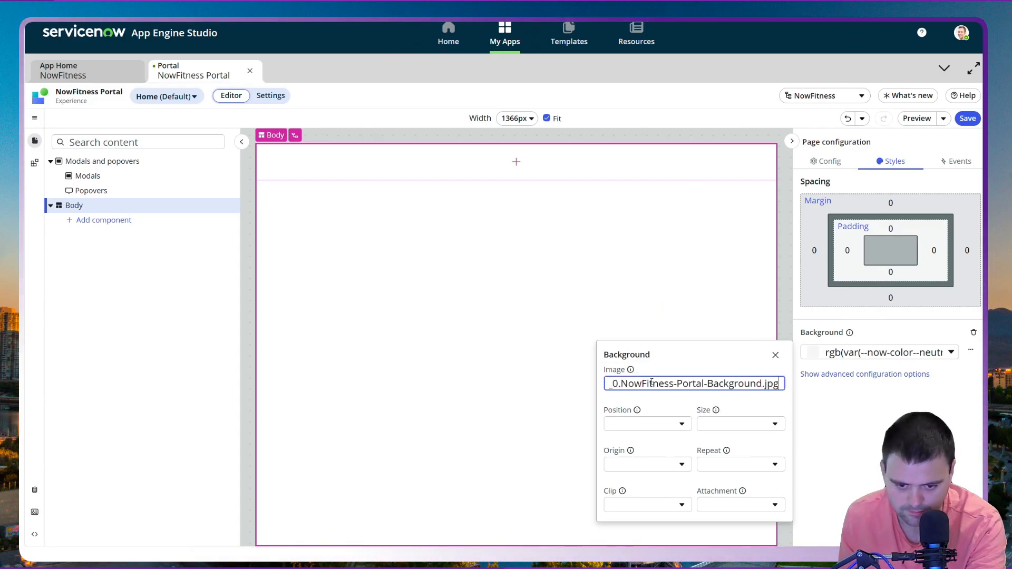
click(847, 428)
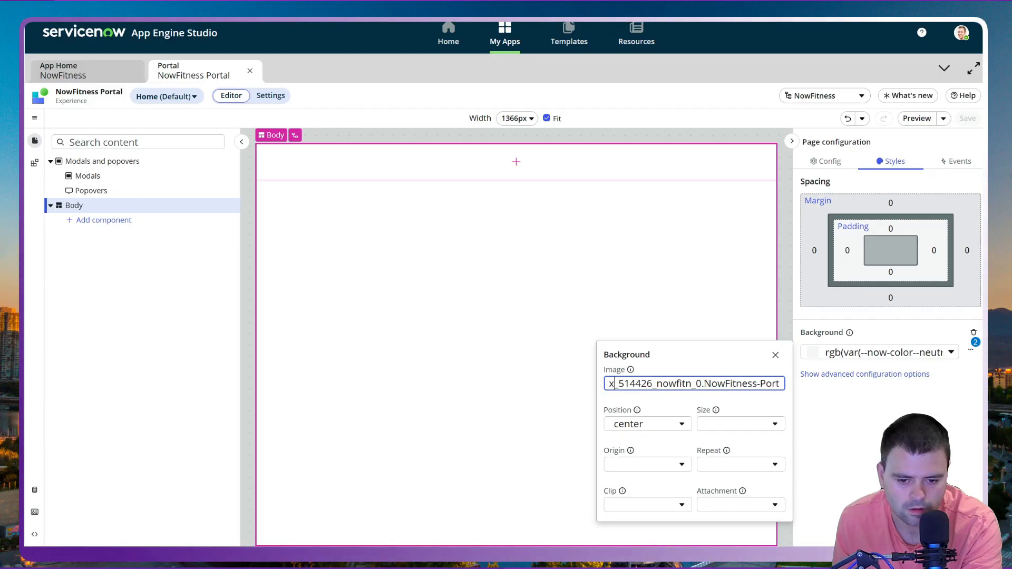
Step: Try the background image name without its application scope prefix, leaving only NowFitness-Portal-Background.jpg
drag(705, 384, 543, 389)
key(BackSpace)
key(BackSpace)
key(BackSpace)
key(BackSpace)
key(BackSpace)
key(BackSpace)
key(BackSpace)
key(BackSpace)
key(BackSpace)
key(BackSpace)
key(BackSpace)
key(BackSpace)
key(BackSpace)
key(BackSpace)
key(BackSpace)
key(BackSpace)
key(BackSpace)
key(BackSpace)
key(BackSpace)
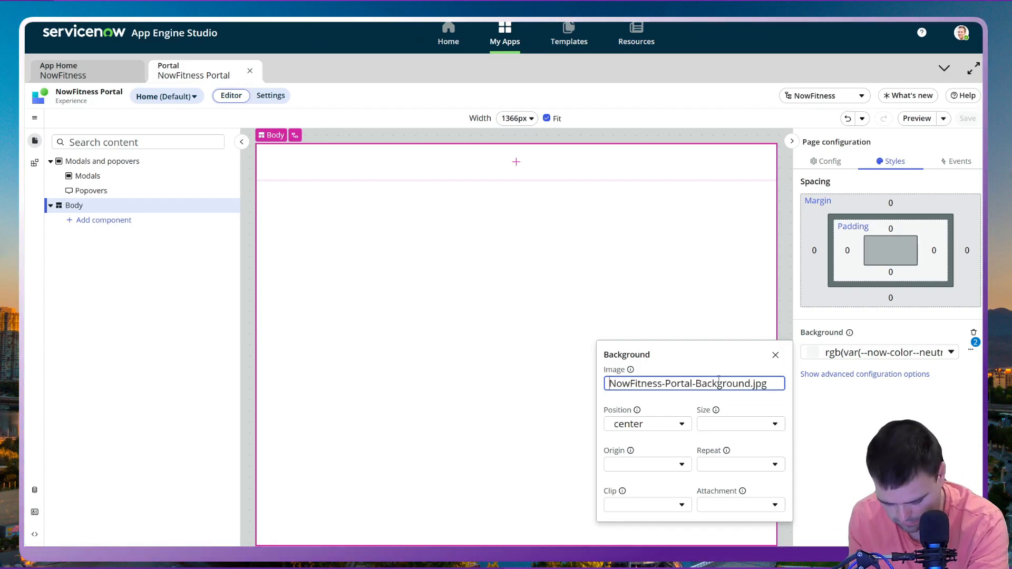
Step: Set the background image to the full record name prefixed with ../Images/, use size 3XL (2.5rem), and close the background settings
click(864, 425)
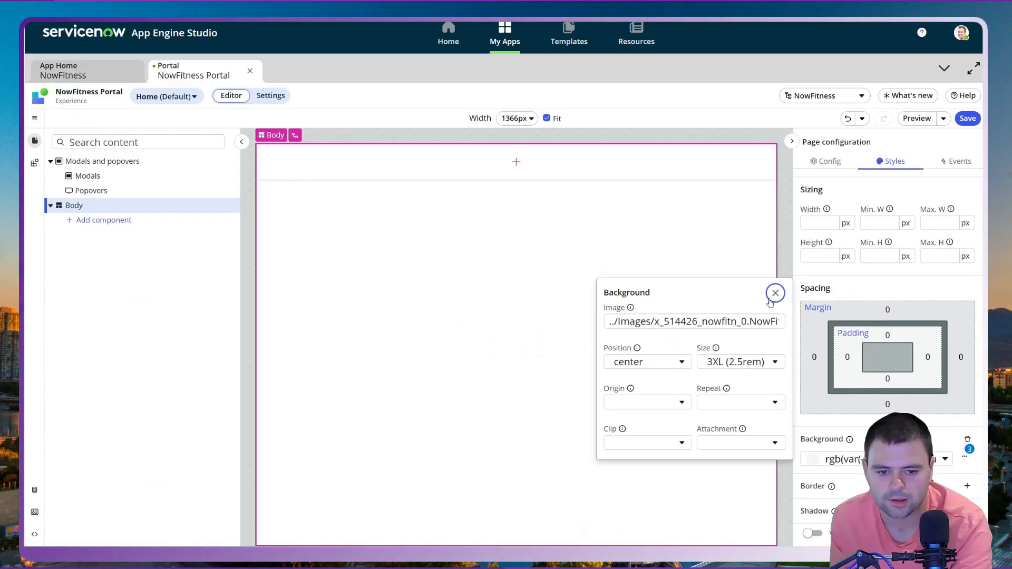
click(772, 297)
Step: Find the Image component among the available components and add it to the page Body
click(105, 220)
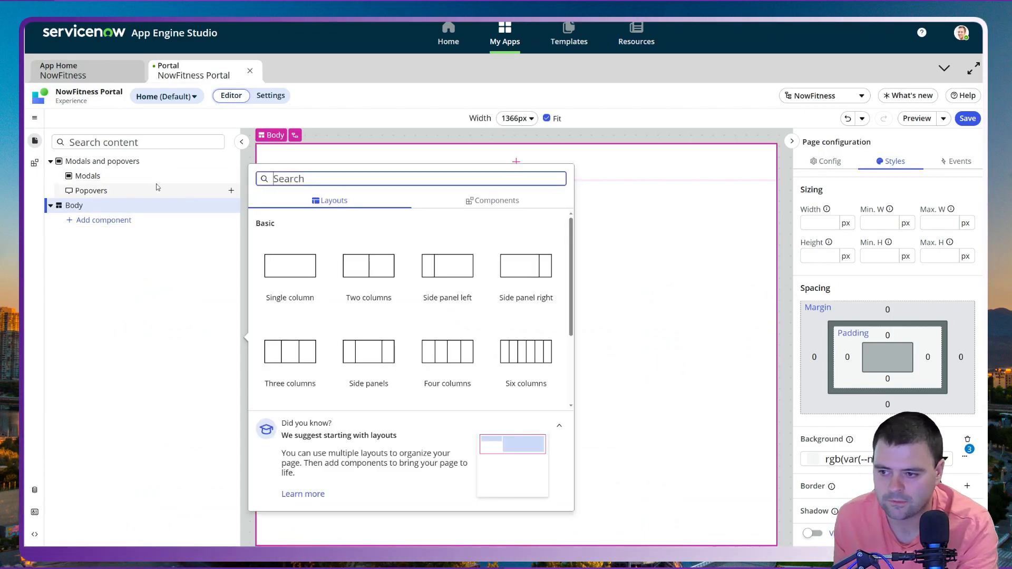
click(477, 201)
click(359, 178)
text(image)
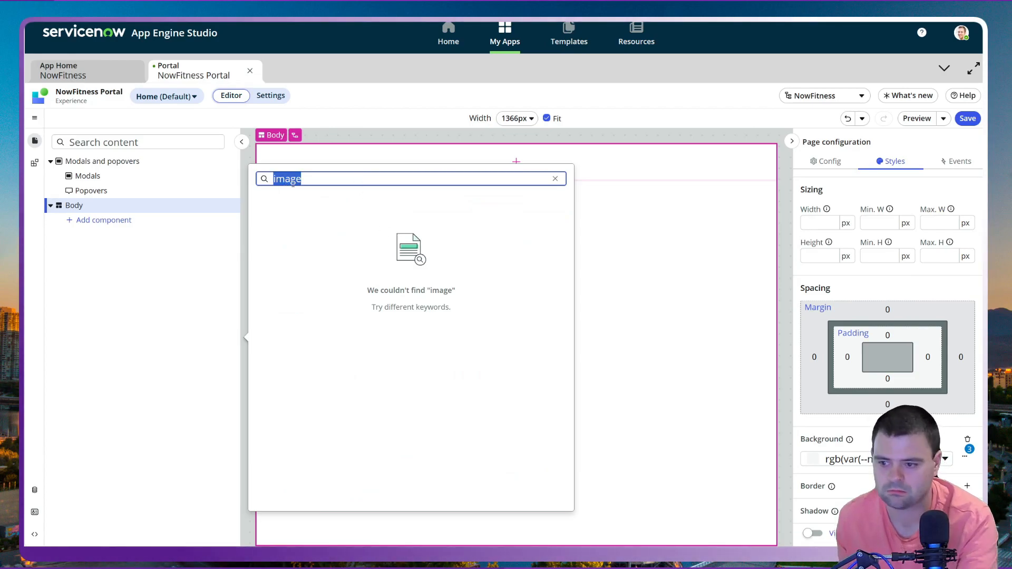
scroll(414, 305, down, 5)
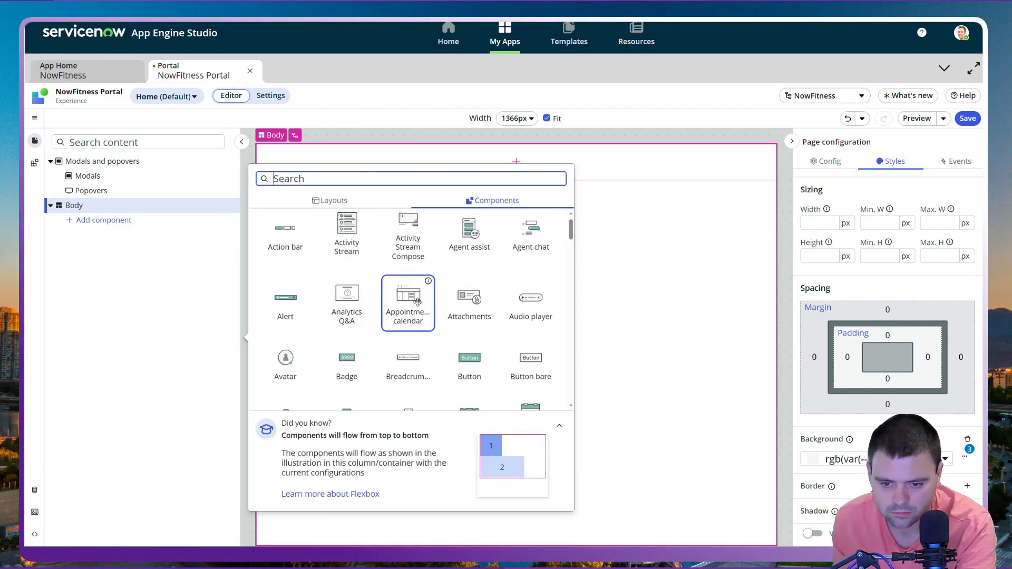
scroll(418, 302, down, 3)
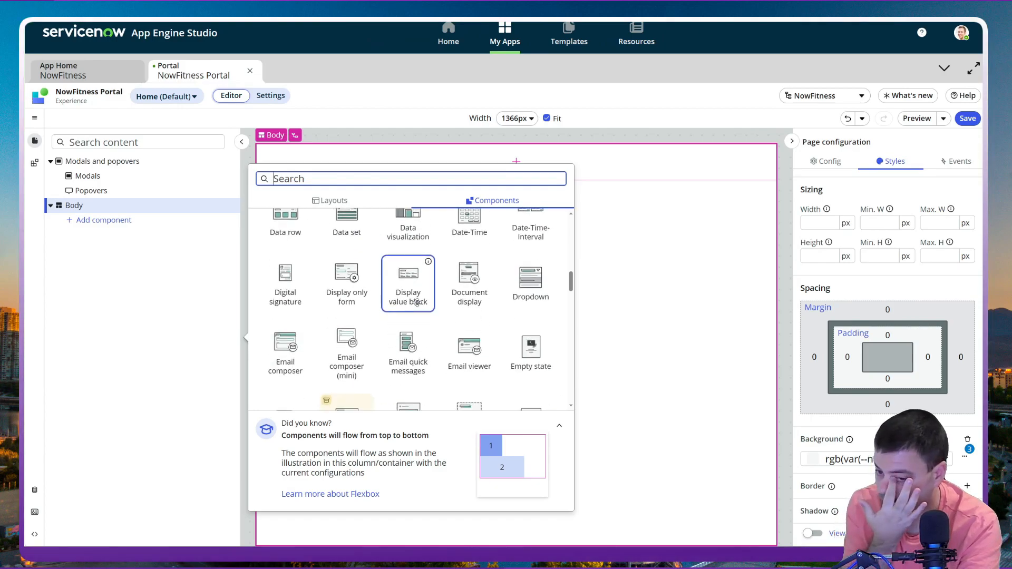
scroll(418, 303, down, 2)
scroll(414, 298, down, 2)
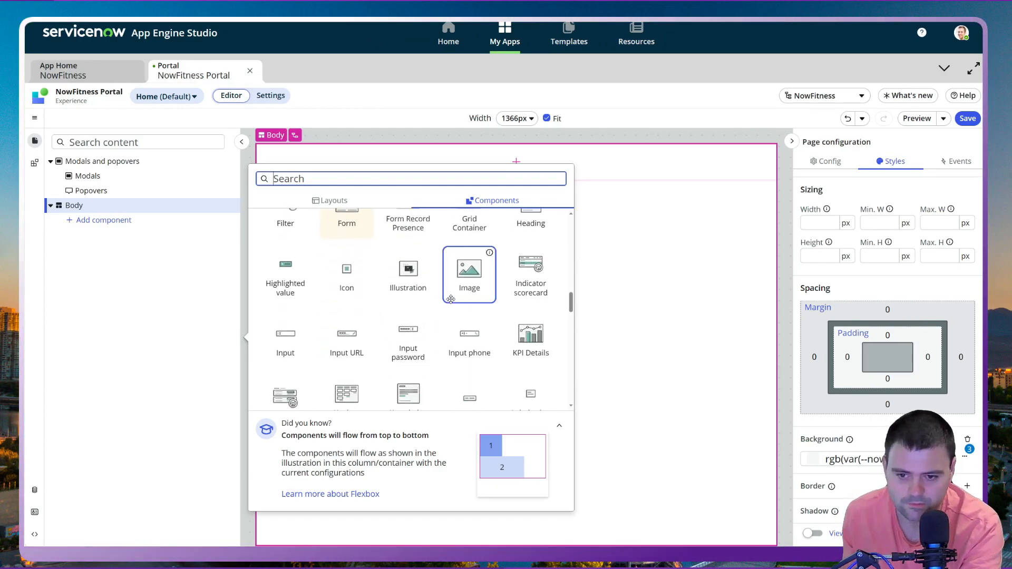
click(475, 290)
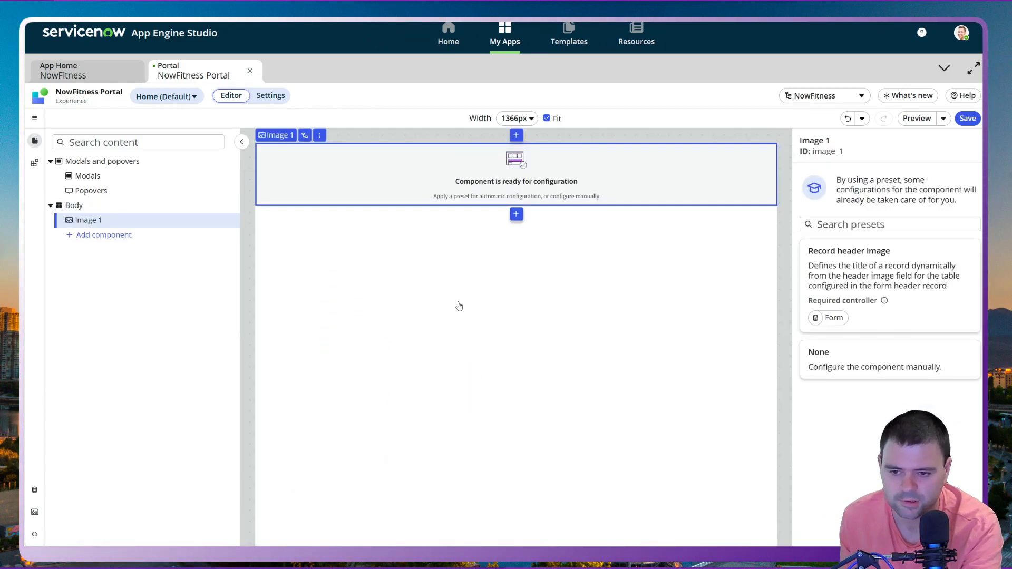
Step: Configure the new Image component manually without a preset and start editing its image source
click(884, 363)
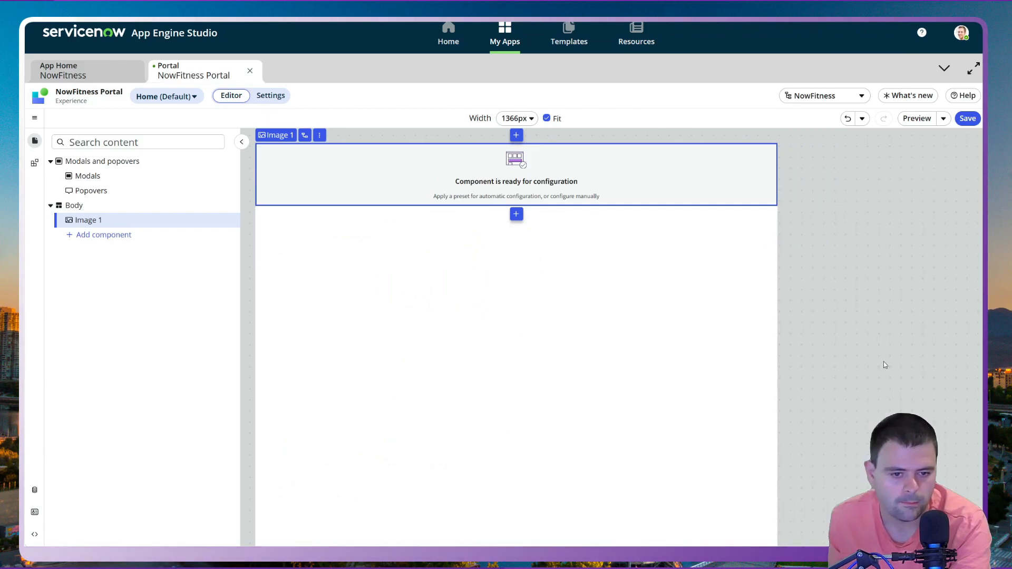
click(804, 247)
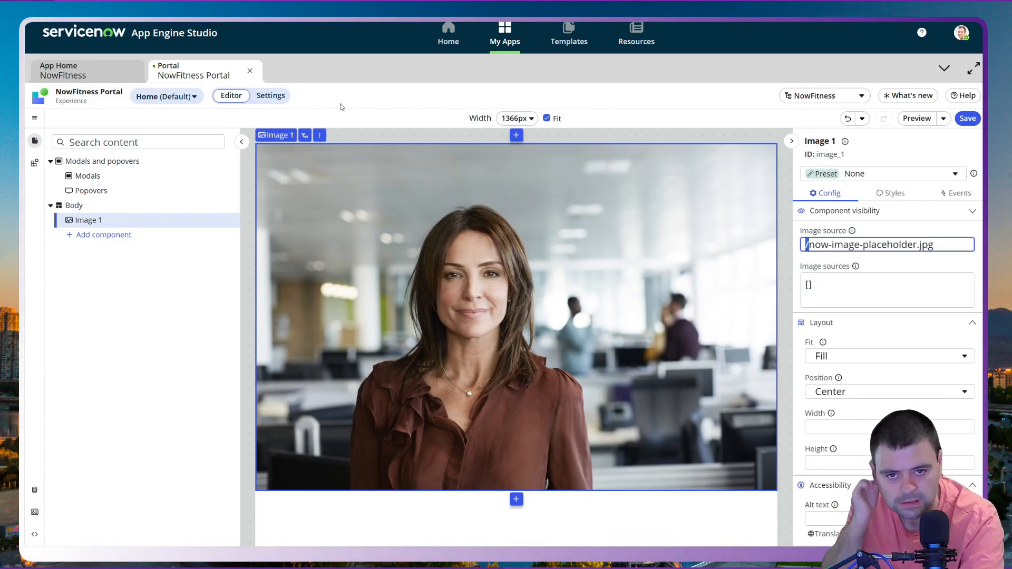
click(534, 276)
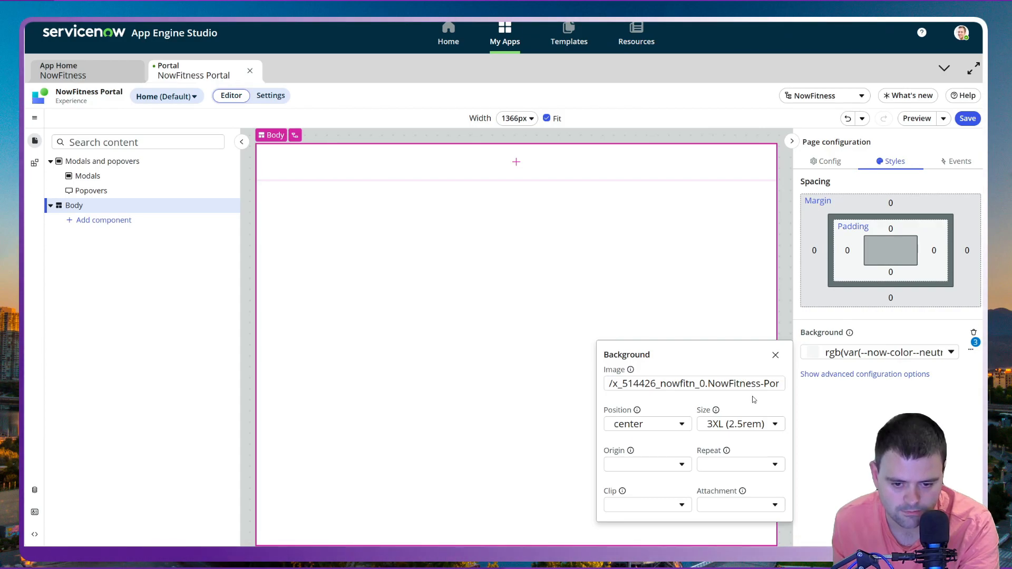
Step: Close the Body's background settings and save the Home page
key(Escape)
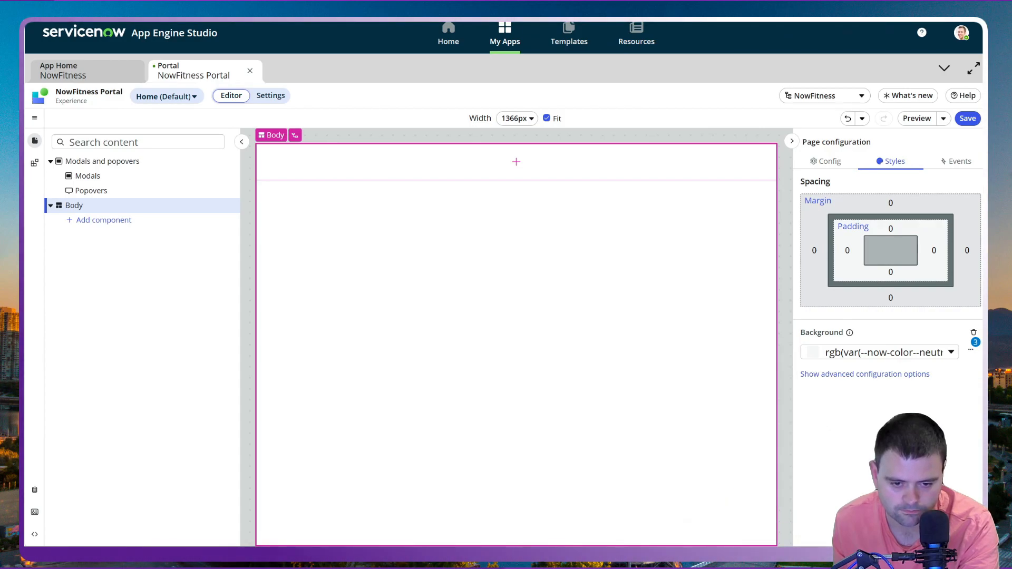
click(967, 119)
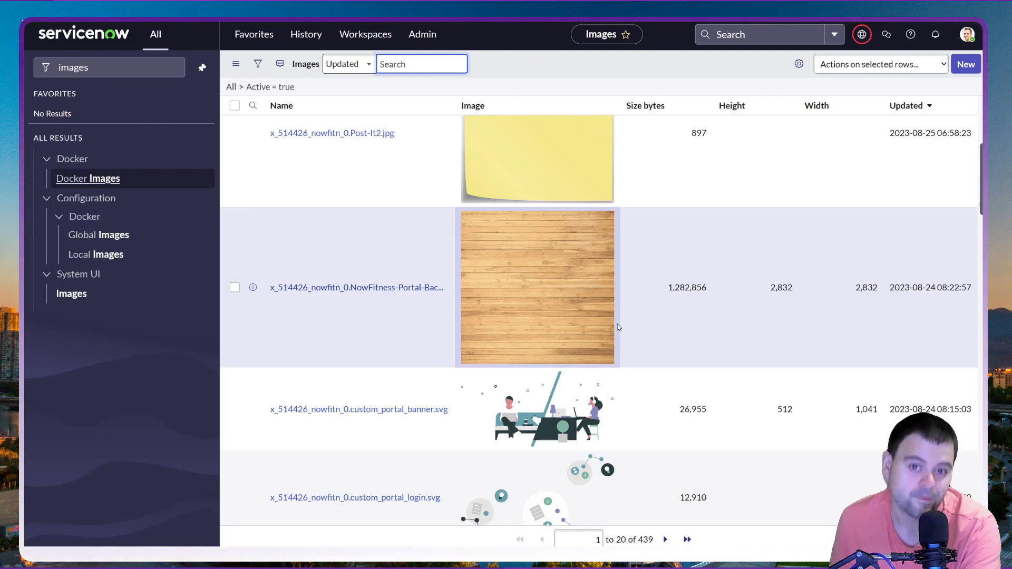
Step: Review the uploaded portal images and the Body's background image path, position, size and repeat settings
scroll(618, 328, up, 5)
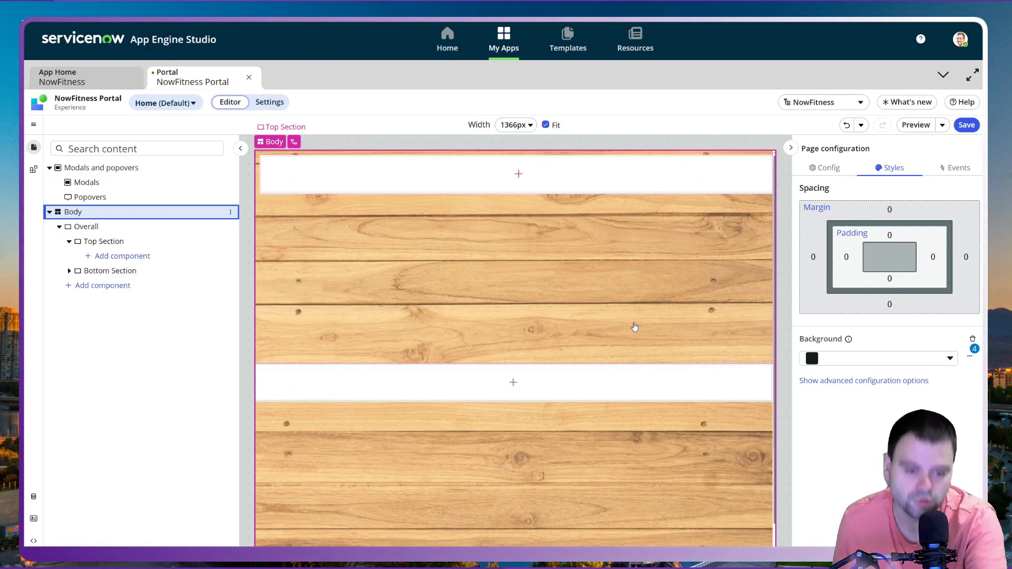
click(112, 231)
click(106, 215)
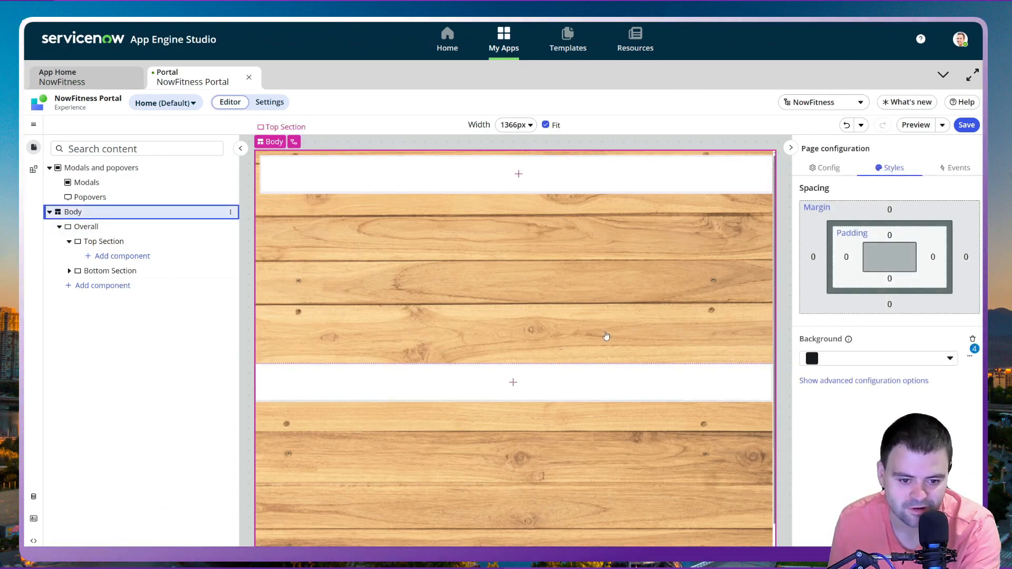
click(969, 358)
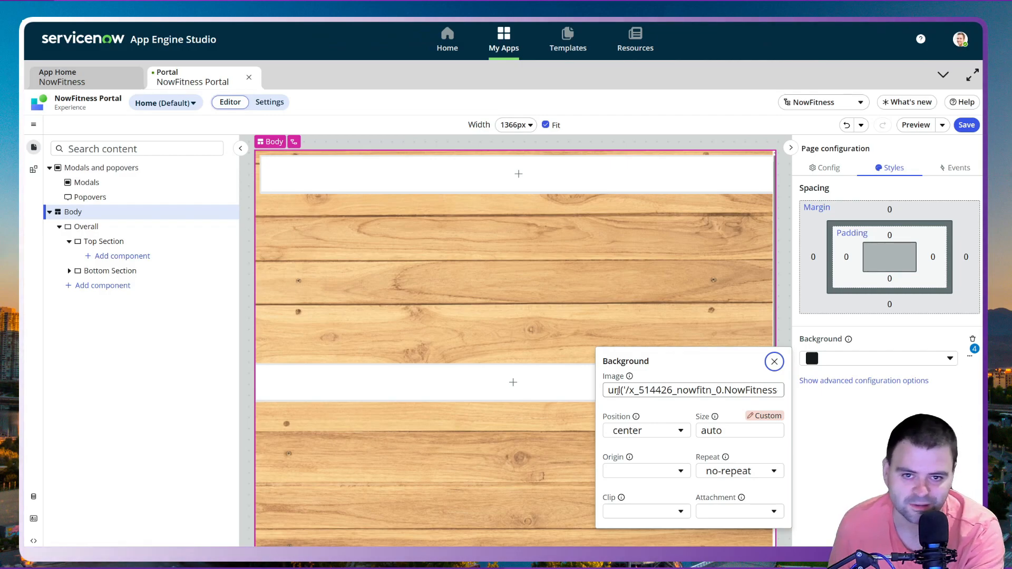
drag(626, 390, 604, 391)
click(662, 390)
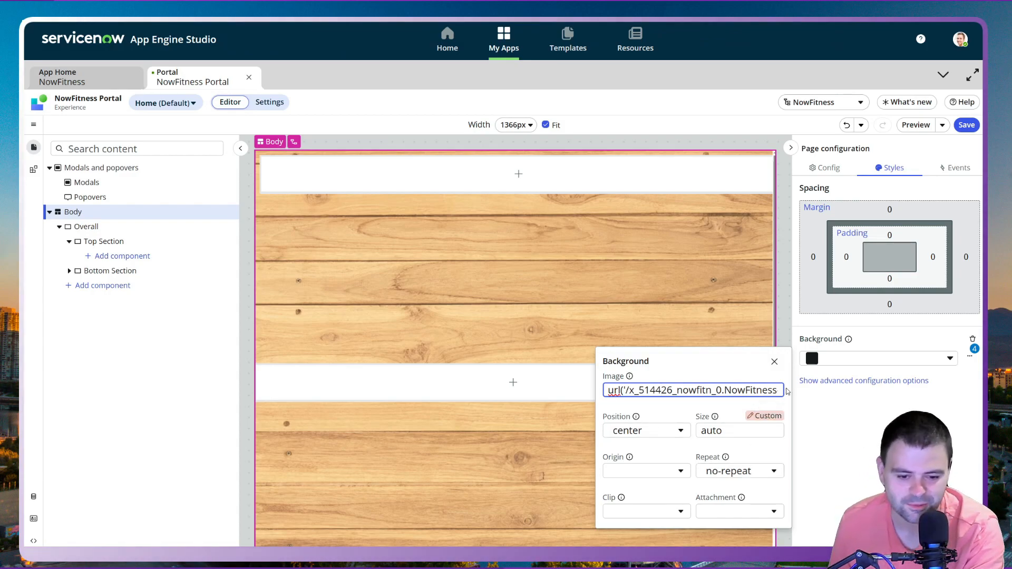
click(774, 363)
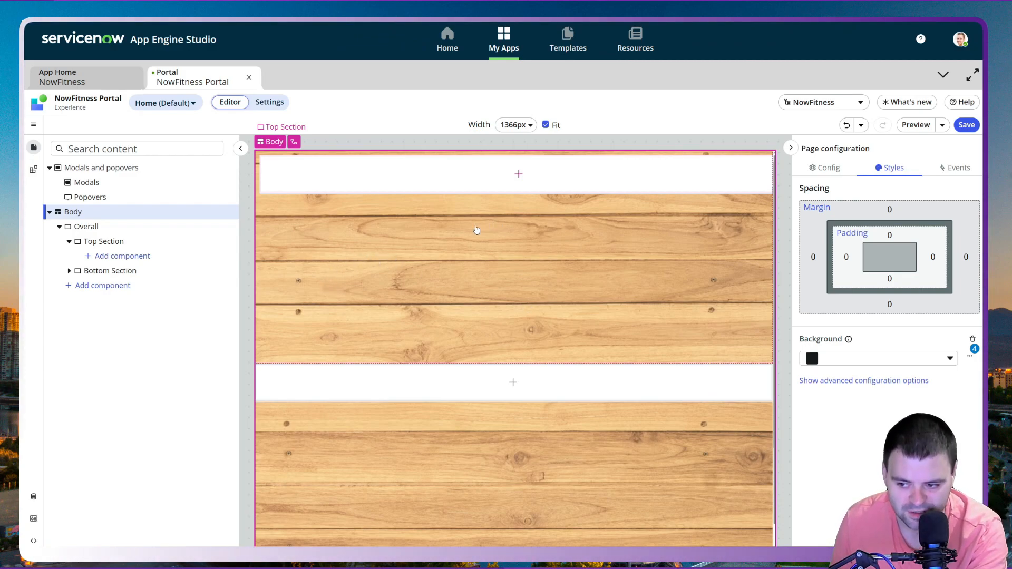
scroll(458, 300, down, 1)
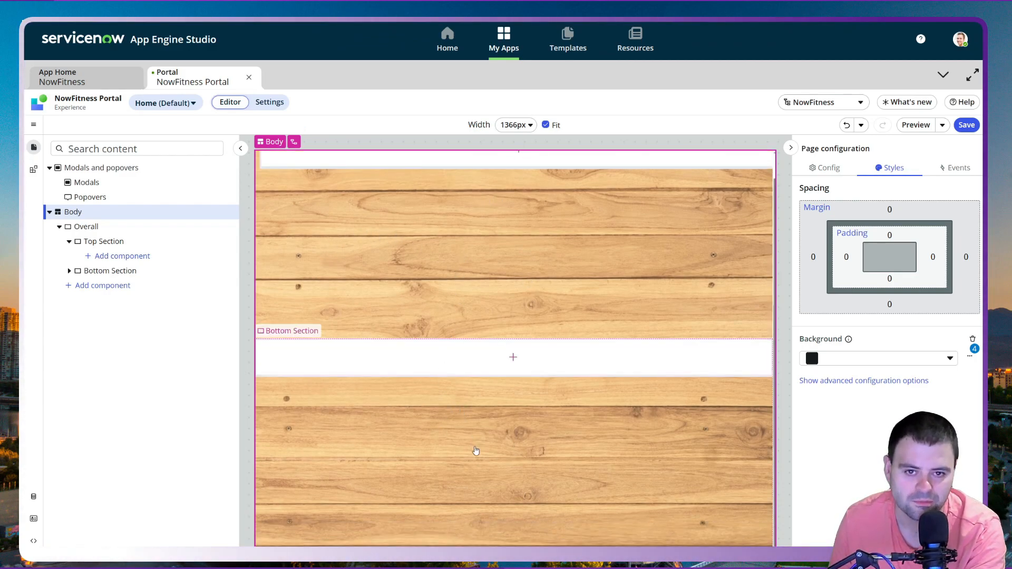
scroll(327, 289, up, 1)
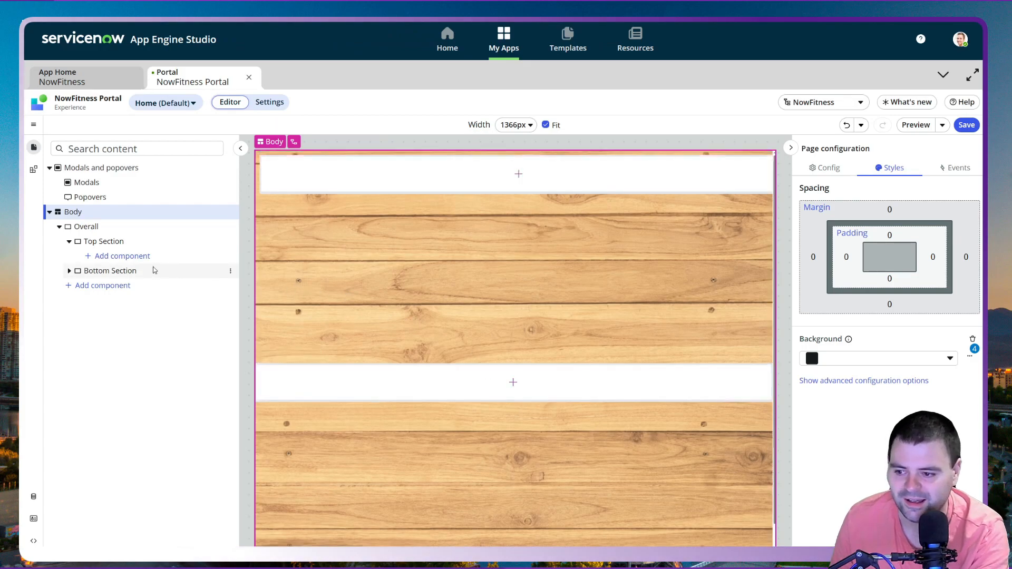
Step: Select the Top Section and review its layout, sizing and spacing styles
click(99, 244)
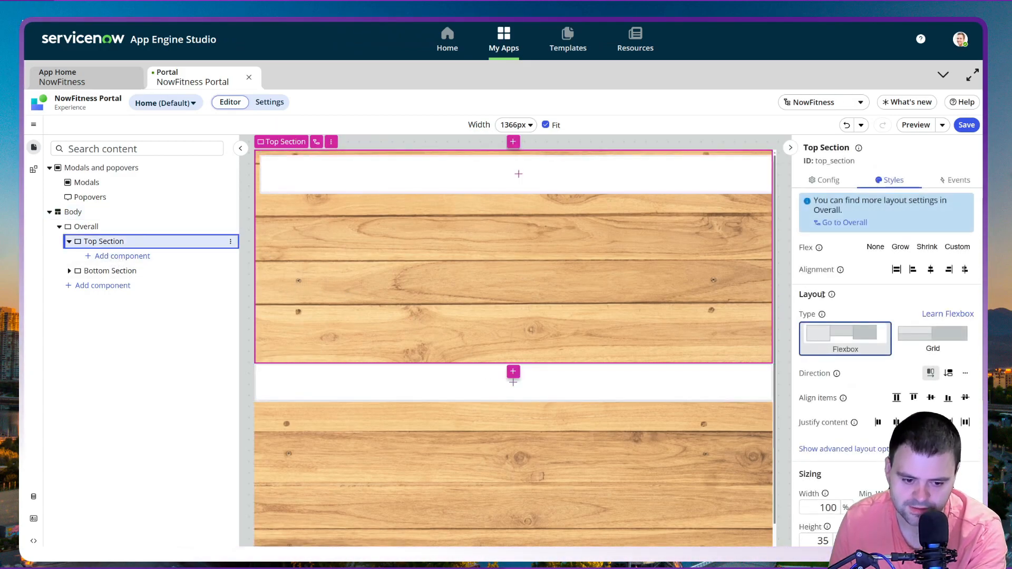
scroll(883, 298, down, 4)
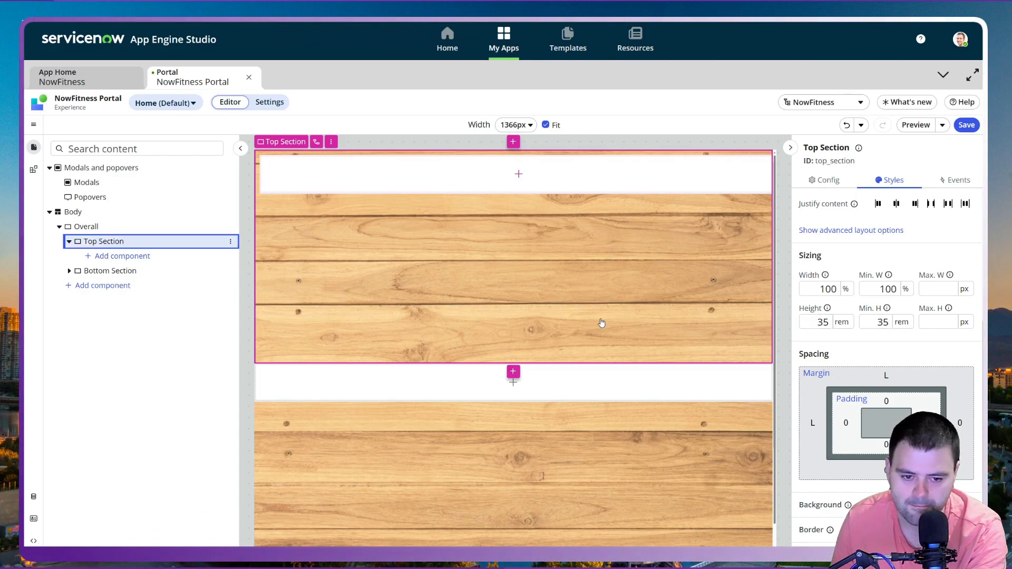
scroll(487, 349, down, 1)
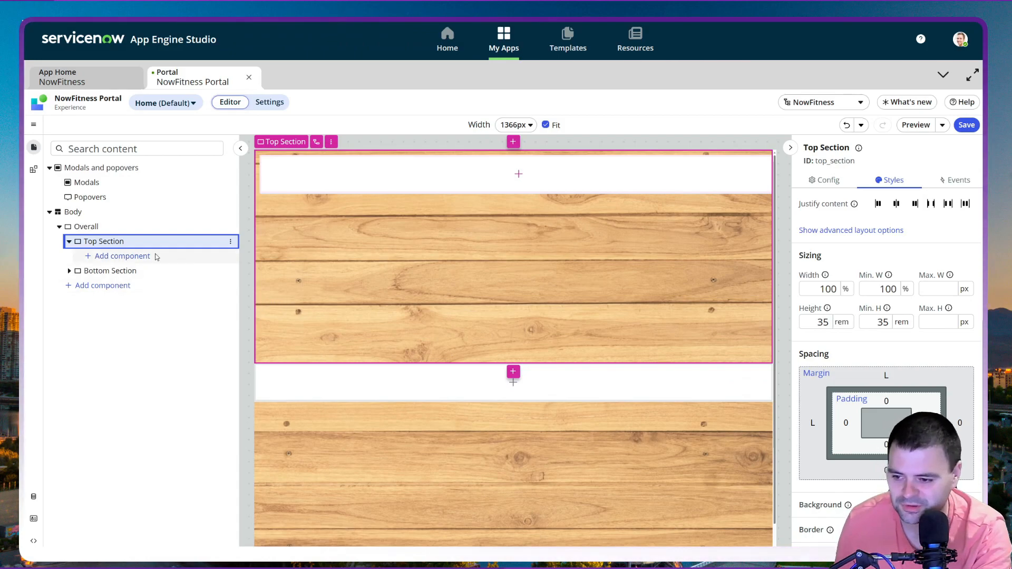
Step: Preview the Home page, compare it with the portal mock-up in Figma, and close the preview
click(916, 124)
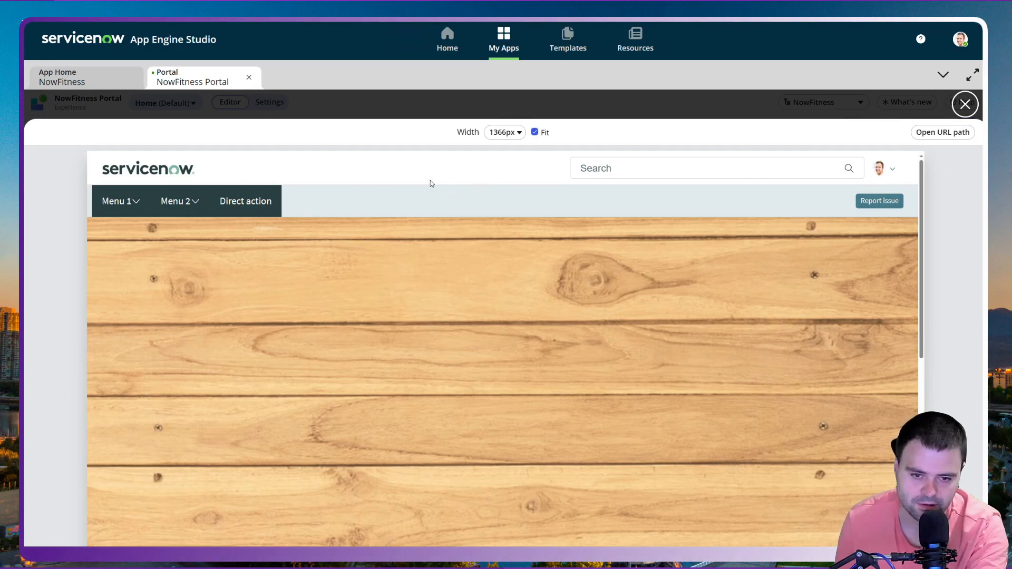
scroll(400, 274, down, 5)
scroll(401, 274, up, 5)
scroll(401, 274, down, 5)
scroll(401, 275, up, 5)
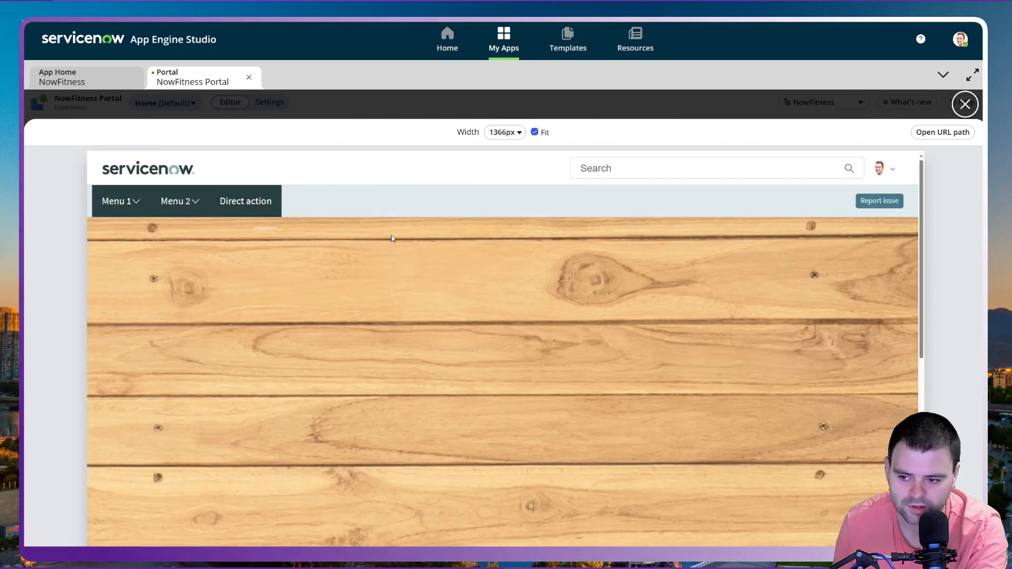
scroll(400, 274, down, 5)
scroll(498, 499, up, 5)
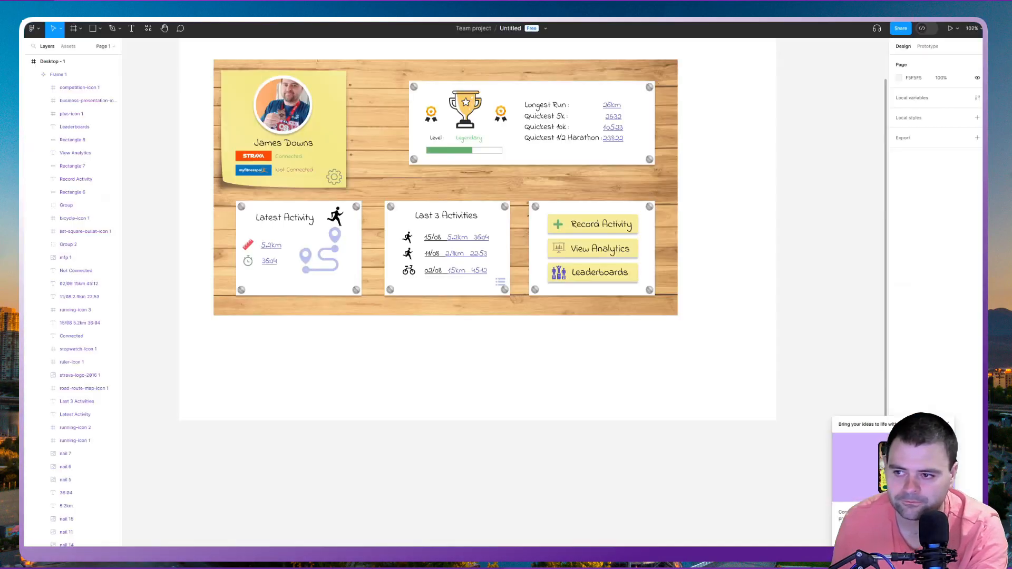
scroll(352, 226, up, 1)
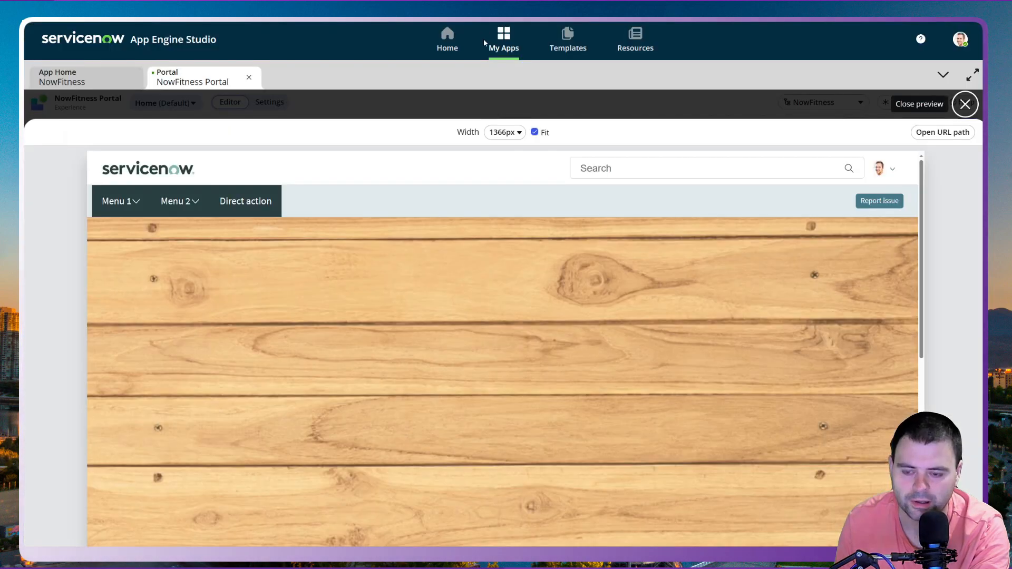
scroll(451, 244, down, 2)
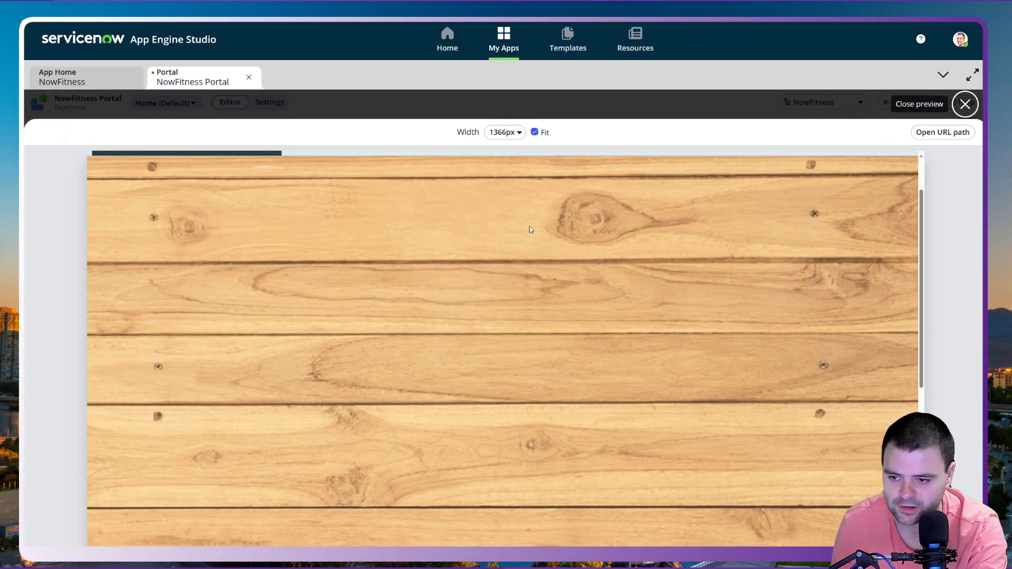
click(965, 104)
Step: Set the width and minimum width of the Post It Note container in the Top Section to 30 rem
click(716, 175)
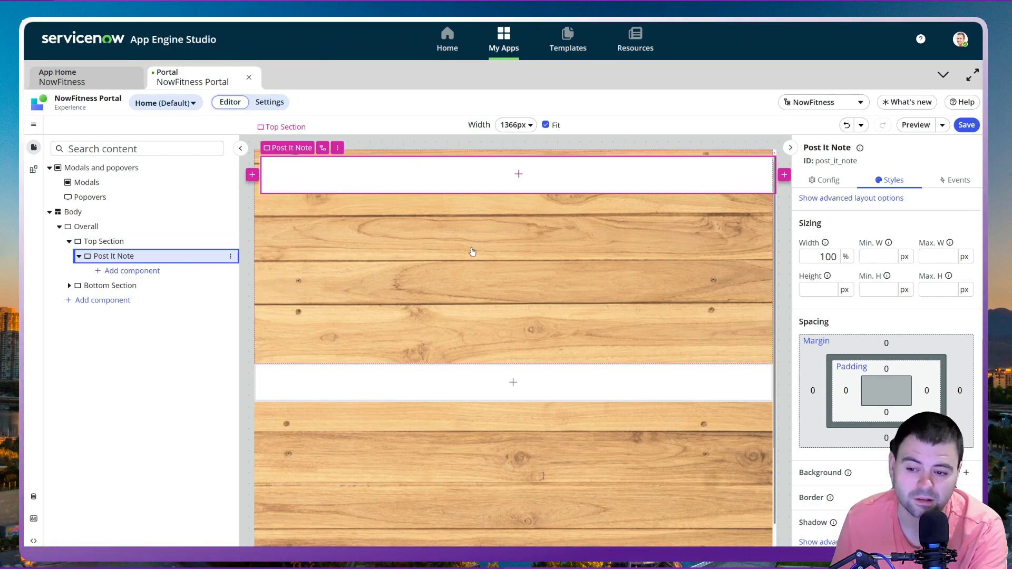
click(846, 257)
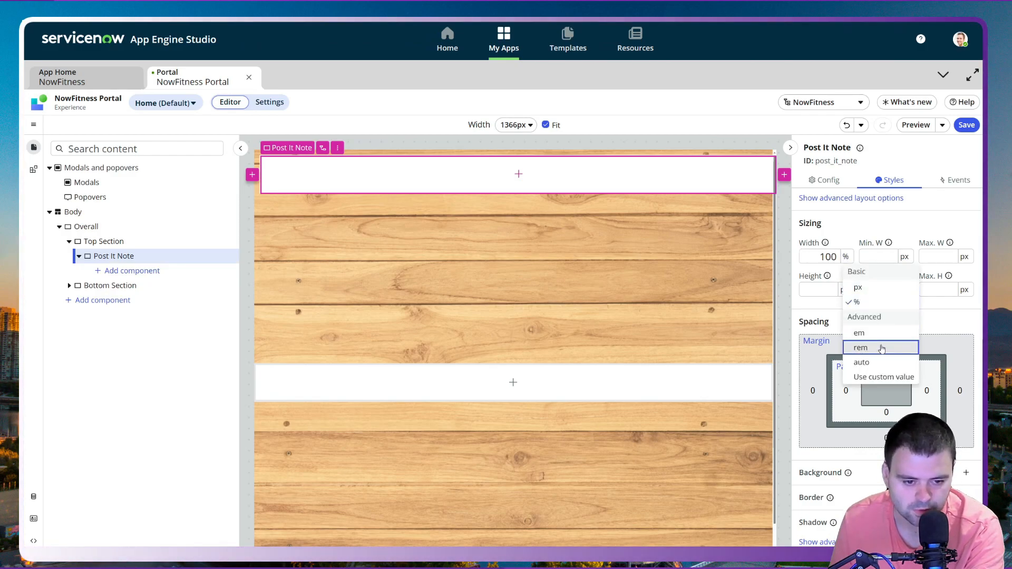
click(882, 348)
click(824, 257)
double_click(824, 257)
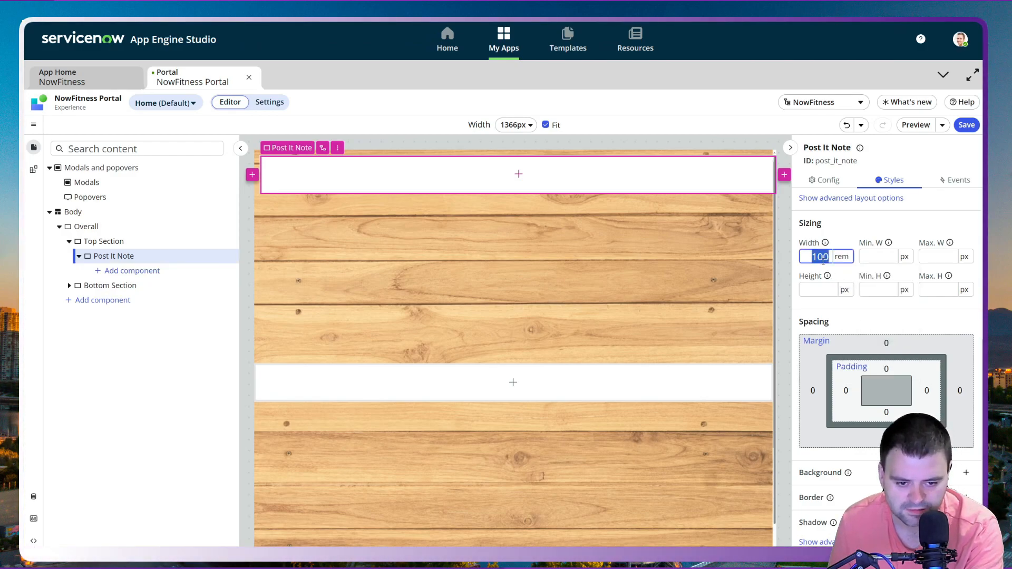
text(30)
key(Tab)
Step: Switch the Post It Note container's height unit to rem and try heights of 40 and 30
click(825, 289)
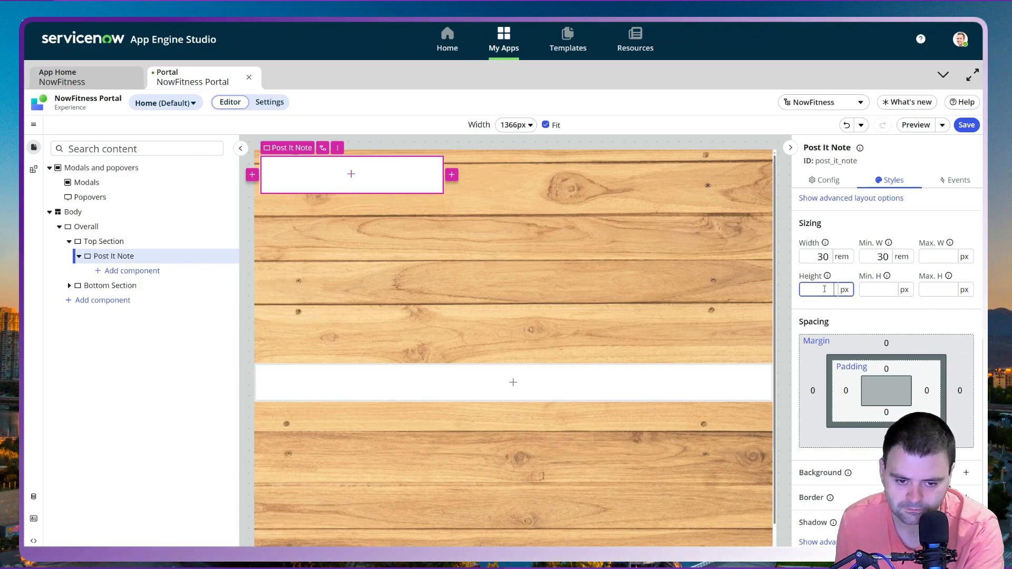
click(845, 291)
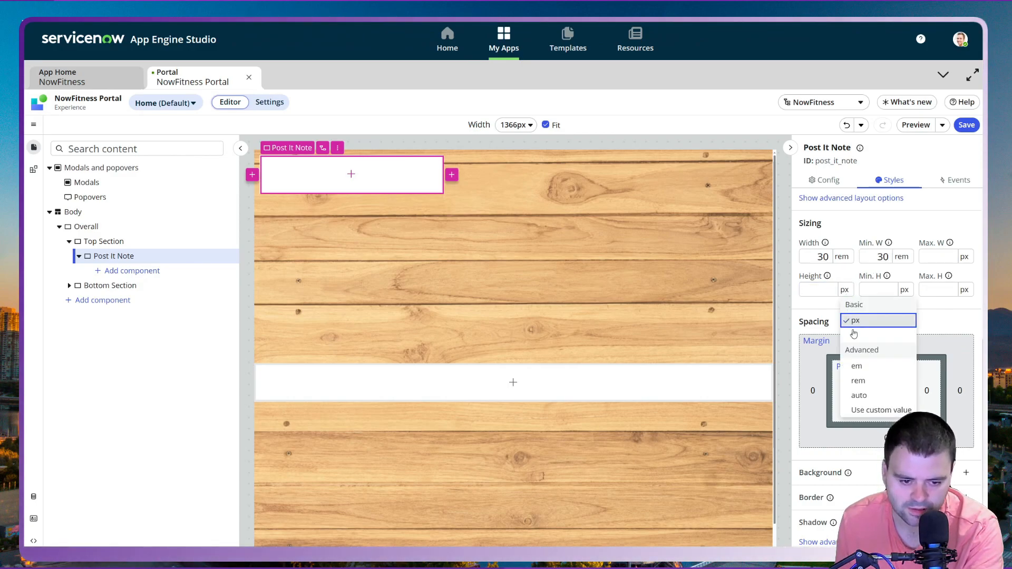
click(876, 382)
click(819, 290)
text(40)
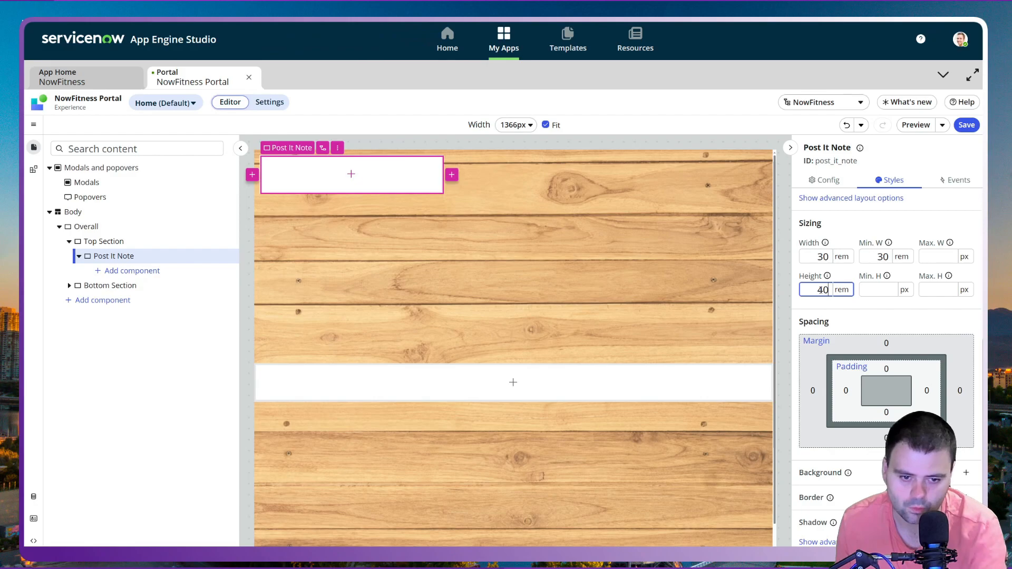
click(904, 290)
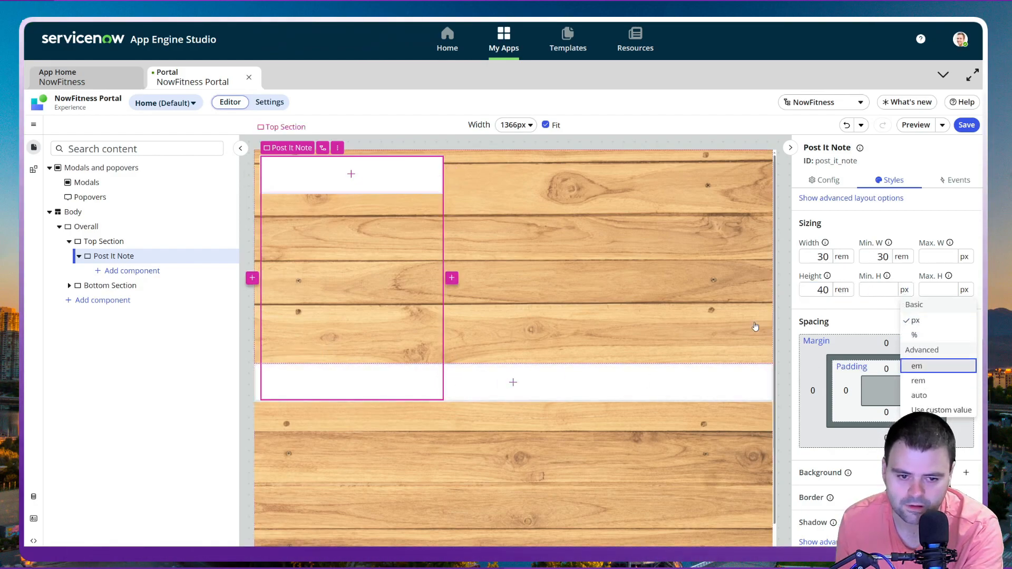
double_click(827, 291)
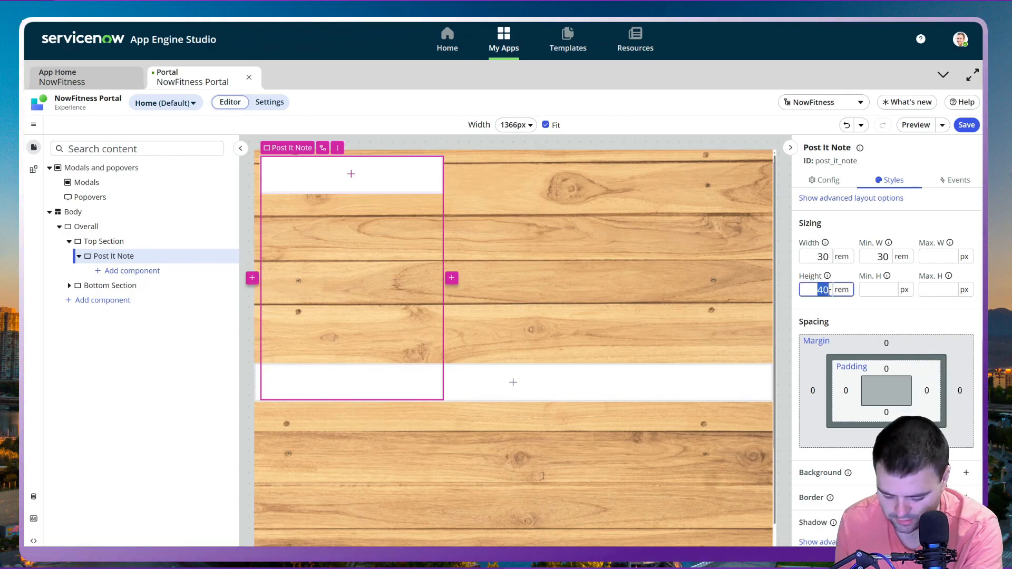
text(30)
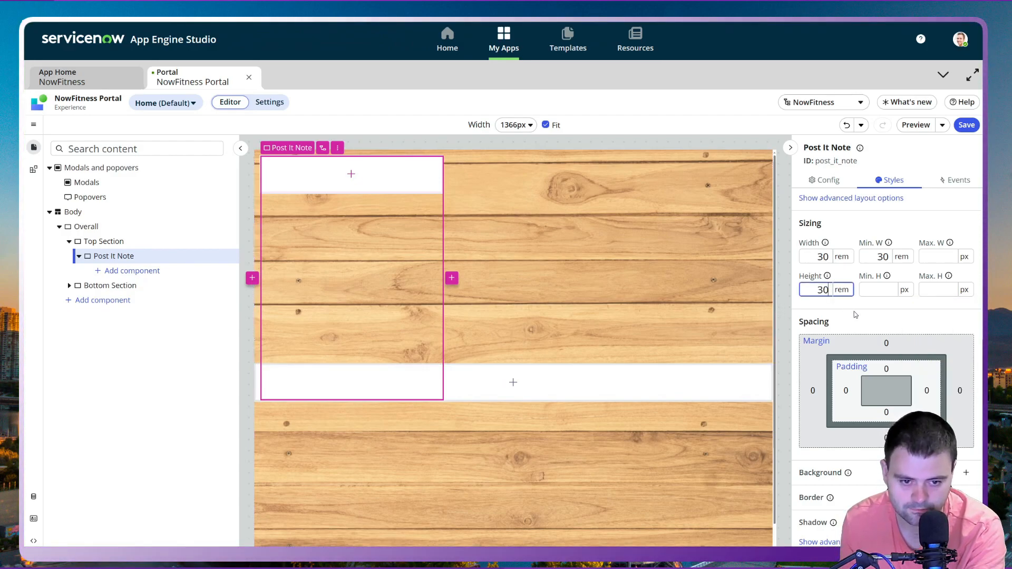
click(856, 315)
Step: Set the Post It Note container's height and minimum height to 25 rem
double_click(824, 290)
text(25)
click(852, 314)
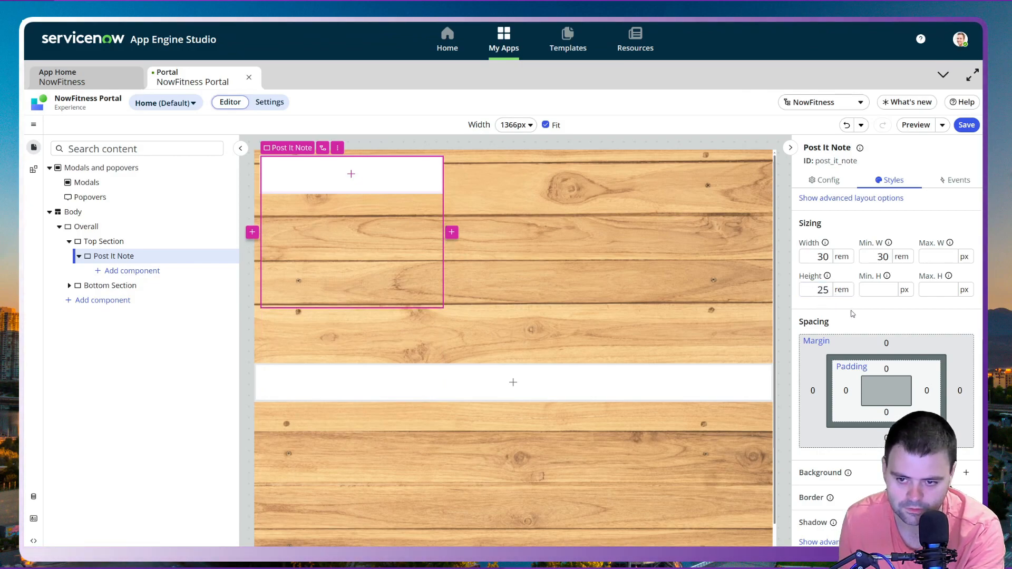
click(905, 289)
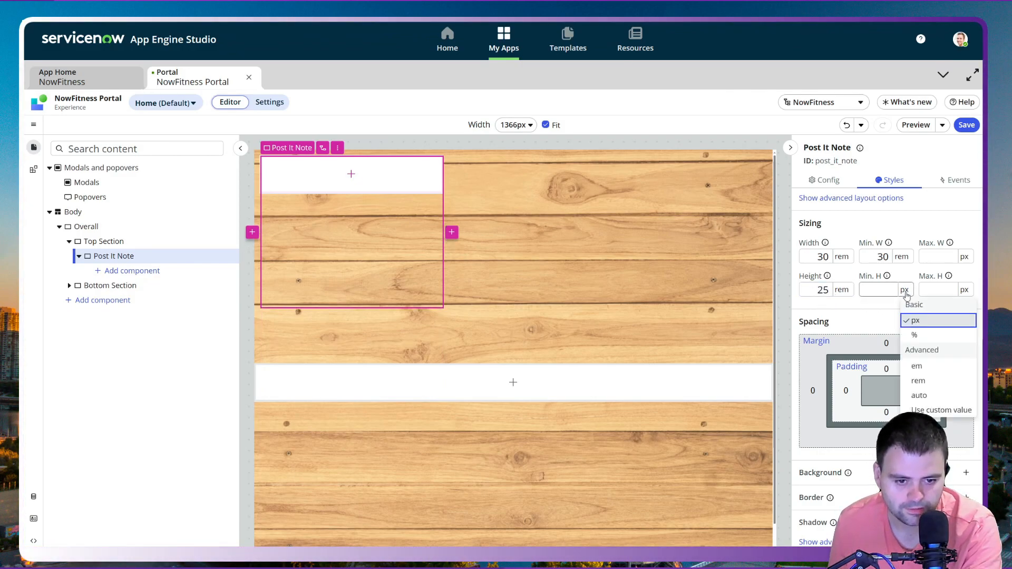
click(936, 378)
click(885, 294)
text(25)
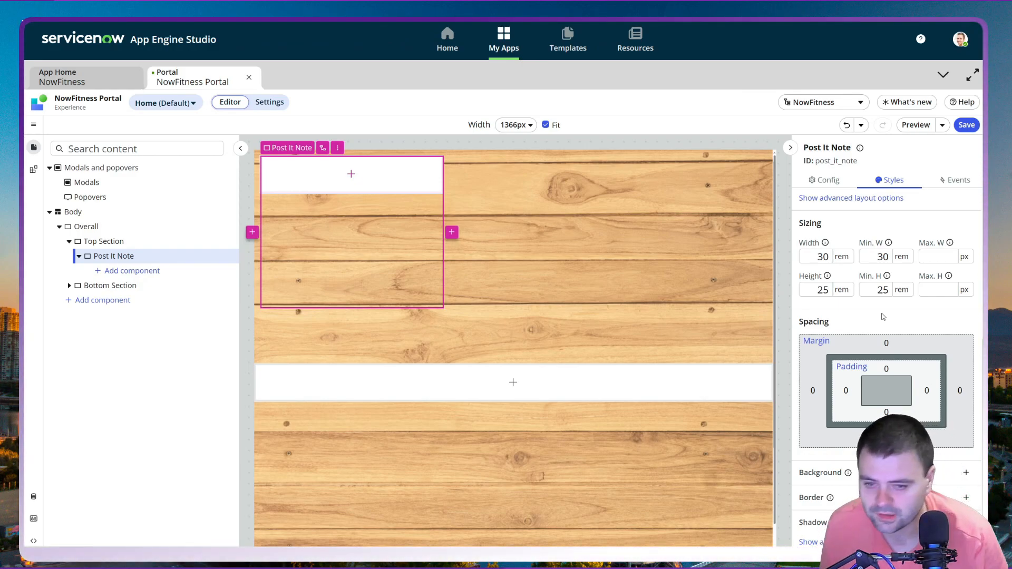
Step: Set the Post It Note container's background image to url('/x_514426_nowfitn_0.Post-It2.jpg') with position top, size auto and no-repeat
click(327, 206)
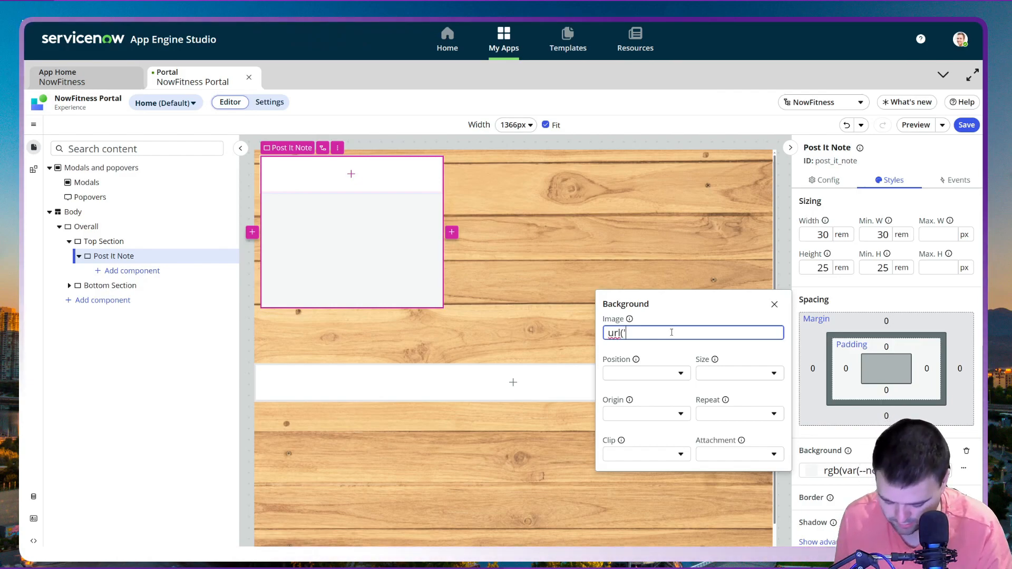
text(x_514426_nowfitn_0.Post-It2.jpg)
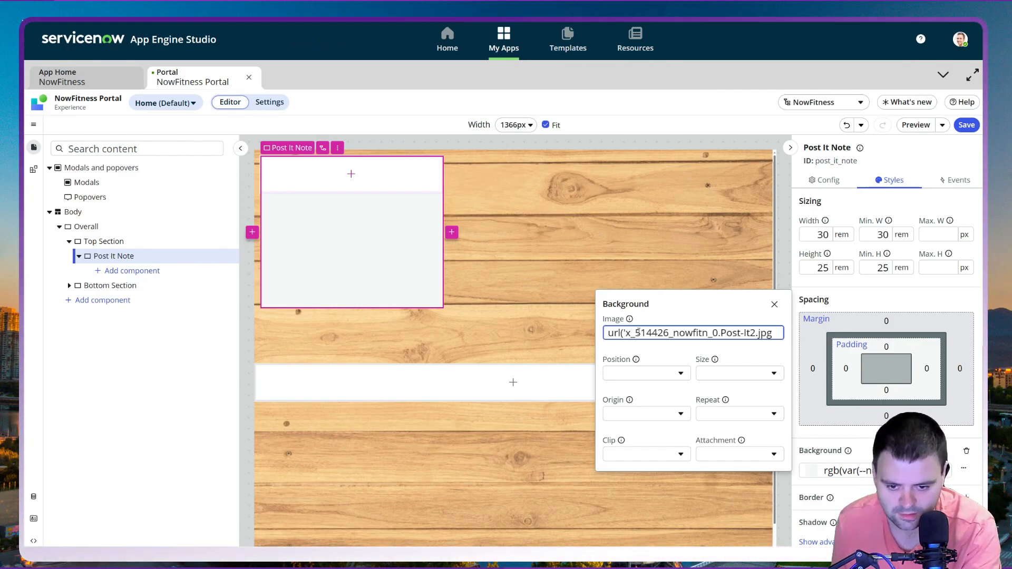
click(633, 333)
text(/)
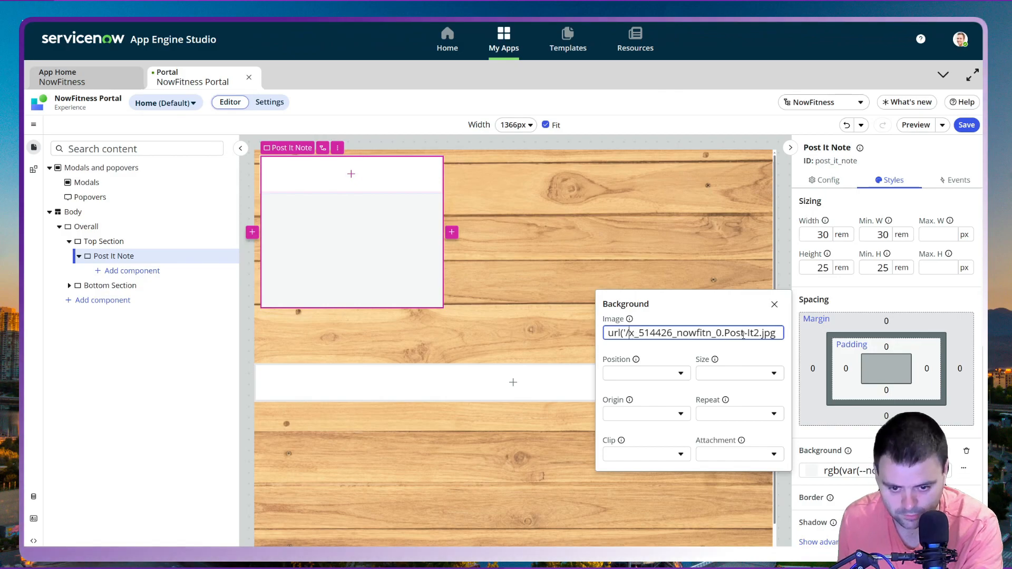
key(End)
text('))
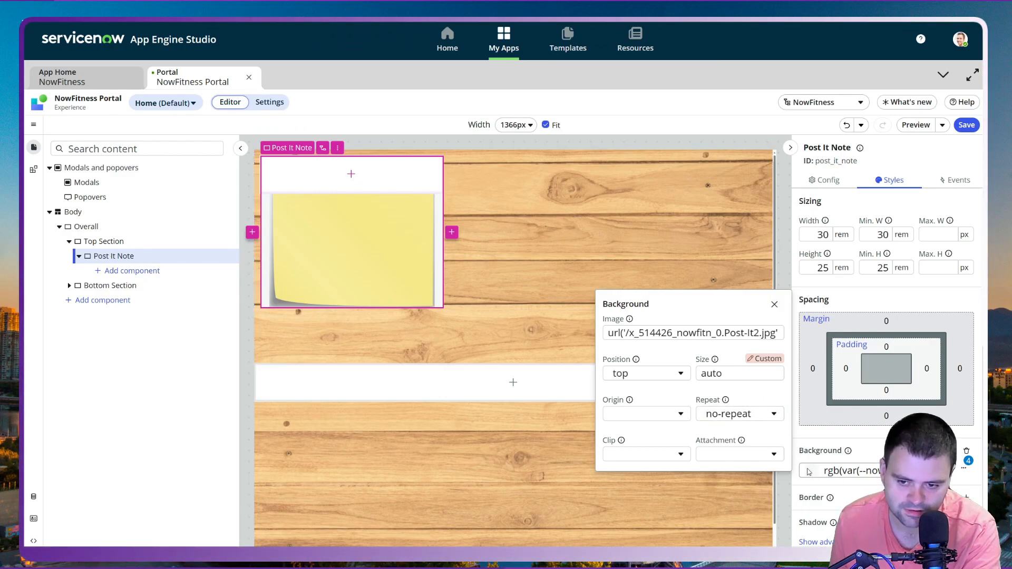
click(964, 469)
click(964, 468)
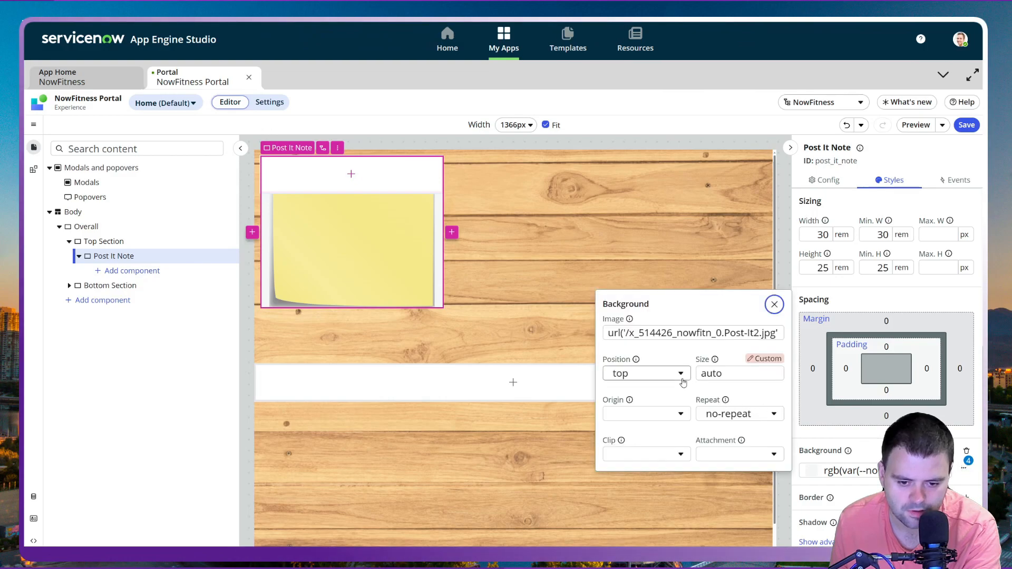
click(775, 306)
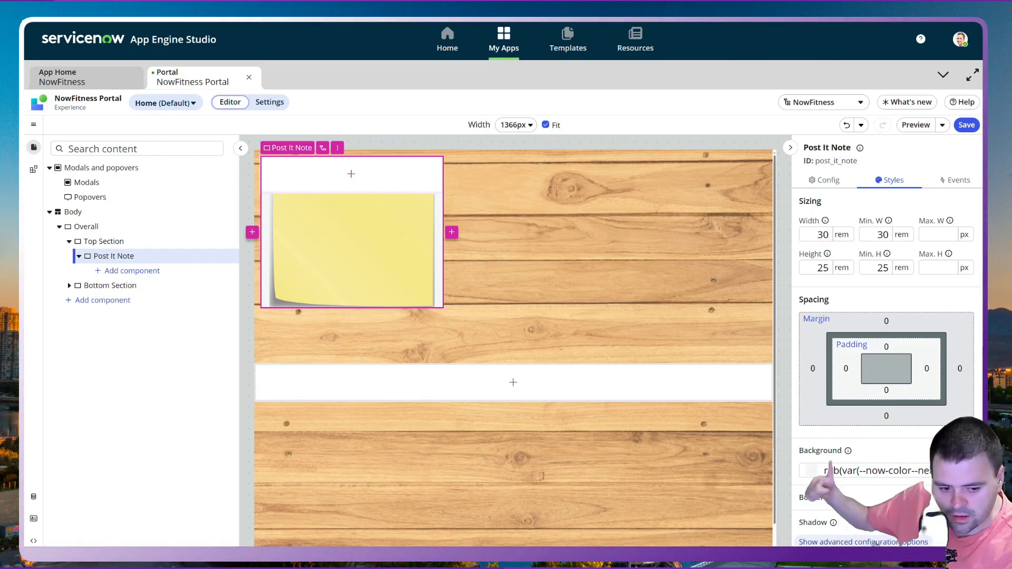
Step: Delete the background color declaration from the Post It Note's external layer CSS, apply the change, and save the page
click(875, 544)
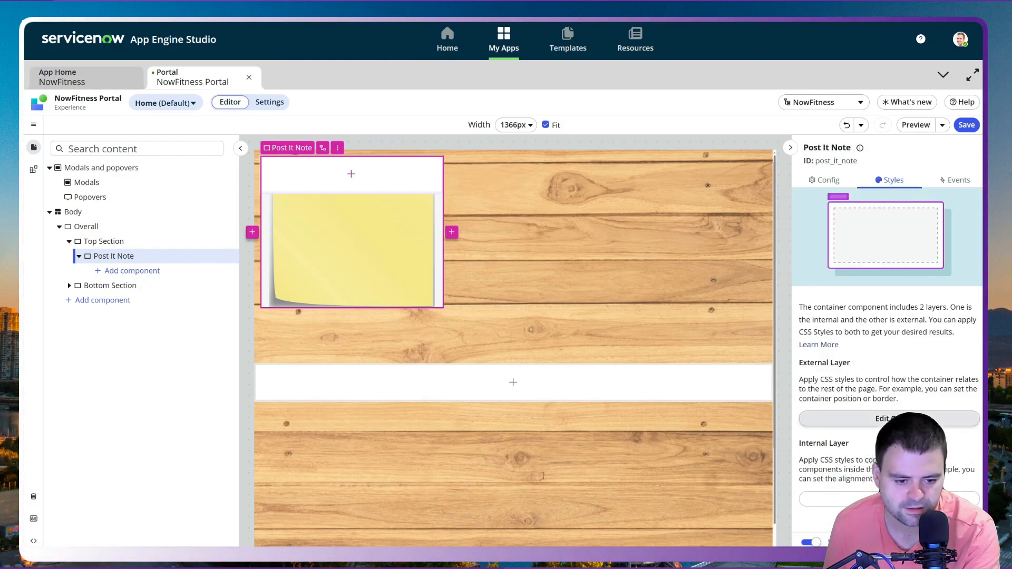
click(818, 419)
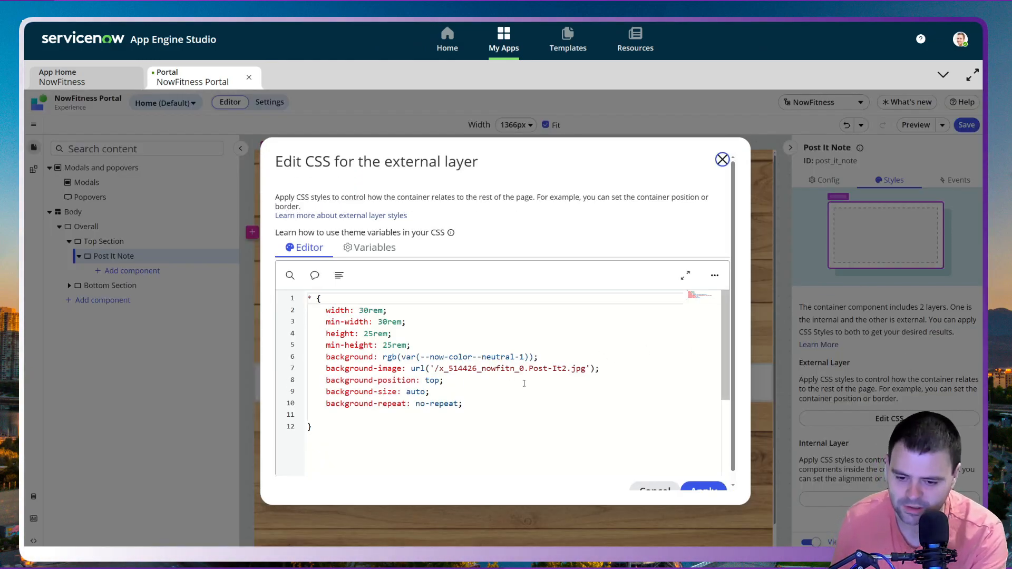
drag(538, 357, 307, 357)
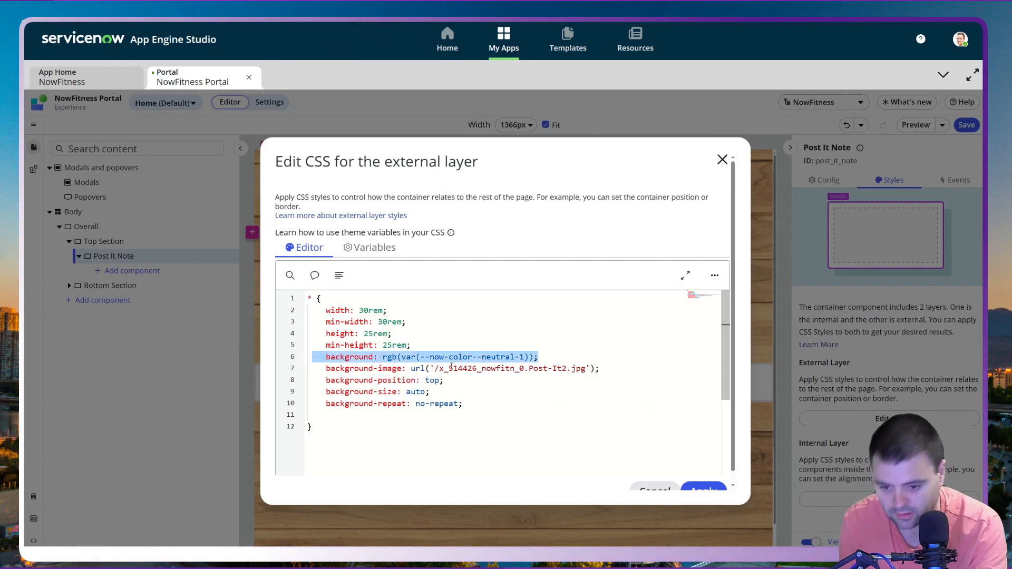
key(BackSpace)
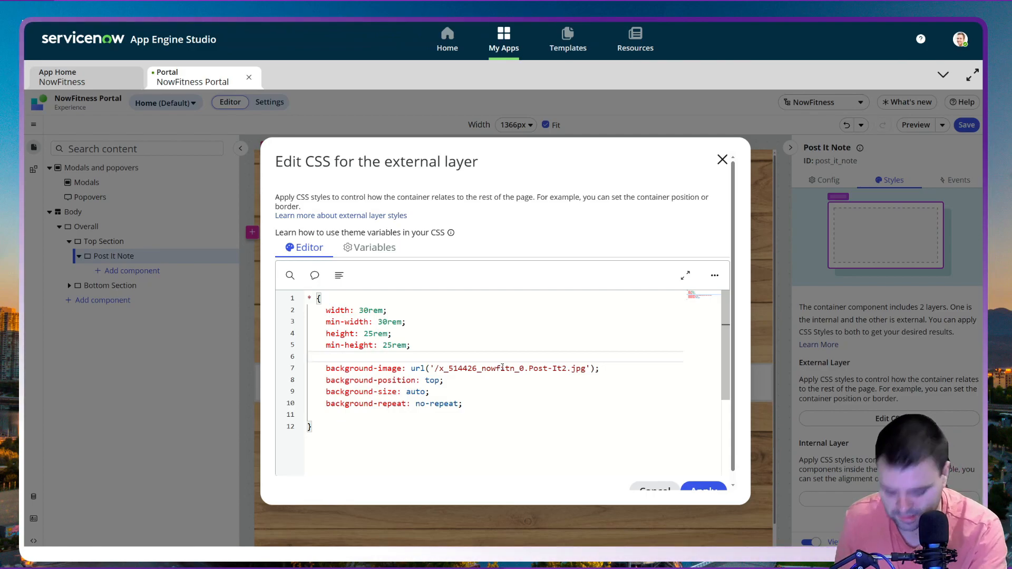
key(BackSpace)
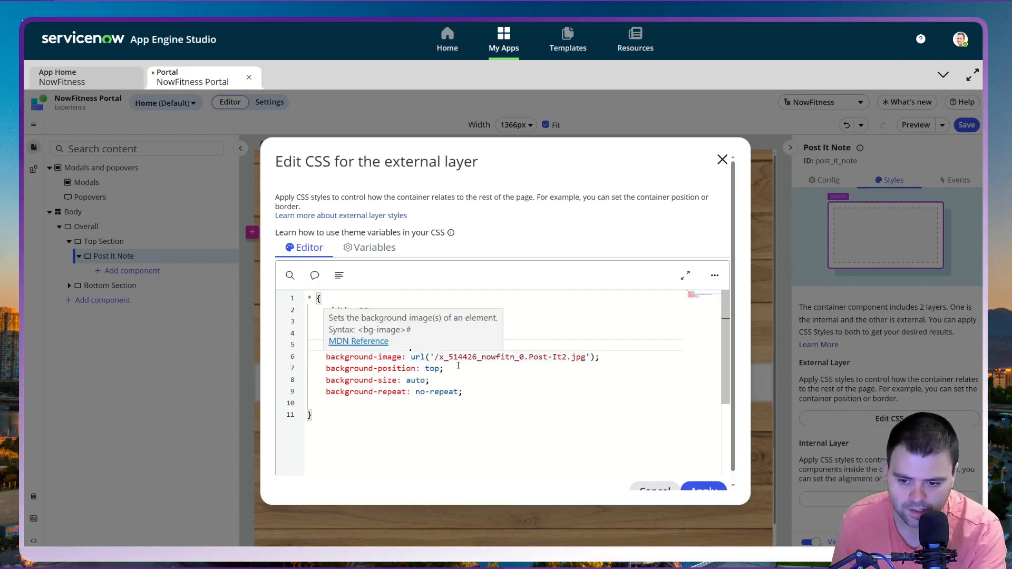
click(716, 489)
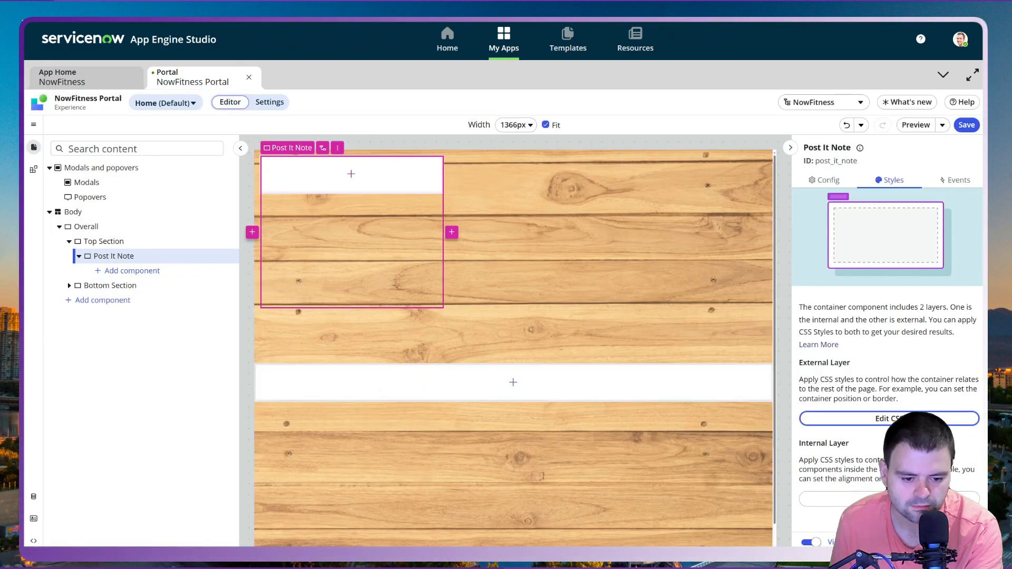
scroll(894, 371, down, 5)
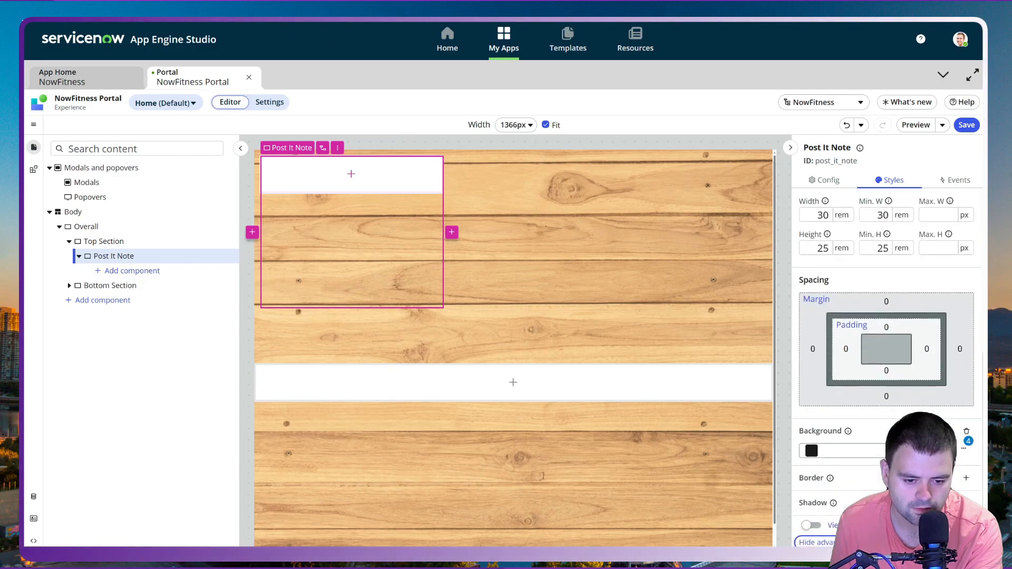
click(967, 125)
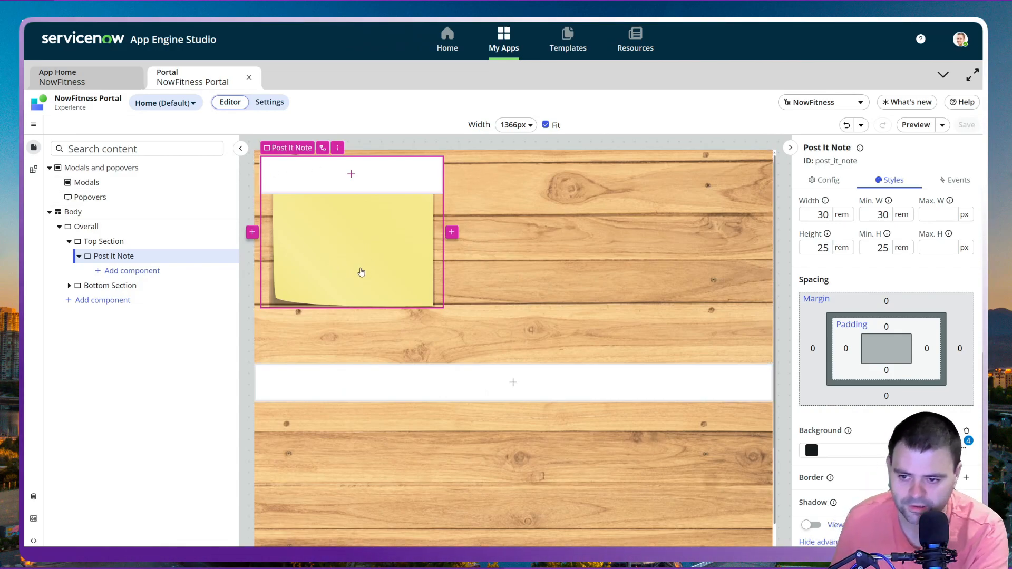
Step: Preview the Home page to check the sticky note against the wooden background, and close the preview
click(916, 125)
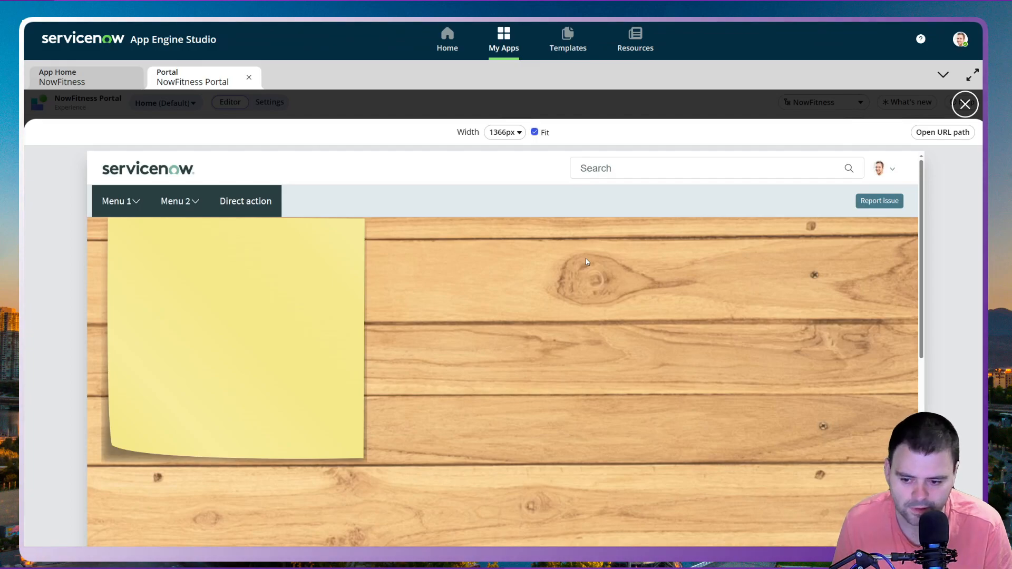
scroll(380, 355, down, 3)
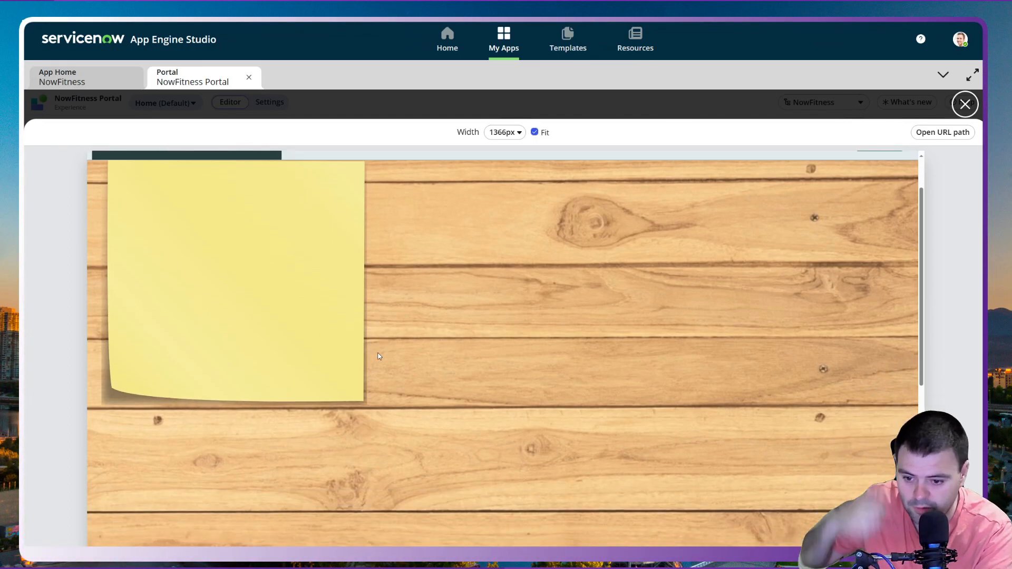
scroll(380, 357, up, 3)
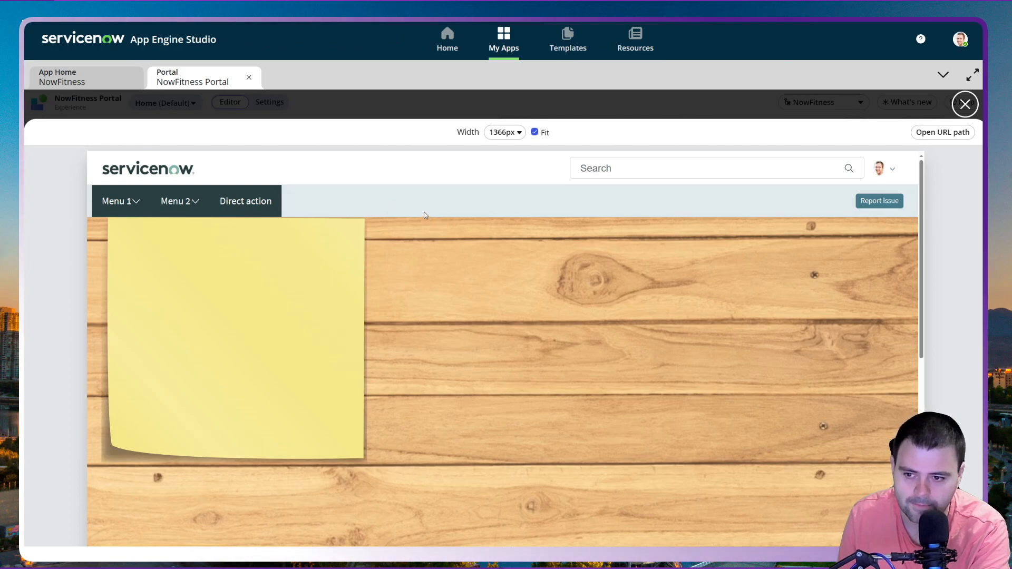
click(965, 105)
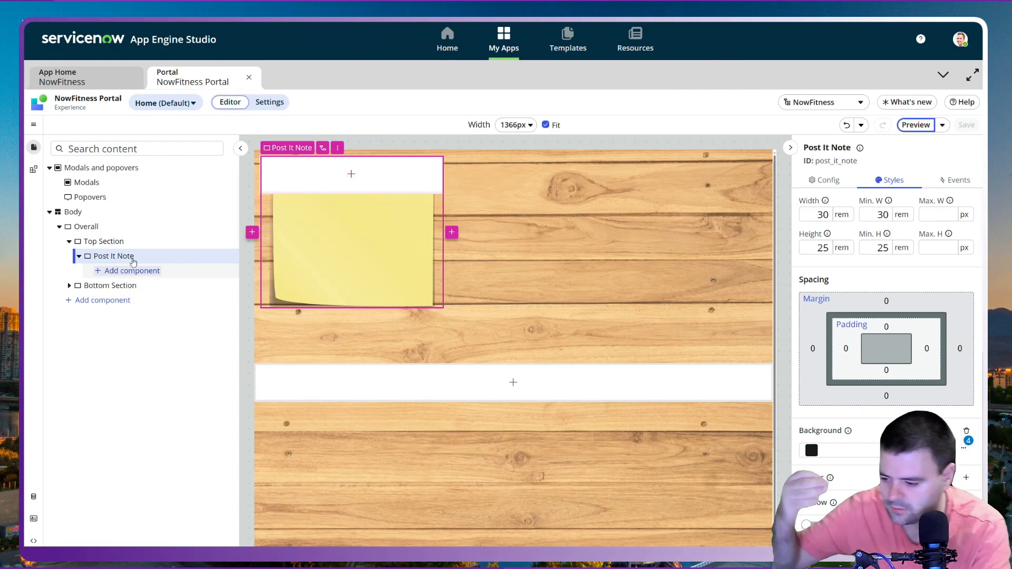
Step: Add an Avatar component inside the Post It Note container with the label Competitor Pic and the ID competitor_pic
click(147, 274)
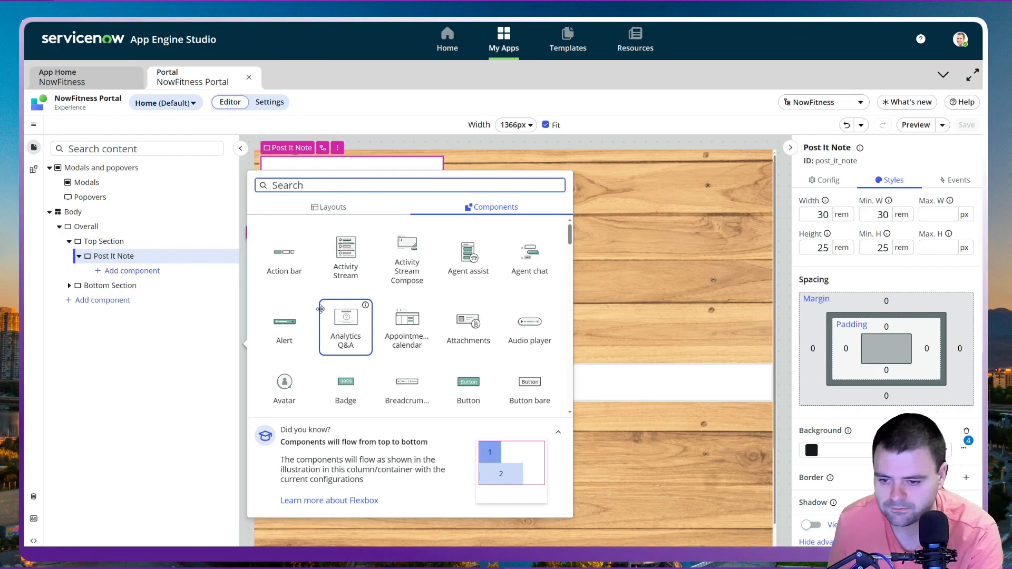
click(284, 385)
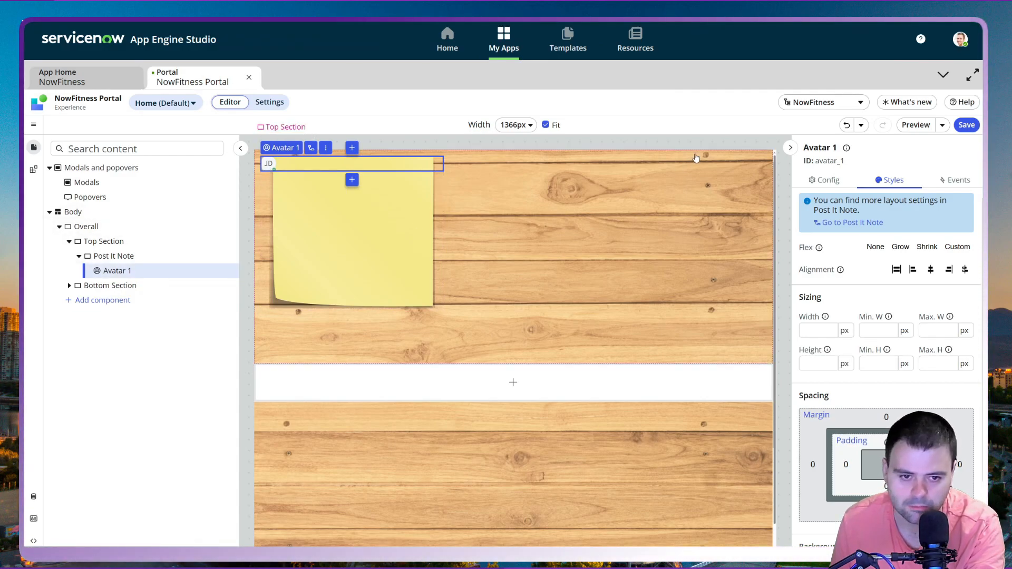
click(846, 148)
drag(695, 252, 651, 254)
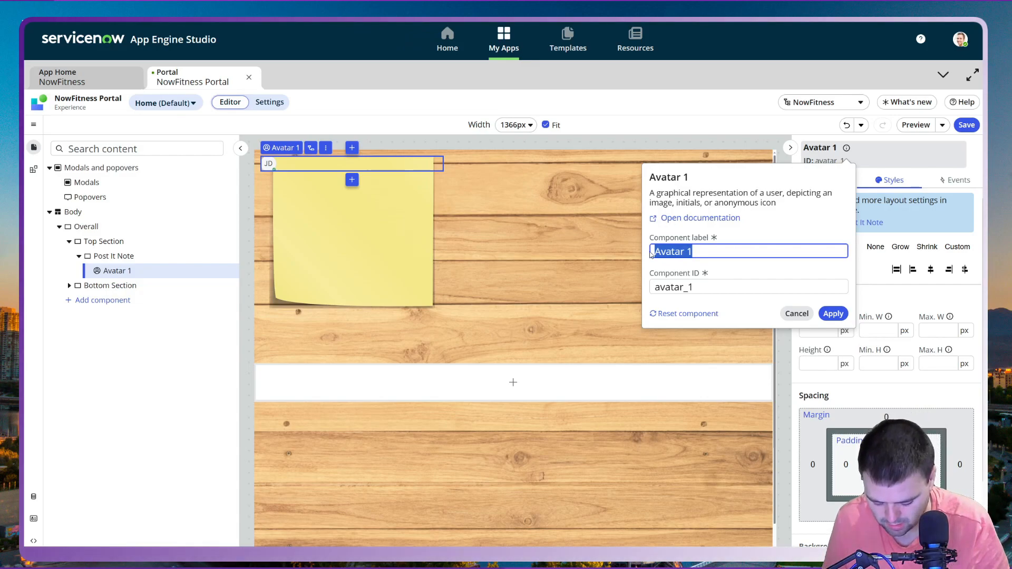
text(Comp)
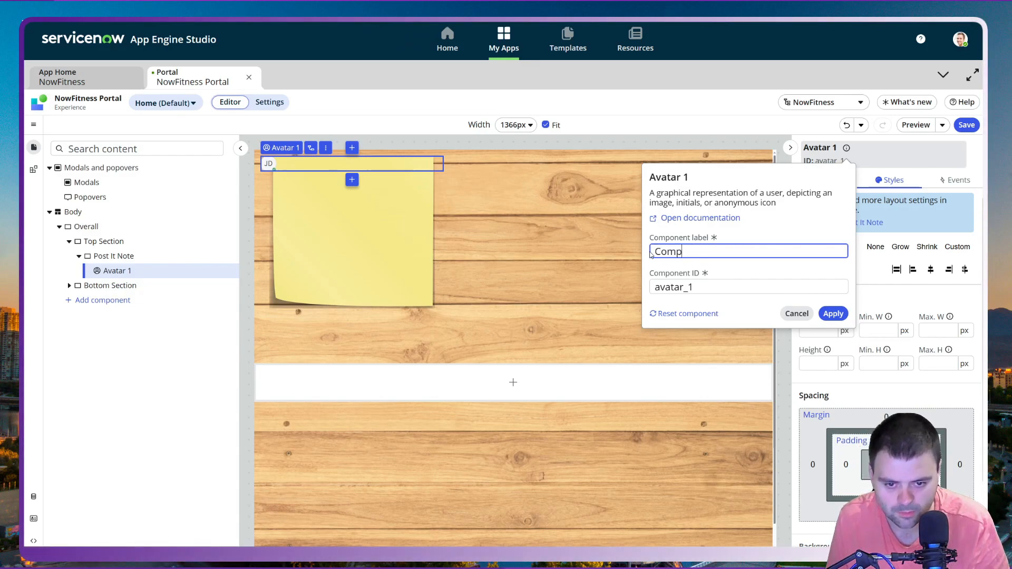
text(etitor)
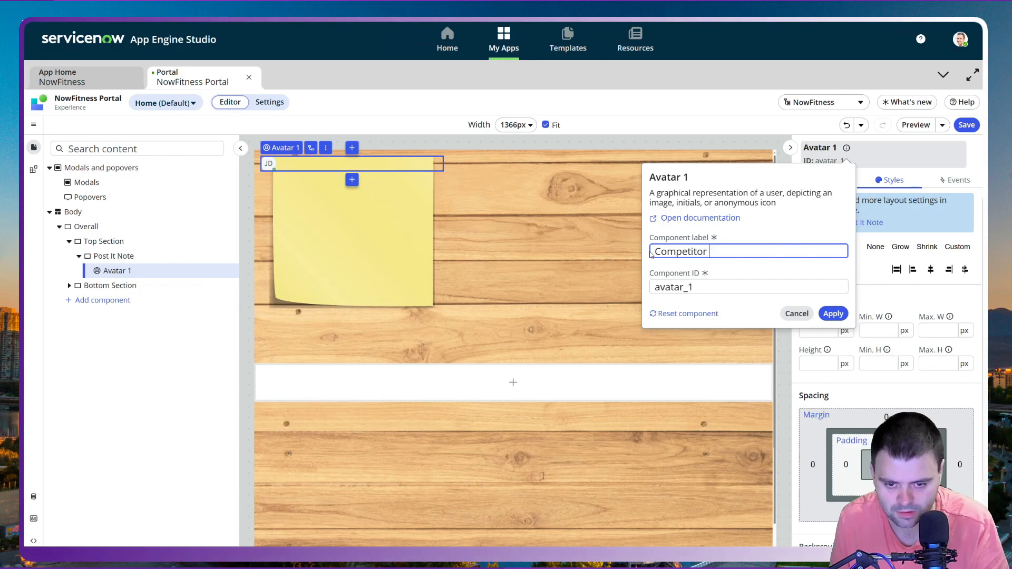
text( Pic)
drag(692, 286, 646, 292)
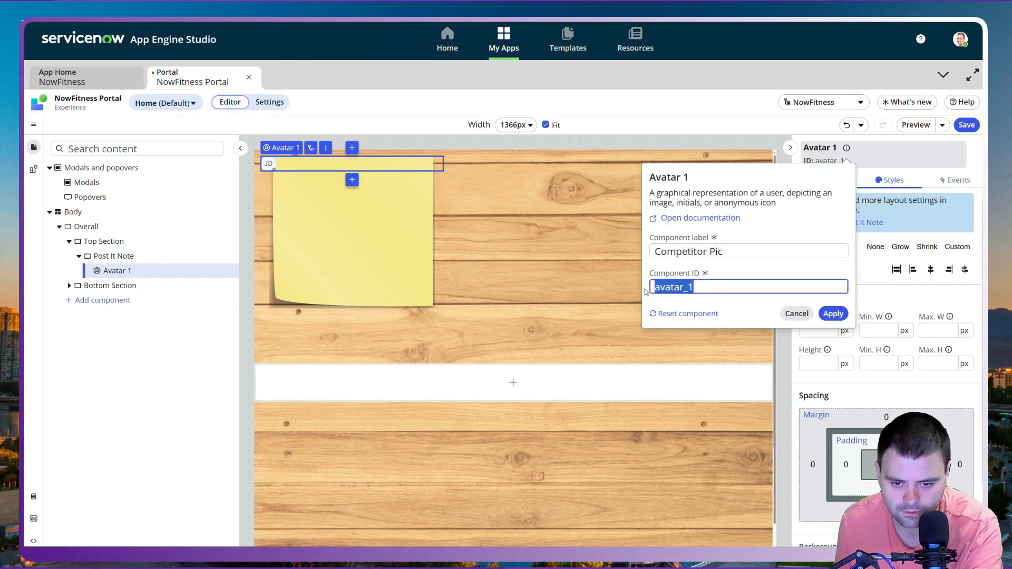
text(vom)
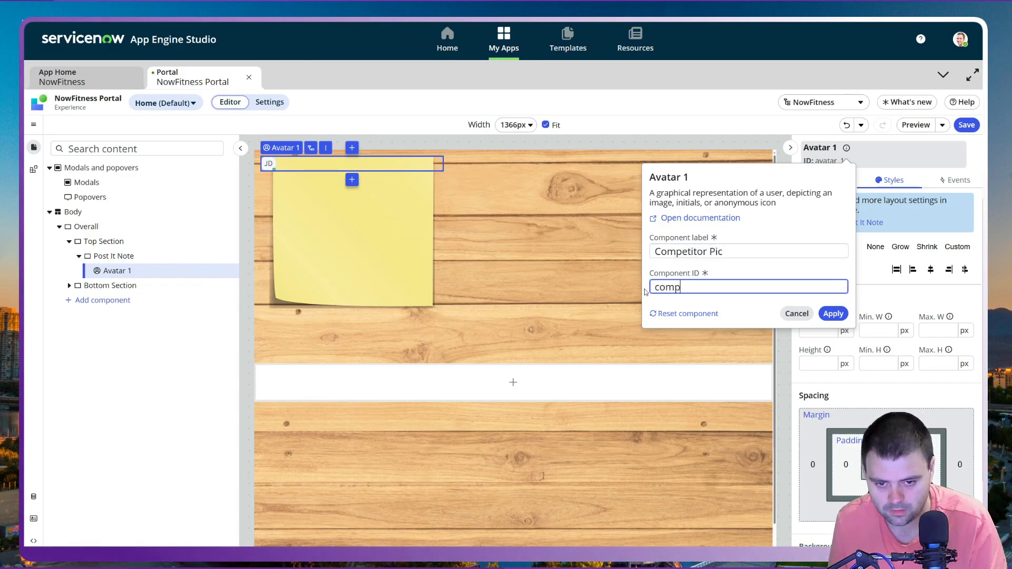
text(petitor_pic)
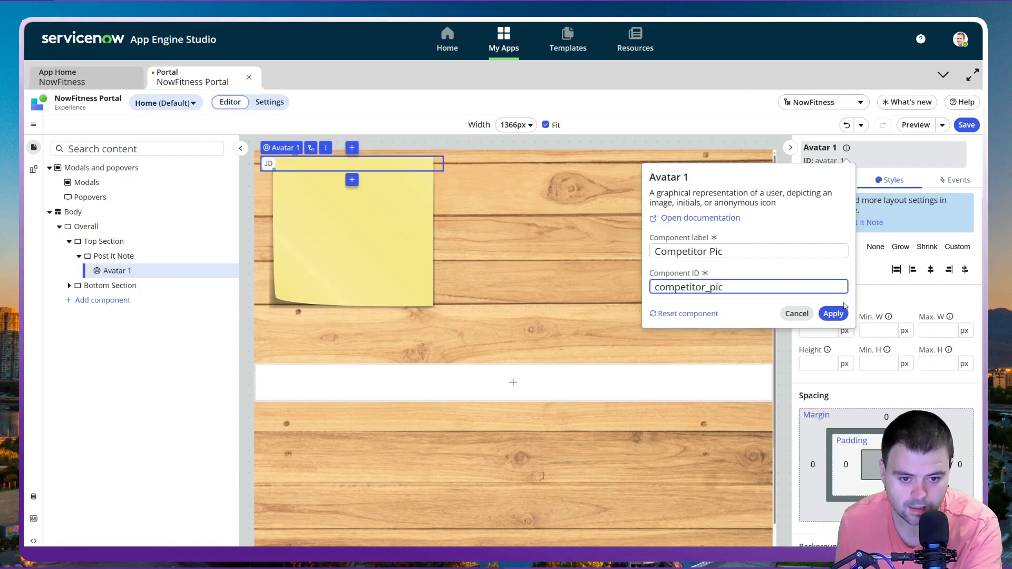
click(840, 312)
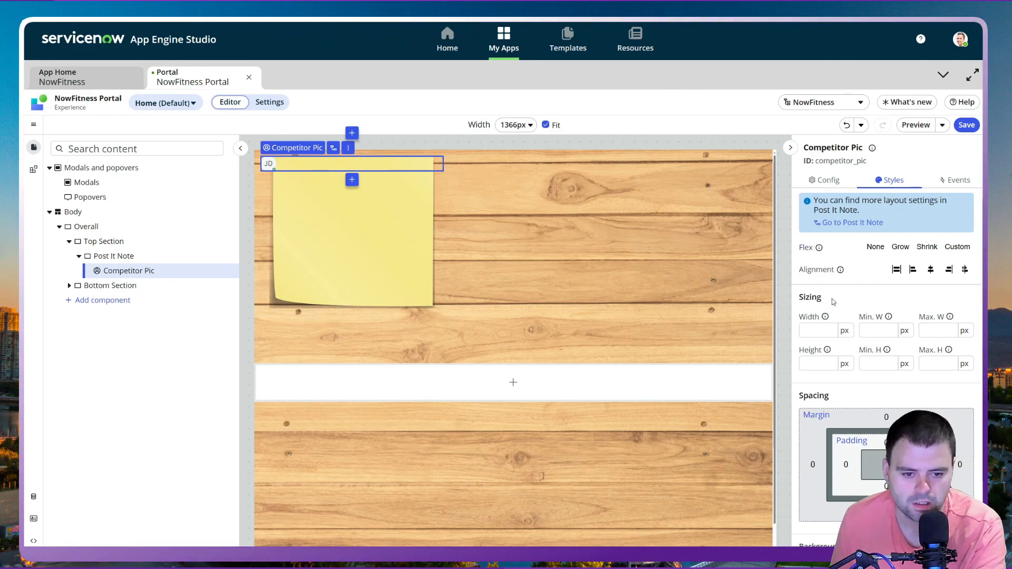
Step: Set the Competitor Pic avatar's size to Extra Large
click(825, 180)
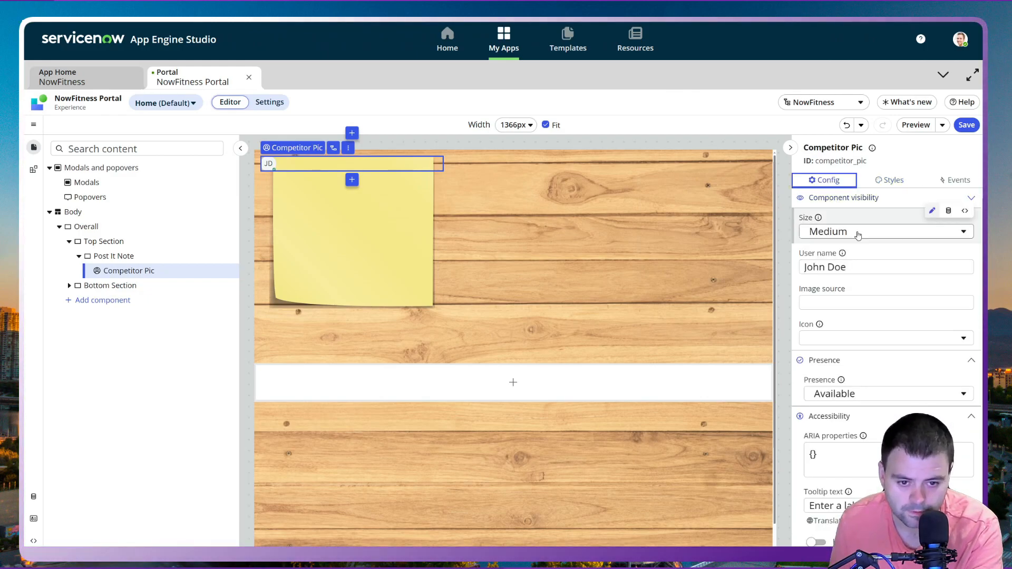
click(866, 233)
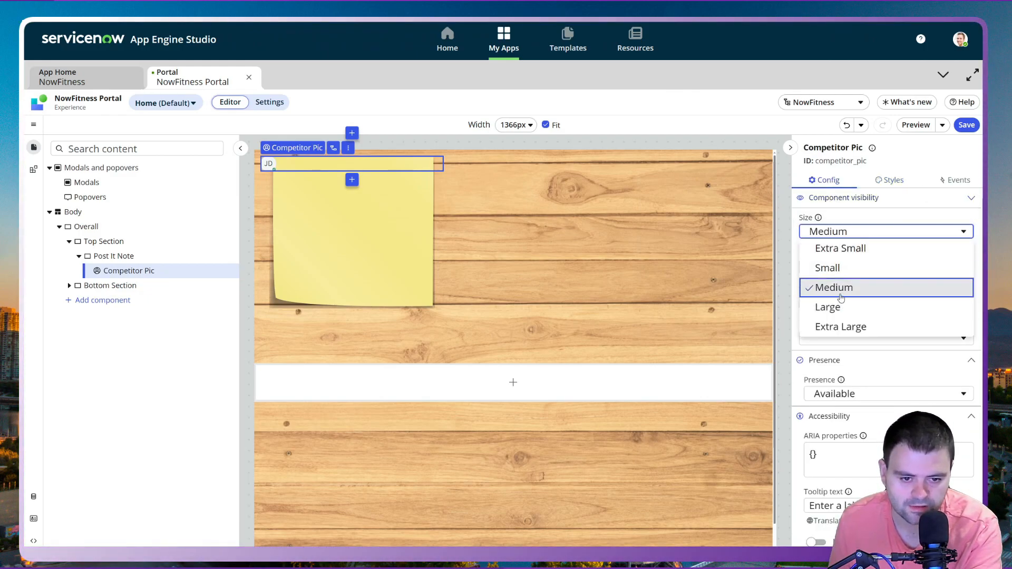
click(849, 328)
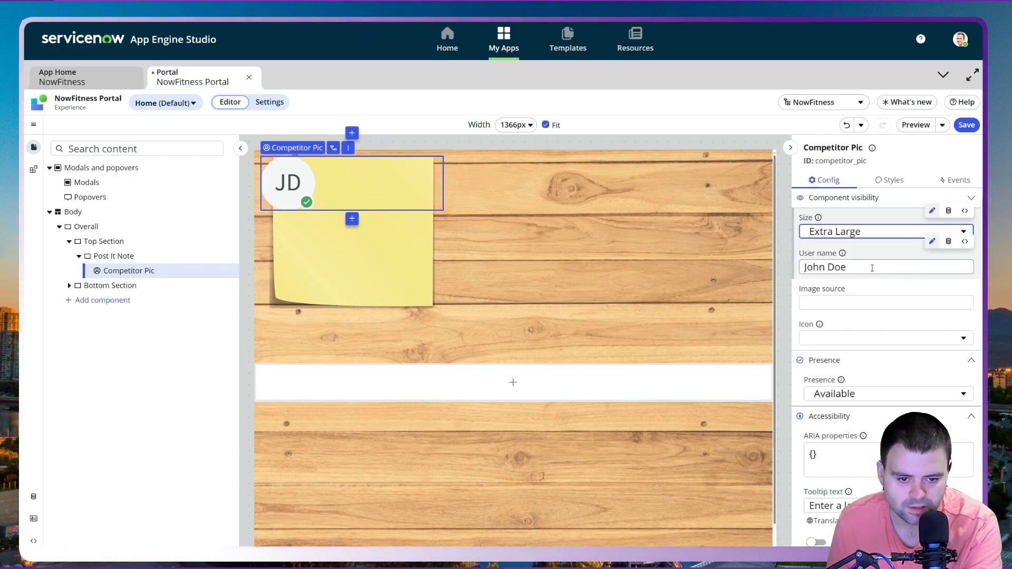
Step: Clear the placeholder user name of the Competitor Pic avatar and try starting an @ data reference in its place
drag(872, 267, 801, 268)
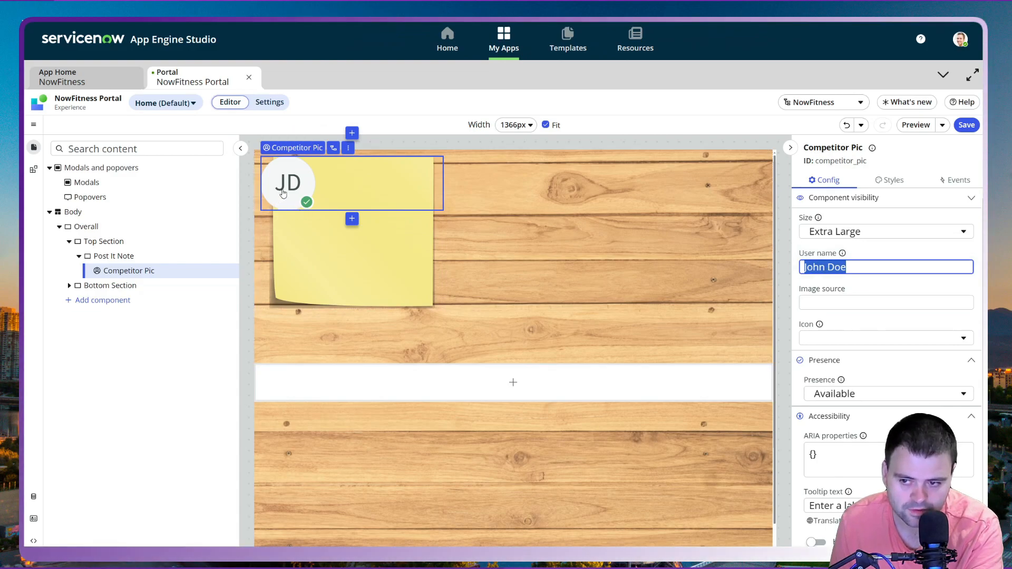
click(869, 270)
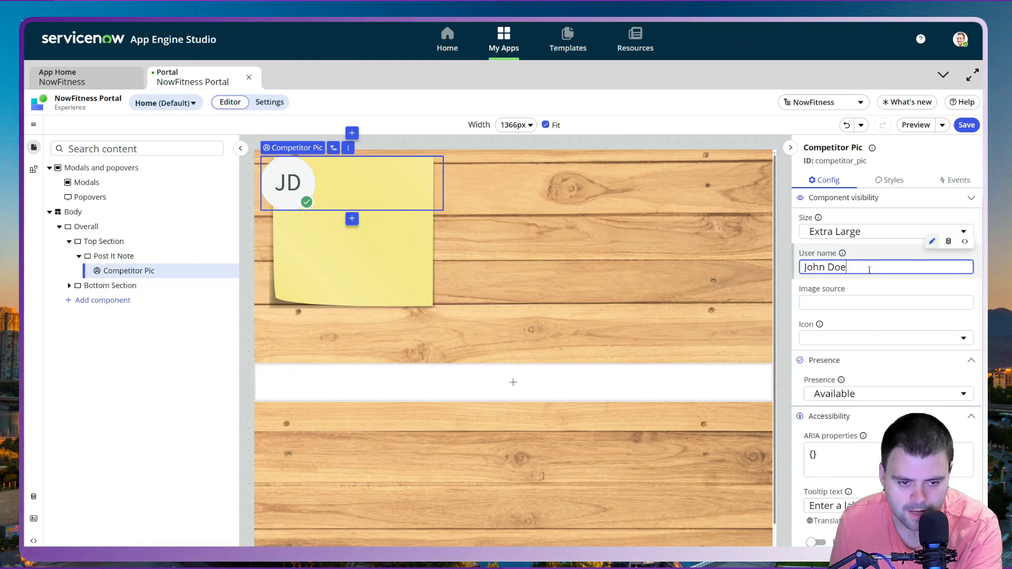
drag(834, 269, 804, 269)
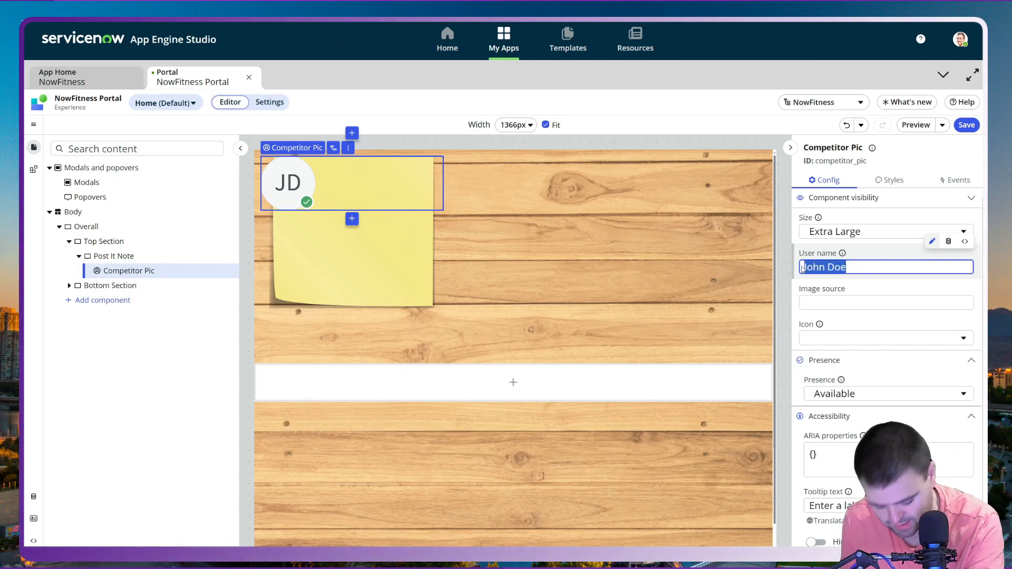
key(BackSpace)
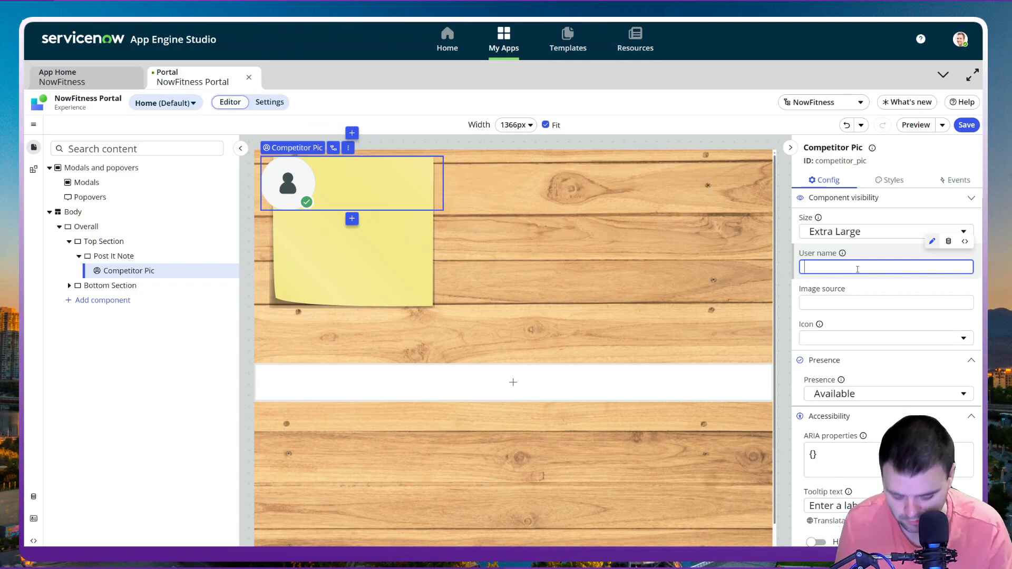
text(@)
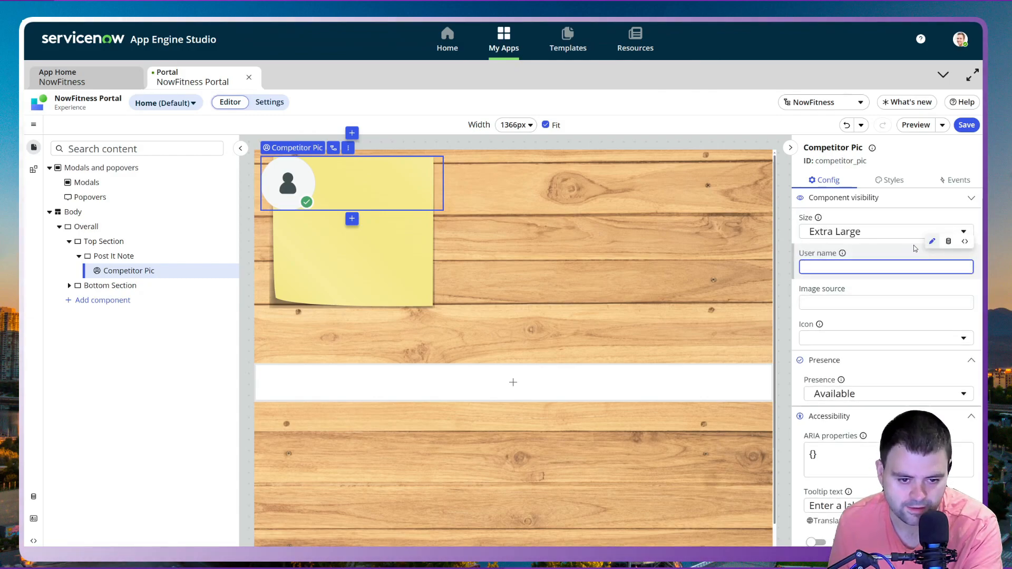
click(967, 125)
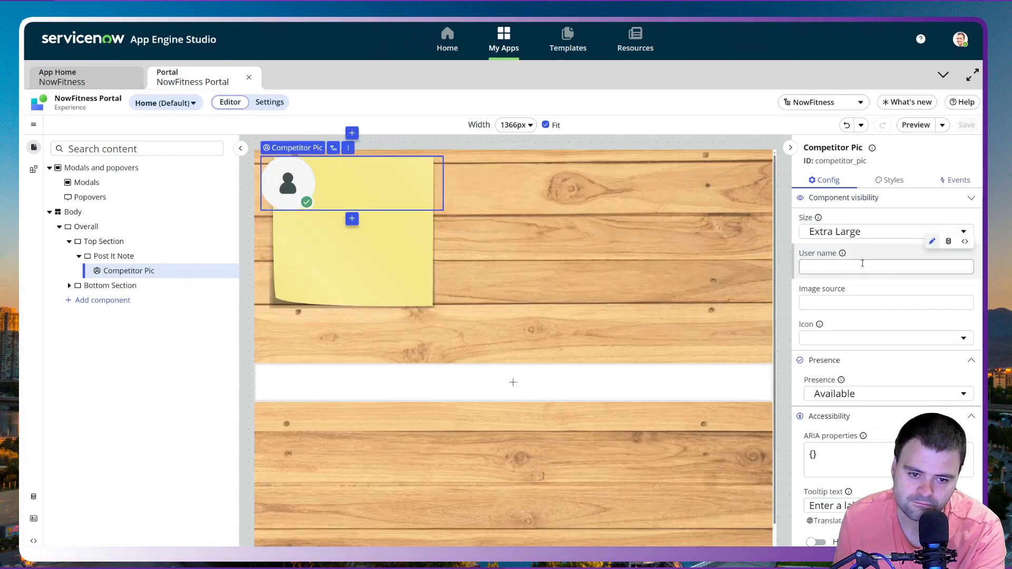
click(949, 242)
click(892, 278)
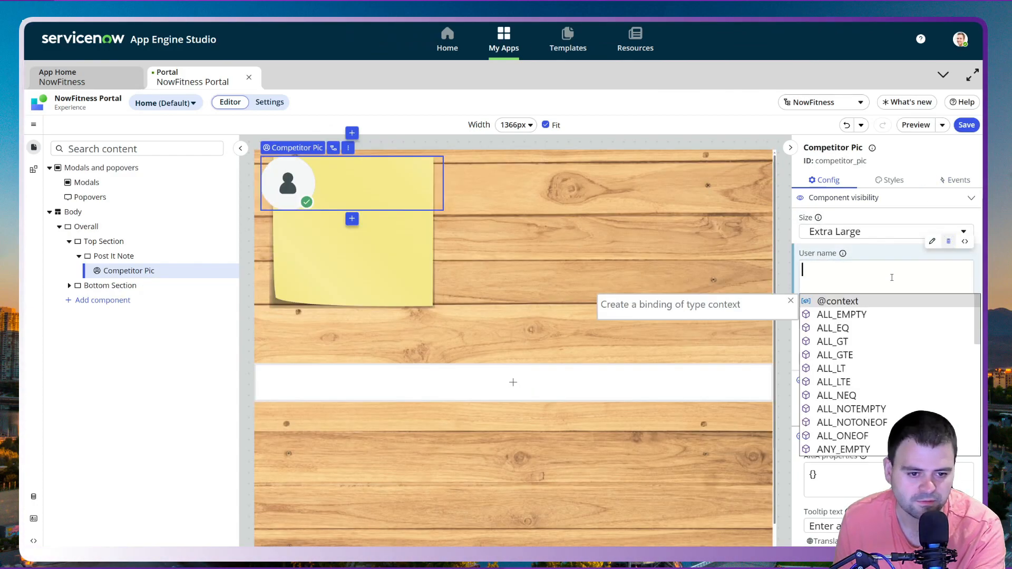
key(Return)
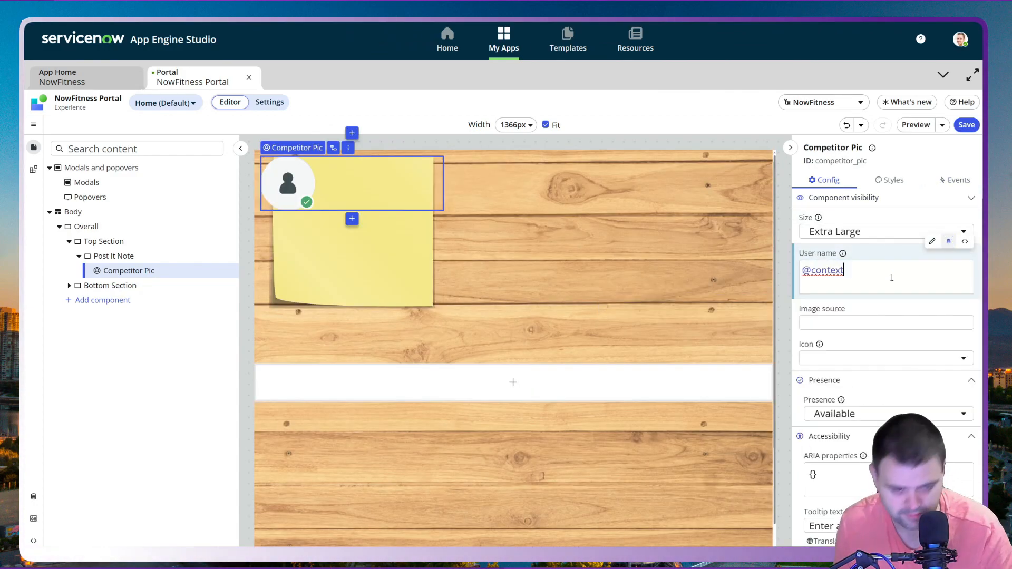
text(.)
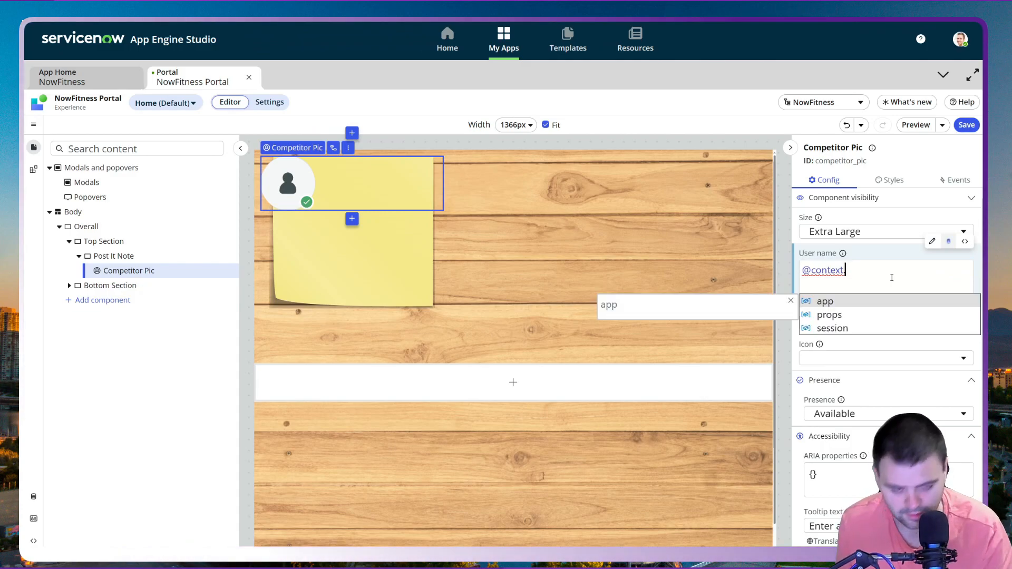
key(Down)
key(Down)
key(Return)
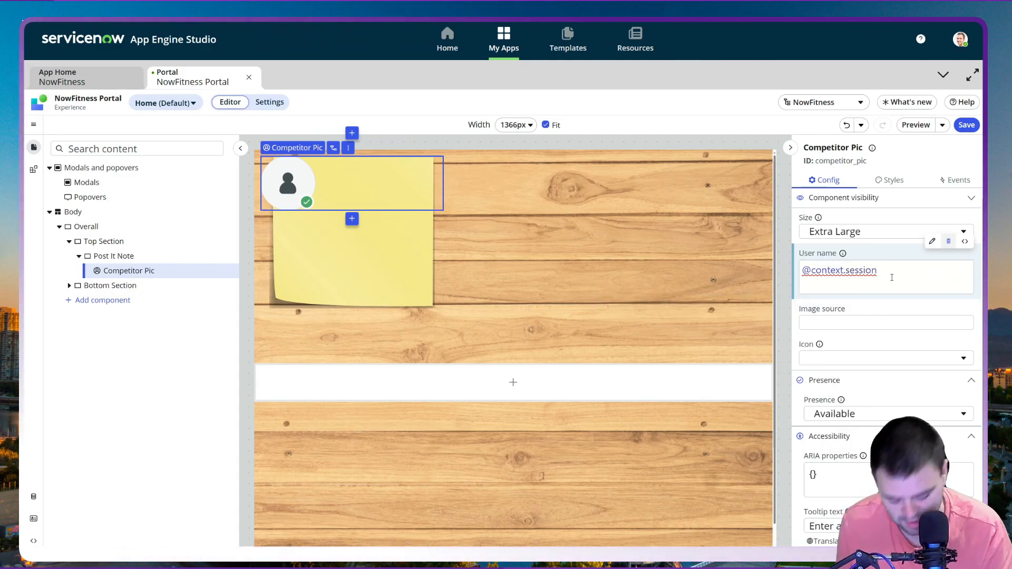
text(.)
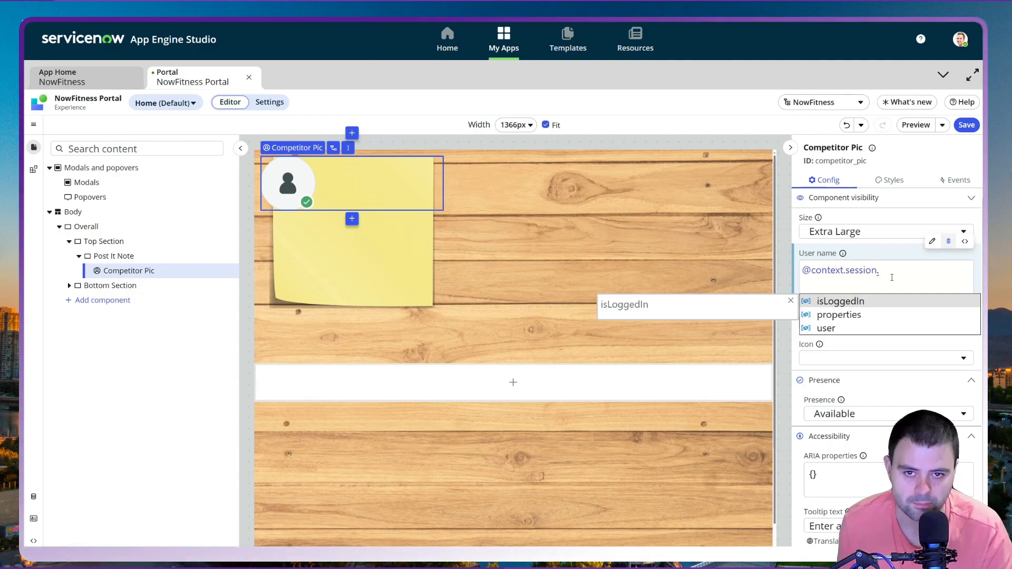
key(Down)
key(Down)
key(Return)
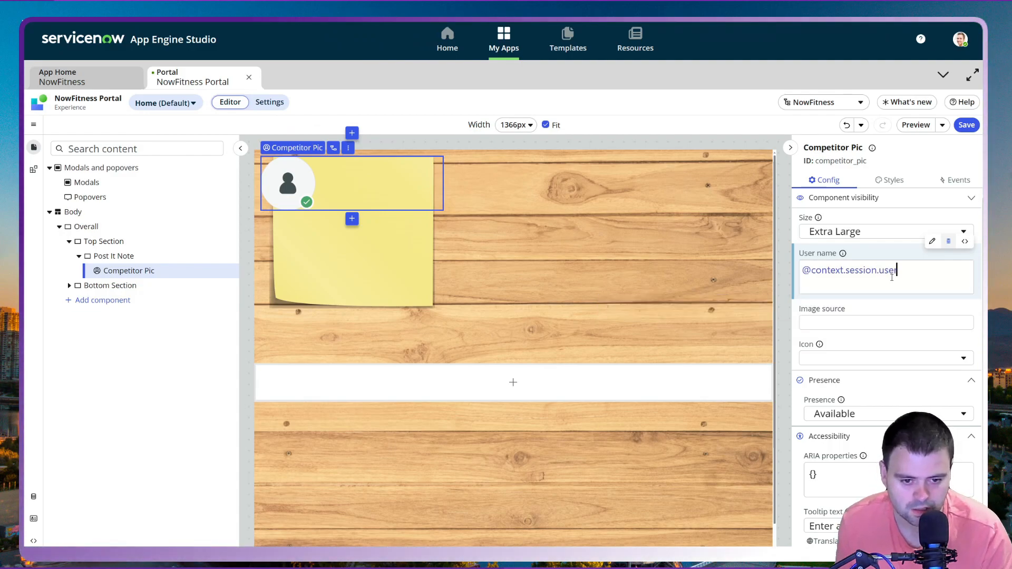
text(.)
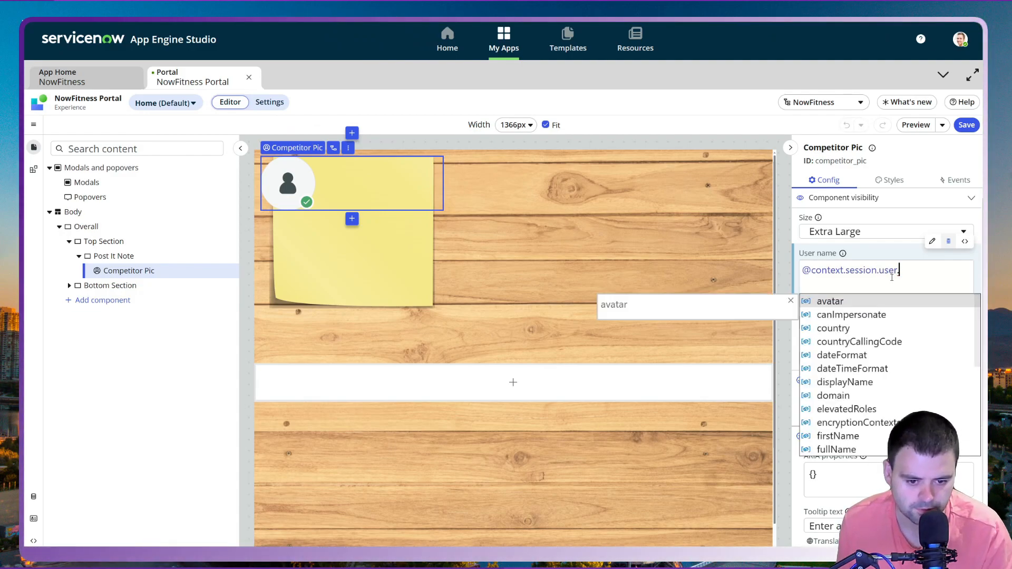
key(Down)
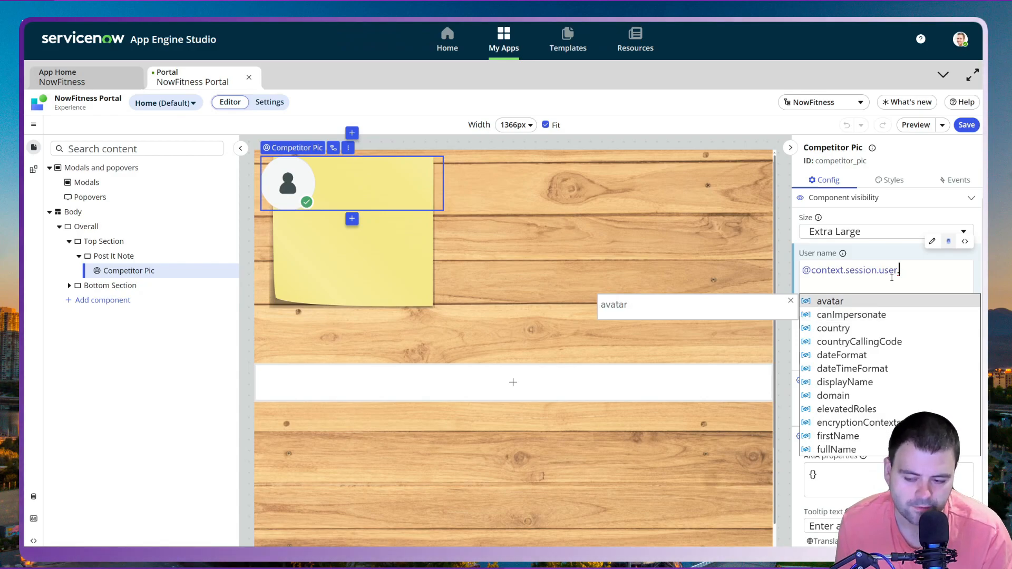
key(Down)
key(Down)
key(Down)
key(Down)
key(Down)
key(Down)
key(Down)
key(Down)
key(Down)
key(Down)
key(Down)
key(Down)
key(Down)
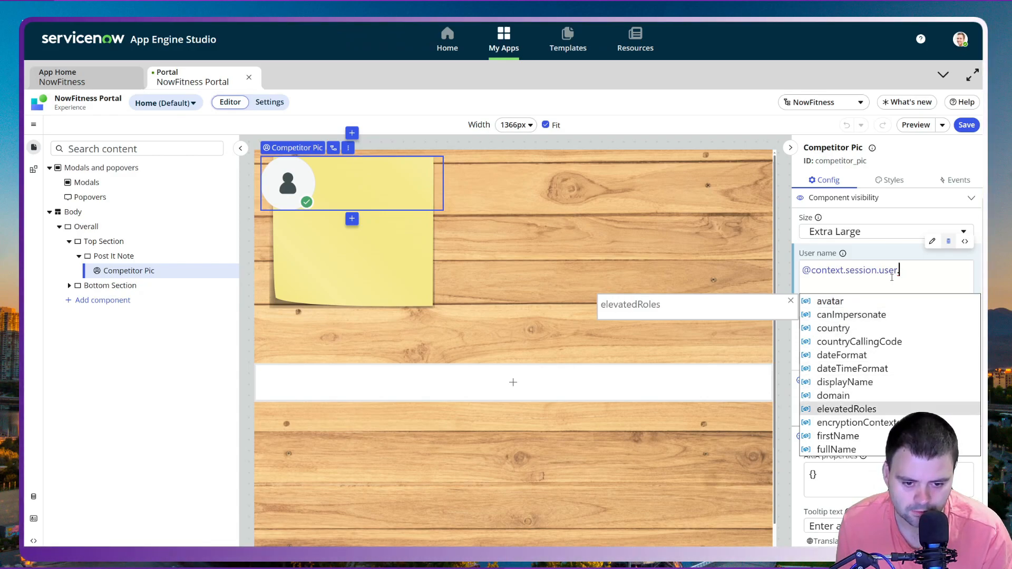
key(Up)
key(Up)
key(Return)
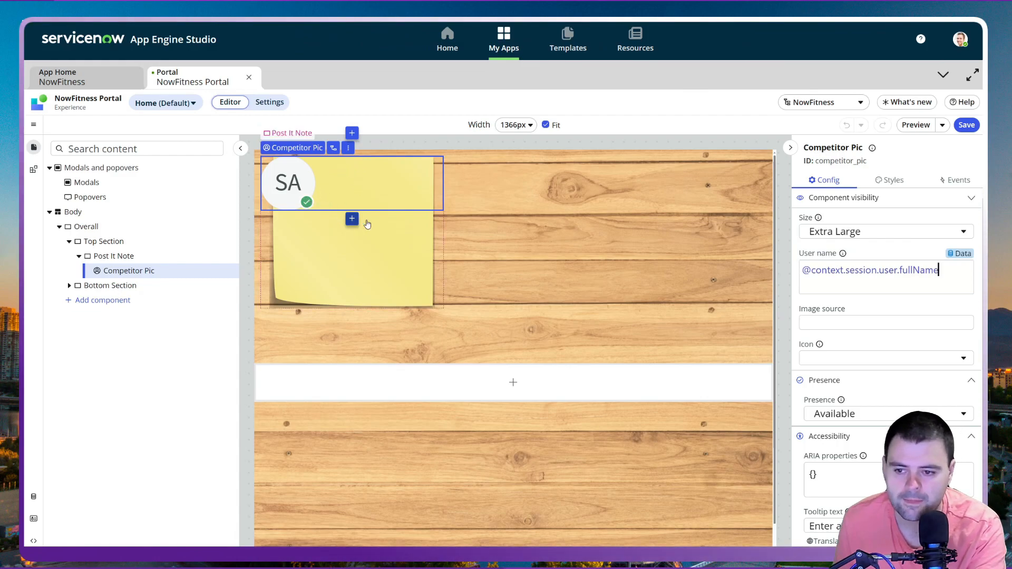
click(875, 324)
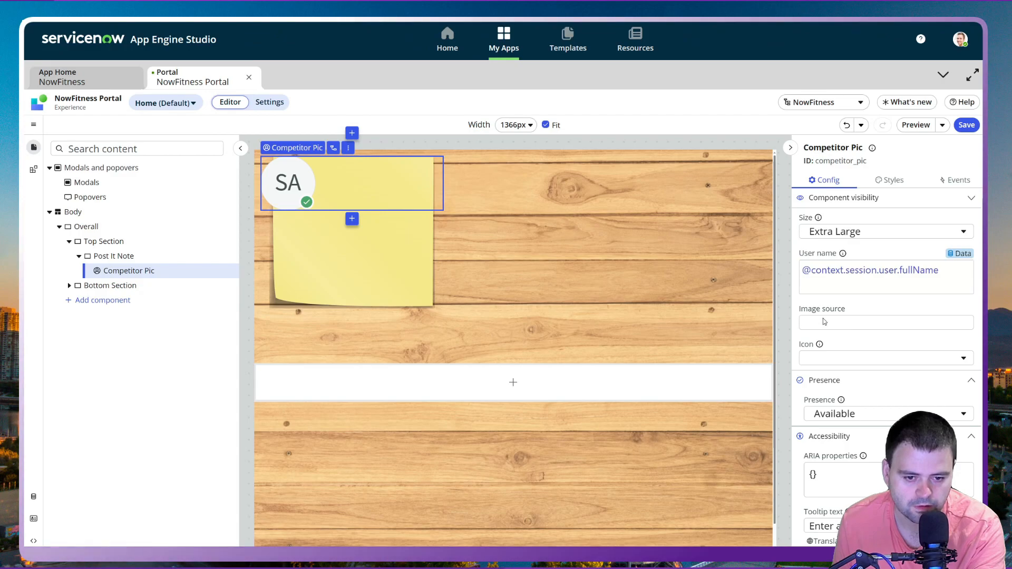
key(ctrl+s)
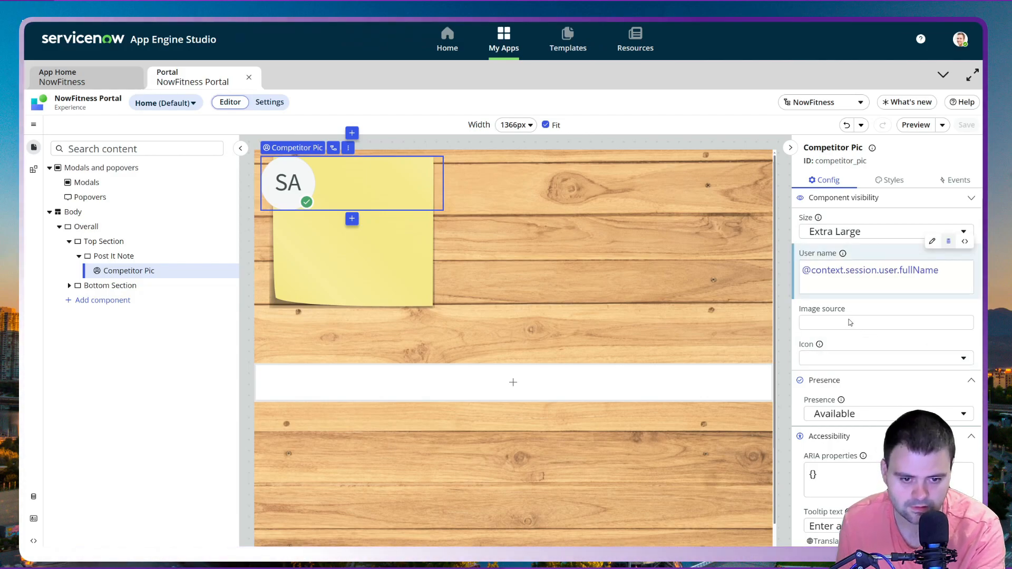
key(ctrl+minus)
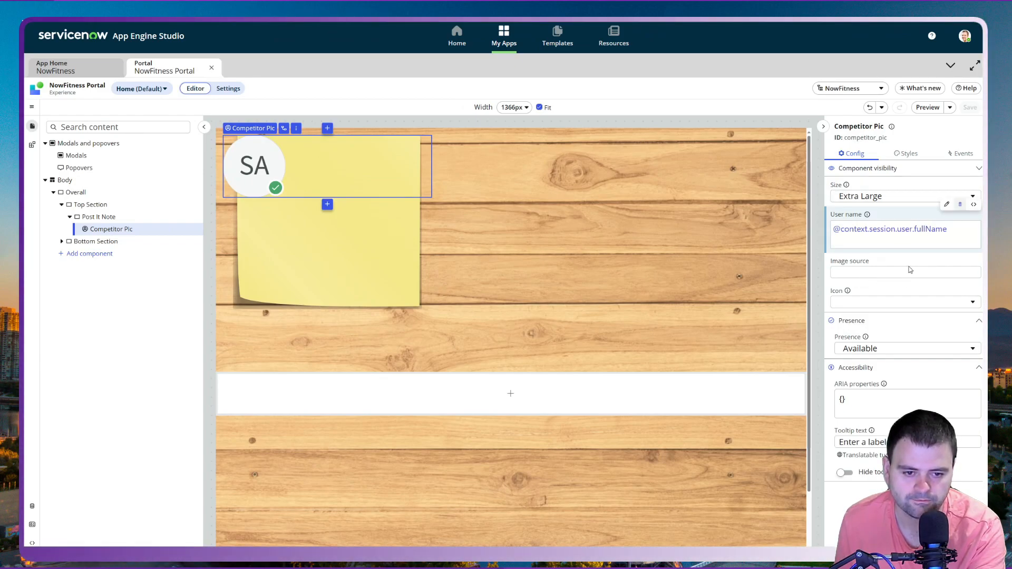
click(951, 205)
click(884, 254)
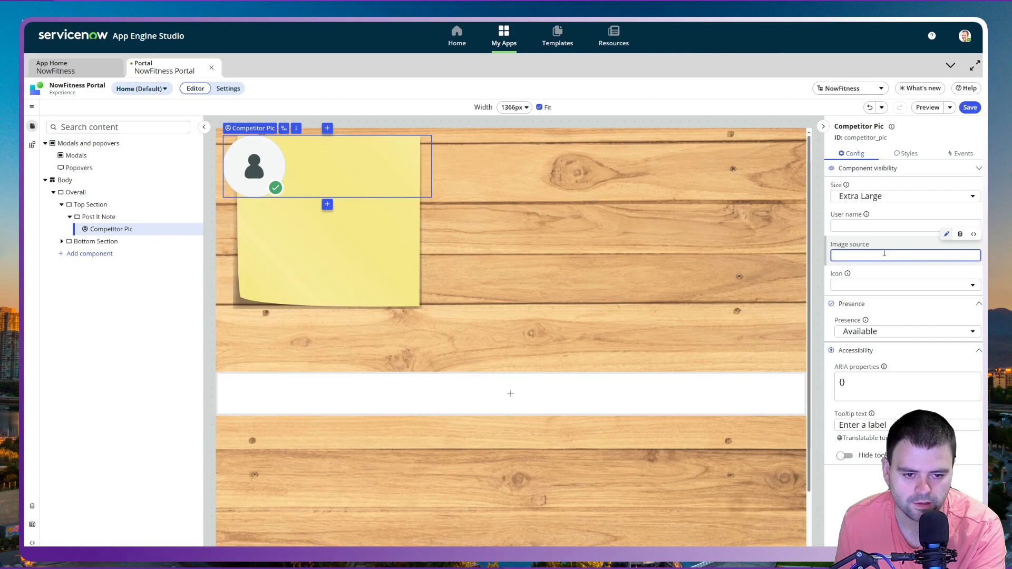
click(960, 234)
click(922, 271)
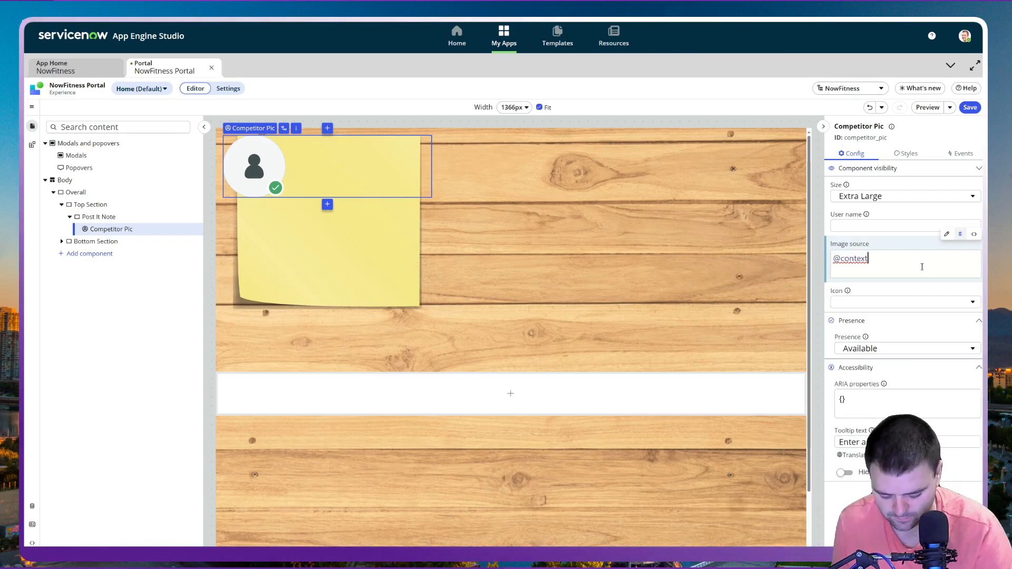
key(Return)
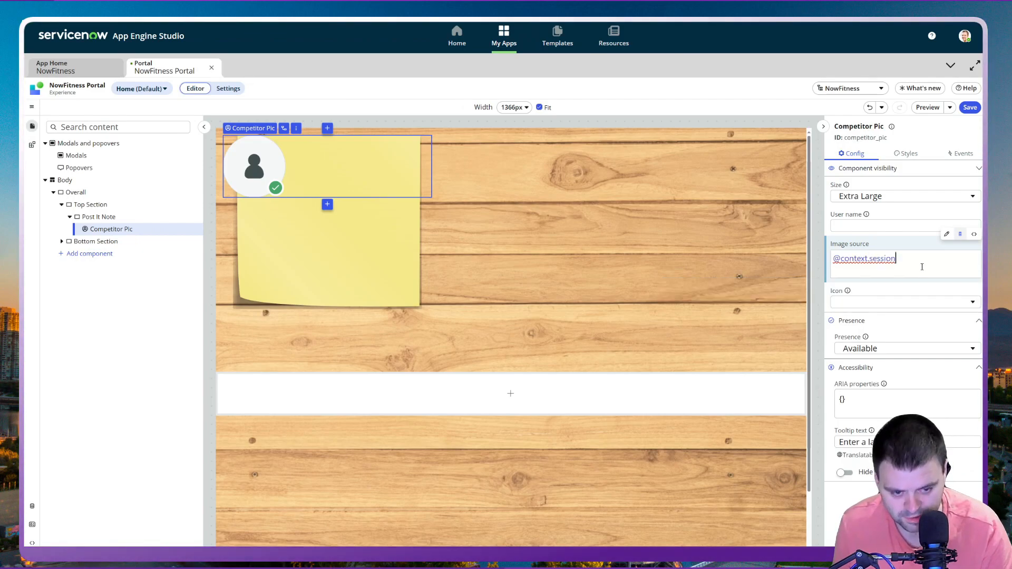
key(Return)
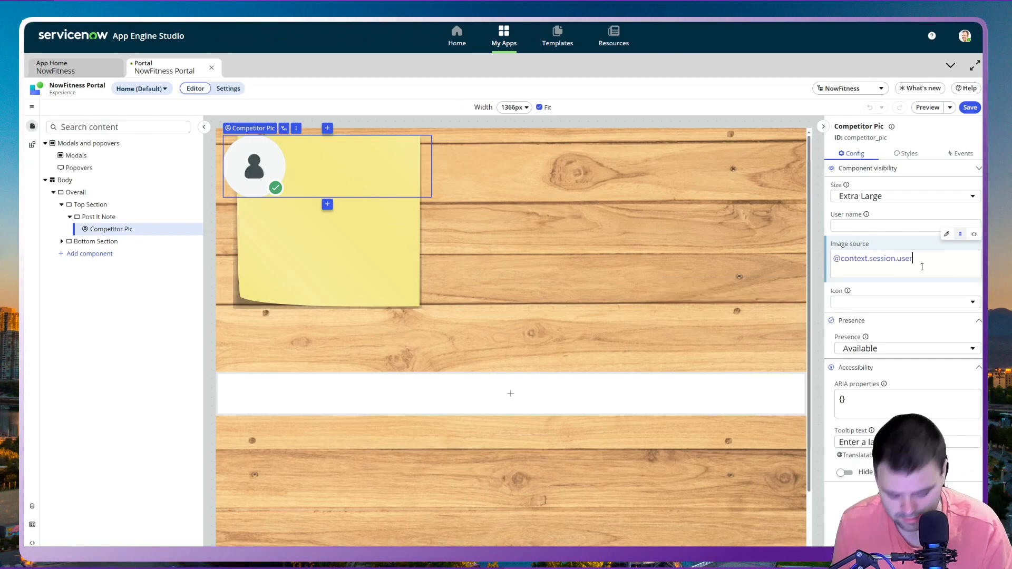
key(Return)
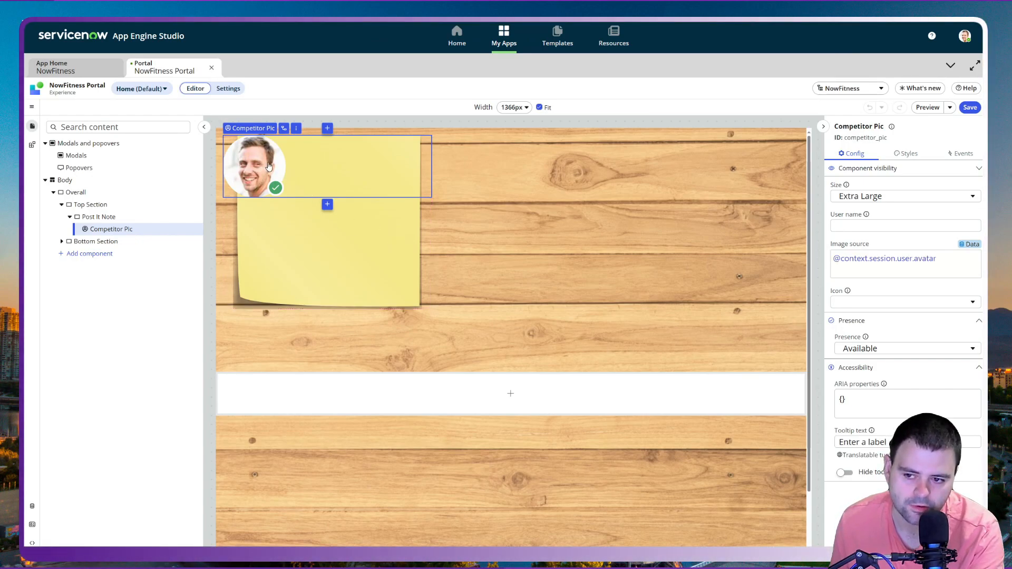
click(910, 154)
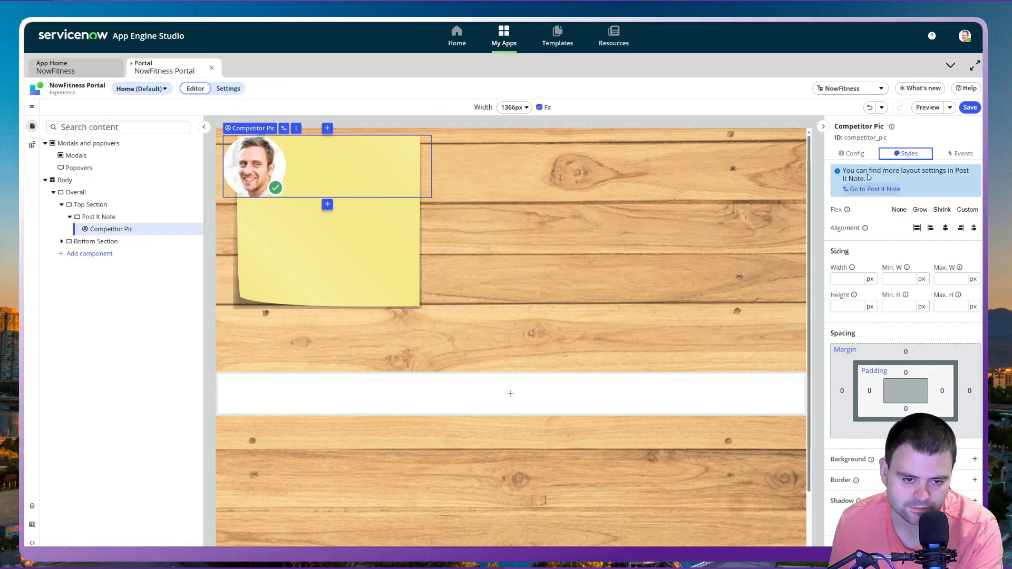
click(854, 159)
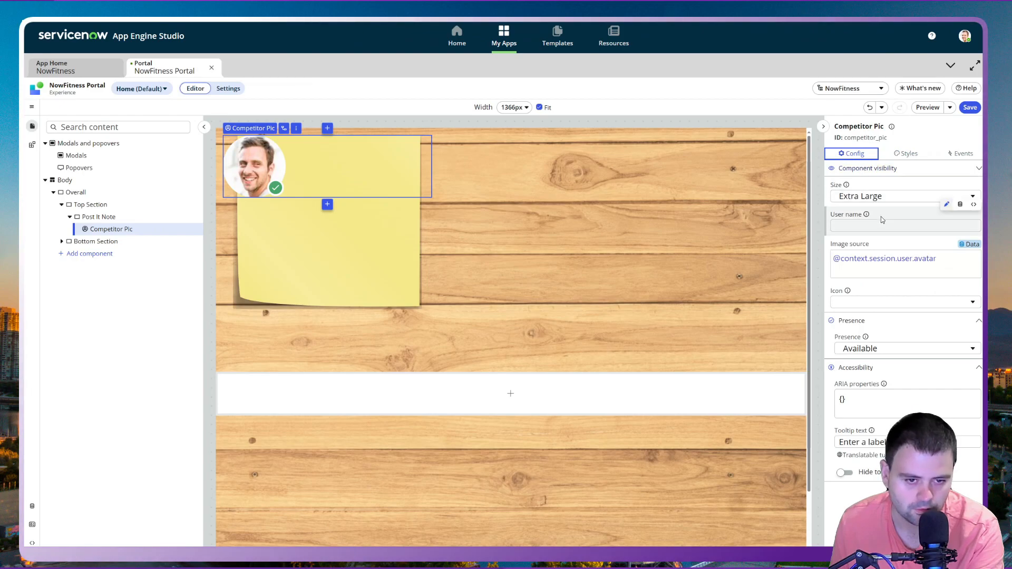
click(970, 107)
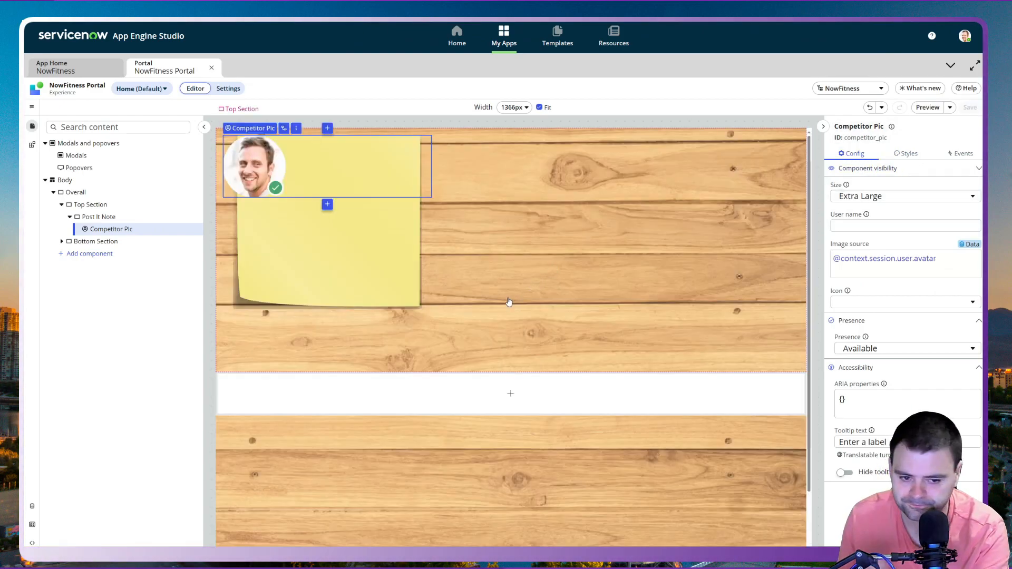
Step: Center-align the Post It Note container's items, give the Competitor Pic avatar a top margin of S, and save
click(109, 218)
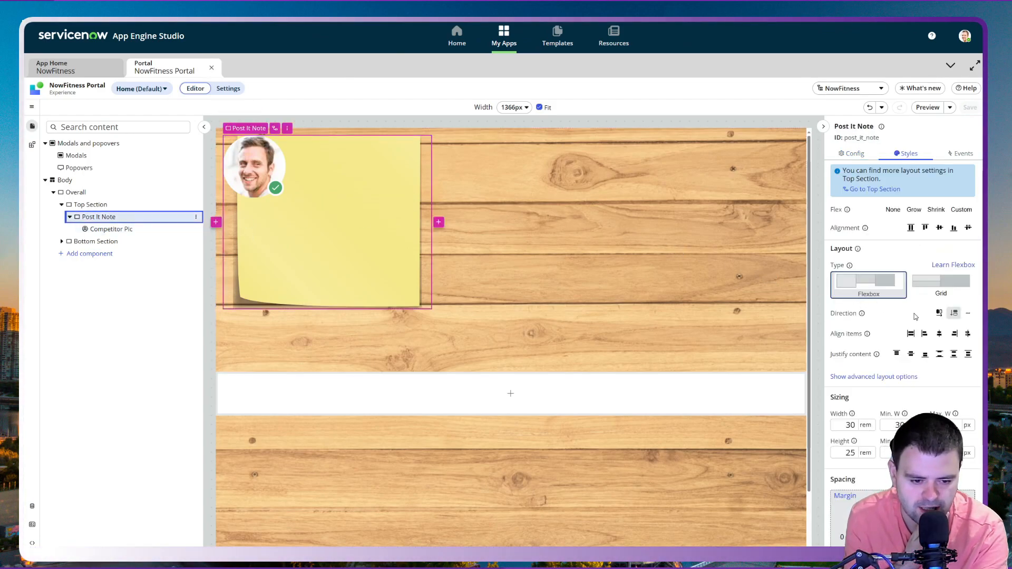
click(940, 334)
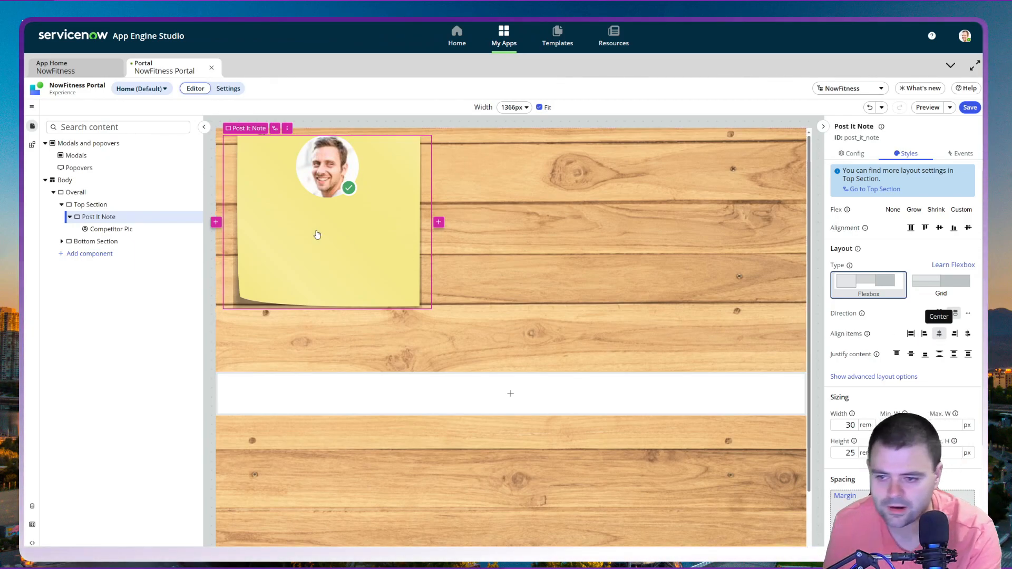
click(98, 231)
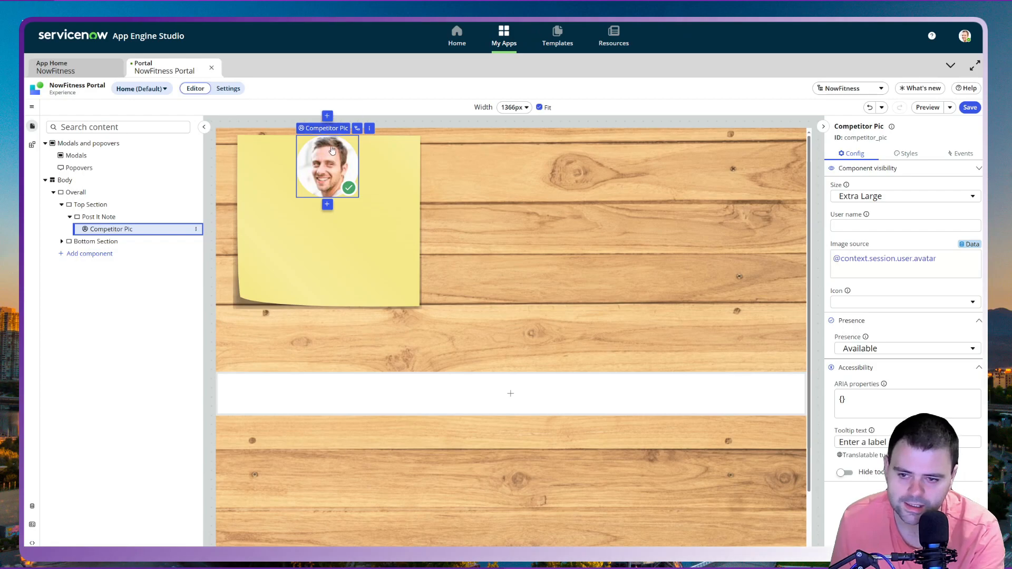
click(913, 156)
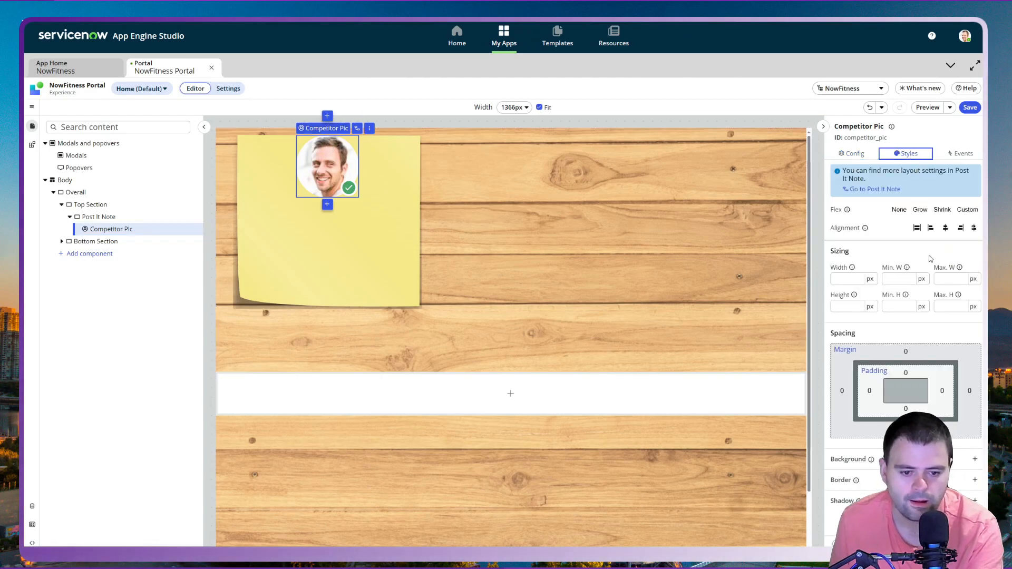
click(906, 352)
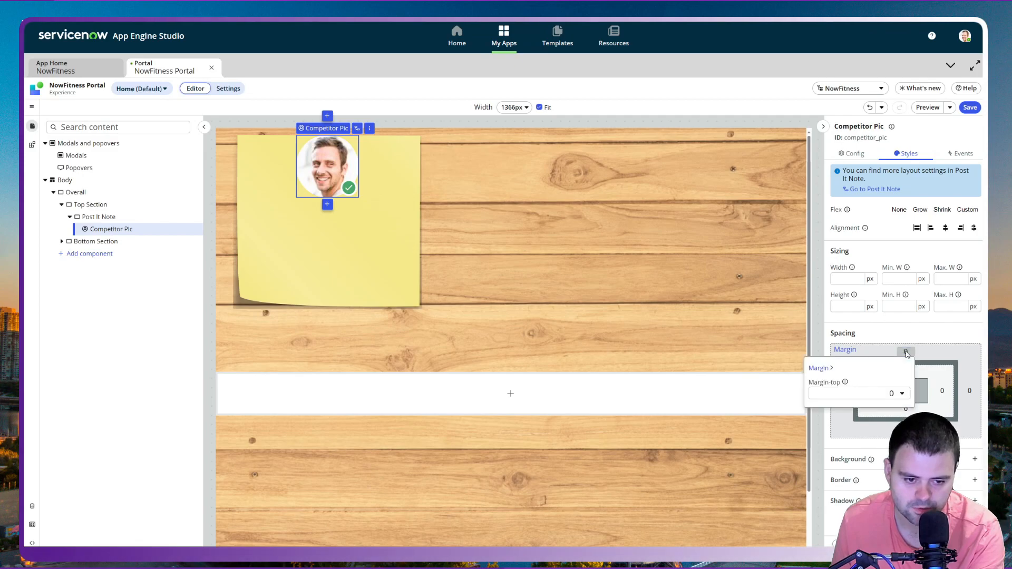
click(898, 393)
click(861, 265)
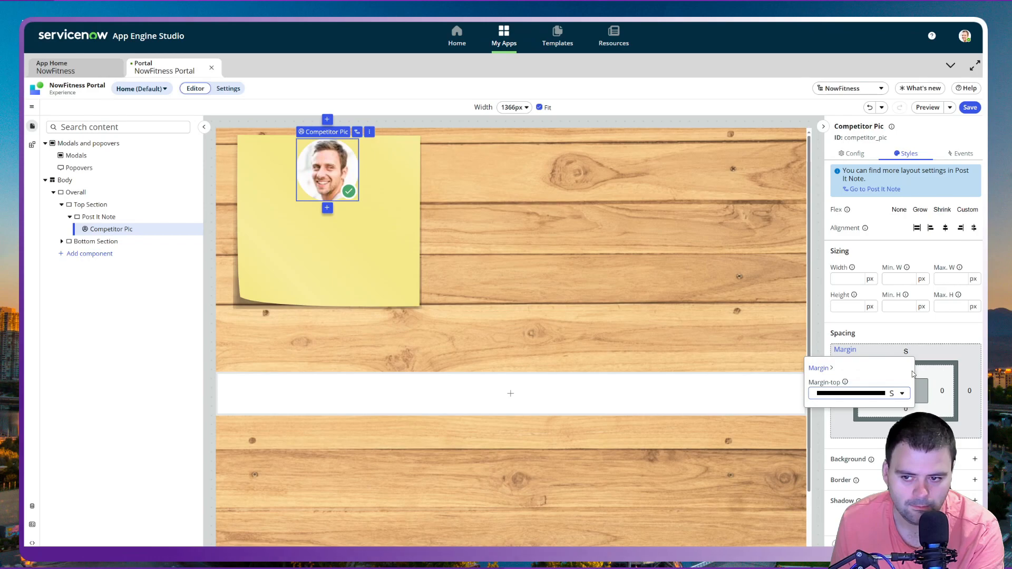
click(970, 108)
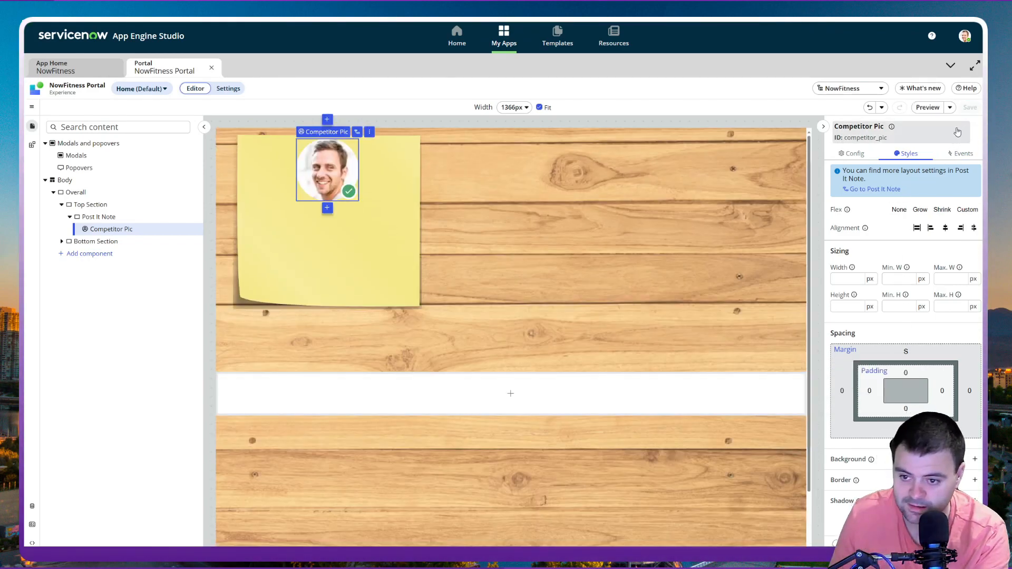
Step: Preview the Home page twice to check the avatar on the sticky note, closing the preview each time
click(928, 107)
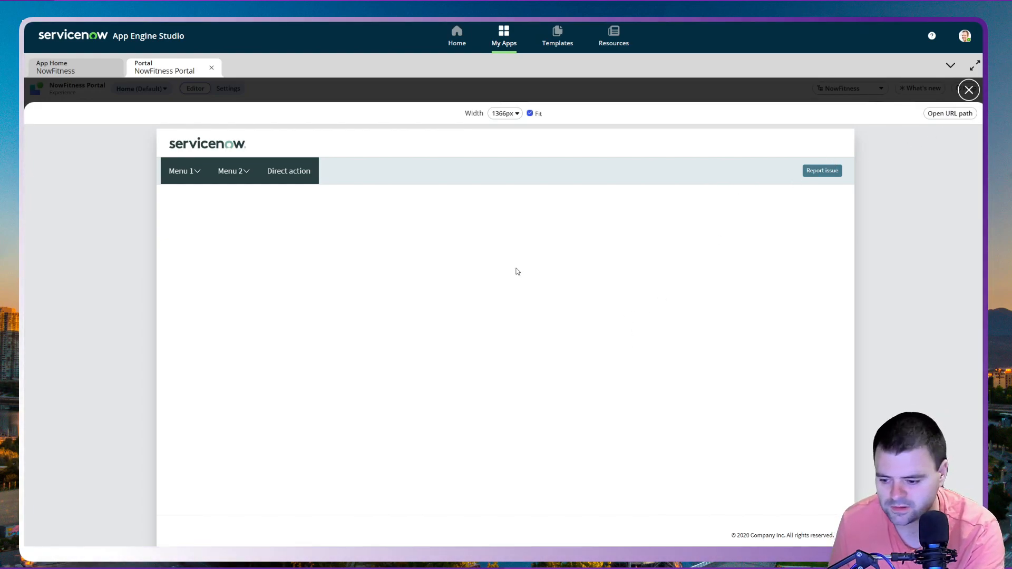
click(969, 91)
click(969, 90)
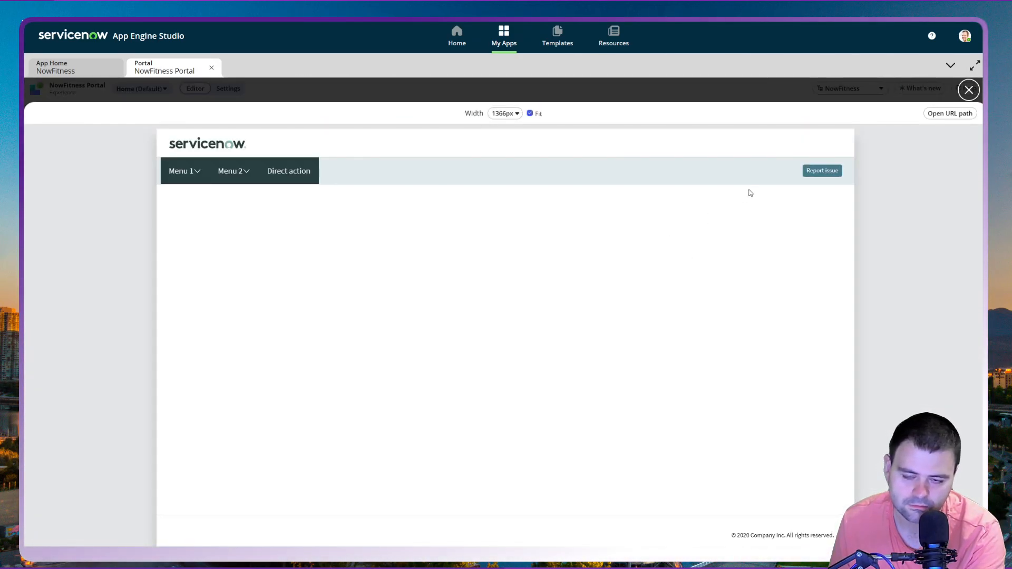
click(969, 91)
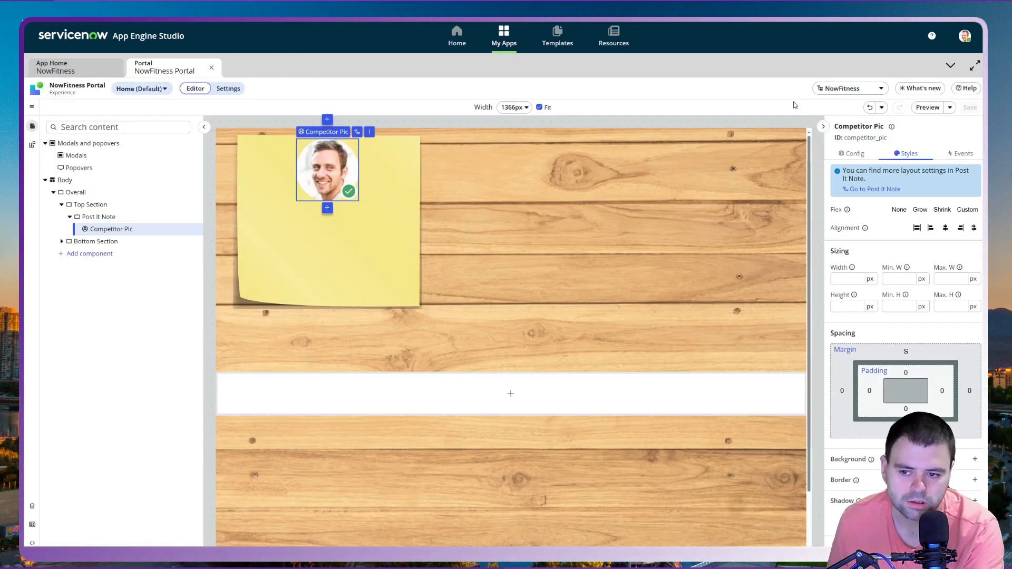
click(926, 109)
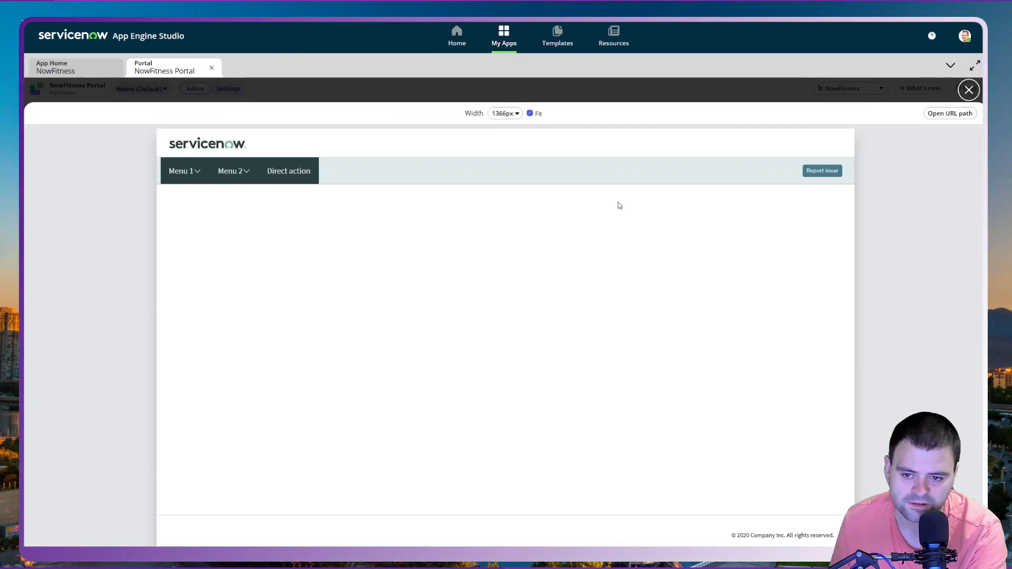
click(968, 90)
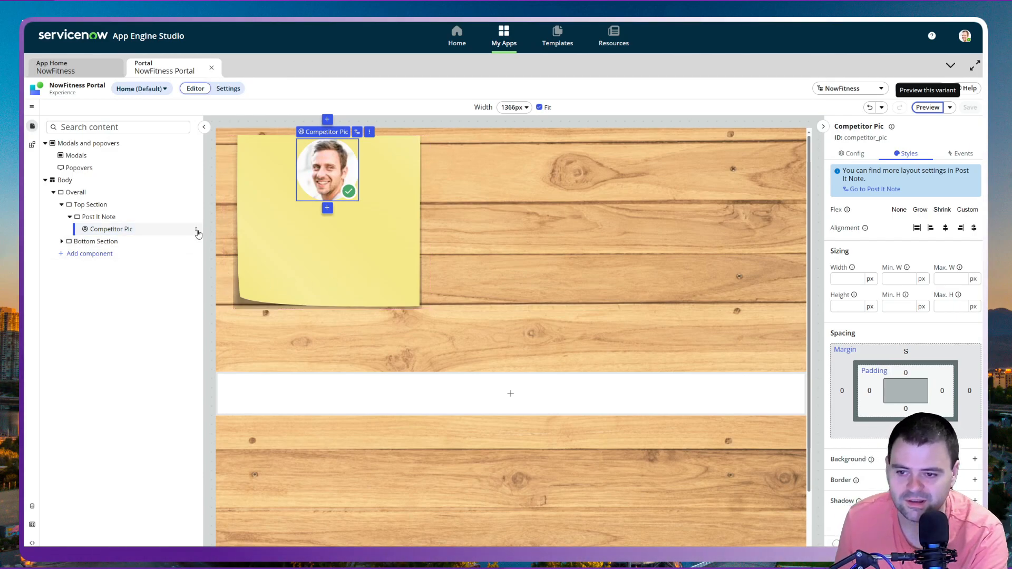
click(197, 231)
click(341, 191)
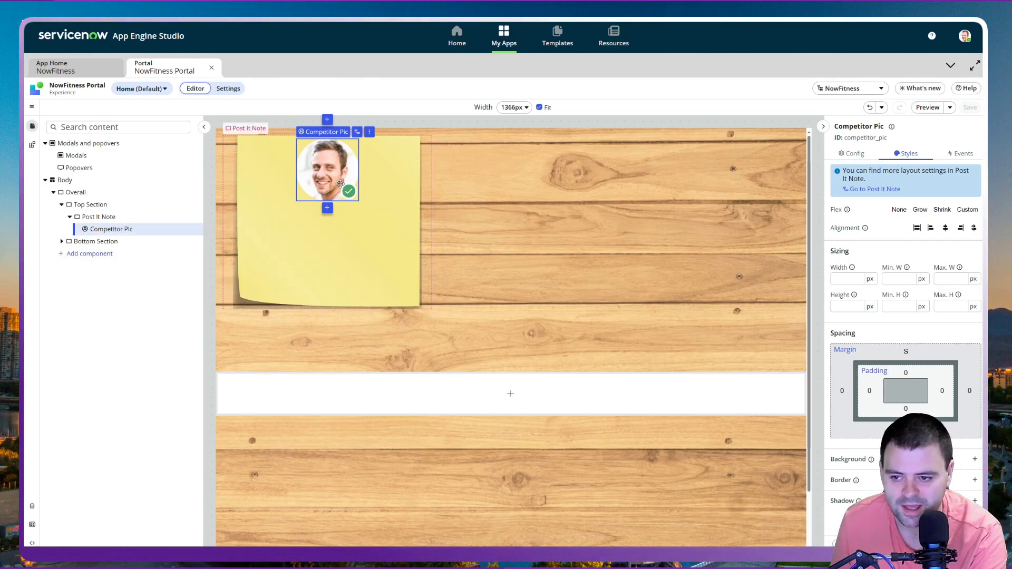
Step: Add a Stylized text component below the Competitor Pic avatar in the Post It Note, with None as its preset
click(327, 208)
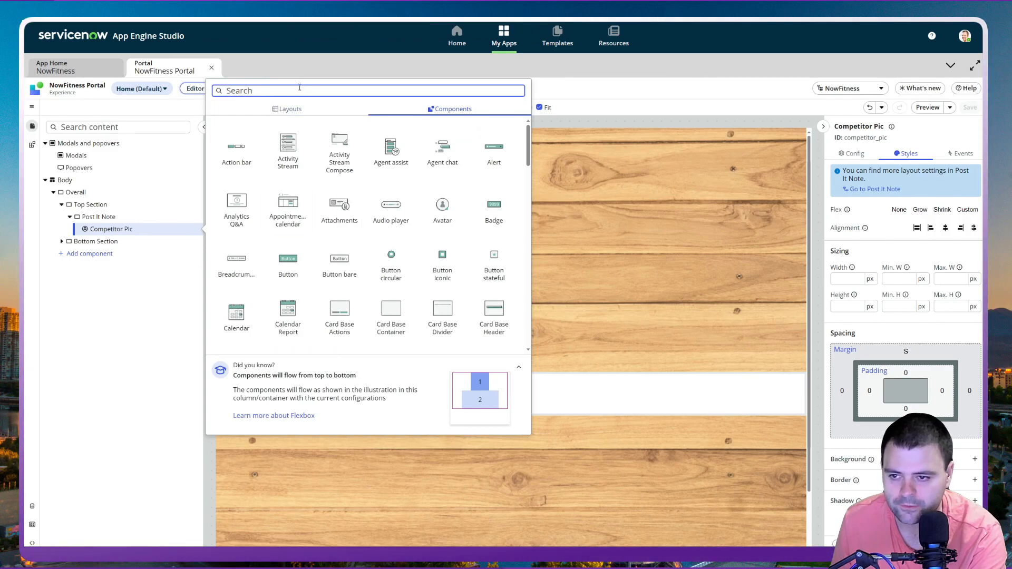
text(styl)
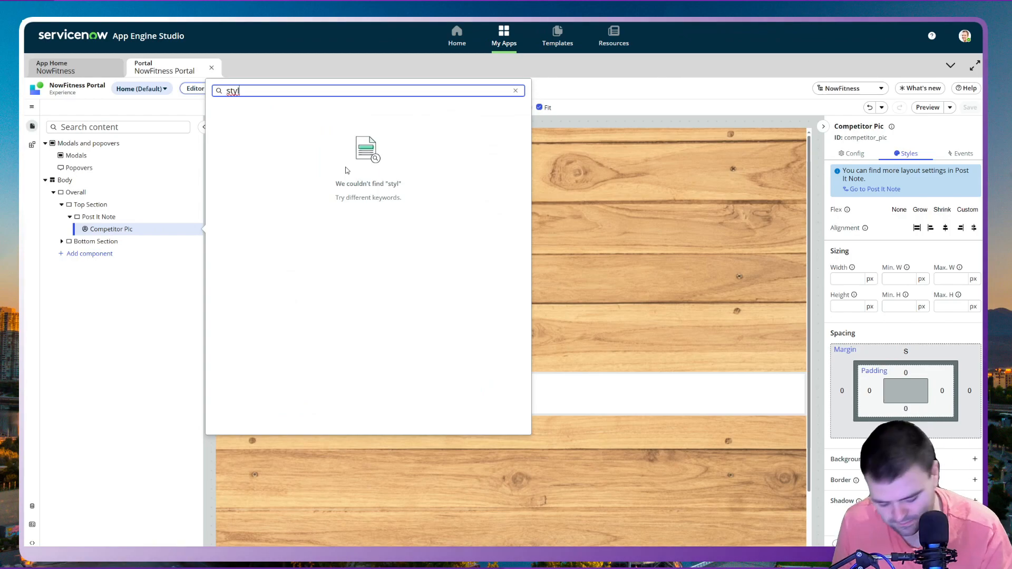
key(BackSpace)
key(BackSpace)
key(BackSpace)
key(BackSpace)
scroll(388, 248, down, 5)
scroll(448, 200, down, 10)
scroll(409, 207, down, 5)
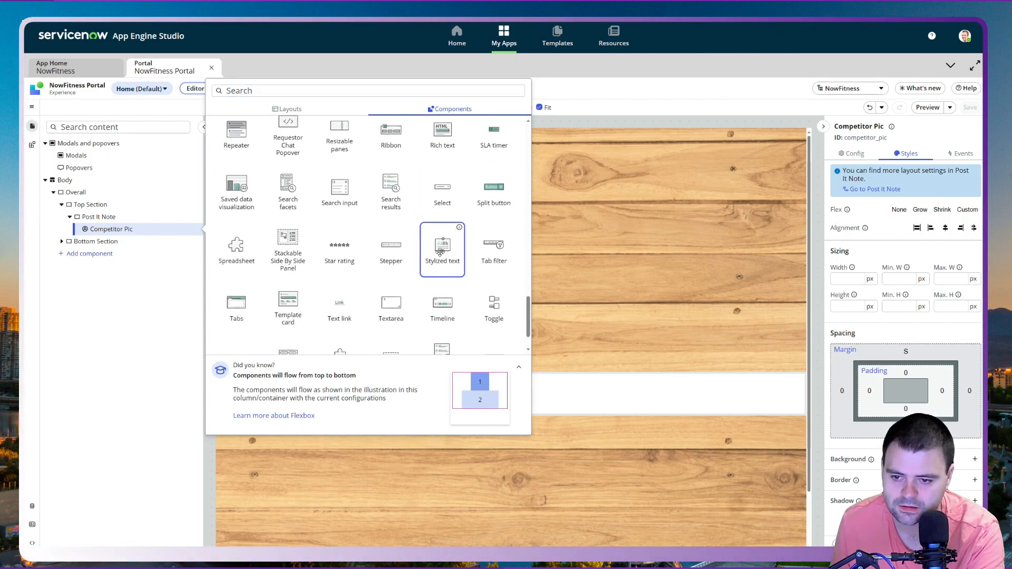
click(440, 252)
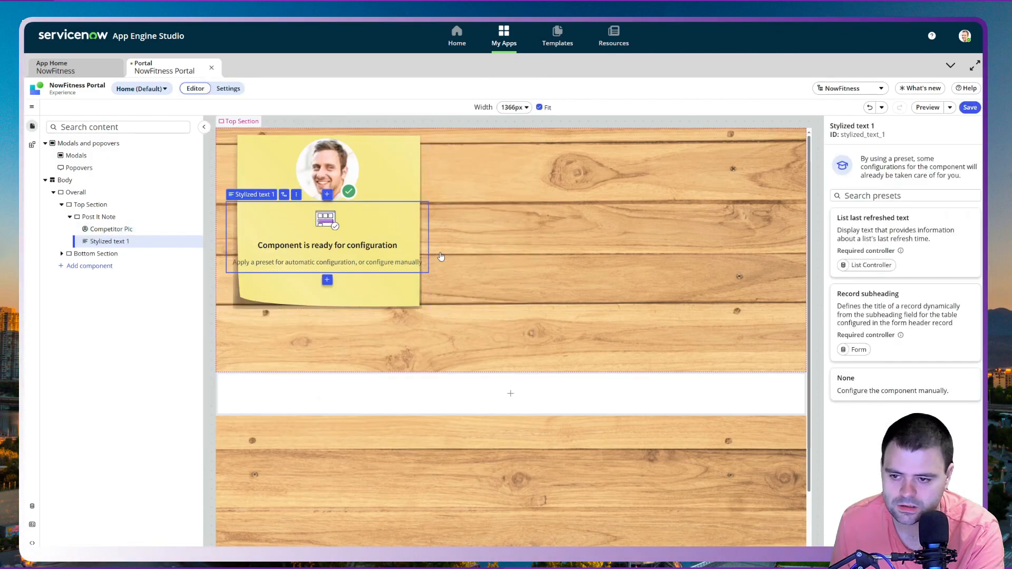
click(881, 389)
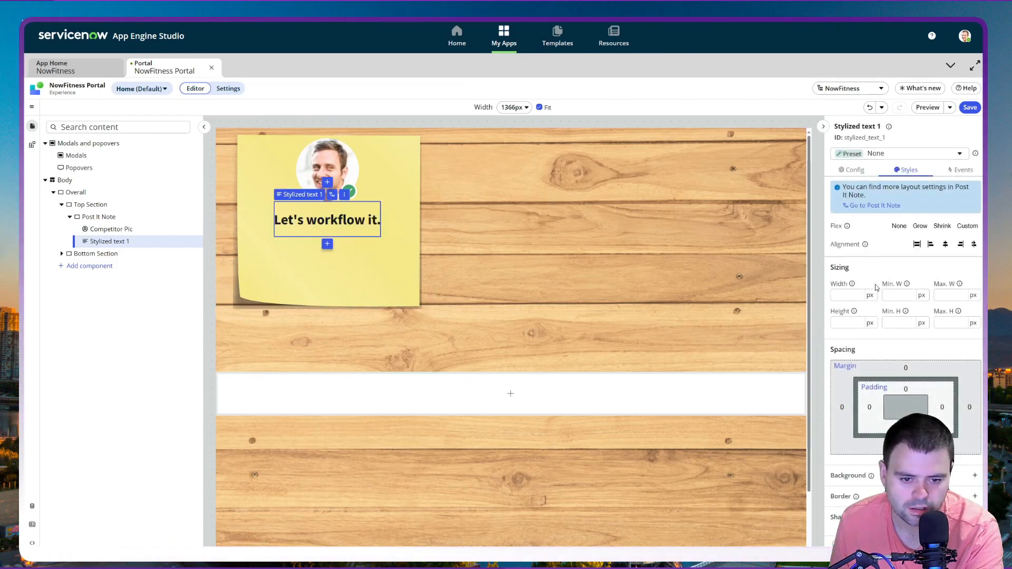
Step: Rename the stylized text component to the label Competitor Name and the ID competitor_name
click(853, 170)
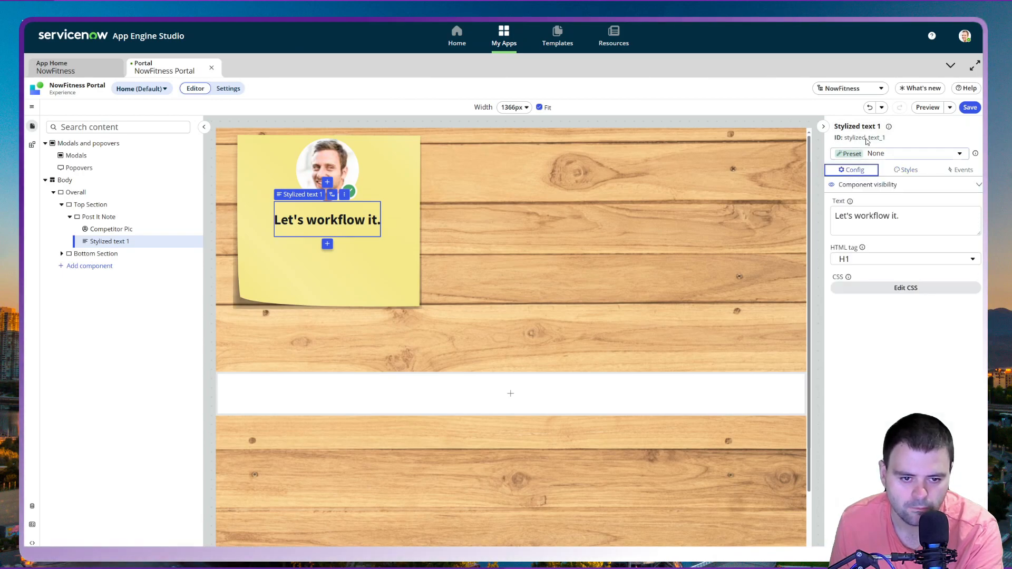
click(865, 129)
triple_click(786, 221)
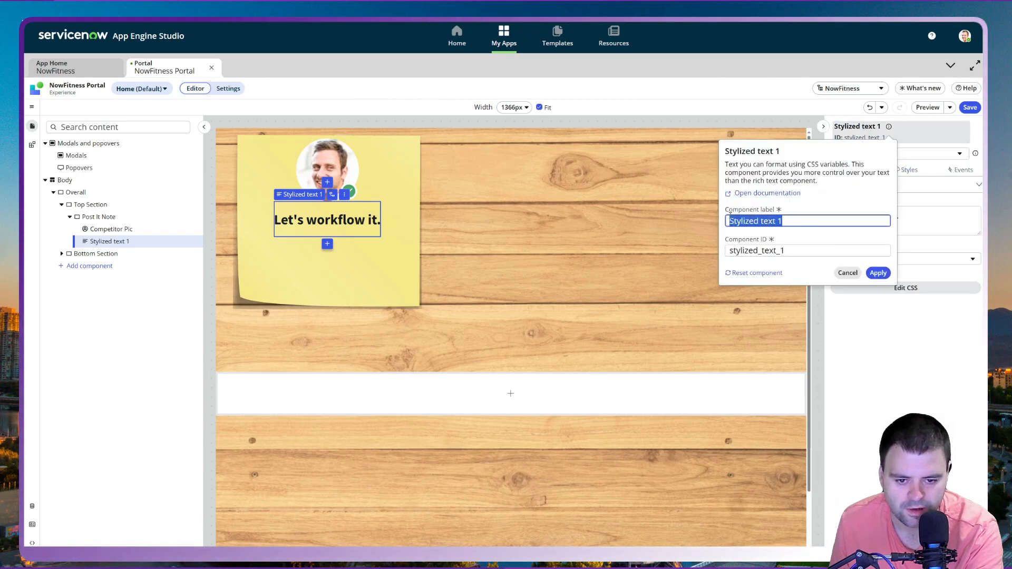
text(Compo)
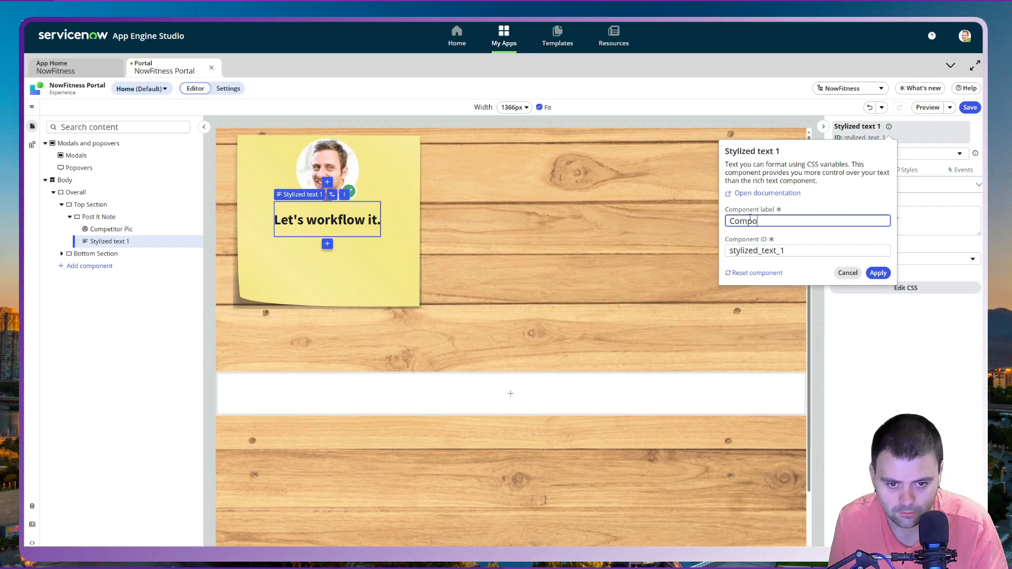
text(titor Name)
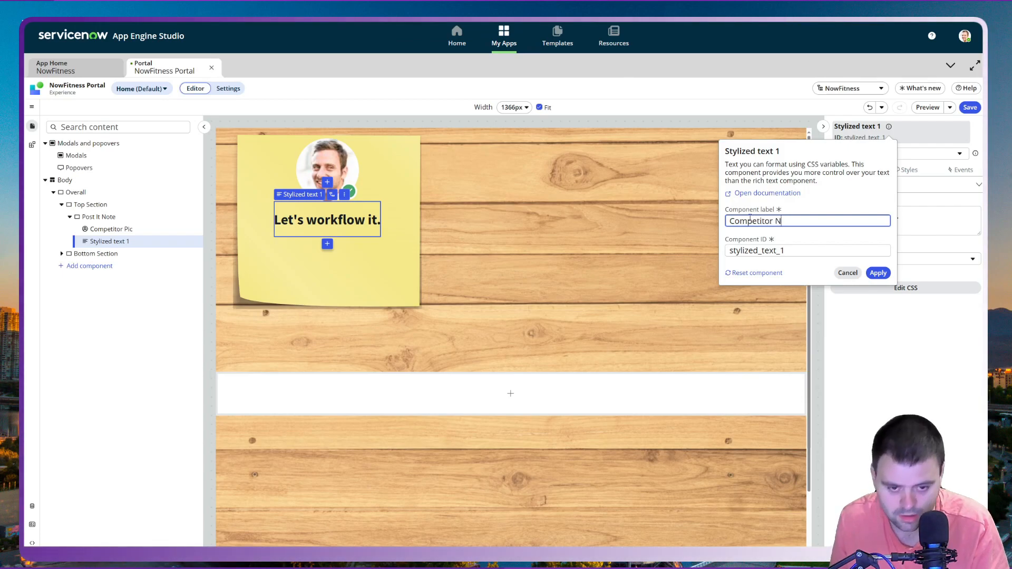
click(792, 248)
drag(791, 251, 731, 248)
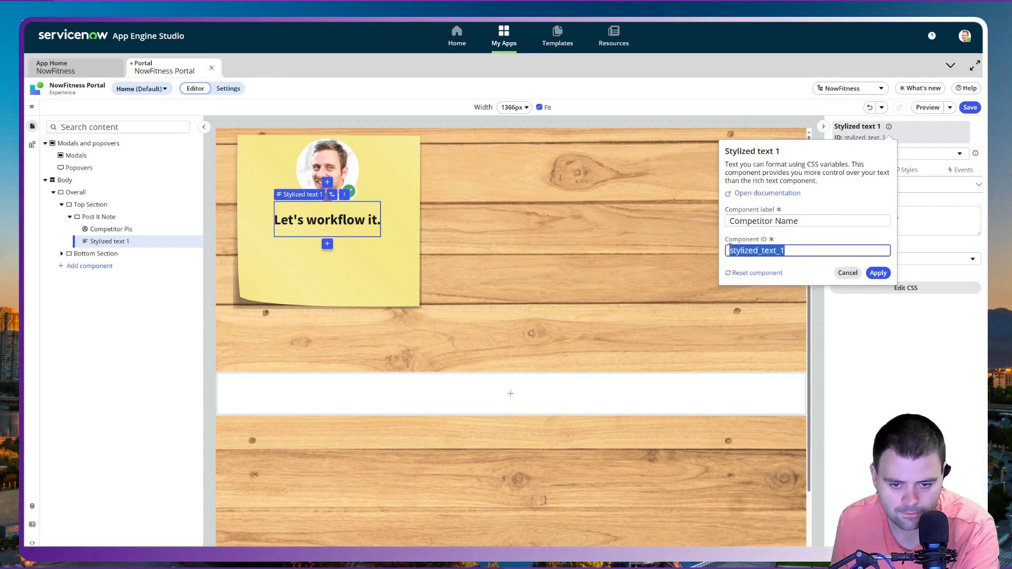
text(competitor_name)
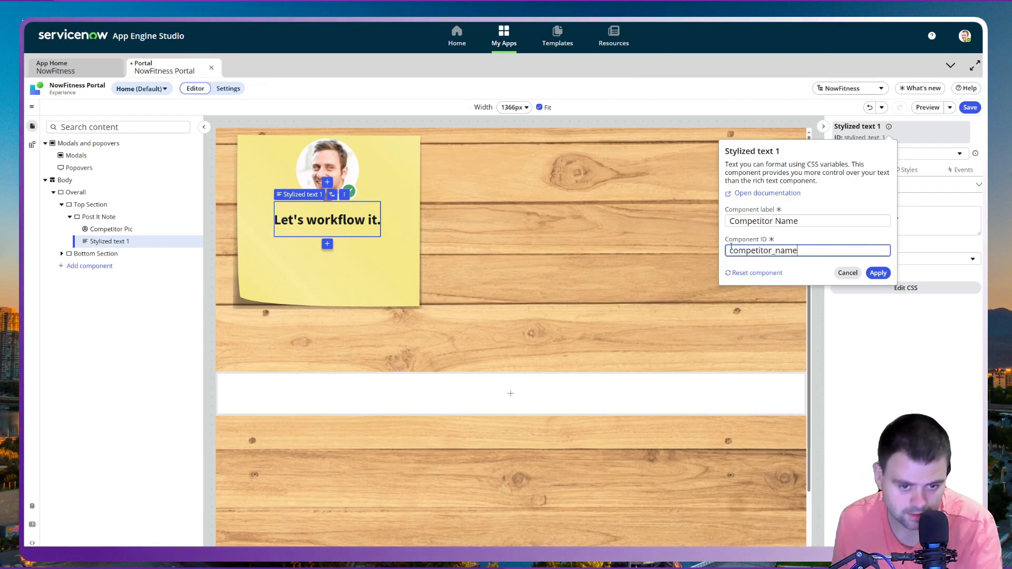
click(878, 272)
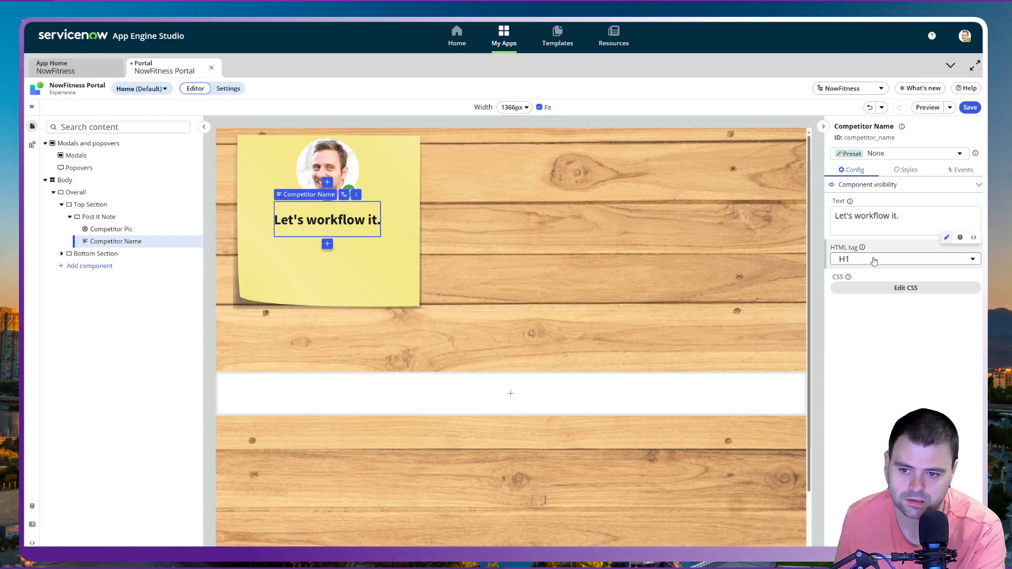
Step: Set the Competitor Name text's HTML tag to H2 and save the page
click(879, 259)
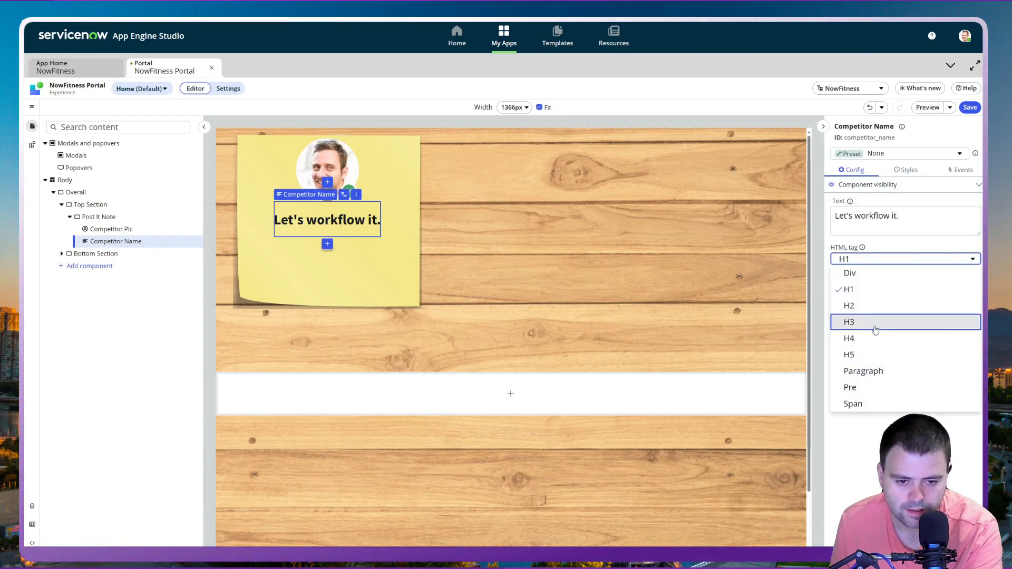
click(875, 323)
click(875, 267)
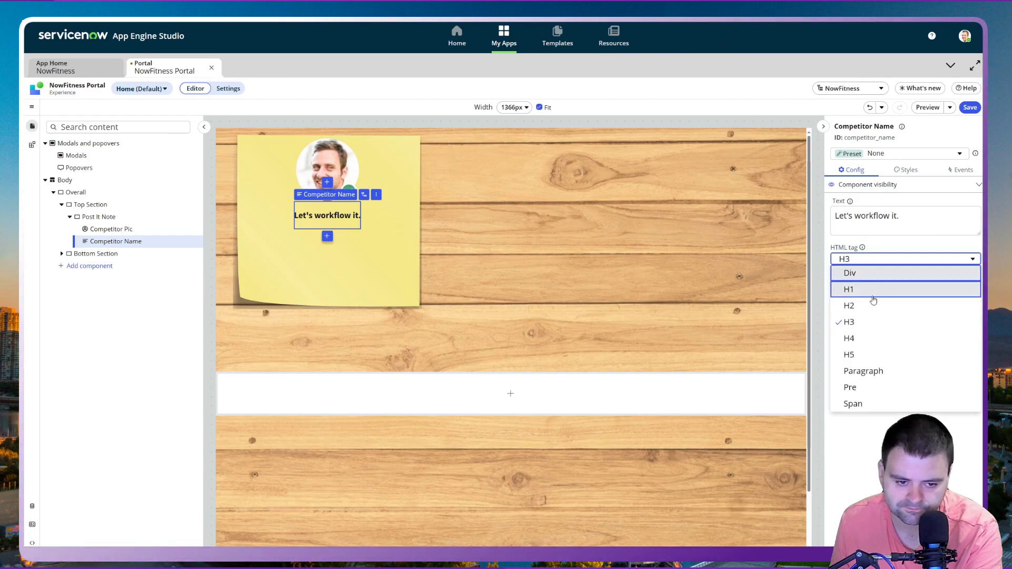
click(873, 304)
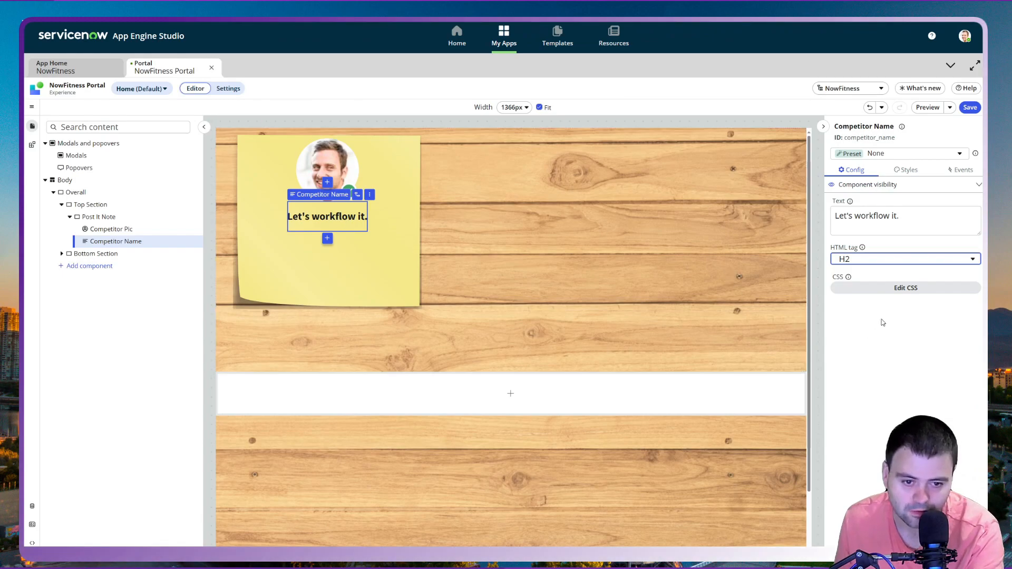
click(938, 211)
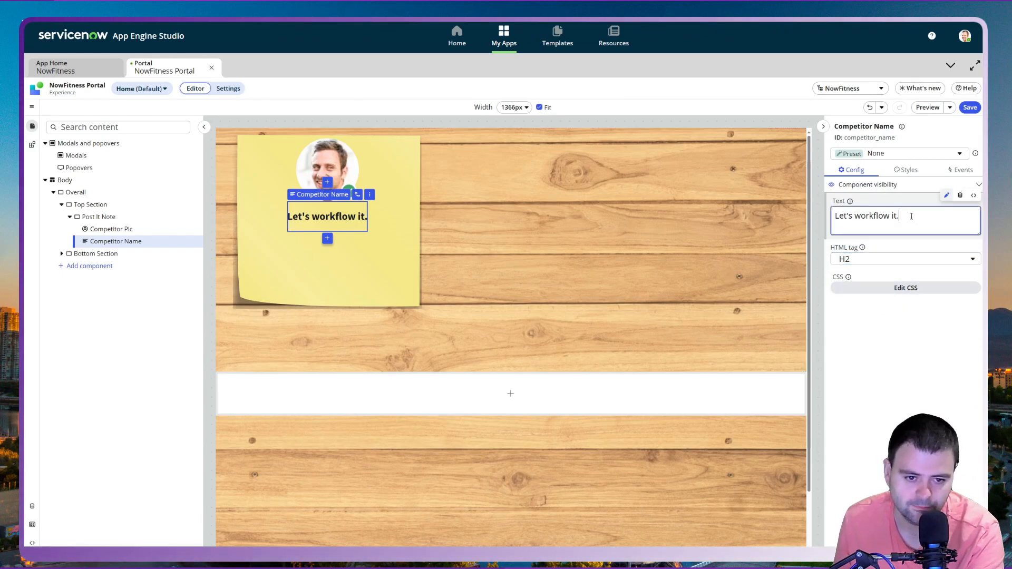
click(970, 107)
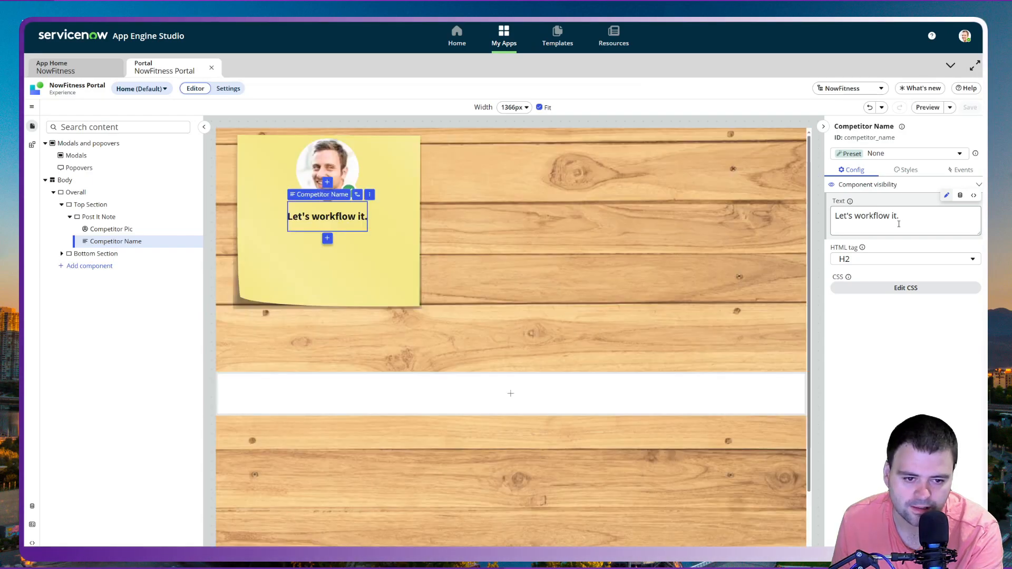
click(923, 217)
click(960, 196)
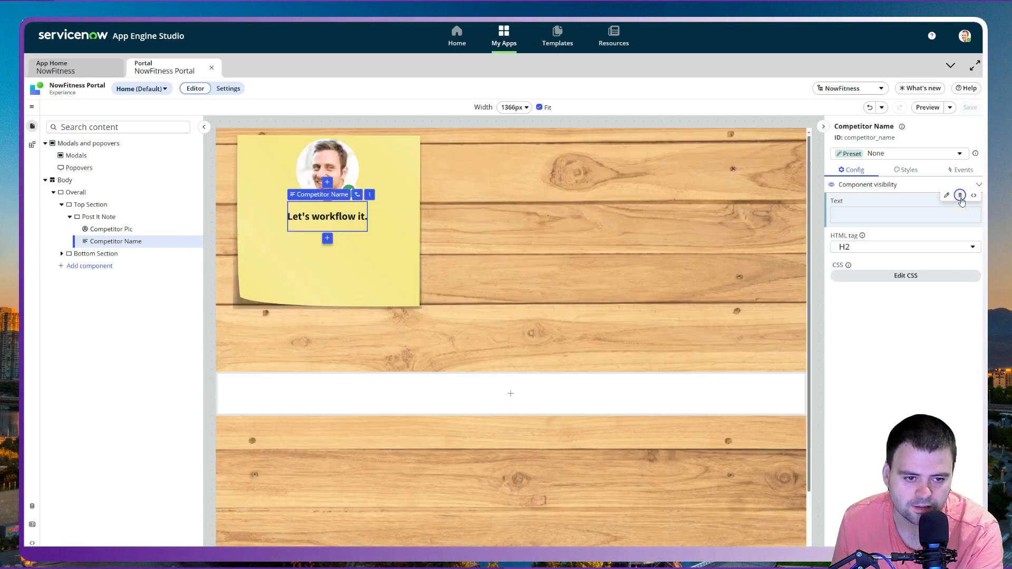
click(892, 215)
key(Return)
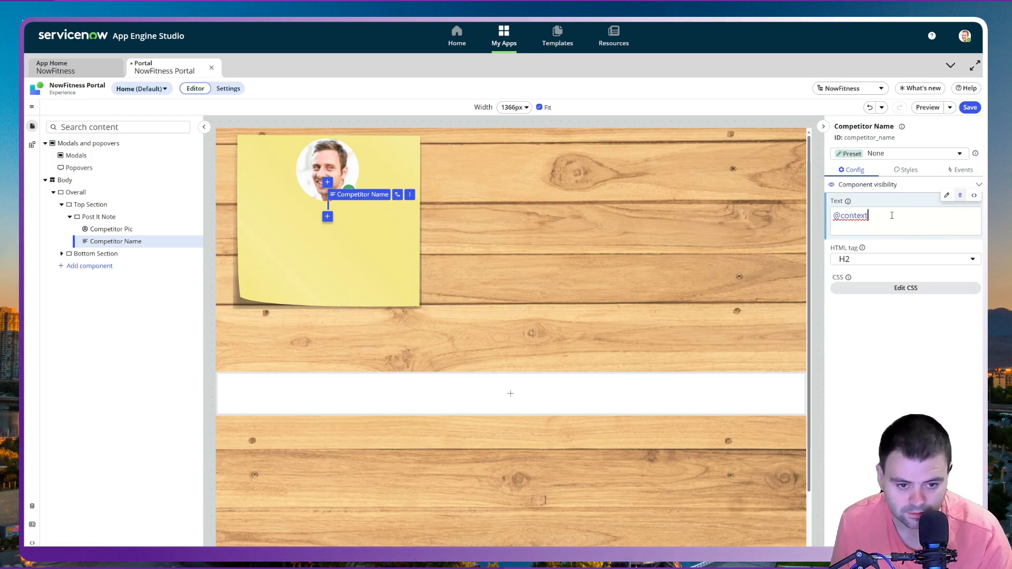
text(.)
key(Down)
key(Down)
key(Return)
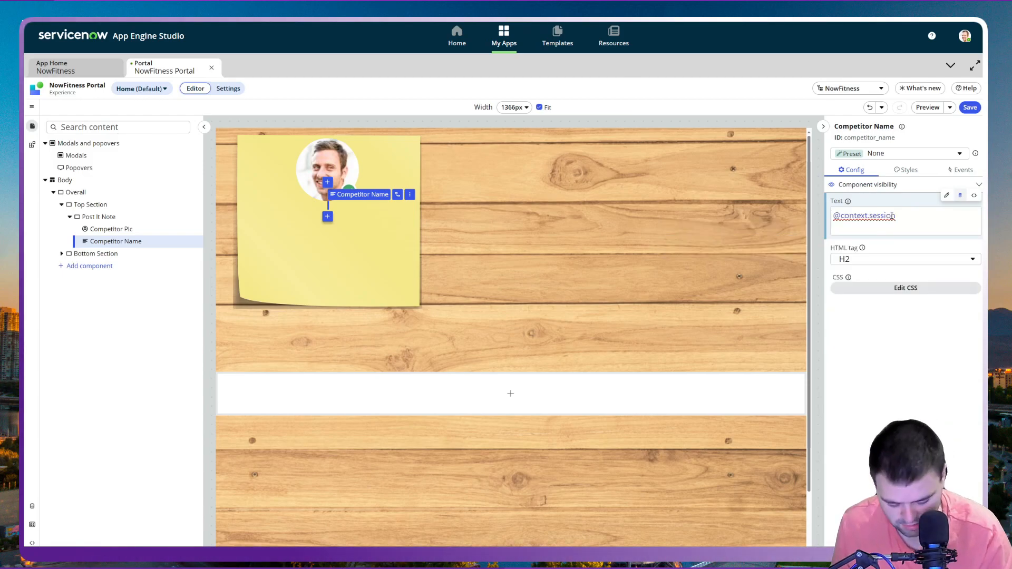
text(.)
key(Down)
key(Down)
key(Return)
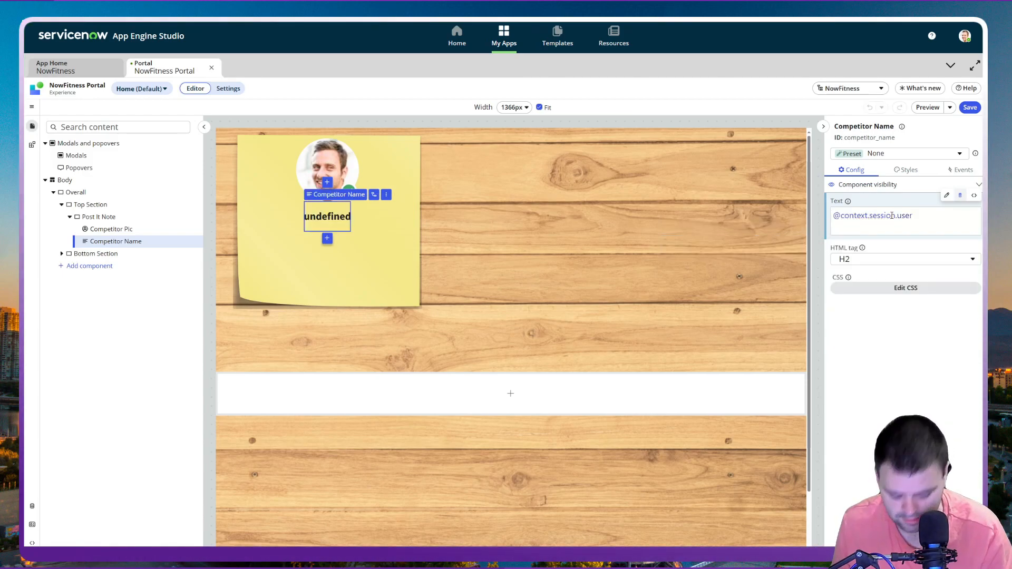
text(.)
key(Down)
key(Down)
key(Down)
key(Down)
key(Down)
key(Down)
key(Down)
key(Down)
key(Down)
key(Down)
key(Down)
key(Up)
key(Up)
key(Down)
key(Return)
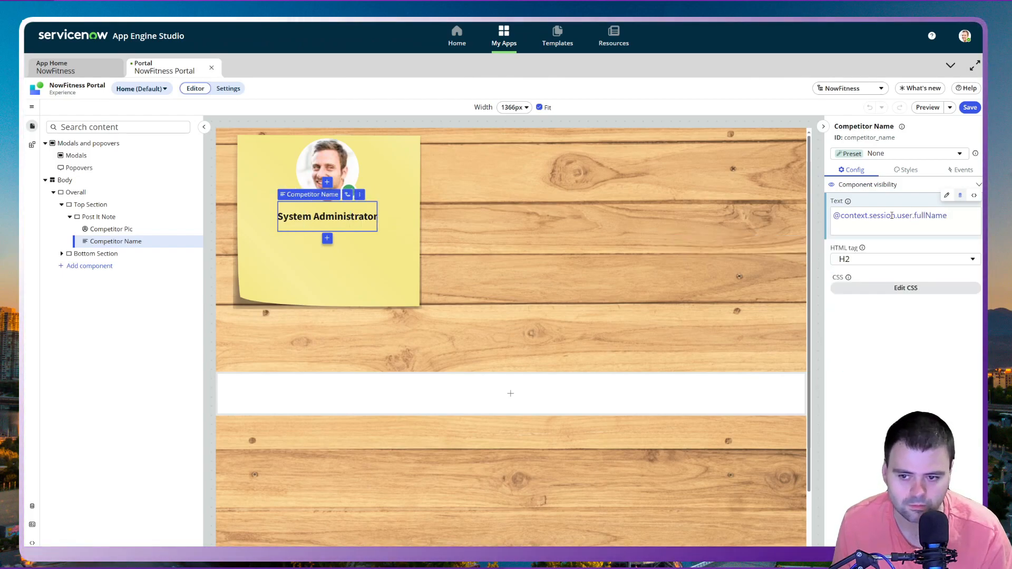
click(921, 359)
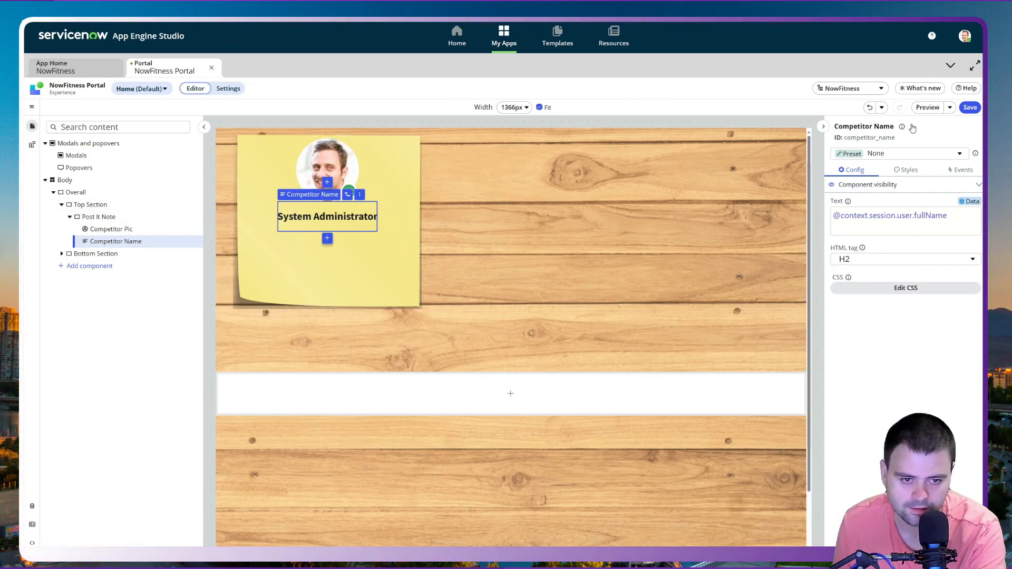
click(971, 108)
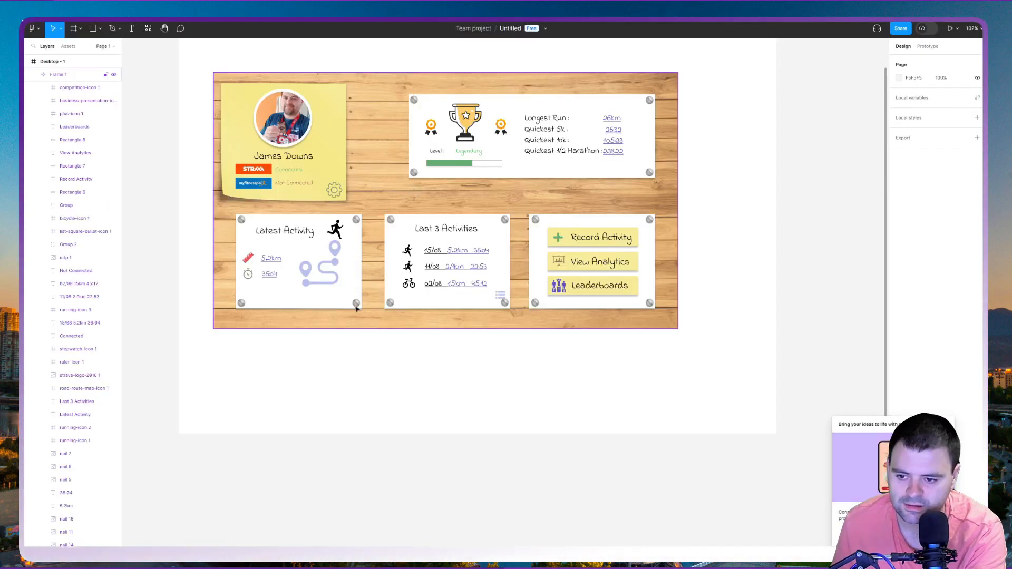
Step: Examine the sticky note in the Figma mockup to check the layout below the competitor's name
scroll(293, 225, up, 5)
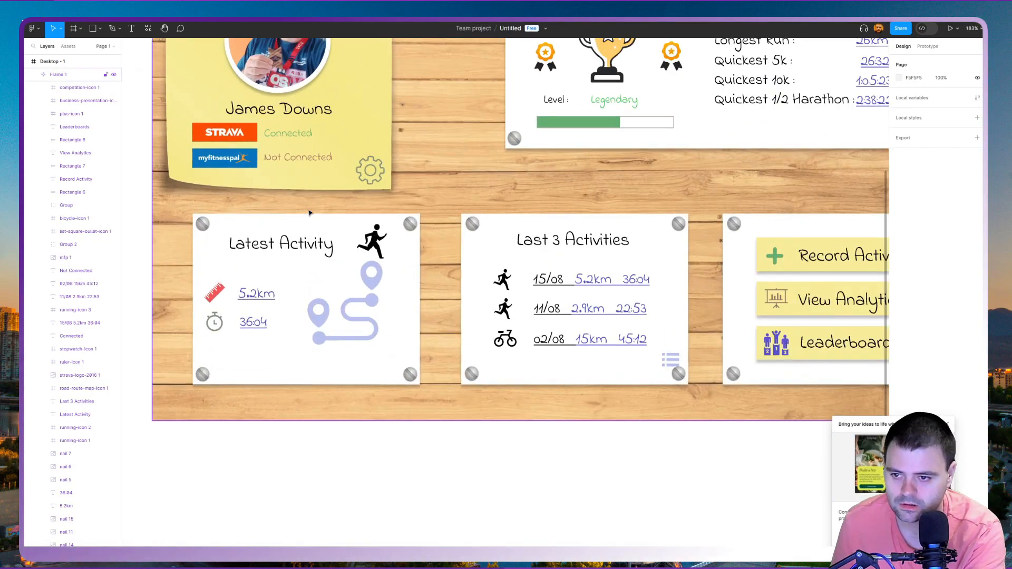
key(h)
drag(190, 108, 265, 284)
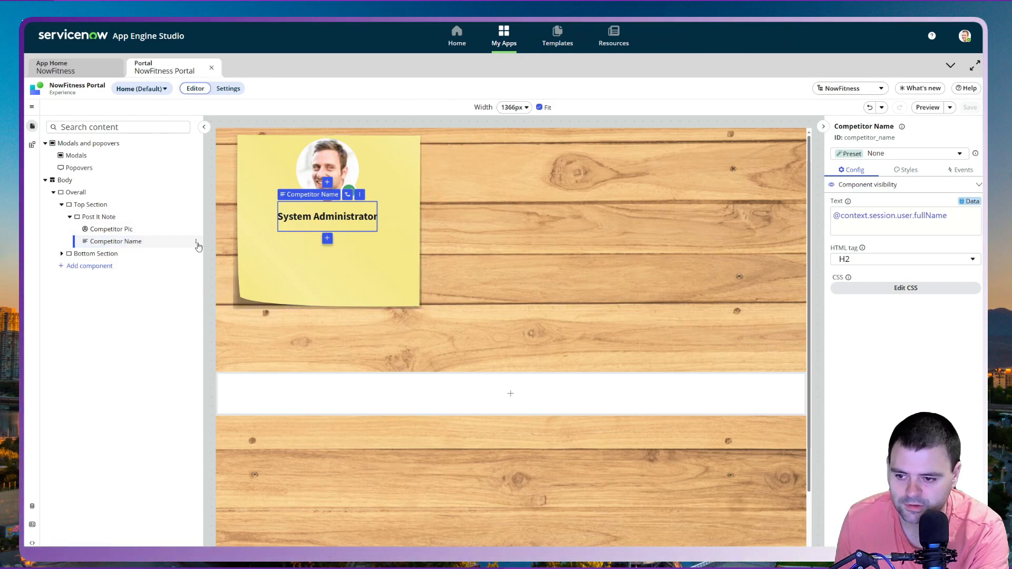
Step: Add a Grid layout container after Competitor Name in the Post It Note and set its direction
click(196, 244)
click(244, 291)
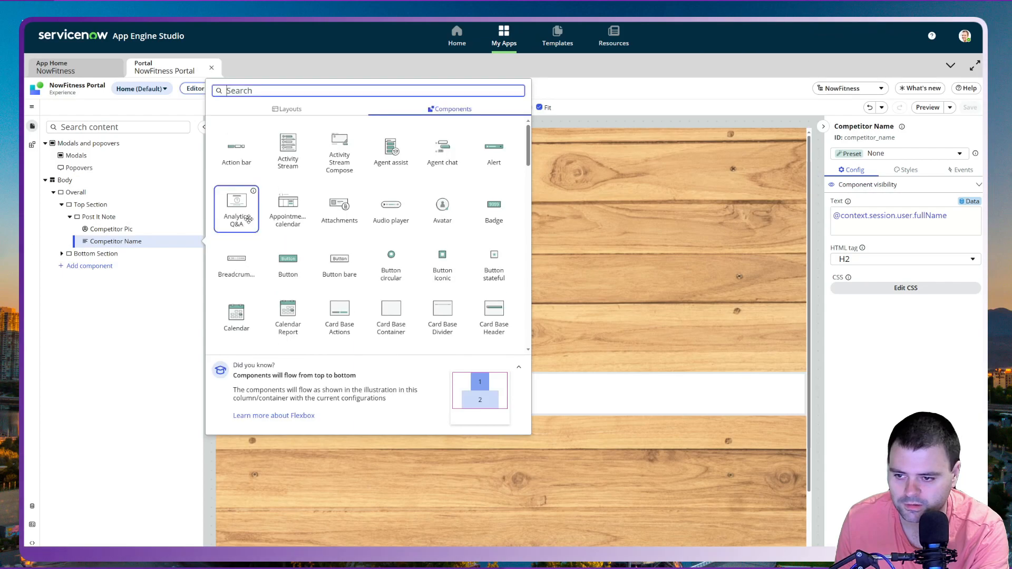
click(291, 109)
scroll(361, 233, down, 1)
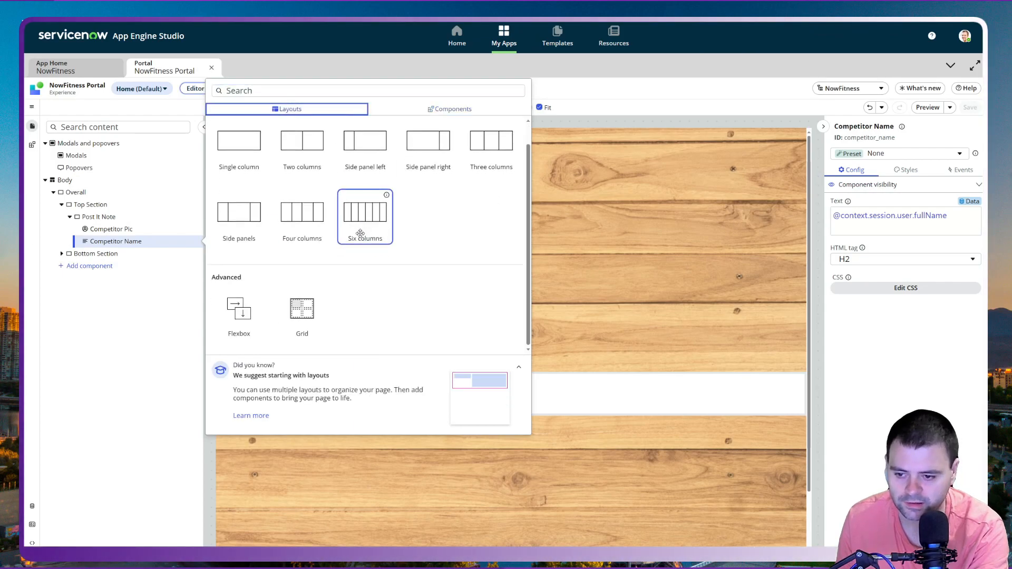
click(304, 315)
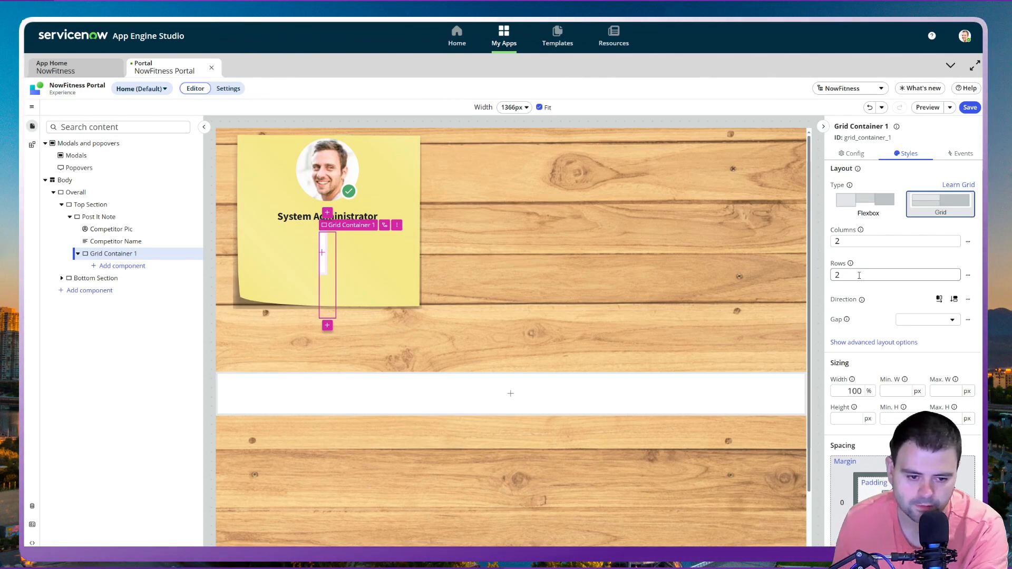
click(940, 300)
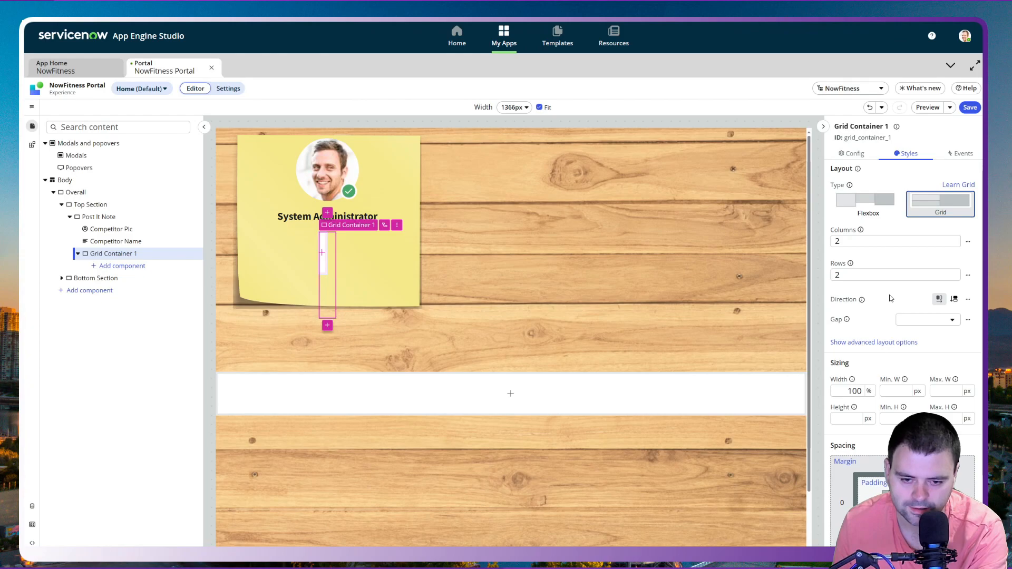
Step: Set the new grid container's width to 10 rem
scroll(890, 299, down, 2)
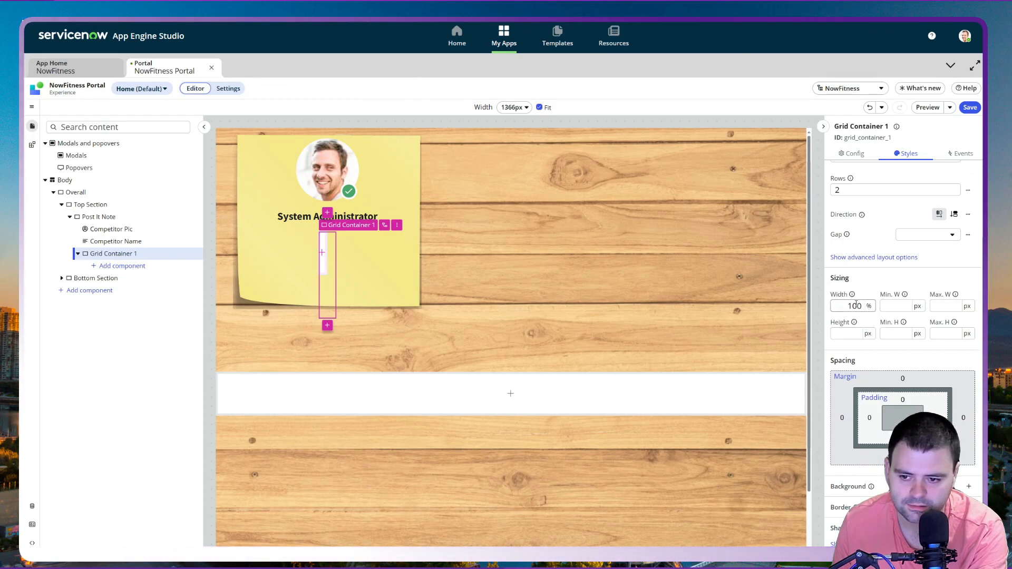
click(867, 307)
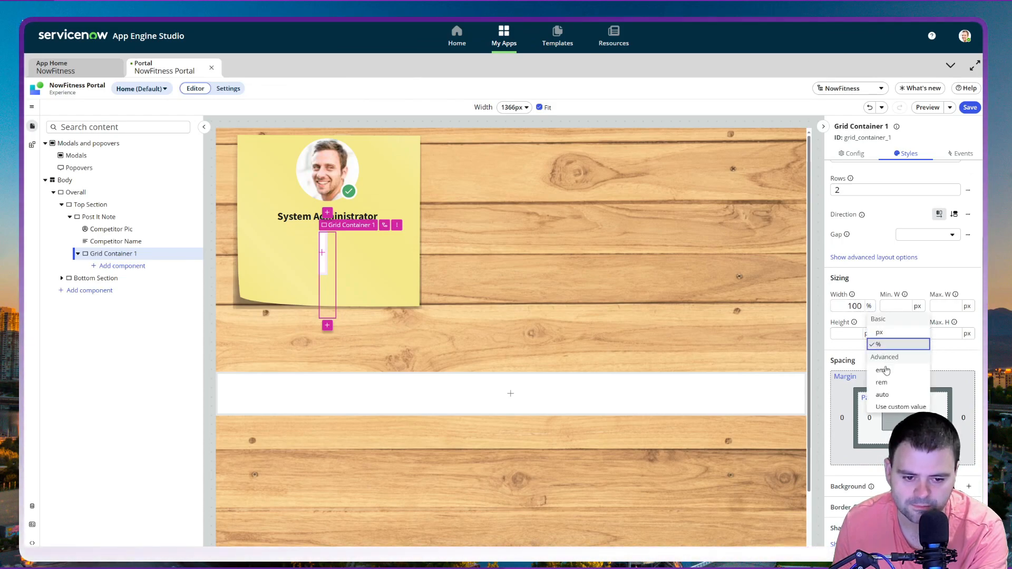
click(872, 327)
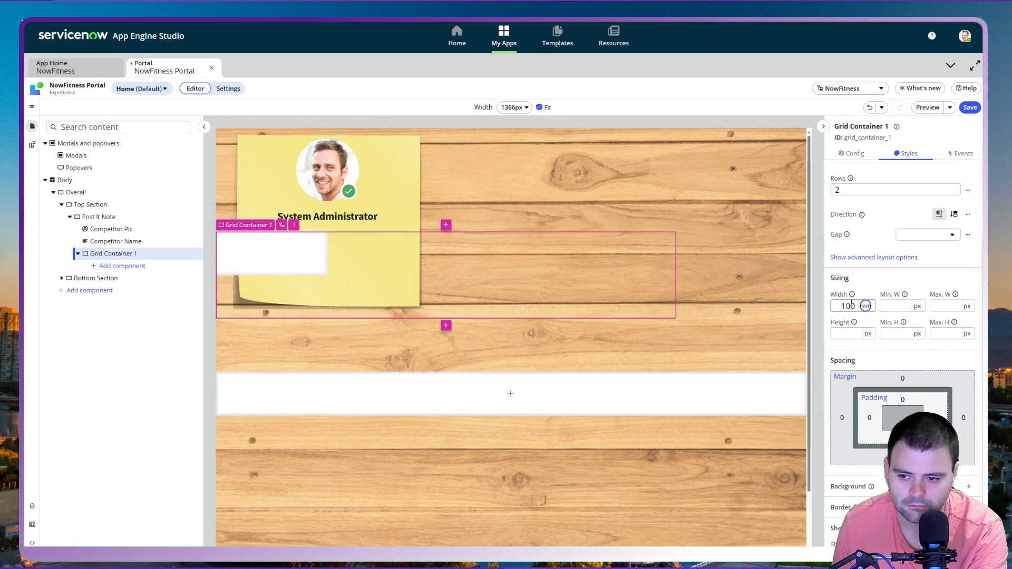
click(855, 306)
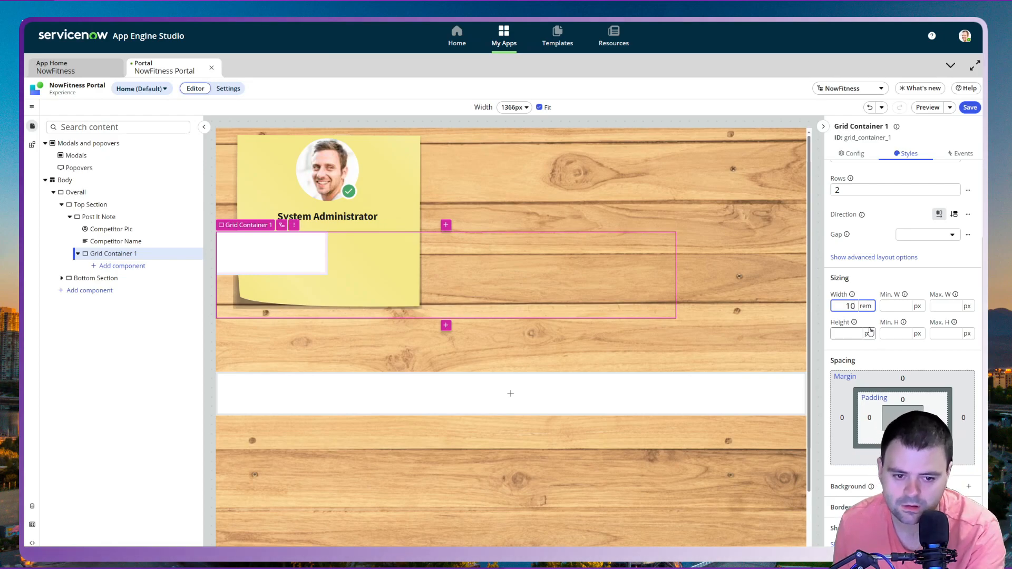
click(874, 290)
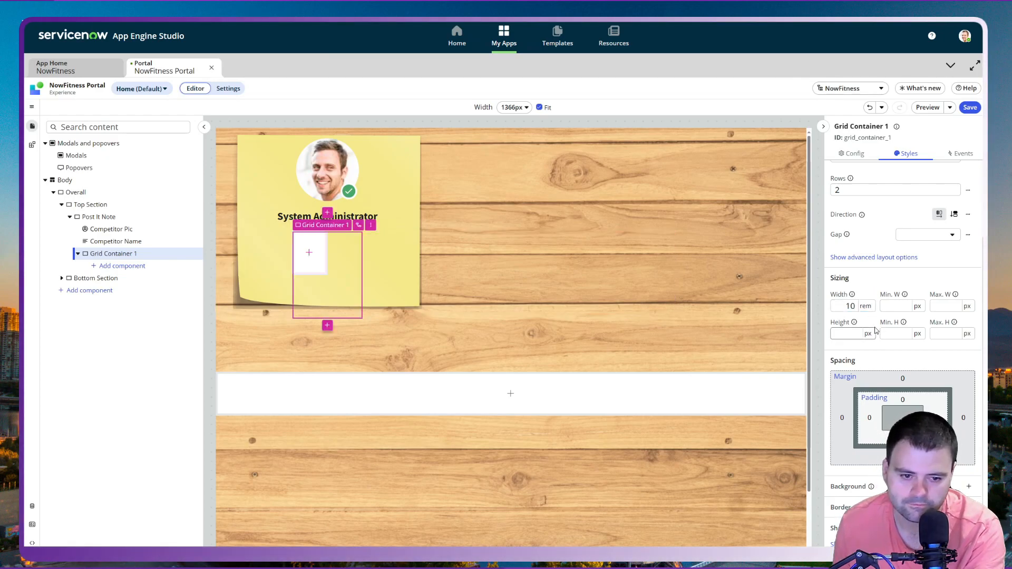
Step: Widen the grid container below the competitor's name to 20 rem
click(856, 307)
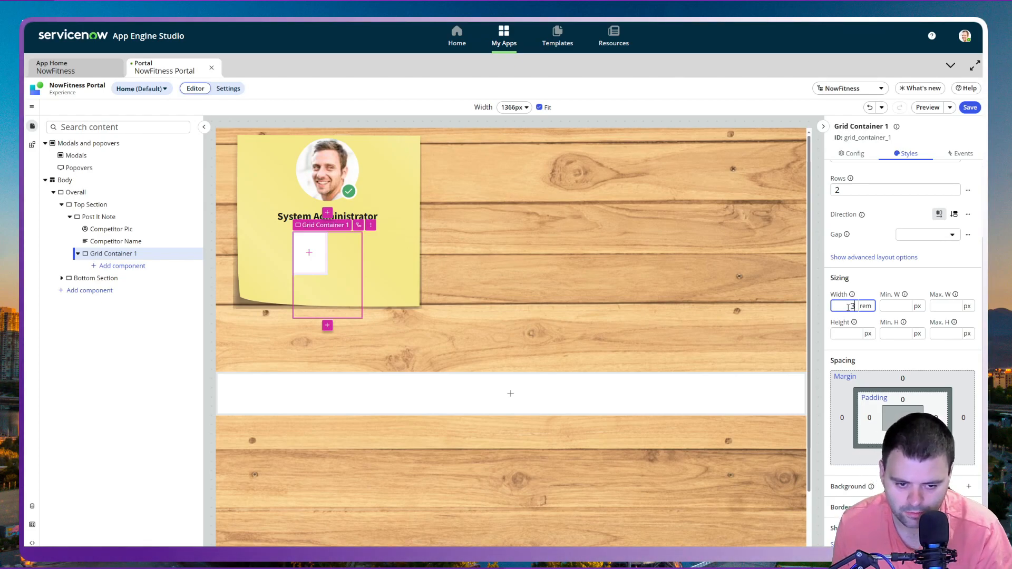
key(Tab)
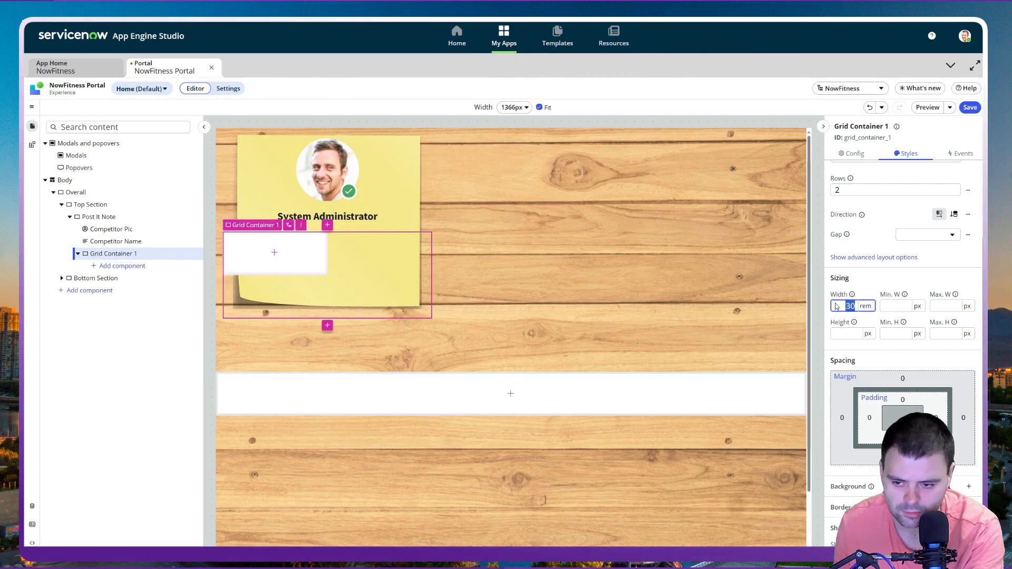
double_click(854, 304)
text(20)
Step: Set the grid container's height to 5 rem
click(847, 335)
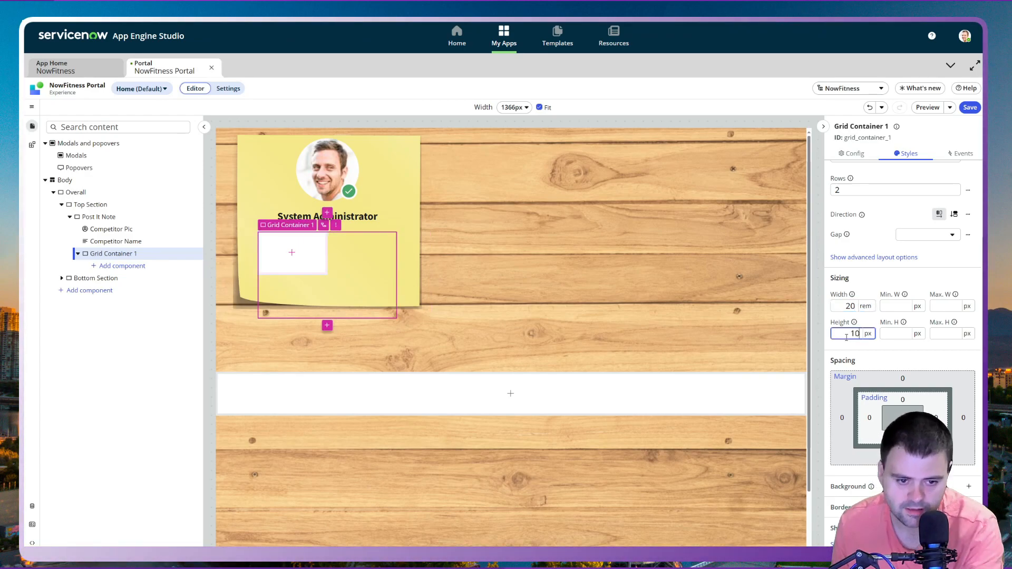
click(910, 281)
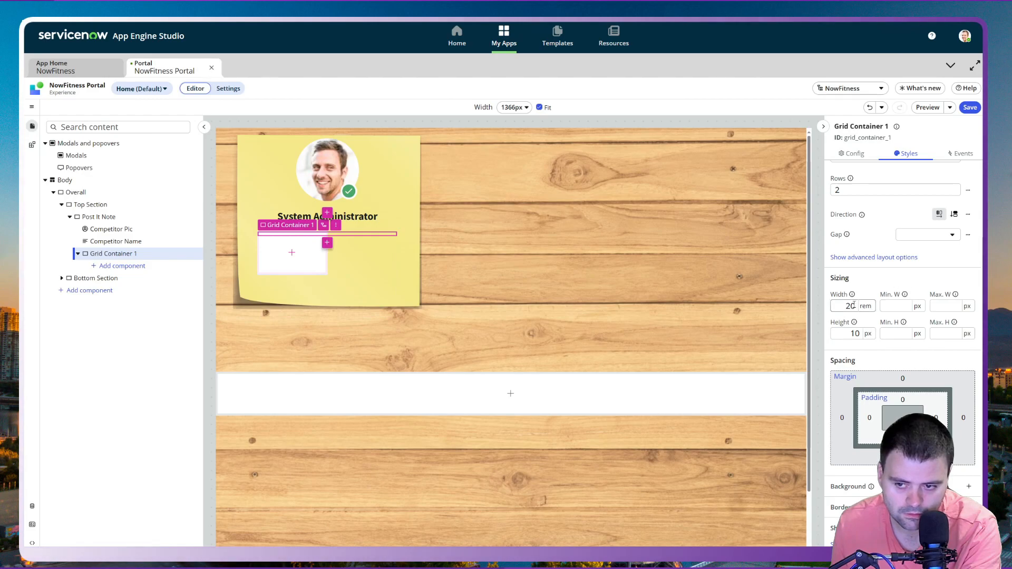
click(894, 332)
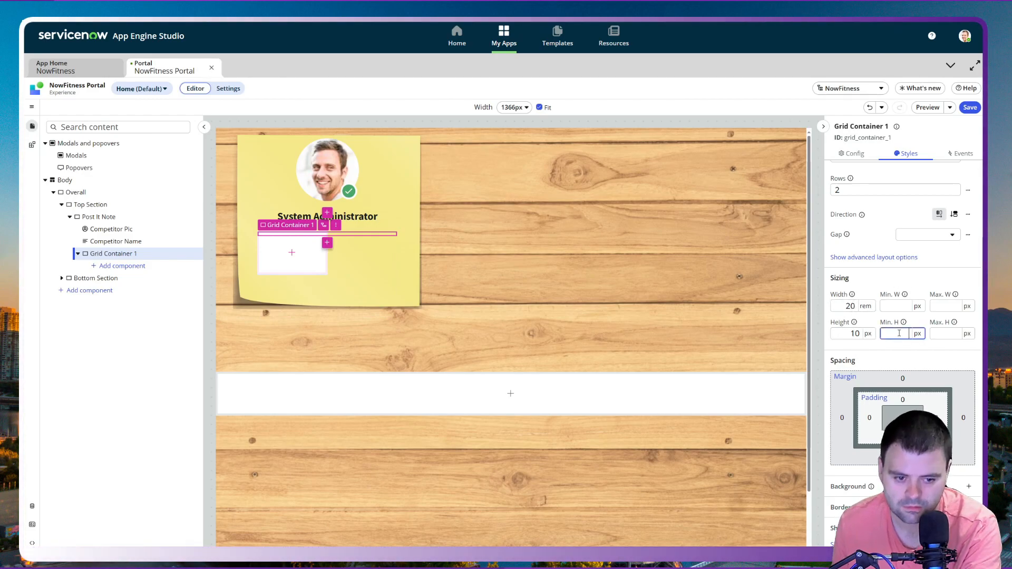
click(868, 334)
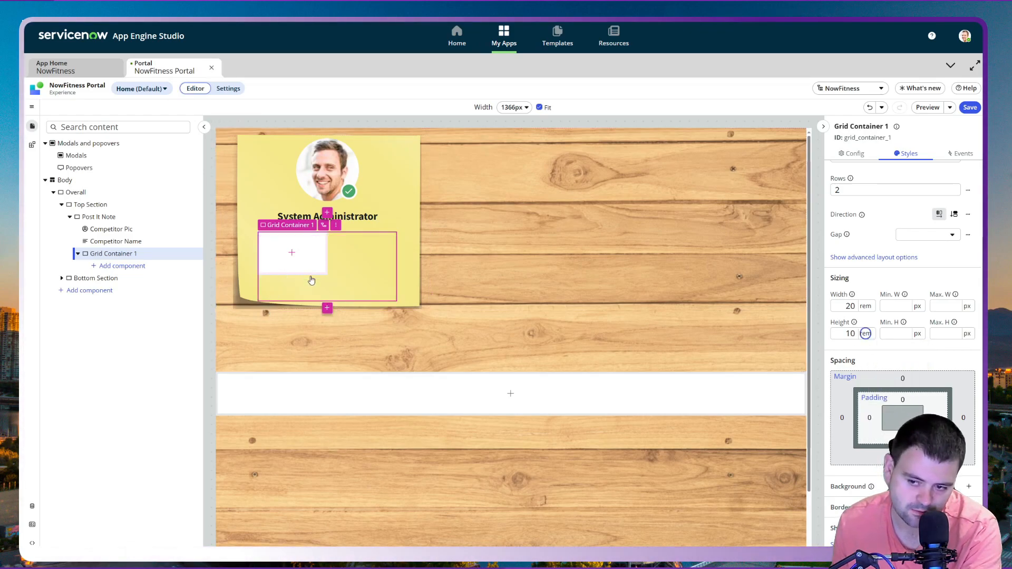
double_click(856, 336)
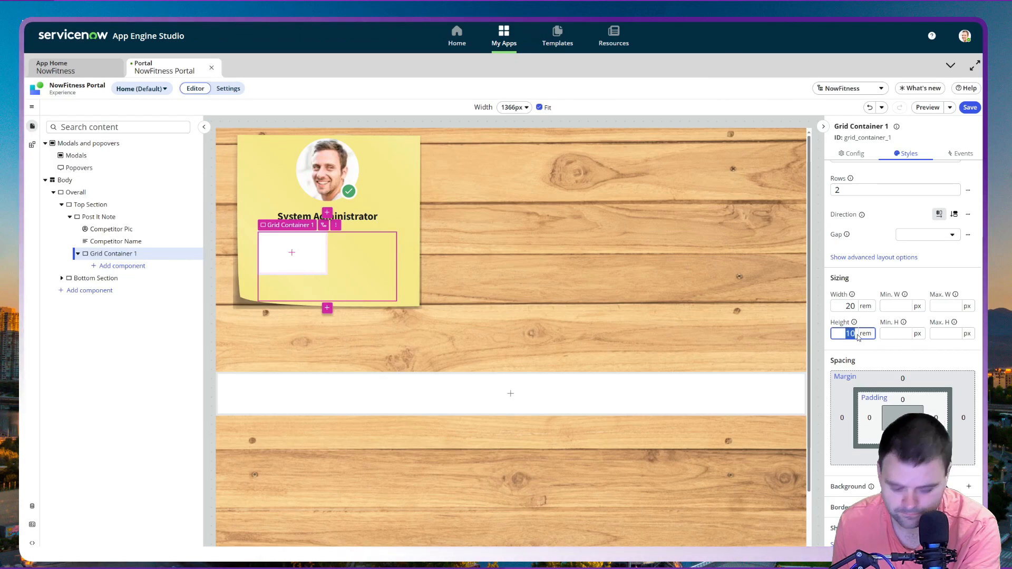
text(5)
key(Return)
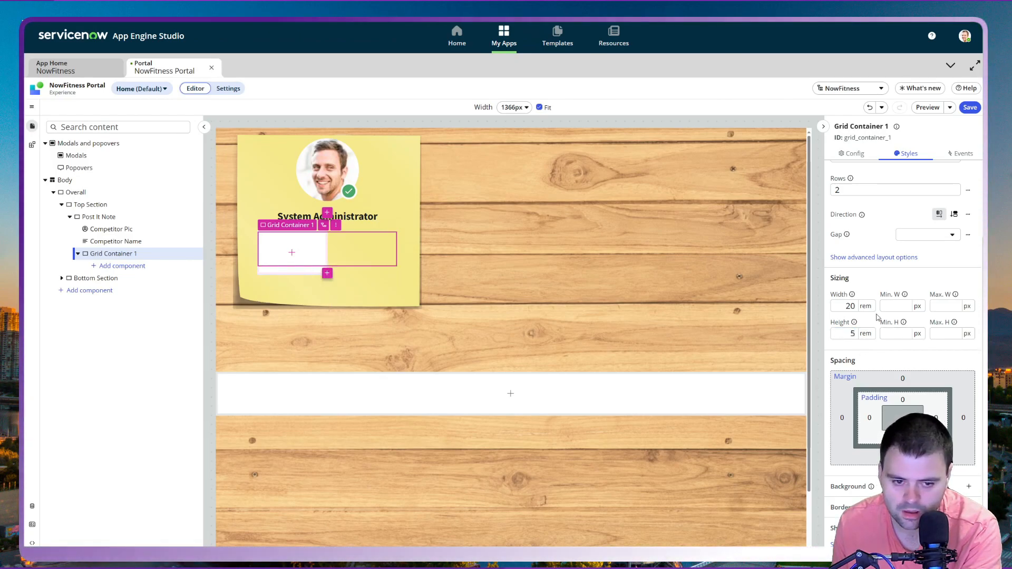
Step: Set the grid container's minimum height to 5 rem and its minimum width to 20 rem
click(917, 335)
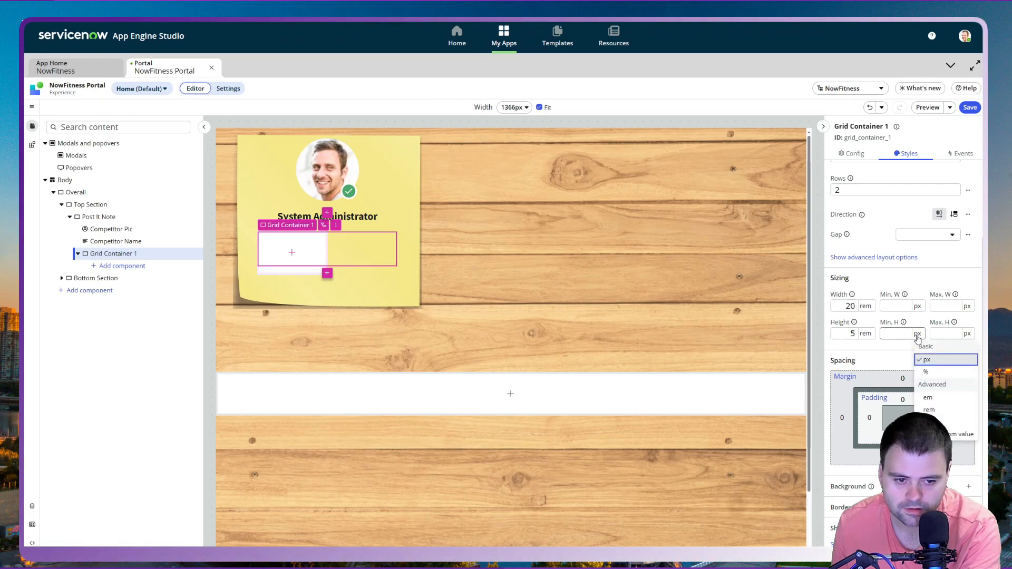
click(937, 410)
click(897, 305)
text(20)
click(919, 306)
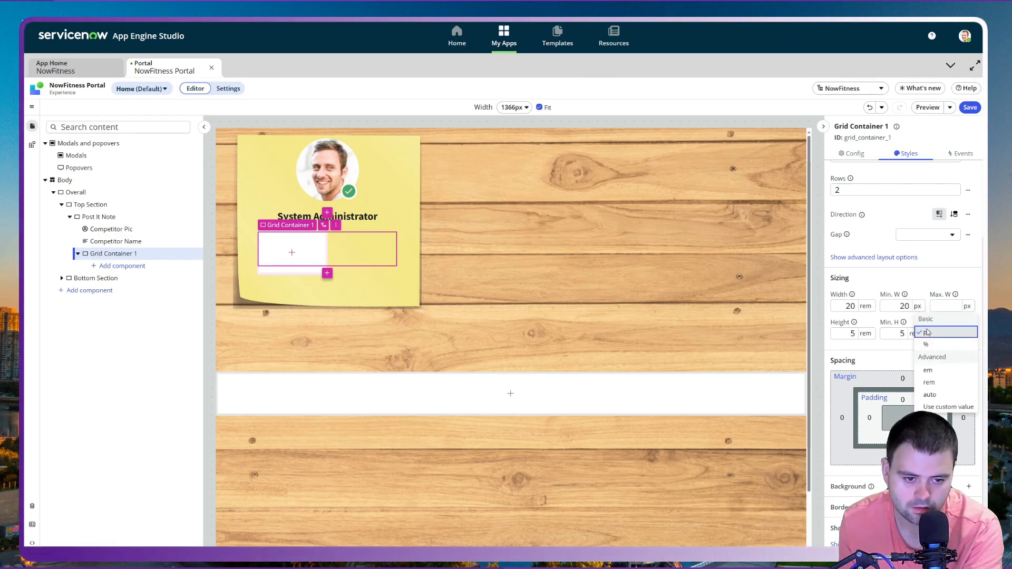
click(944, 383)
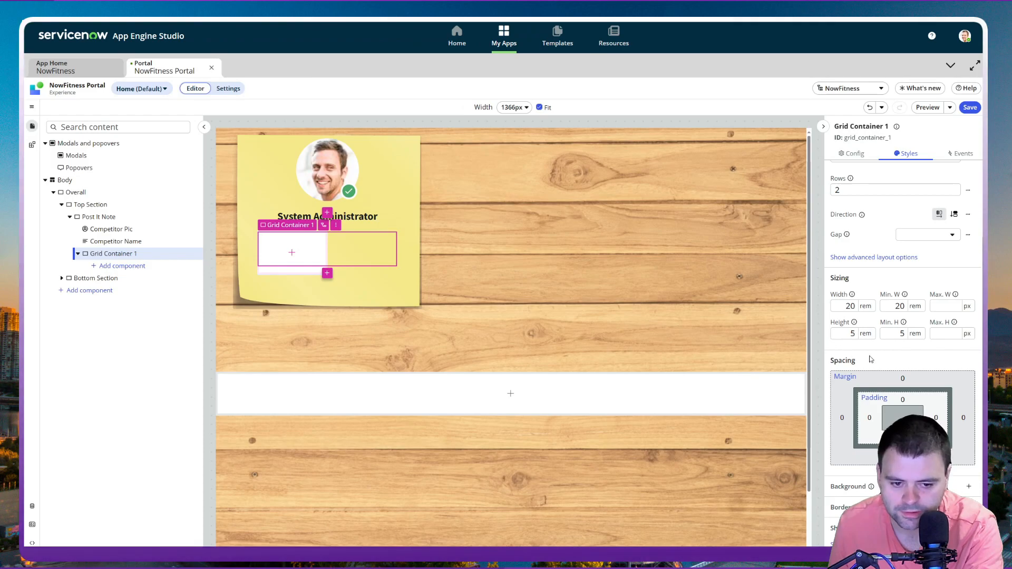
Step: Set the gap of the two-by-two grid container to XXS
scroll(893, 289, up, 2)
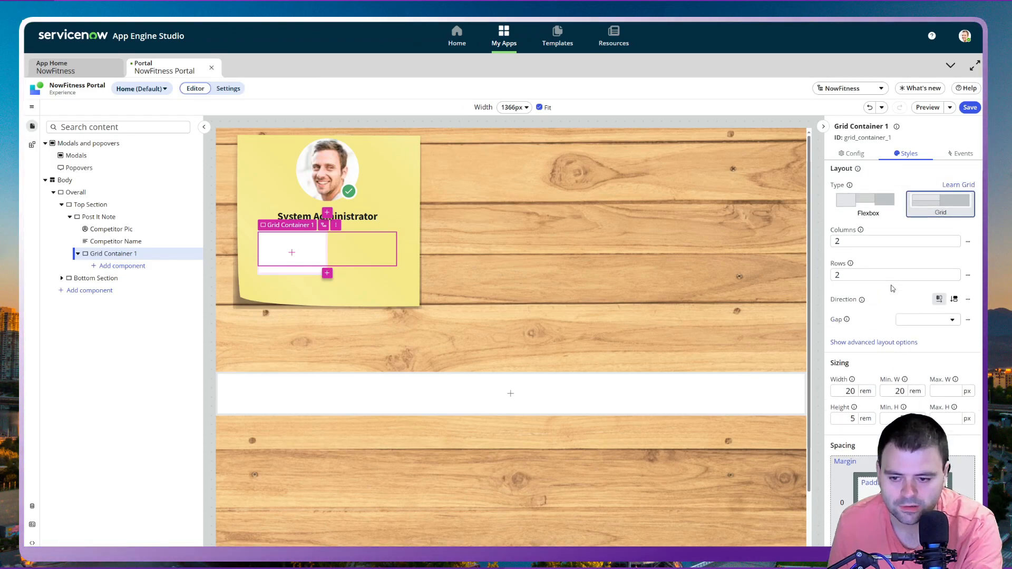
click(949, 320)
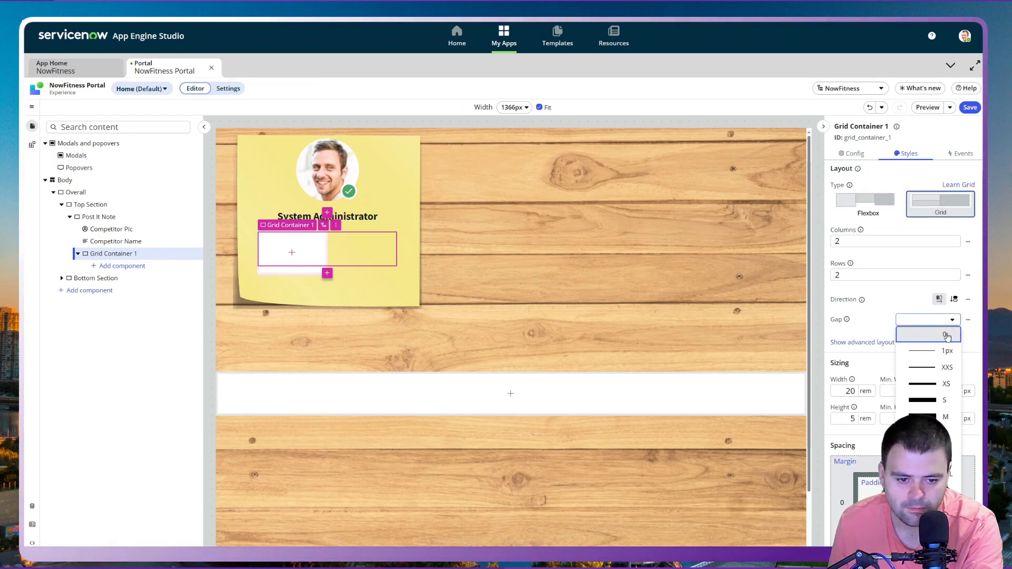
click(925, 351)
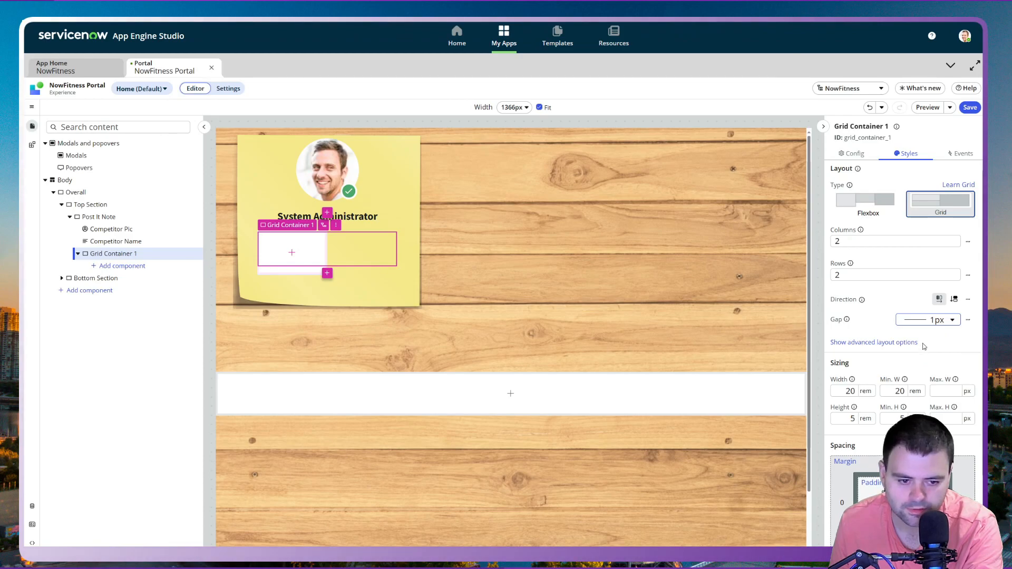
click(936, 320)
click(926, 364)
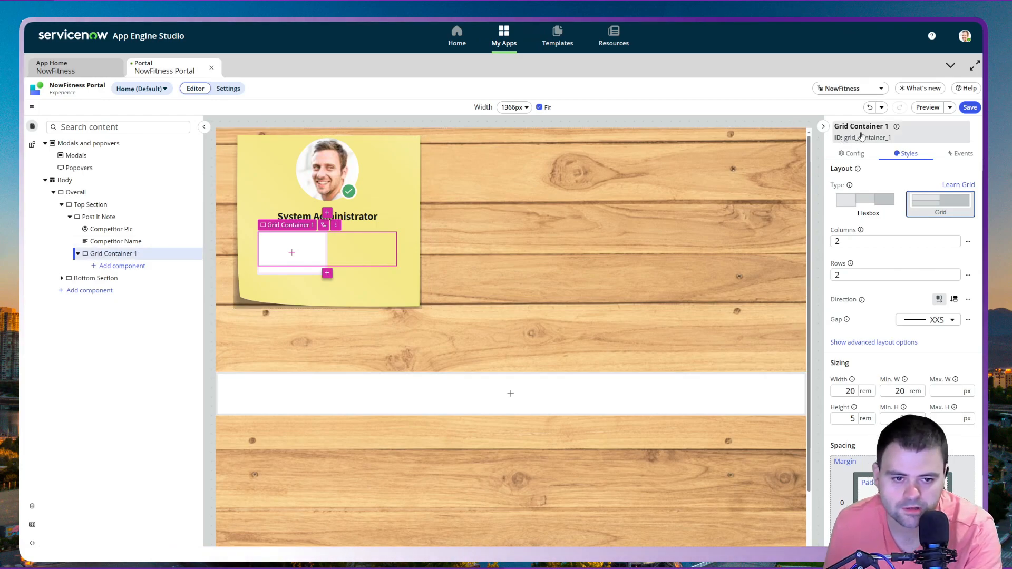
Step: Rename the grid container with the label Connections and the component ID connections
click(897, 127)
triple_click(805, 189)
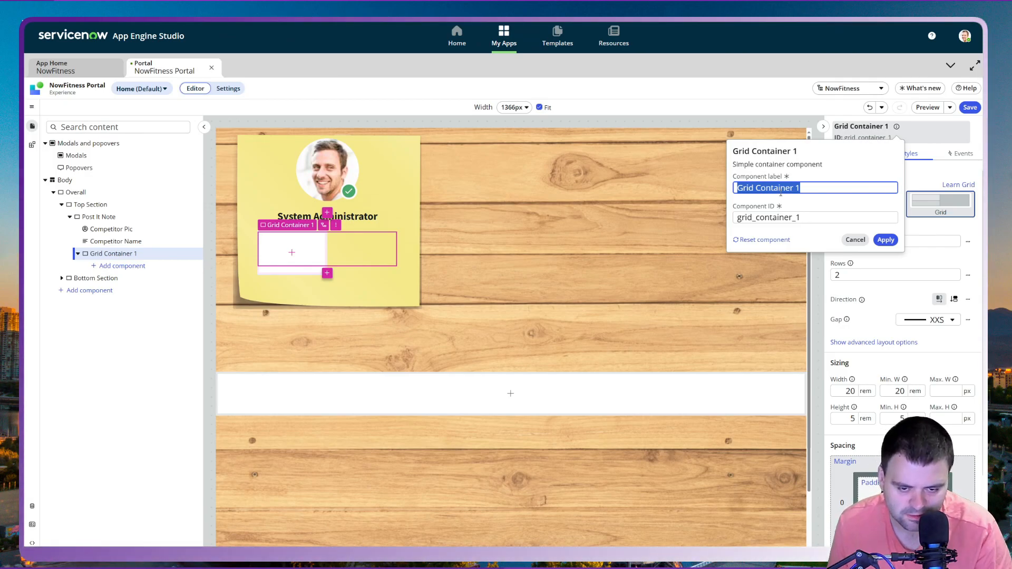
text(Connections)
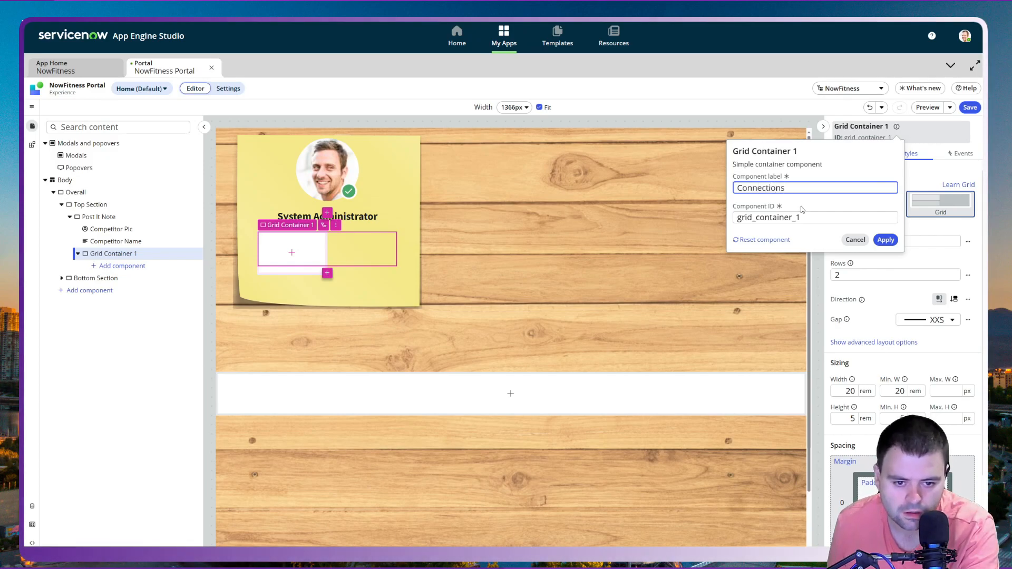
drag(801, 218, 740, 221)
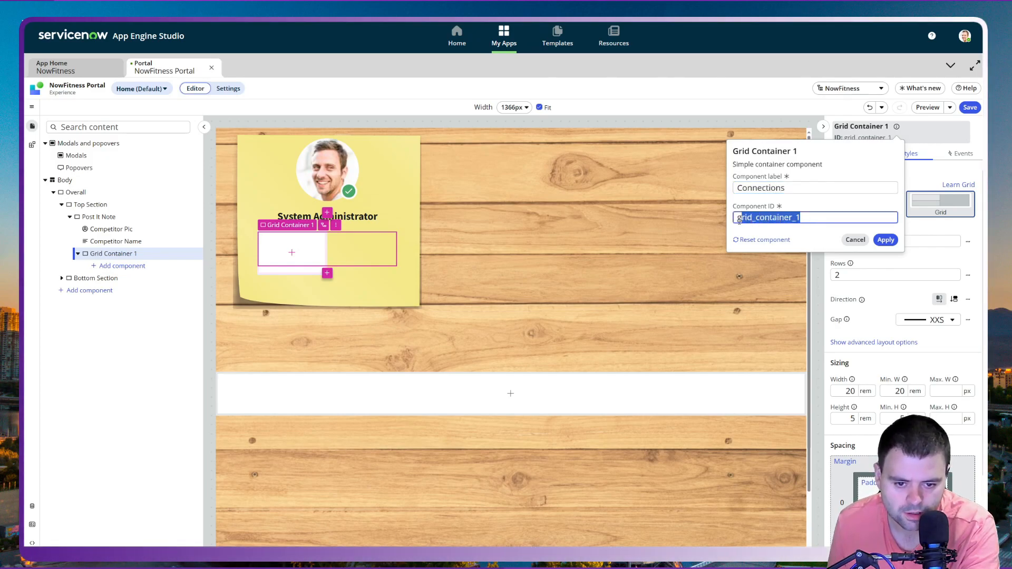
text(connections)
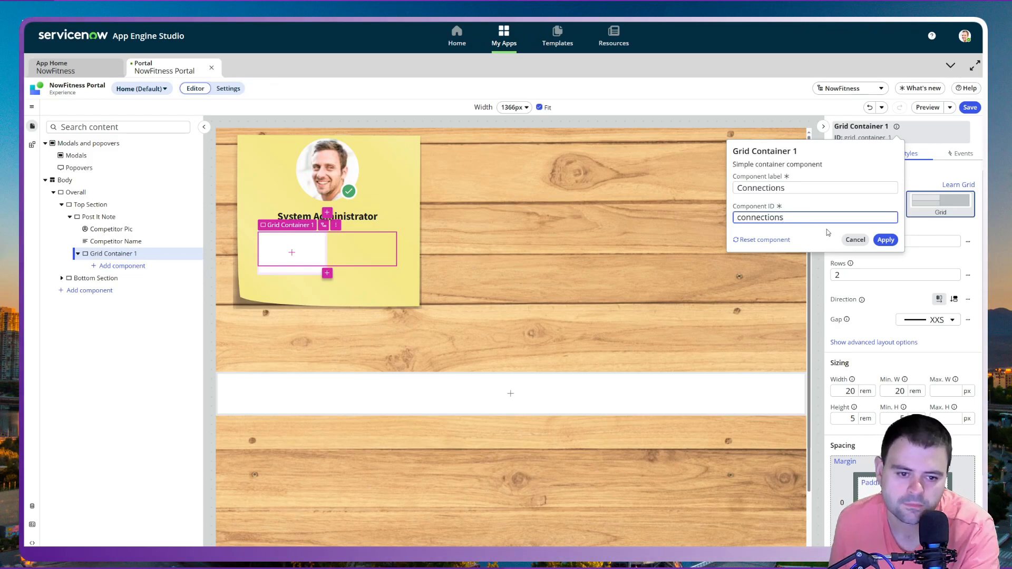
click(886, 240)
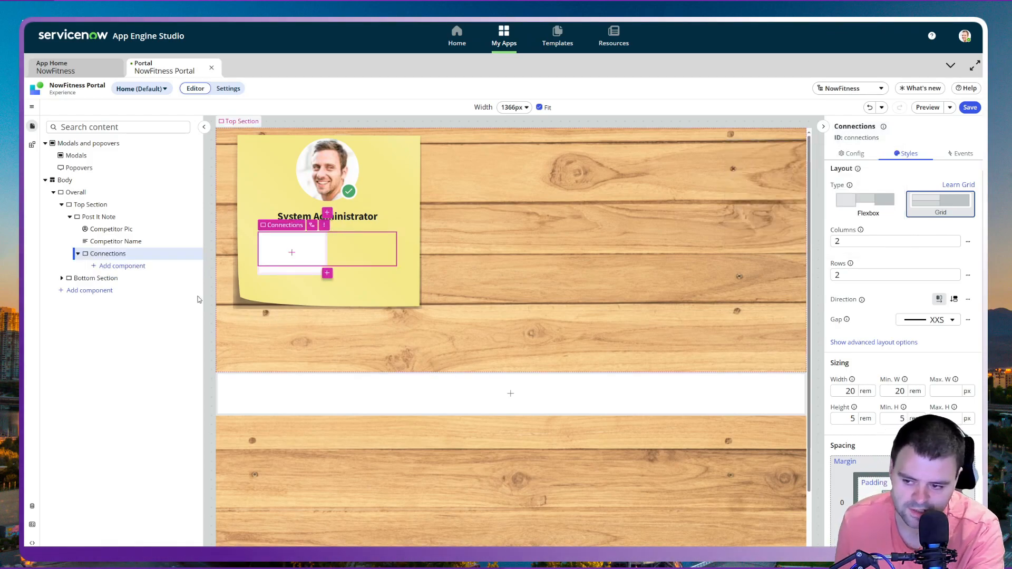
Step: Add an Image component inside Connections with no preset, for manual configuration
click(137, 267)
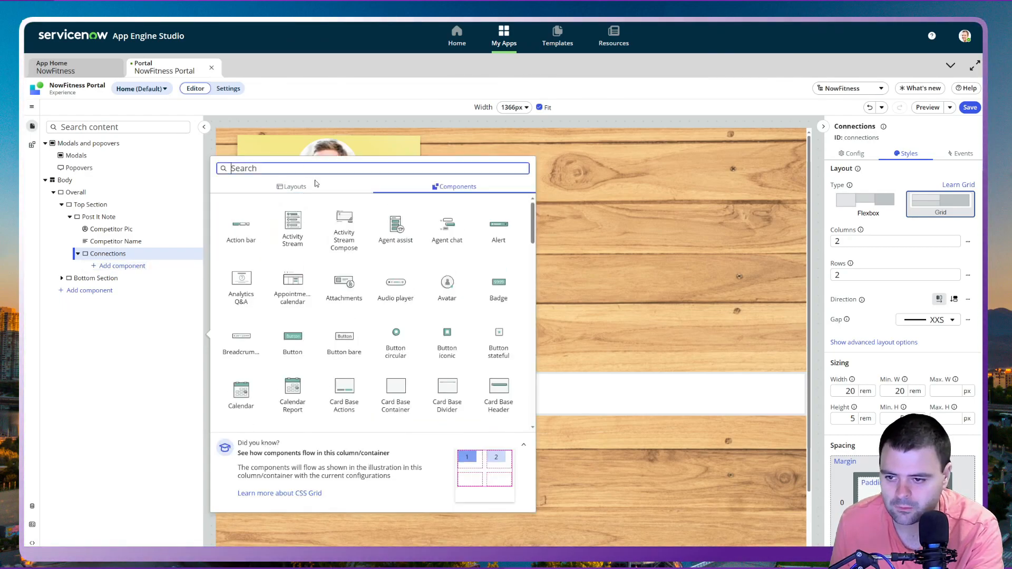
scroll(446, 235, down, 6)
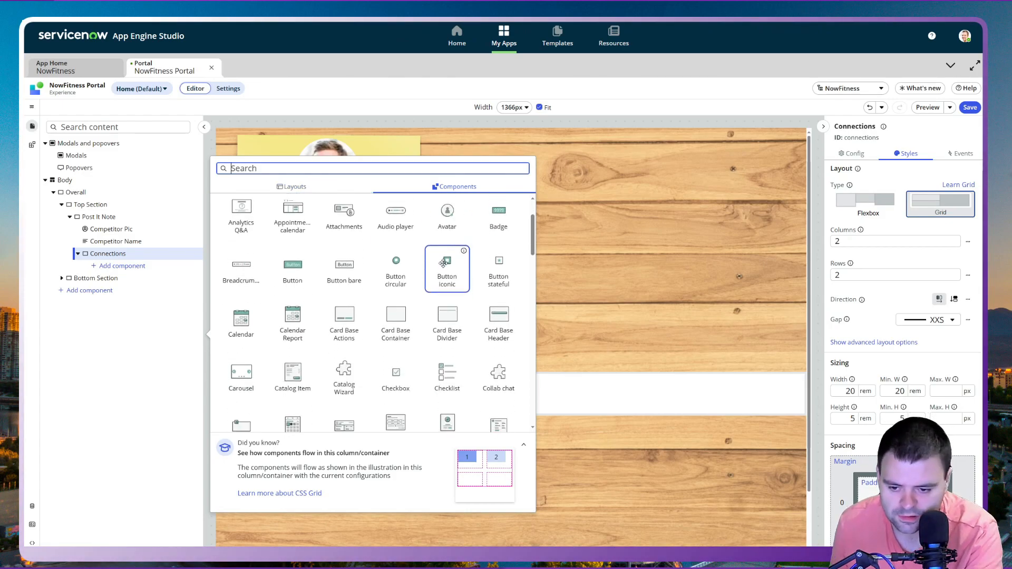
scroll(431, 261, down, 6)
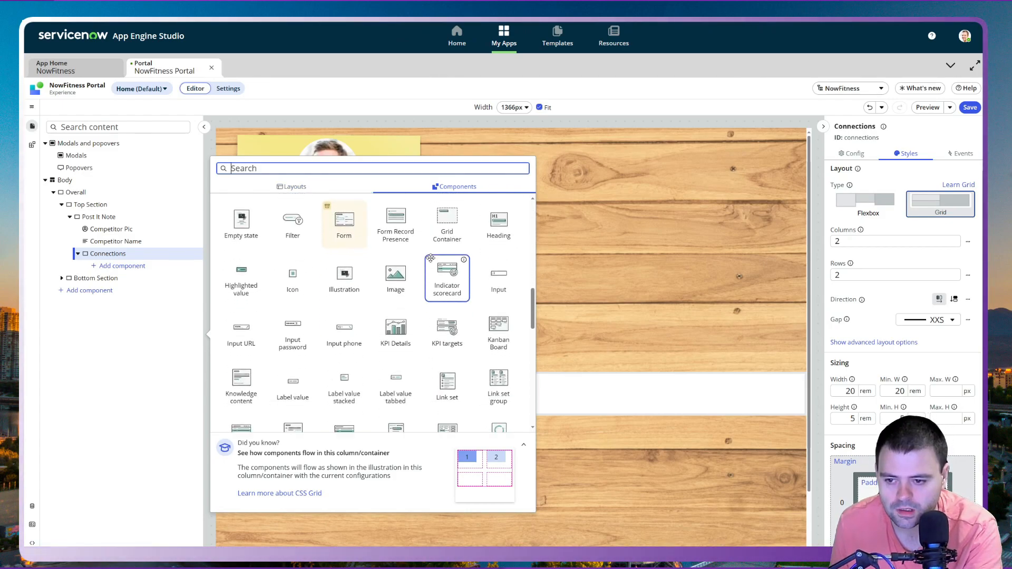
key(Escape)
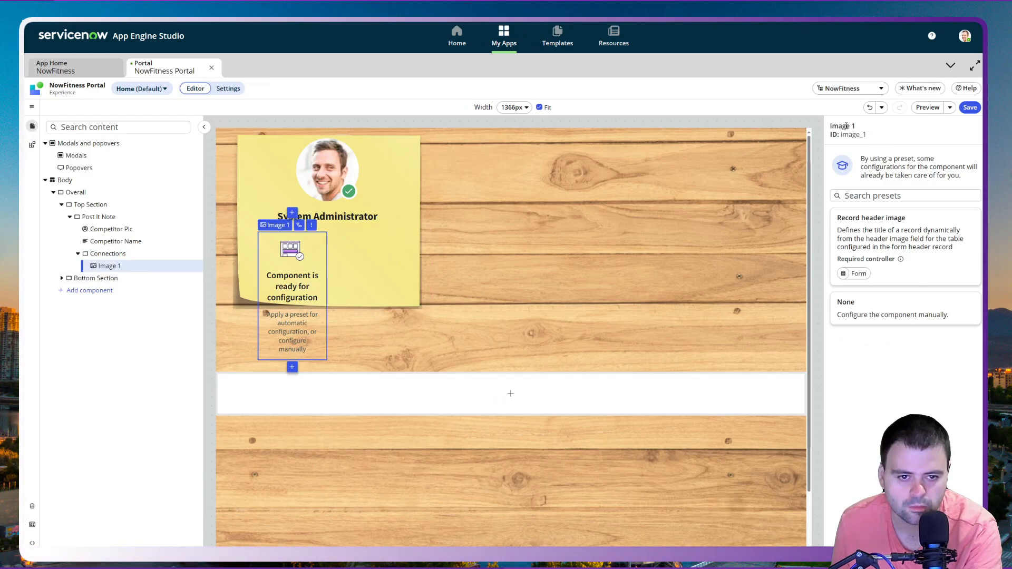
click(921, 300)
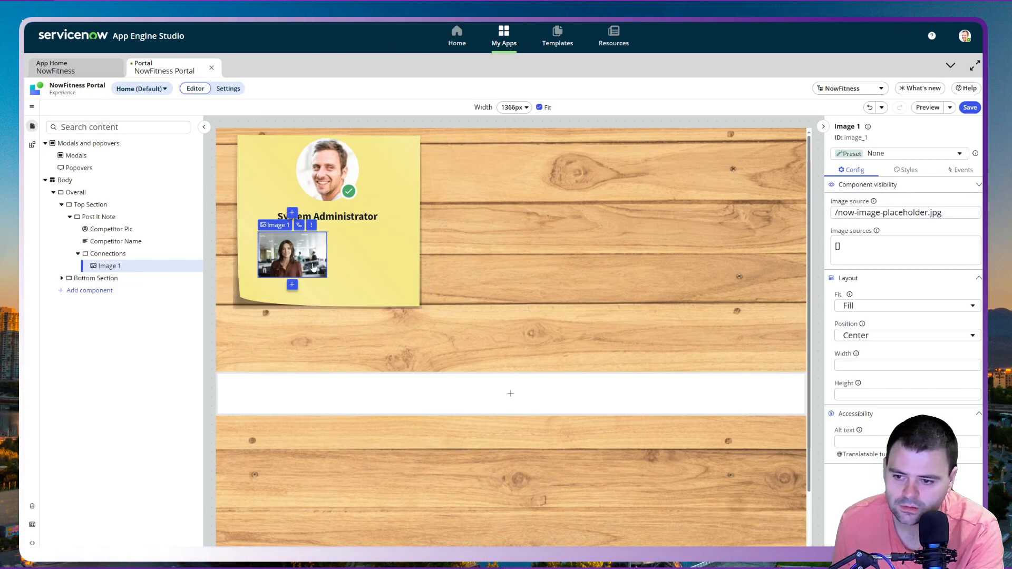
Step: Rename the new image with the label Strava Icon and the component ID strava_icon
click(847, 128)
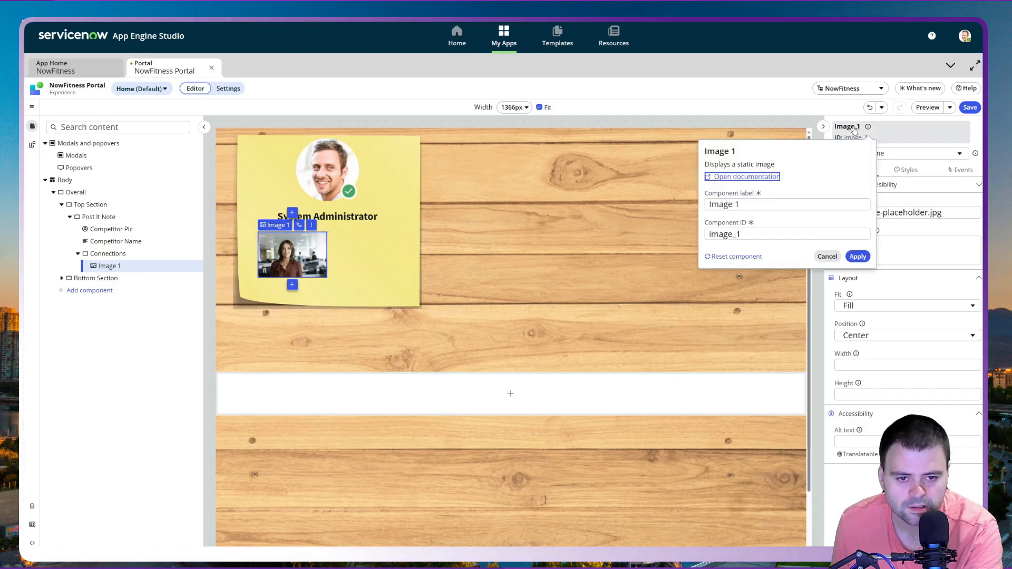
drag(747, 204, 708, 205)
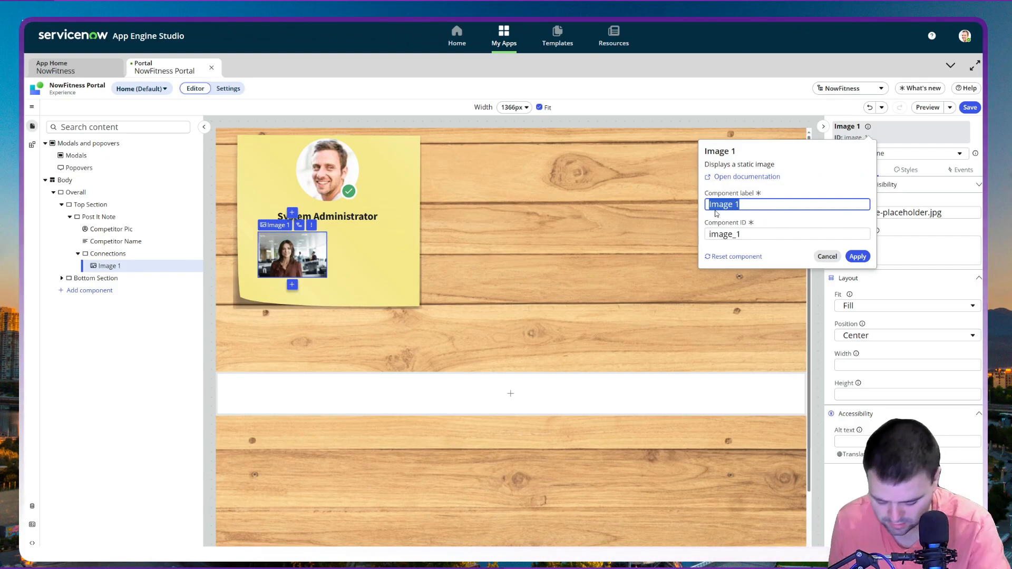
text(Stra)
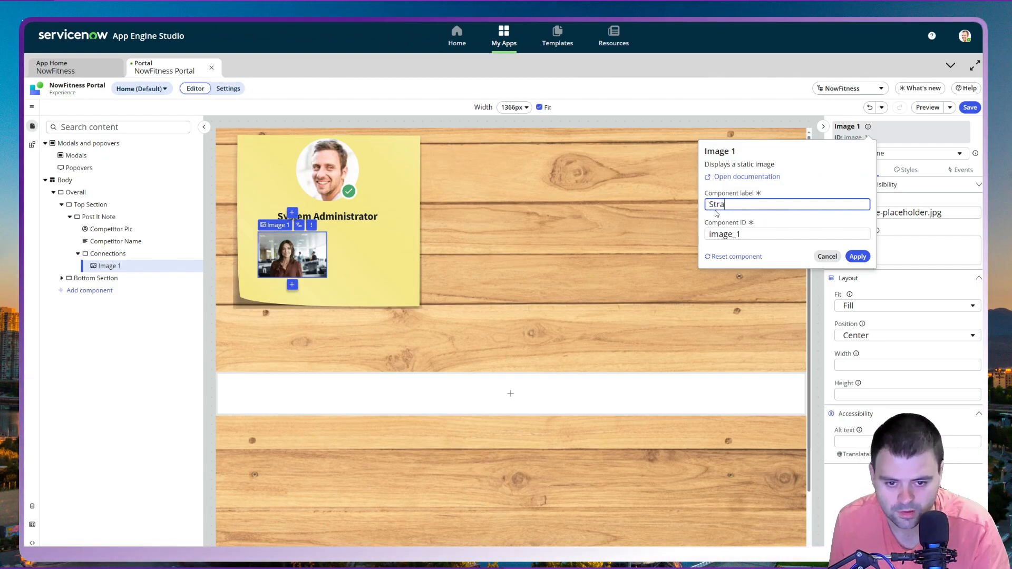
text(va Id)
click(748, 234)
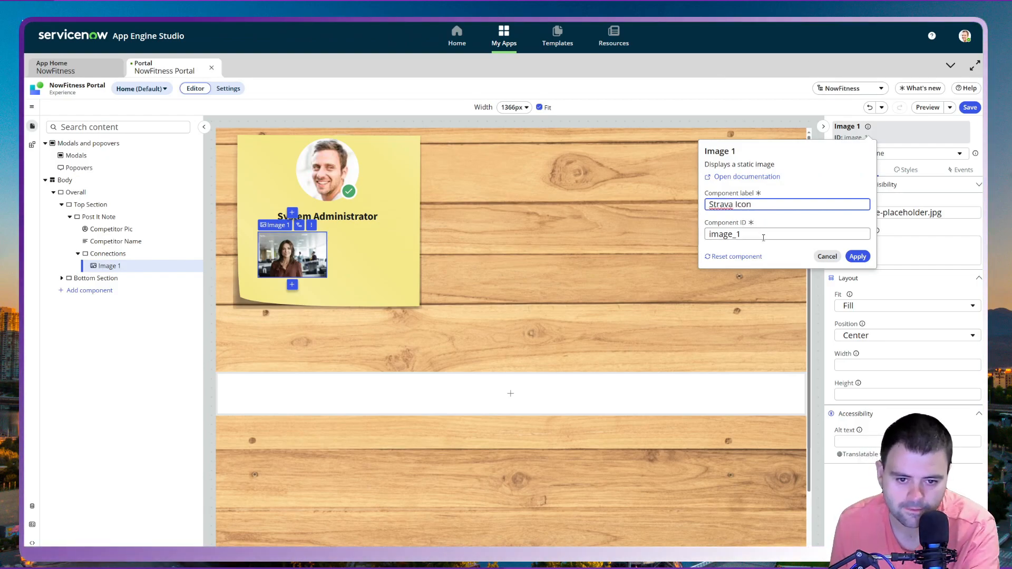
text(strava_icon)
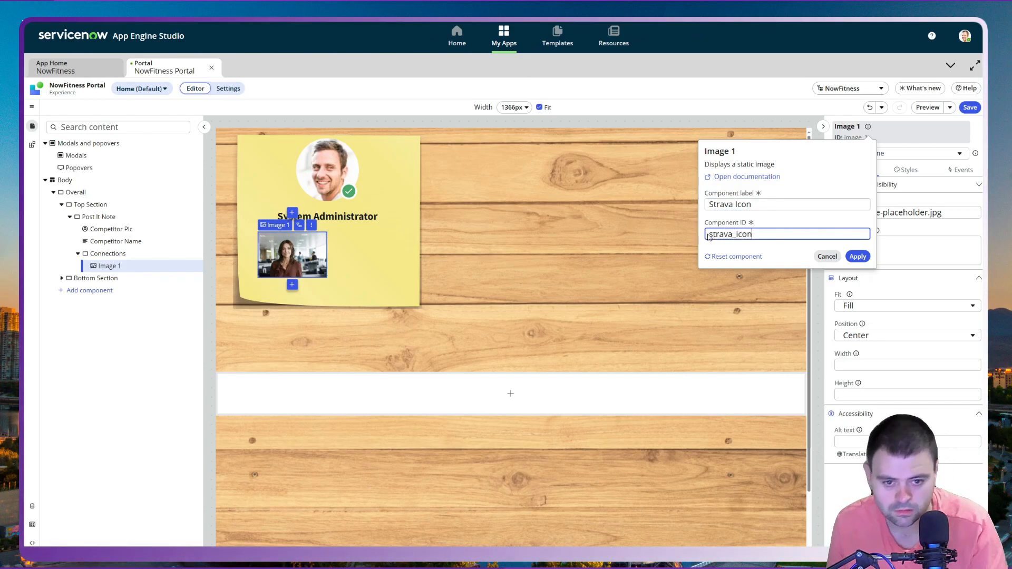
click(858, 256)
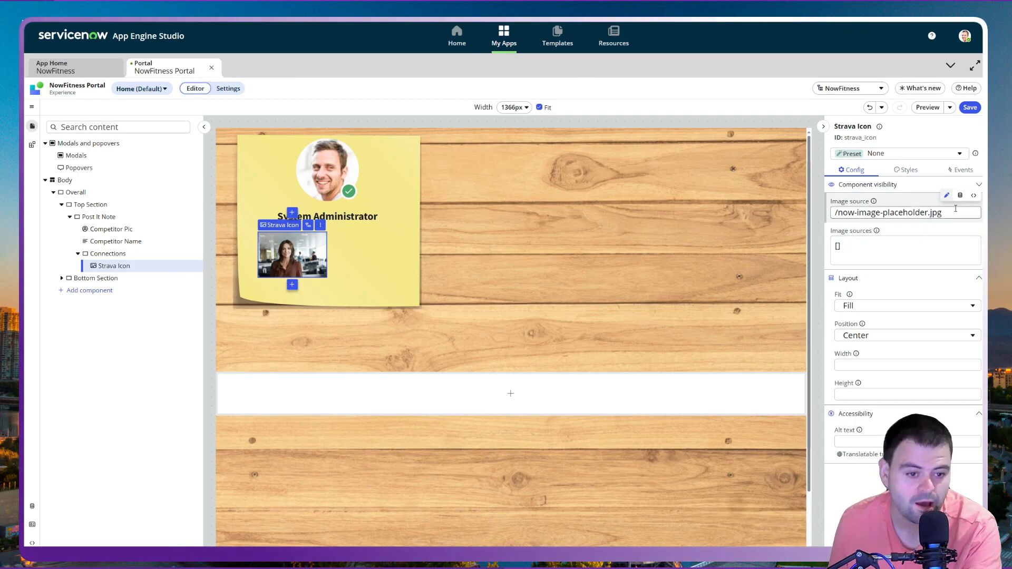
Step: Copy the Strava image's name from the Images list and set Strava Icon's image source to x_514426_nowfitn_0.strava.png
drag(948, 209, 831, 214)
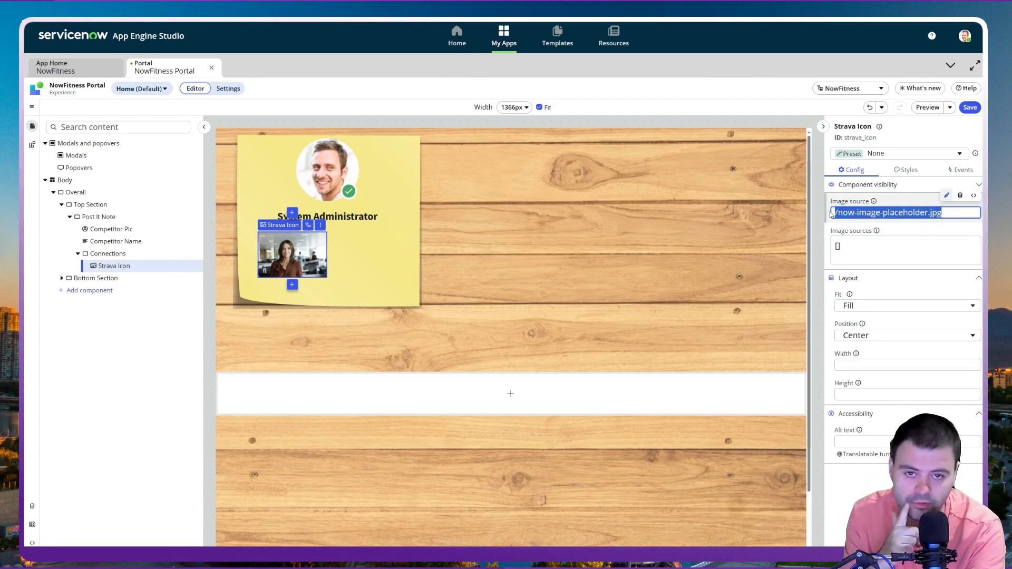
click(860, 212)
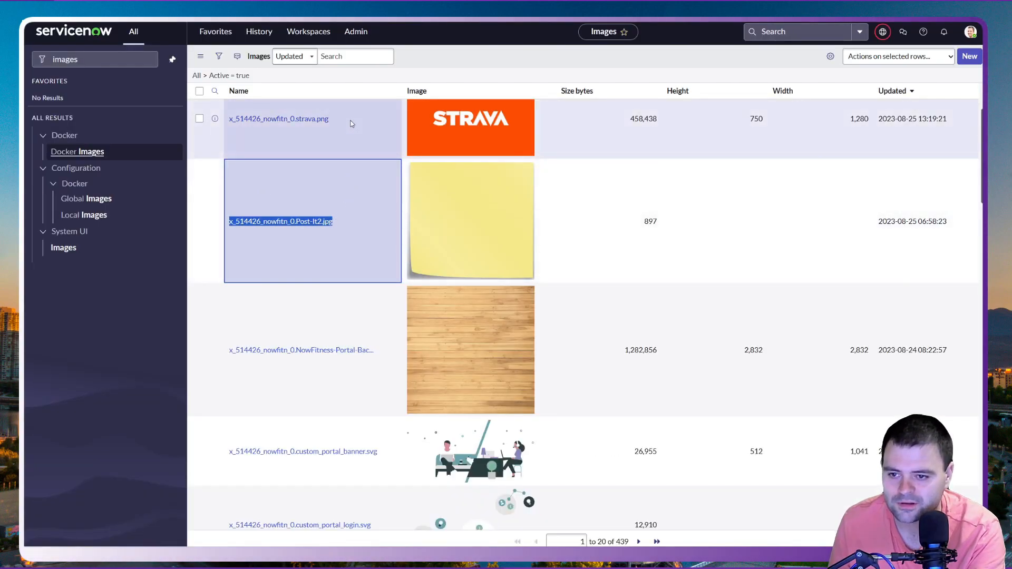
drag(329, 120, 231, 120)
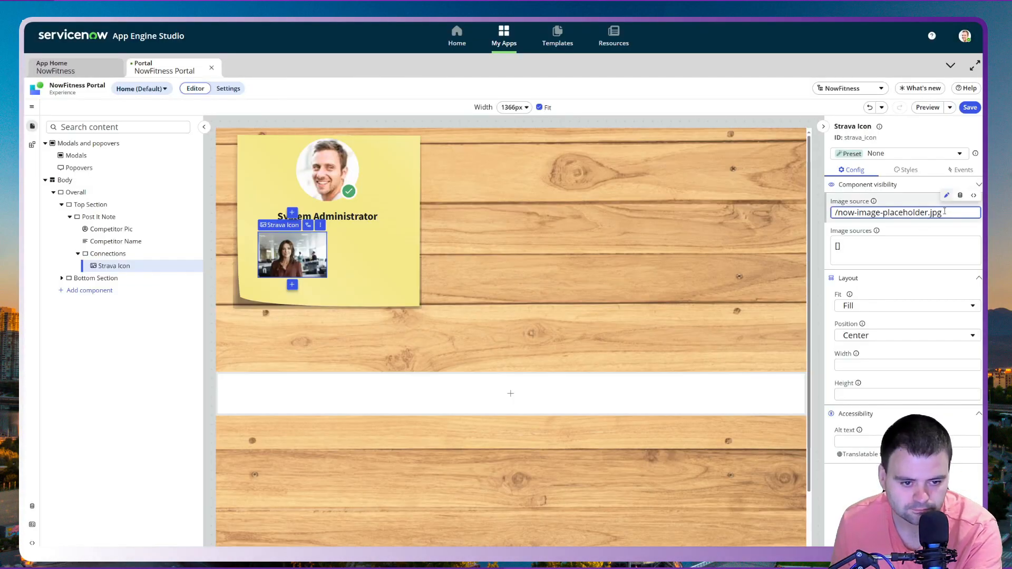
drag(944, 211, 827, 217)
text(x_514426_nowfitn_0.strava.png)
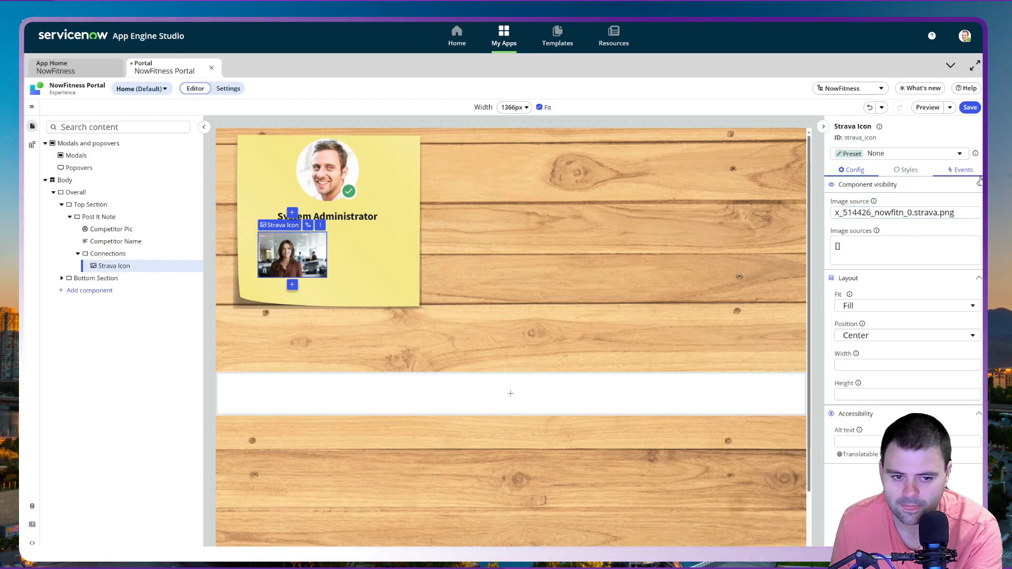
Step: Add a Rich text component directly after Strava Icon inside the Connections grid
click(939, 242)
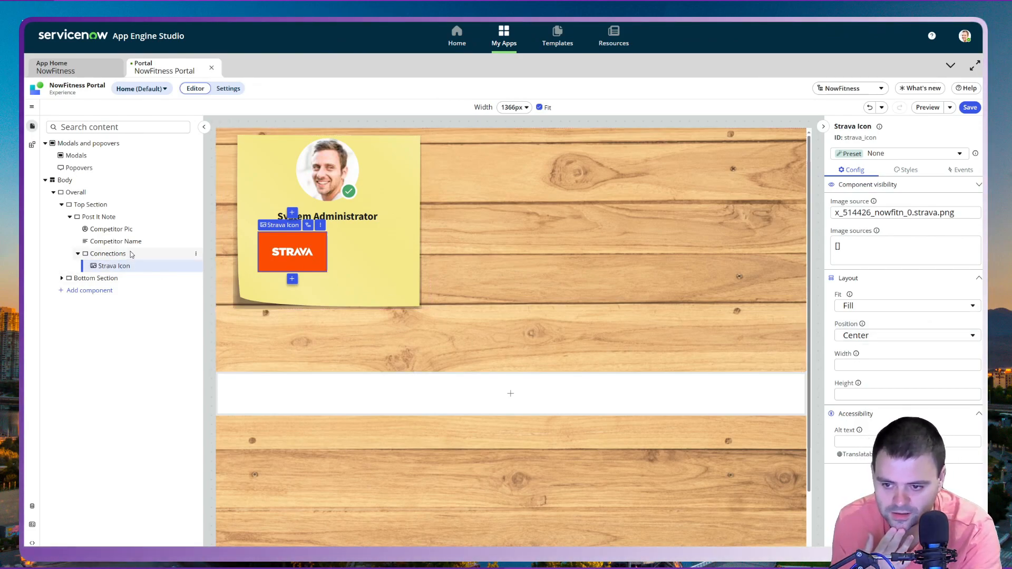
click(108, 254)
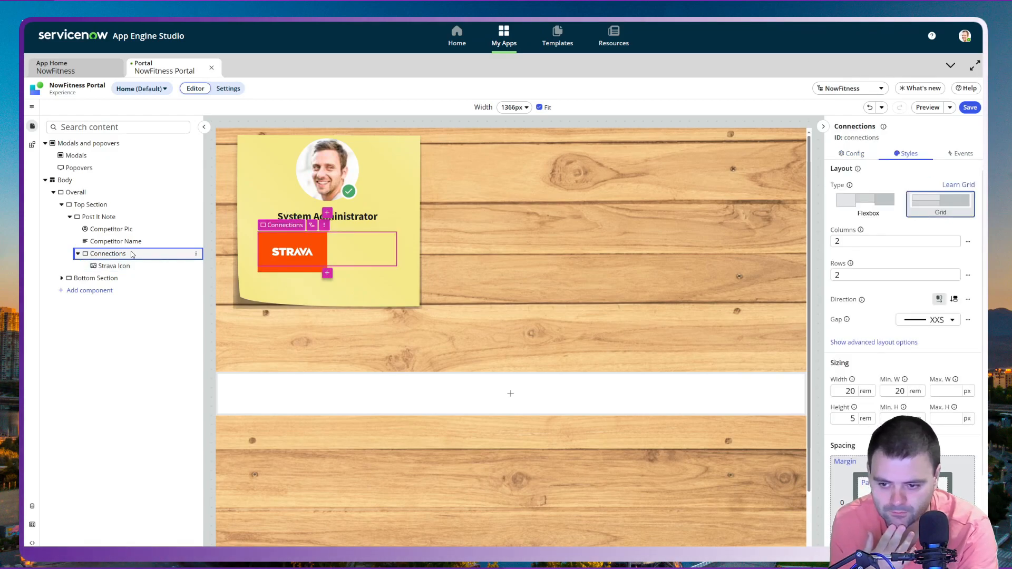
click(133, 267)
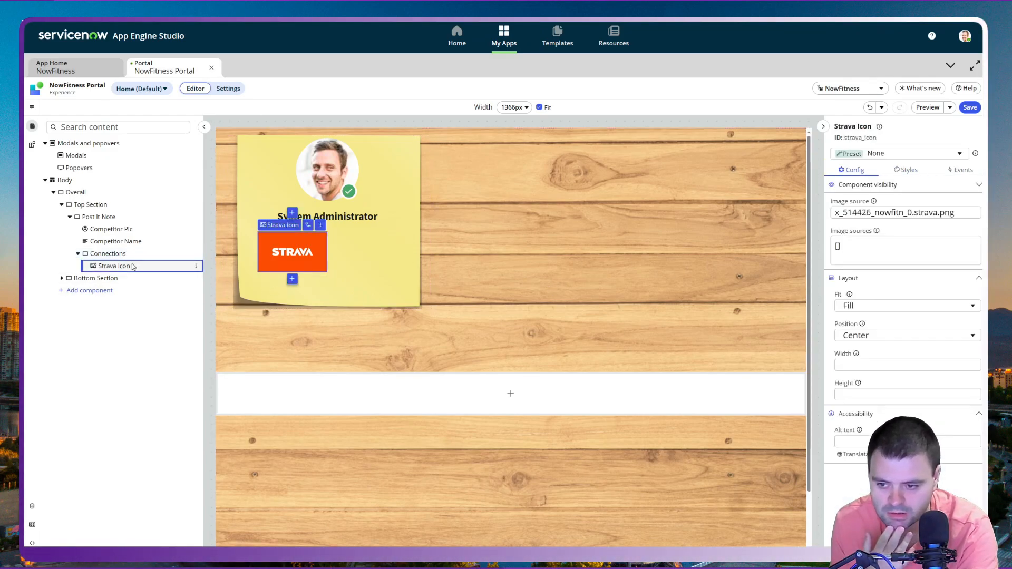
click(130, 255)
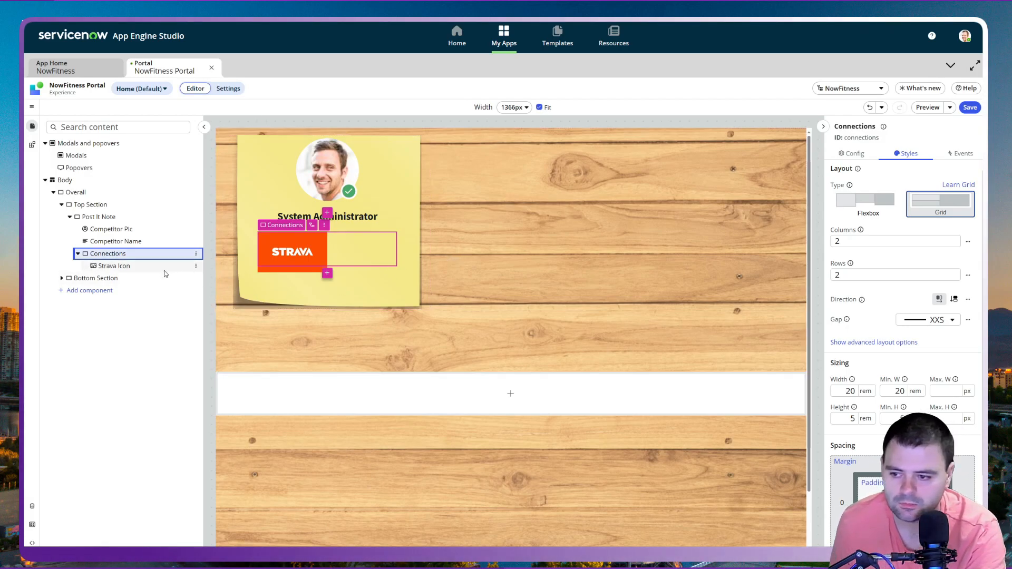
click(195, 267)
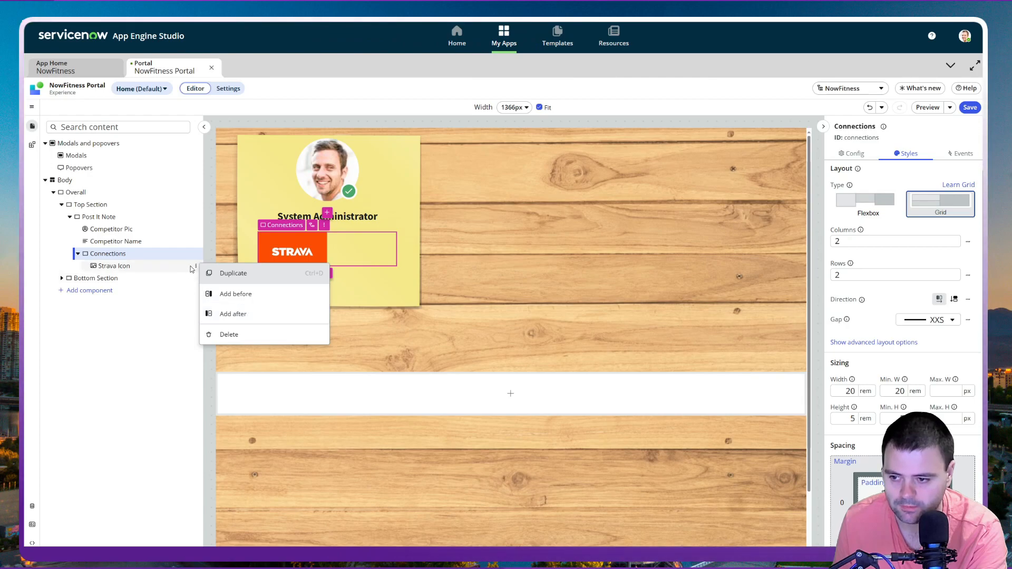
click(229, 315)
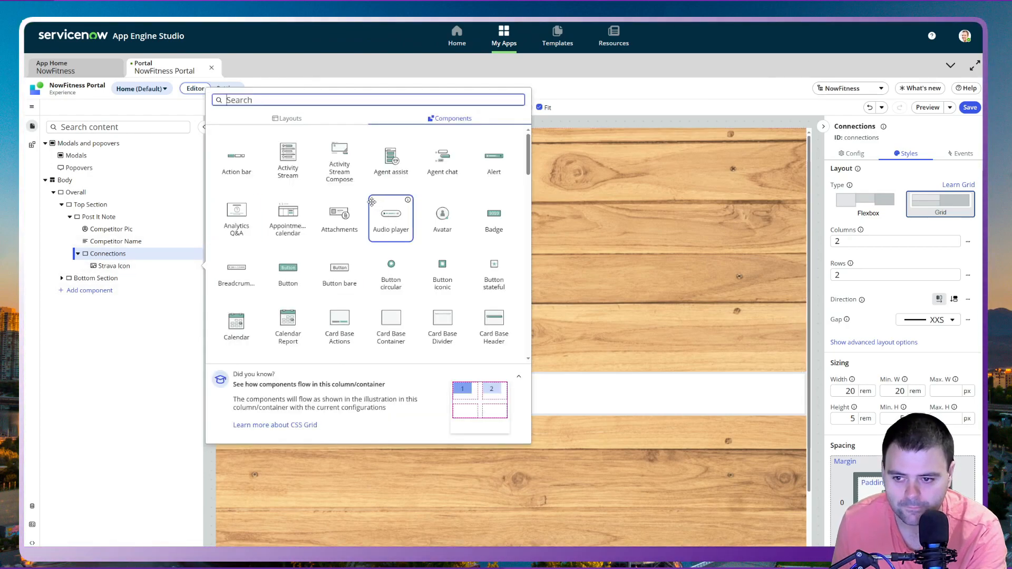
scroll(380, 211, down, 12)
scroll(389, 222, down, 2)
scroll(391, 225, down, 3)
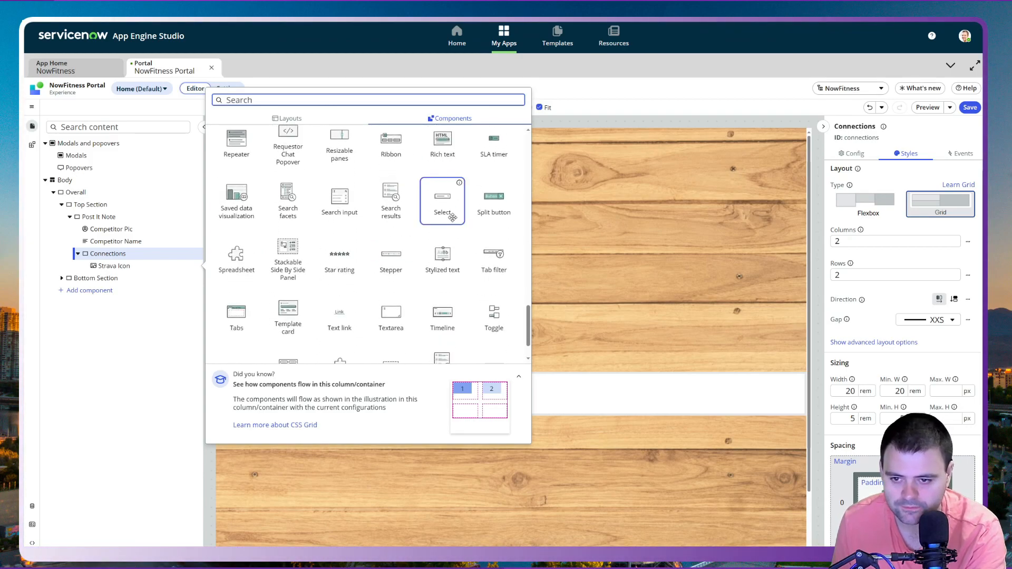
click(444, 149)
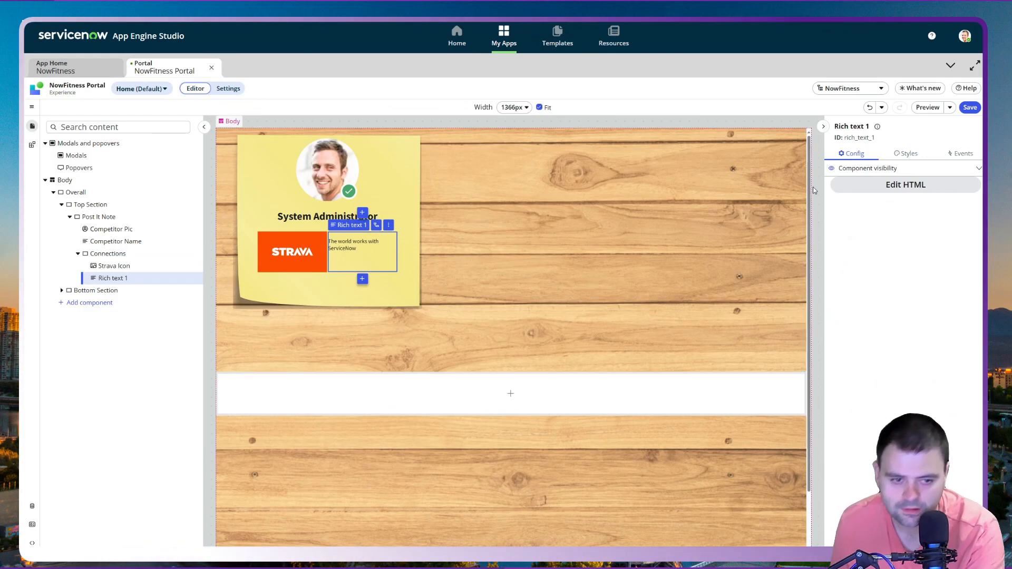
Step: Replace the rich text component's default sentence with Not Connected and colour the text red
click(896, 186)
drag(439, 272, 323, 275)
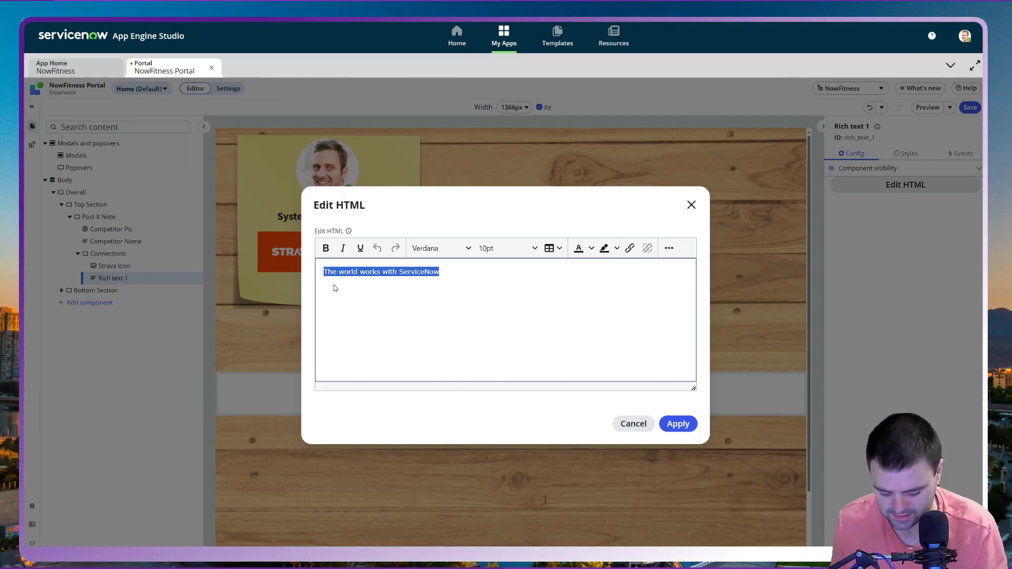
text(Not Connected)
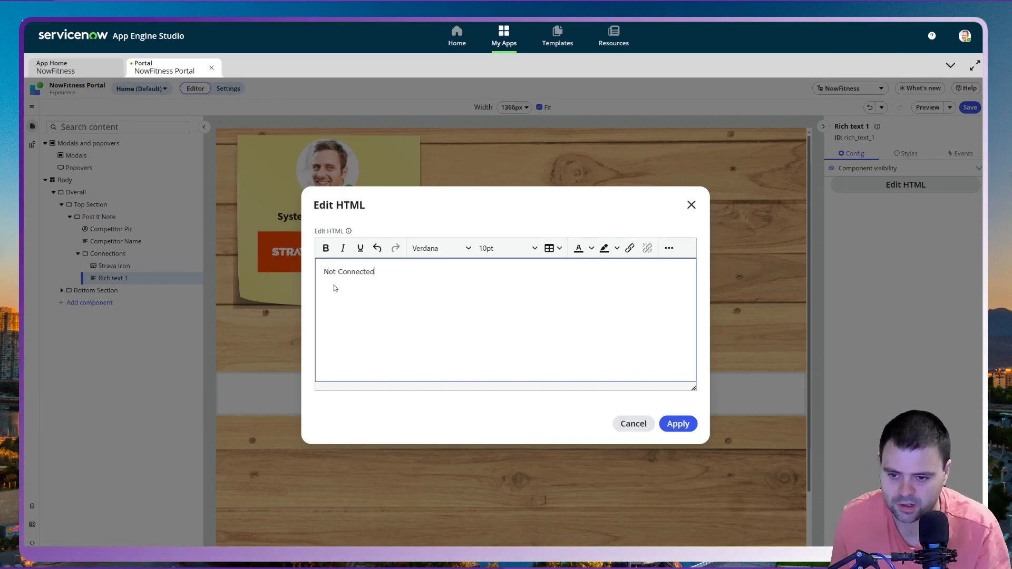
drag(390, 276, 319, 275)
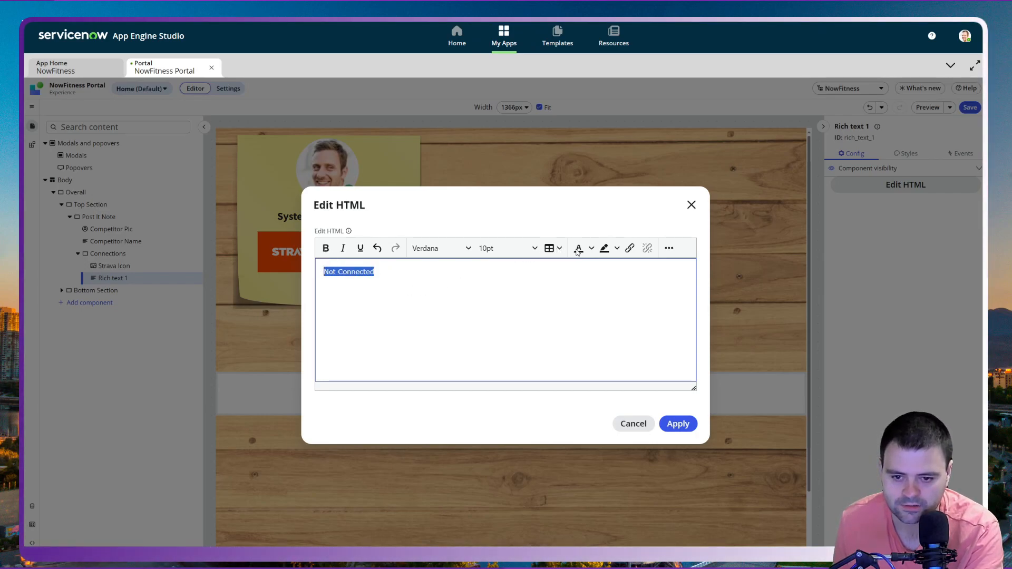
click(592, 252)
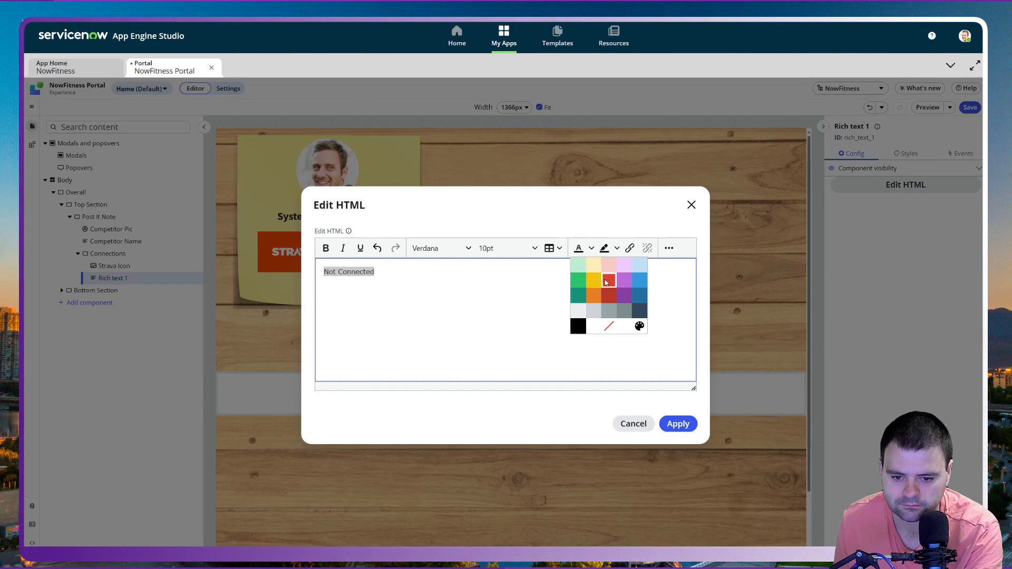
click(608, 282)
click(404, 288)
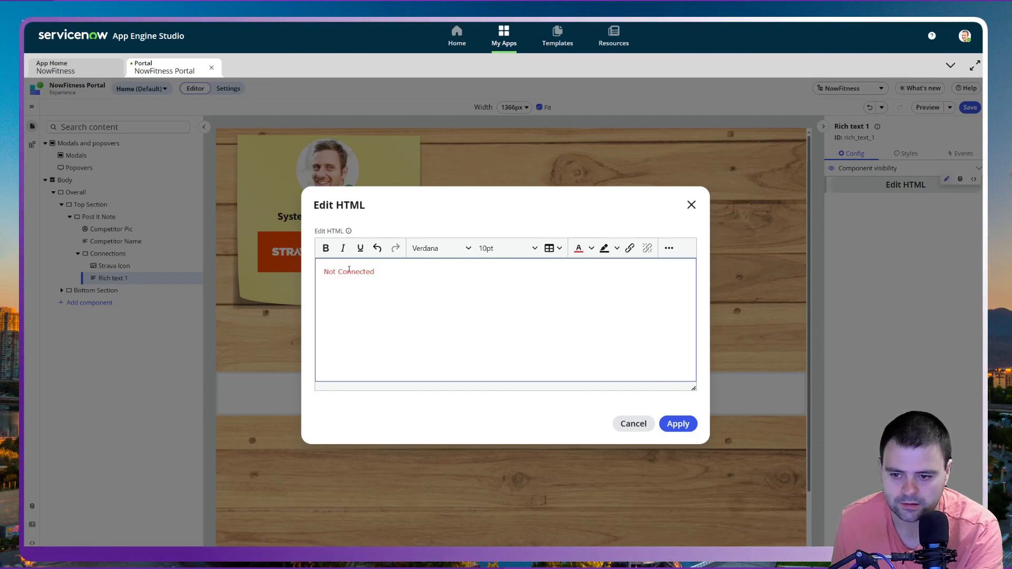
Step: Set the Not Connected text's font size to 14pt and apply the HTML edits
drag(388, 270, 319, 274)
click(534, 247)
click(511, 333)
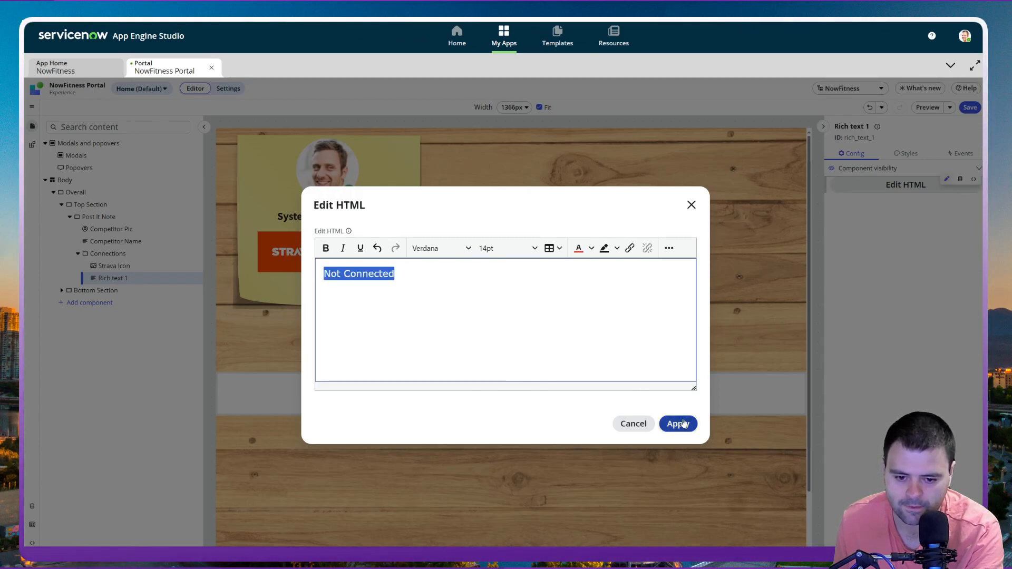
click(678, 424)
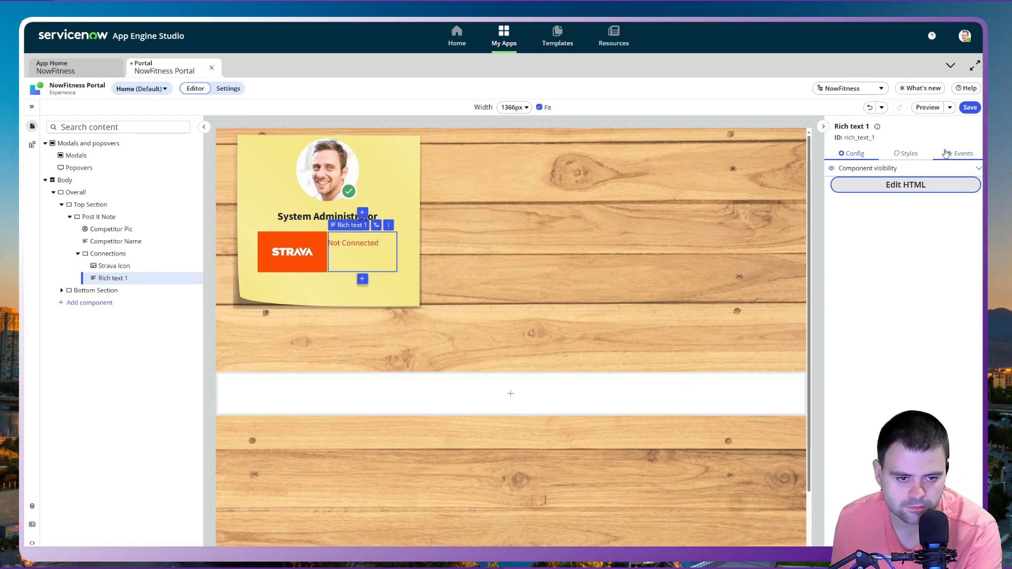
Step: Rename the rich text component with the label Strava Connection and the component ID strava_connection
click(913, 154)
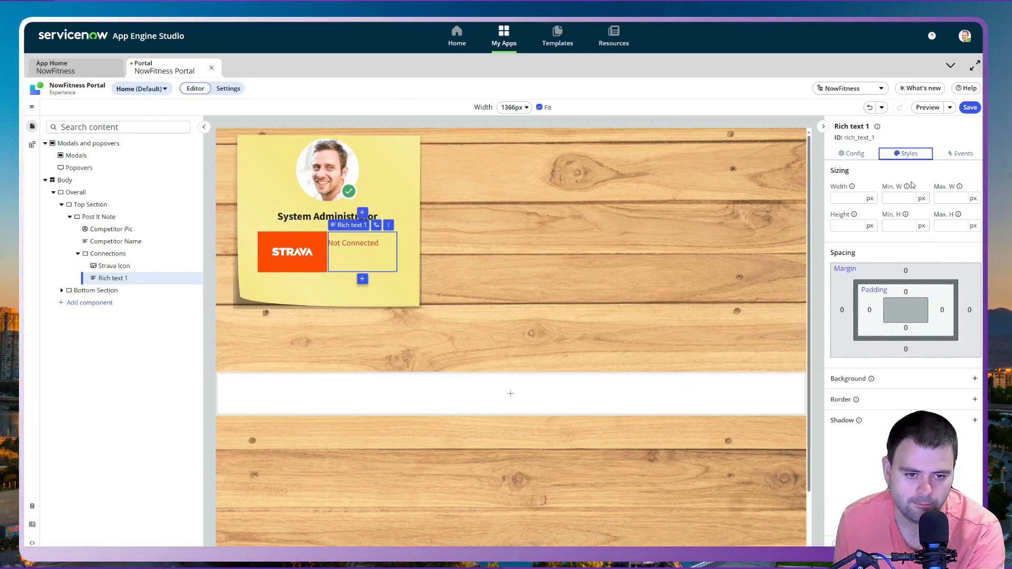
click(855, 154)
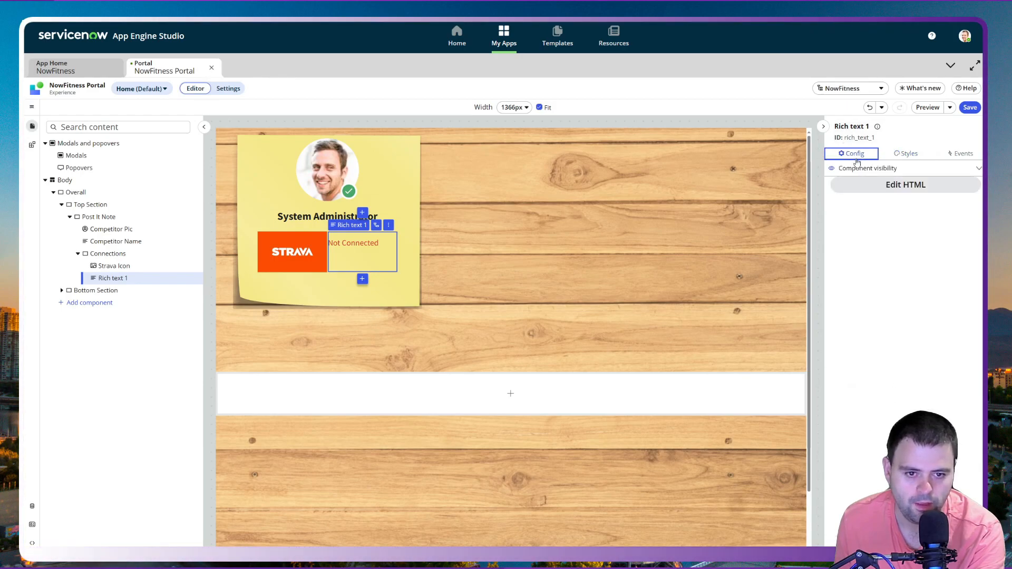
click(852, 129)
triple_click(778, 205)
text(Strava Connection)
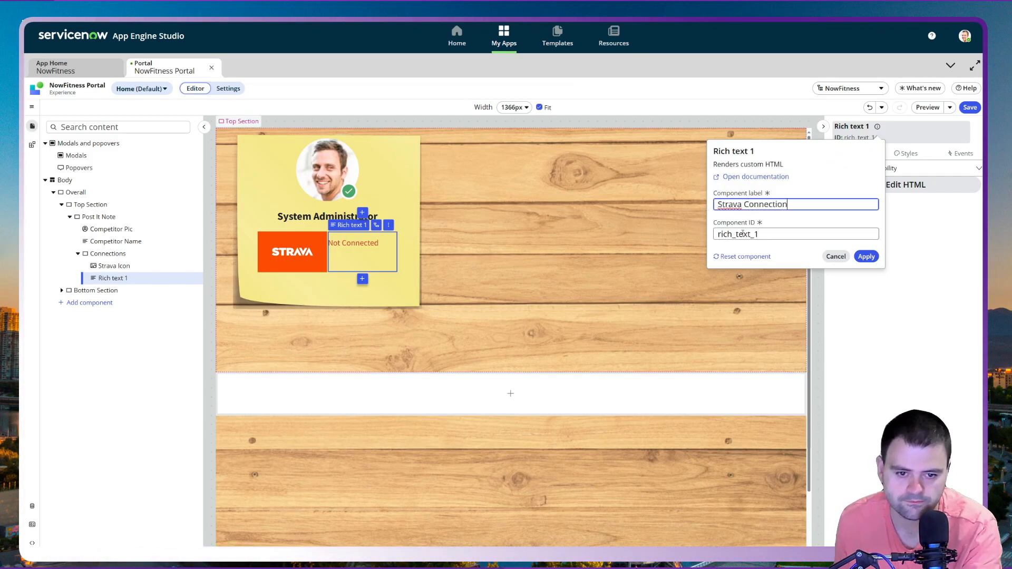
key(Tab)
click(774, 233)
text(s)
drag(773, 234, 718, 237)
text(ss)
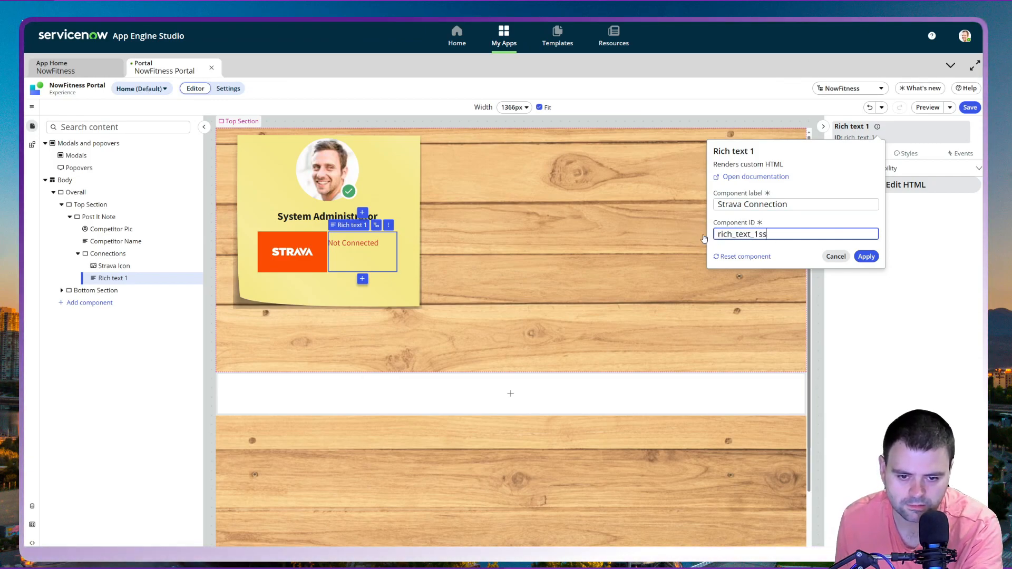
text(rtava)
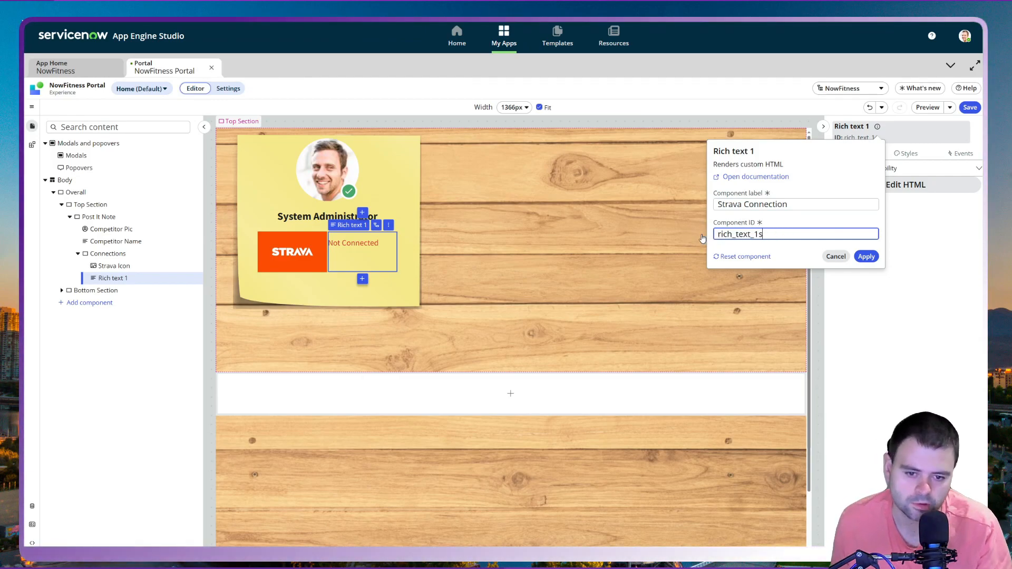
text(strava_connection)
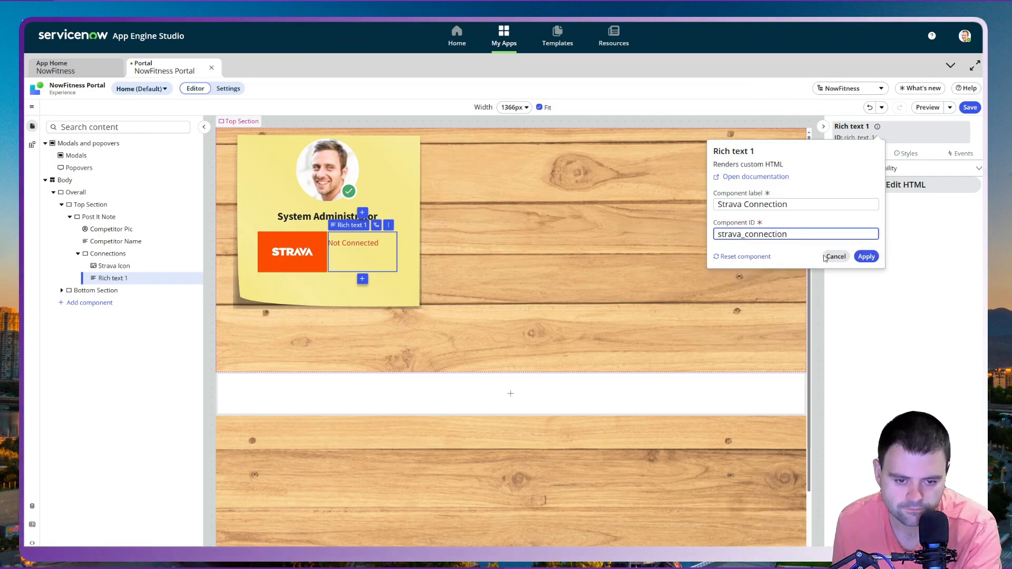
click(866, 256)
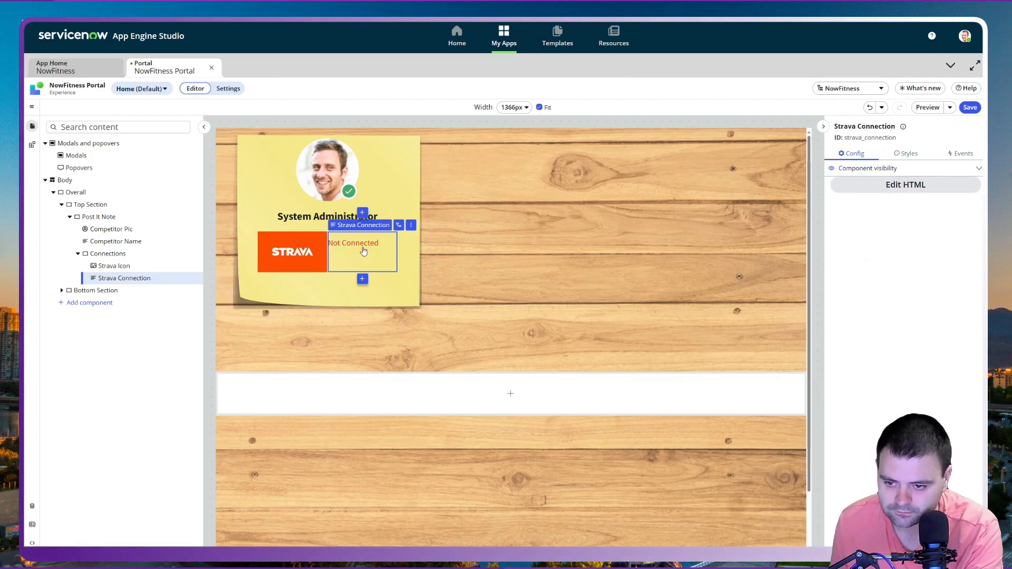
Step: Show the Connections grid's advanced layout options and centre its justify items, justify content and align items settings
click(110, 254)
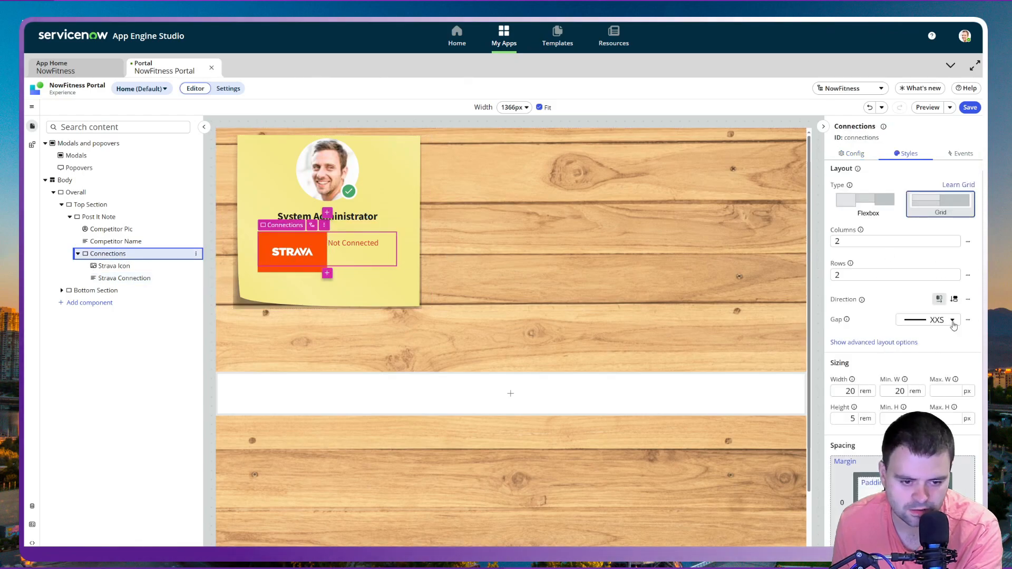
scroll(917, 346, down, 2)
scroll(918, 348, up, 2)
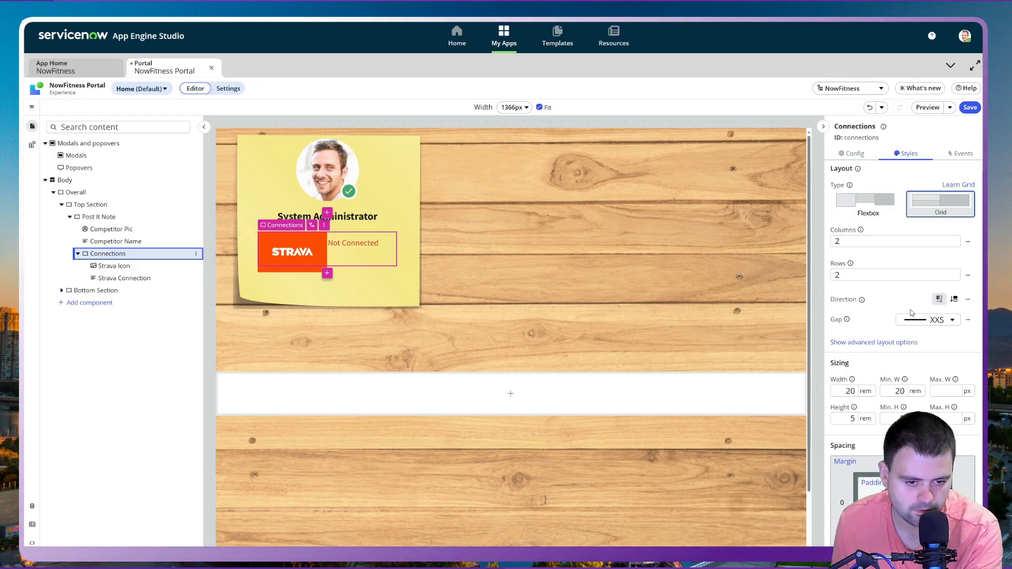
click(912, 344)
scroll(931, 310, down, 1)
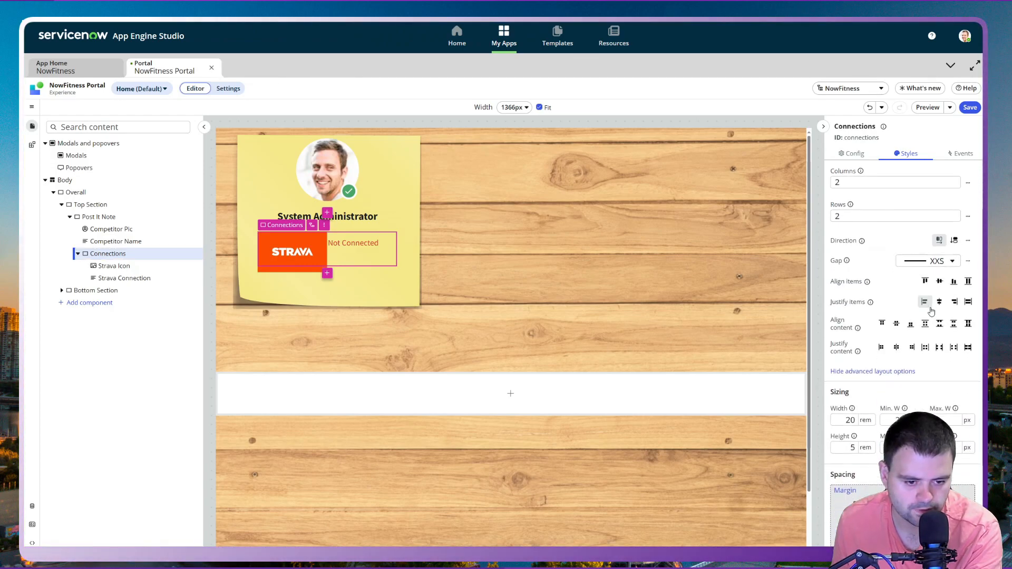
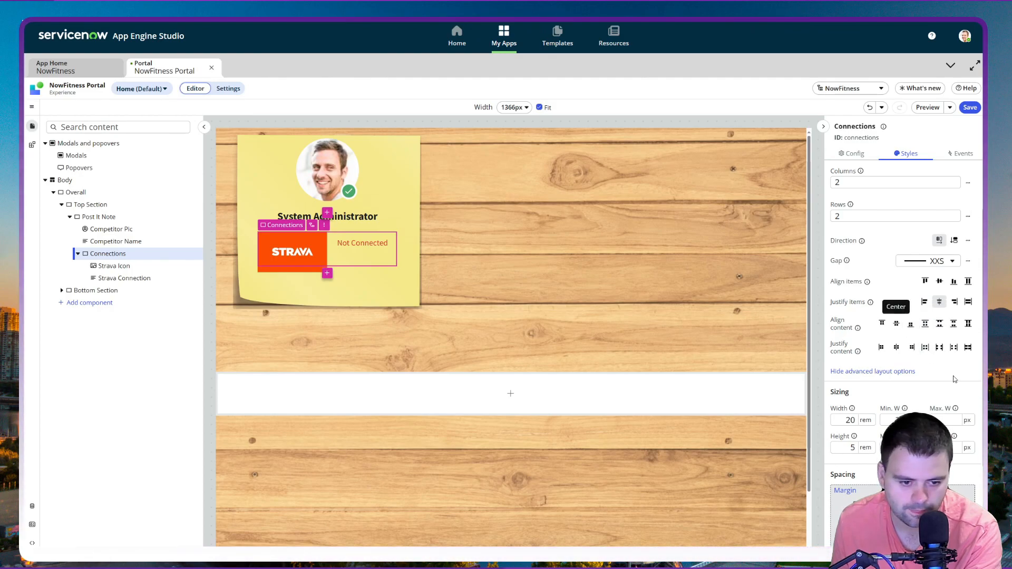
click(898, 347)
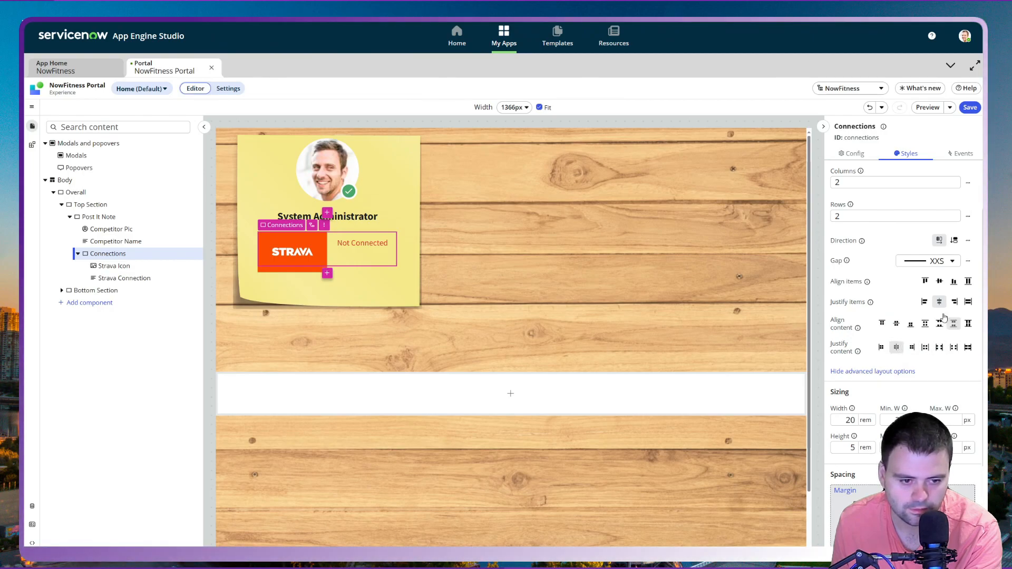
click(941, 282)
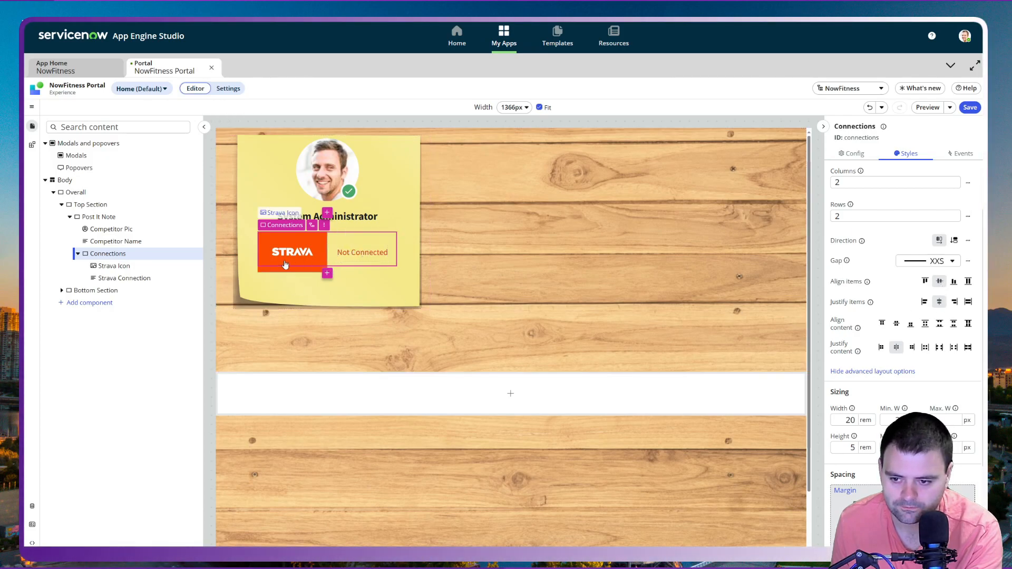
Step: Add an Image component after Strava Connection in the Connections grid with no preset, for manual configuration
click(196, 279)
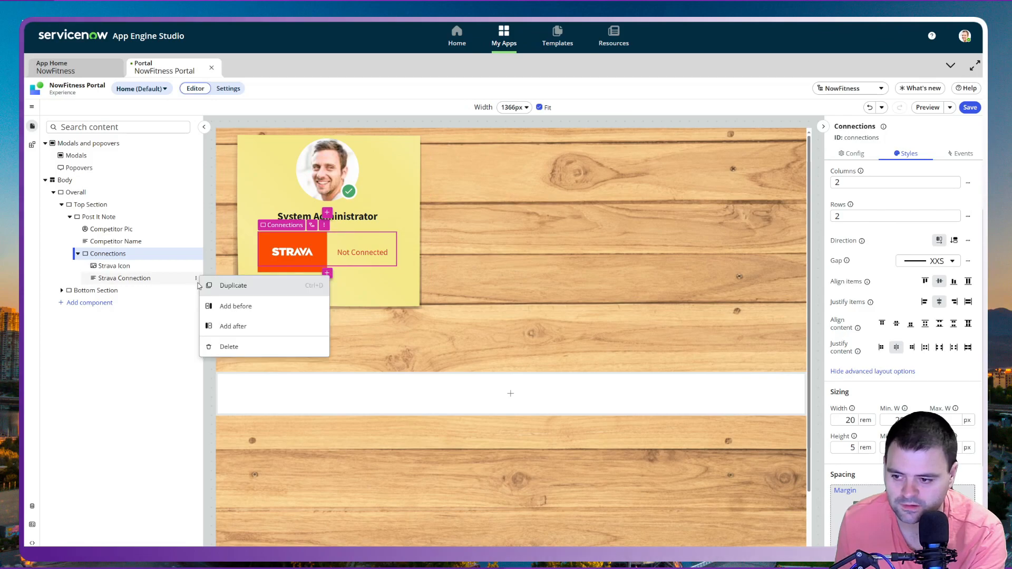
click(249, 327)
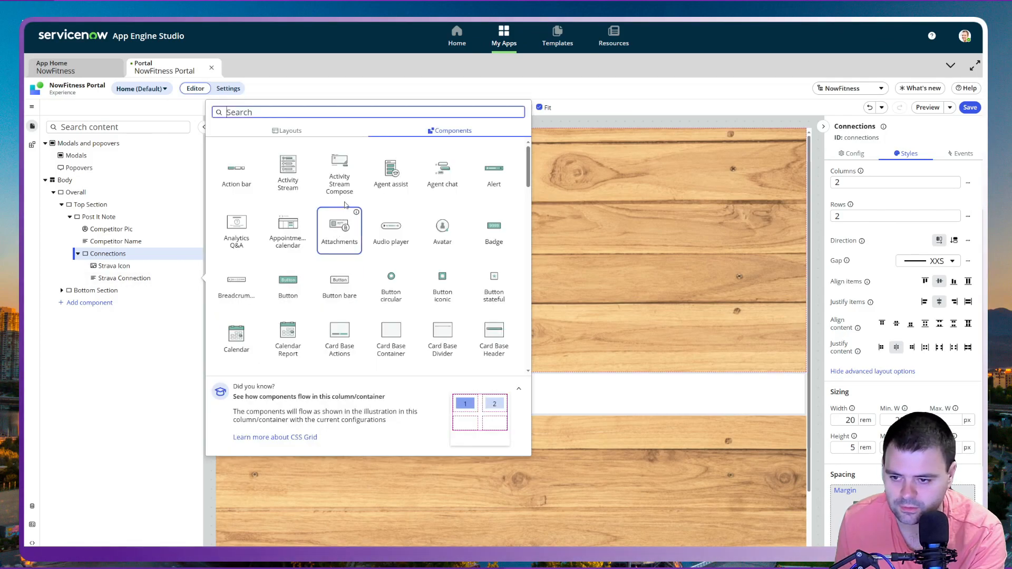
scroll(443, 258, down, 5)
scroll(454, 265, down, 3)
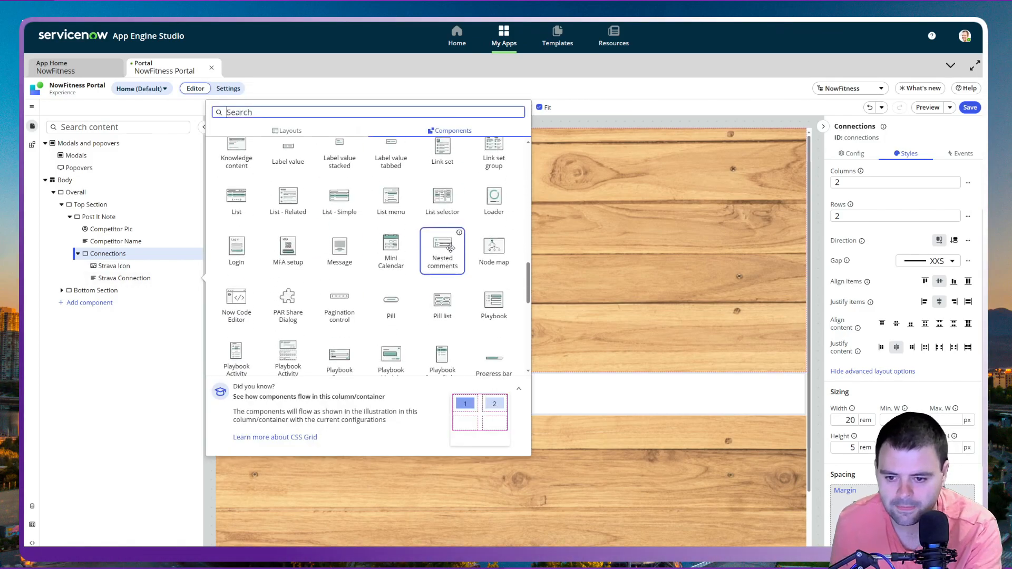
scroll(441, 244, up, 3)
scroll(365, 261, up, 2)
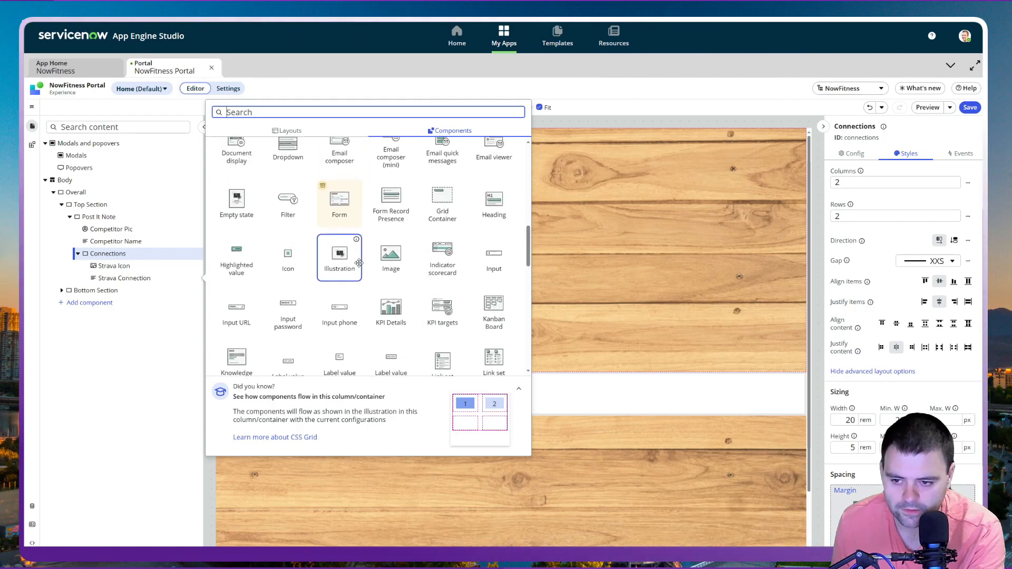
scroll(388, 271, down, 3)
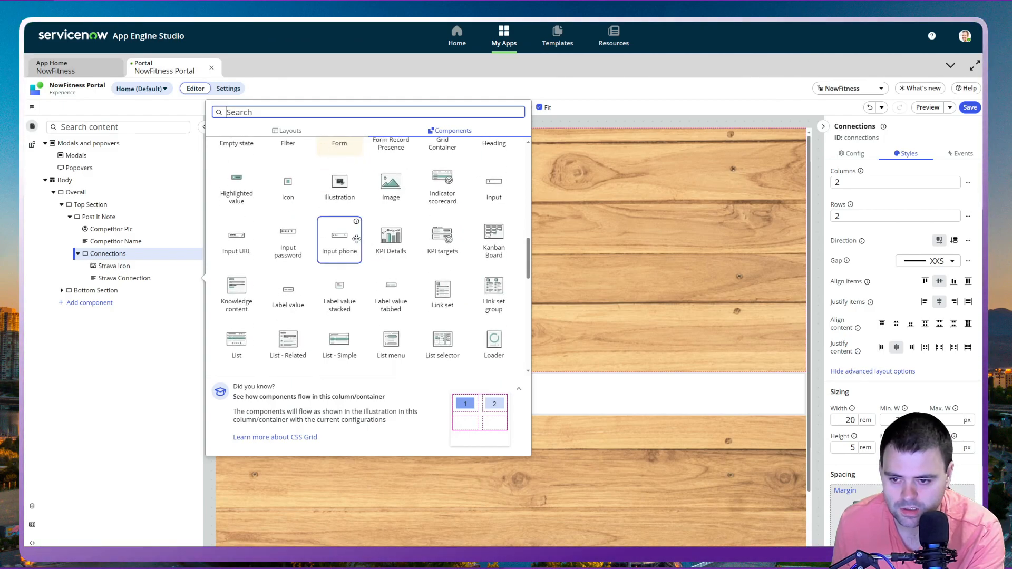
key(Escape)
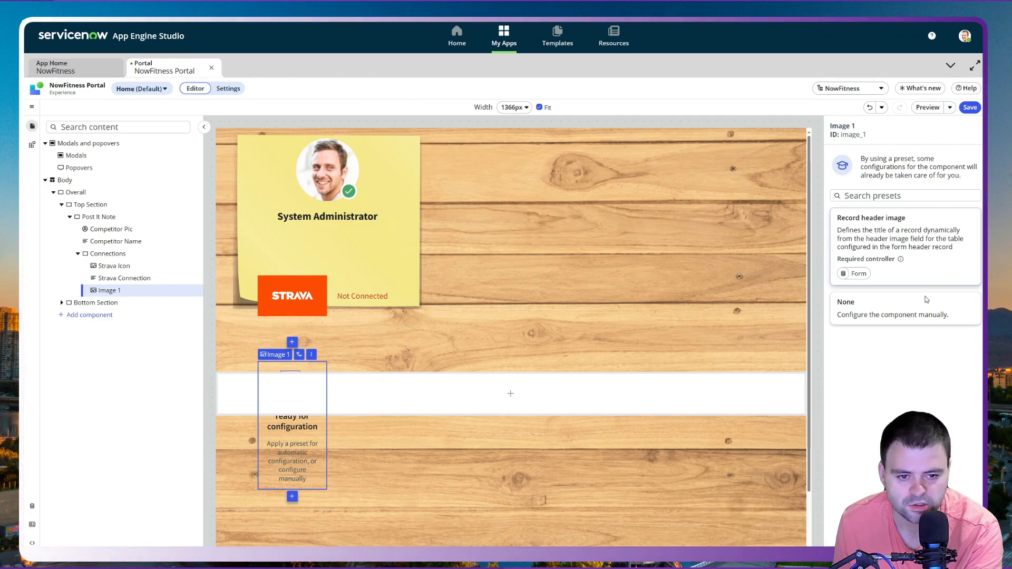
Step: Rename the new image component with the label MFP Icon and the component ID mfp_icon
click(849, 131)
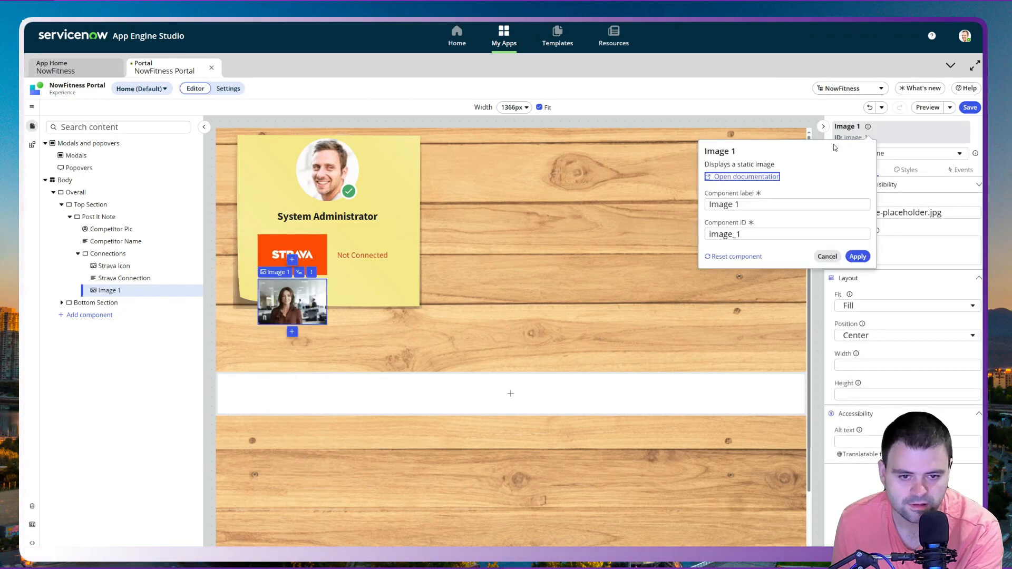
click(746, 204)
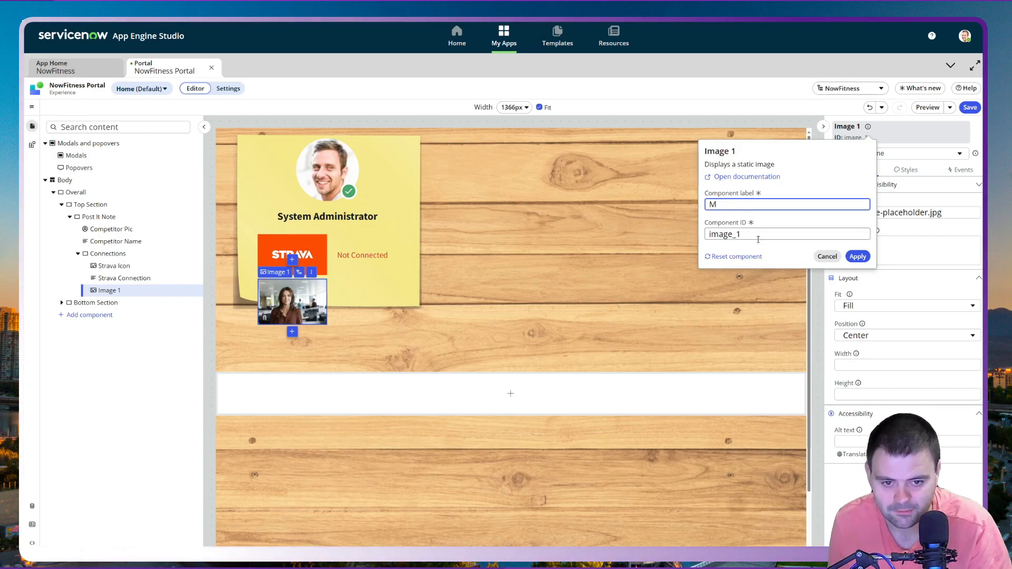
text(MFP Icon)
drag(758, 239, 706, 237)
text(mfp_icon)
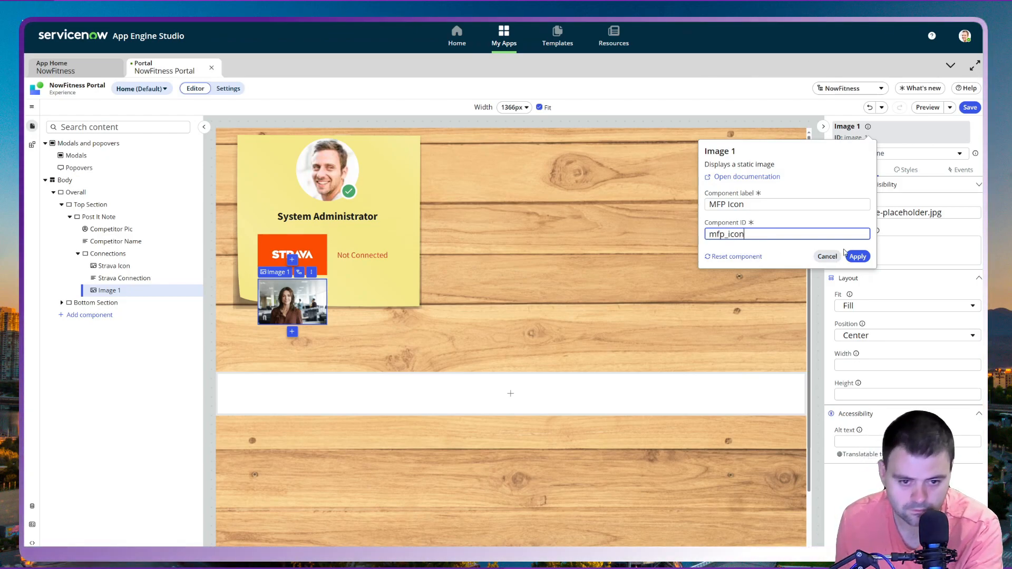
click(855, 256)
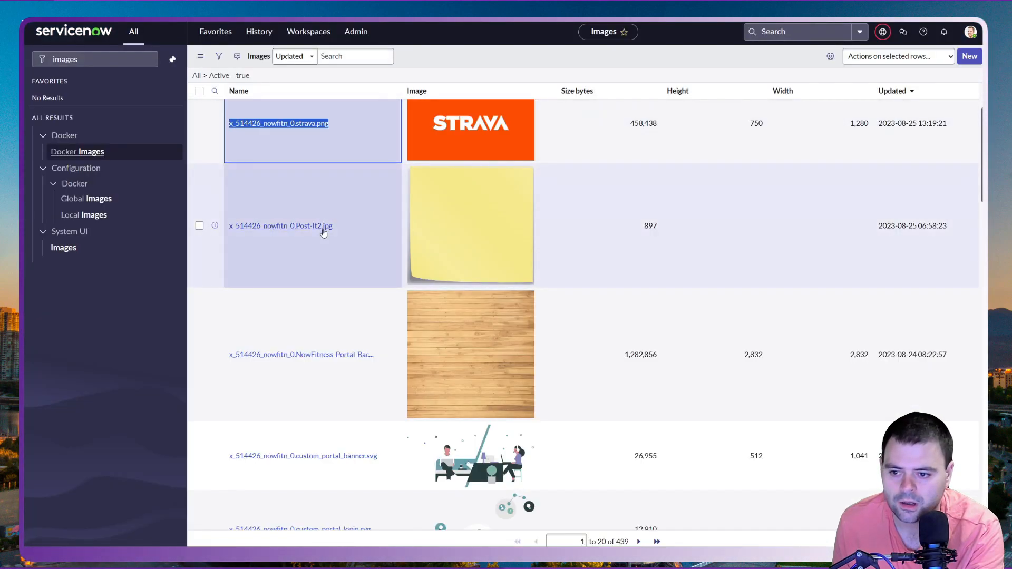
Step: Copy the MyFitnessPal image's file name from the ServiceNow Images list and set MFP Icon's image source to /x_514426_nowfitn_0.MFP.png
scroll(333, 231, up, 2)
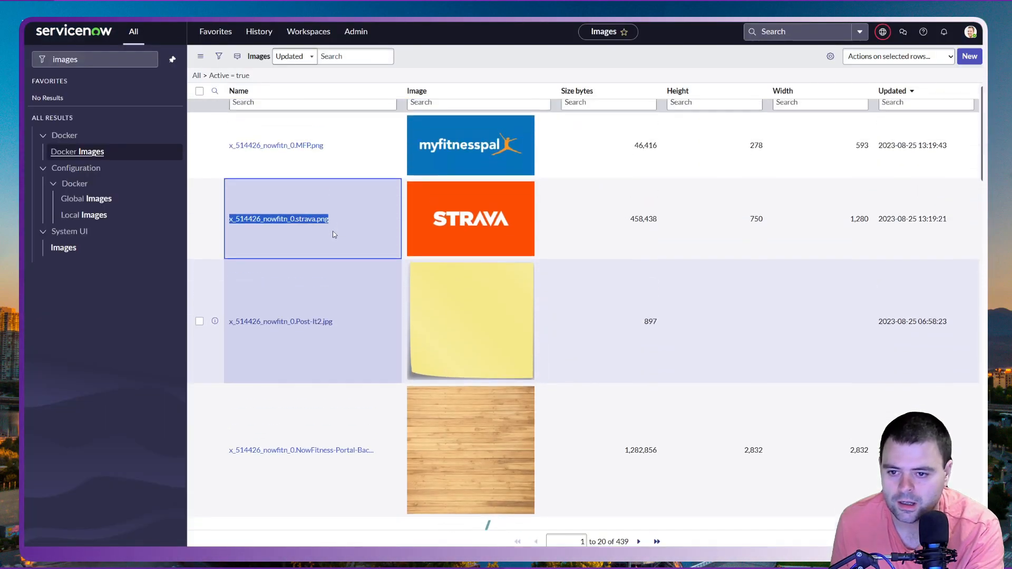
drag(324, 153, 230, 156)
key(ctrl+c)
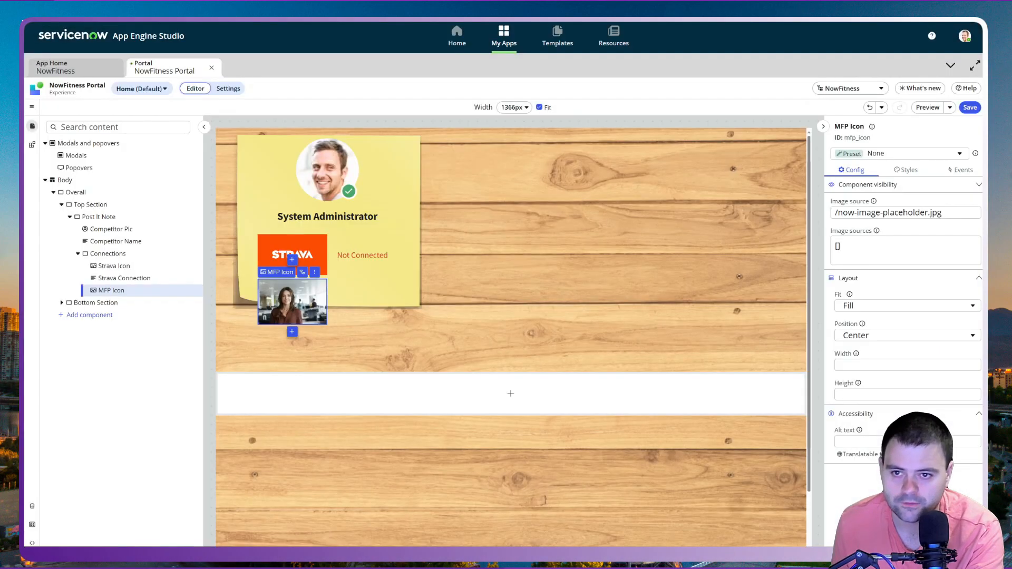
click(943, 213)
drag(943, 212, 829, 218)
drag(943, 212, 840, 217)
key(ctrl+v)
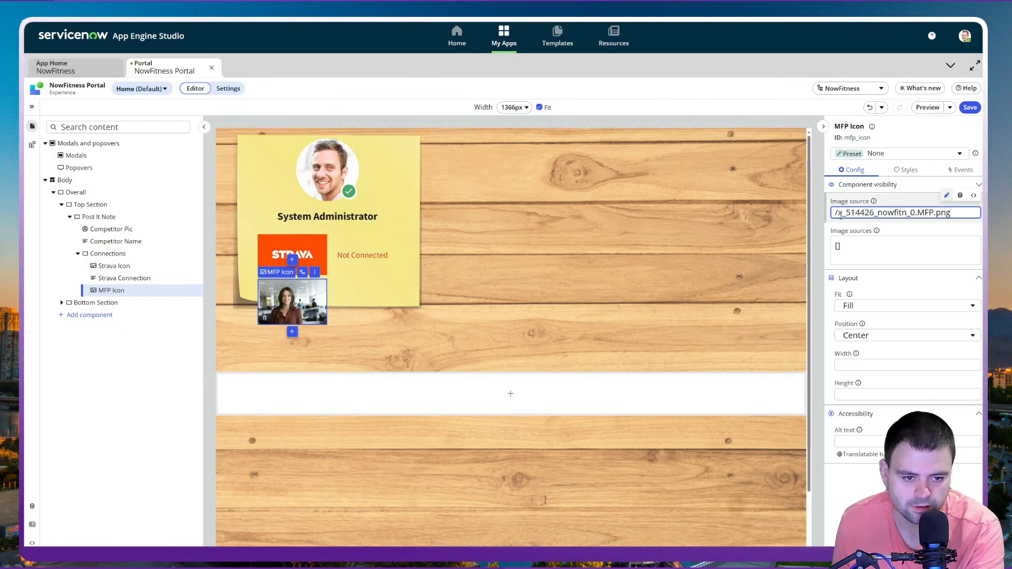
click(818, 362)
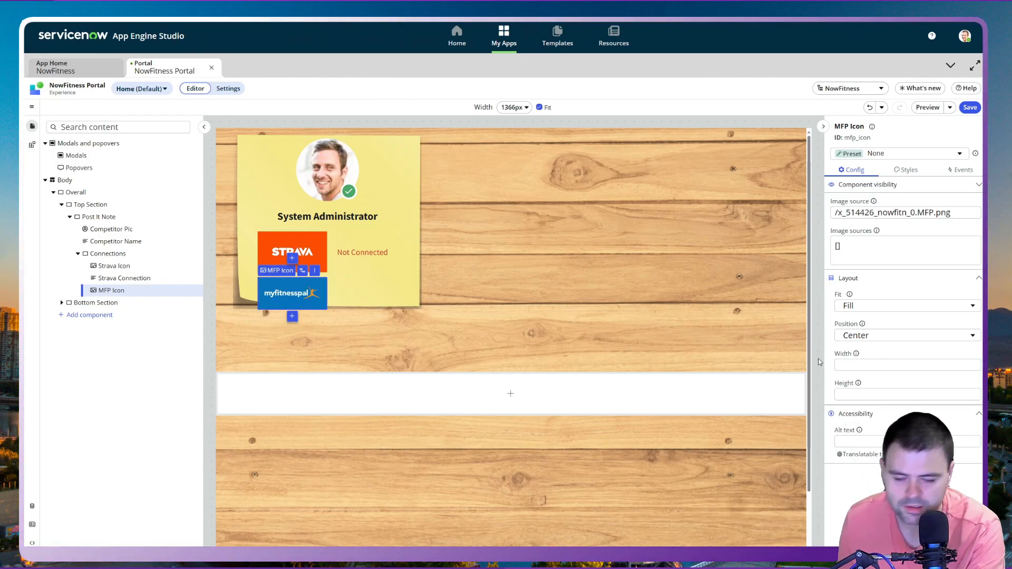
click(868, 307)
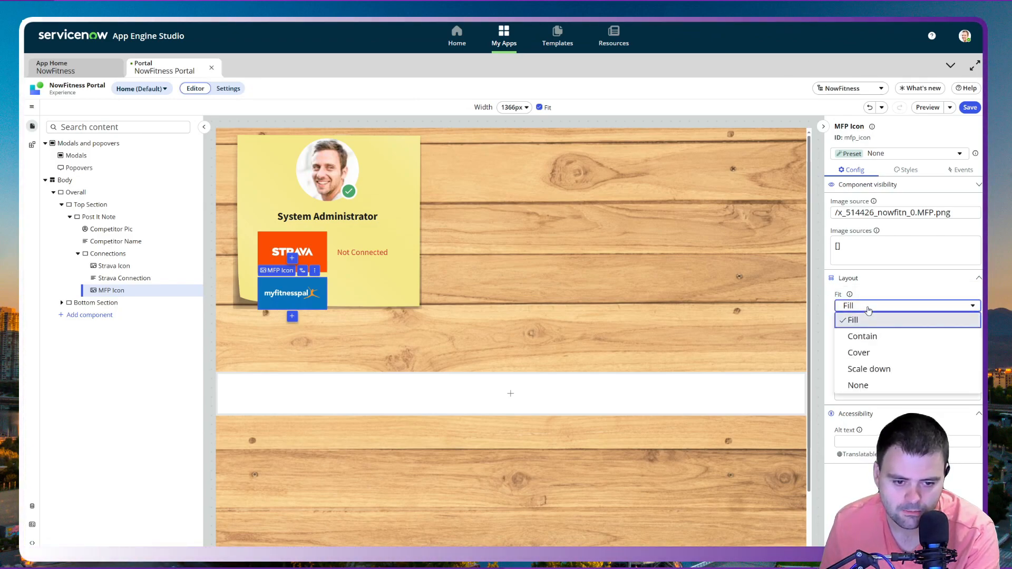
click(854, 309)
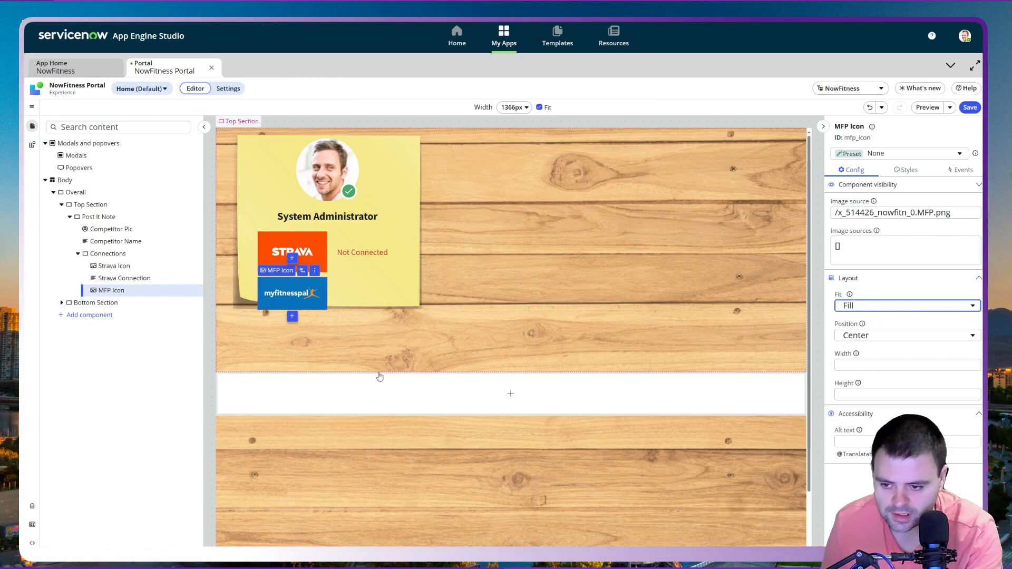
Step: Duplicate the Strava Connection text and move the copy below MFP Icon in the Connections grid
click(196, 281)
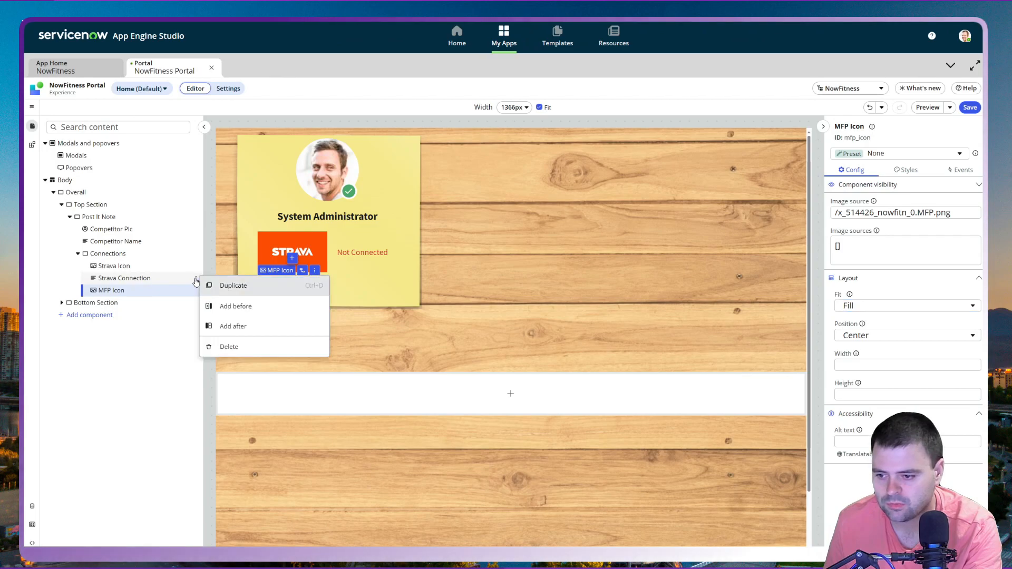
click(236, 286)
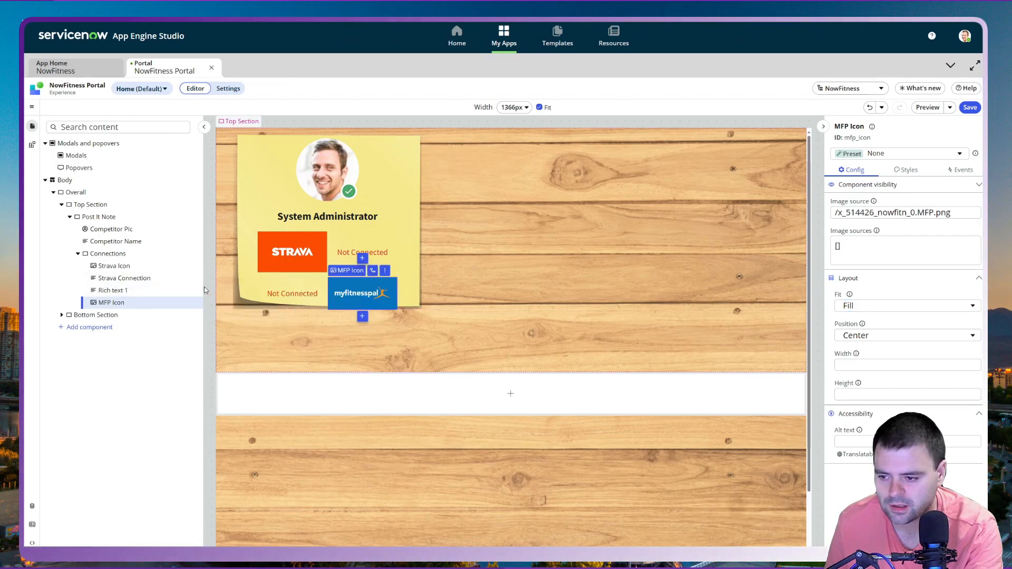
mouse_move(140, 305)
mouse_down()
mouse_move(142, 315)
mouse_move(161, 308)
mouse_up()
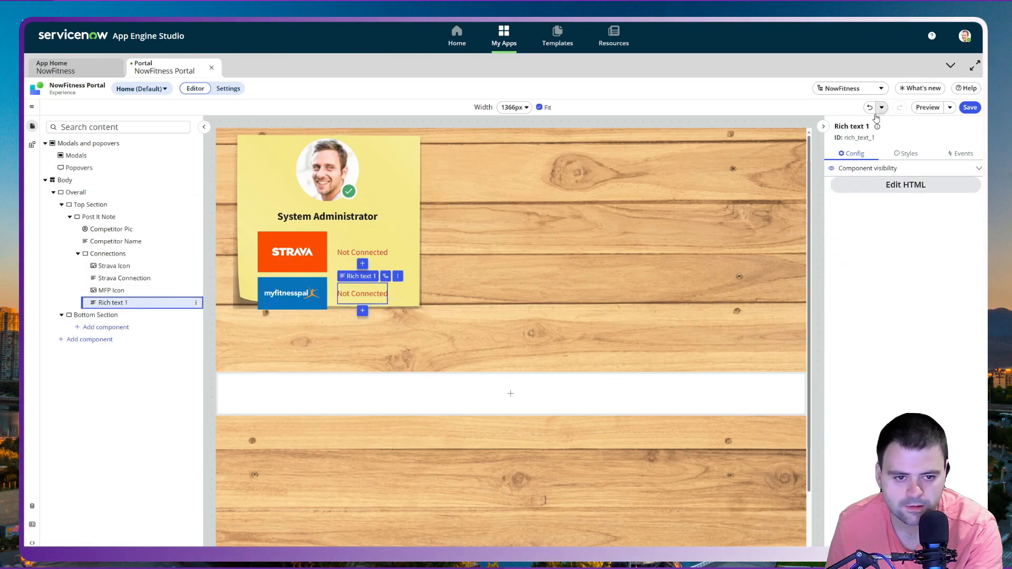
Step: Rename the duplicated rich text component with the label MFP Connection and the component ID mfp_connection
click(861, 127)
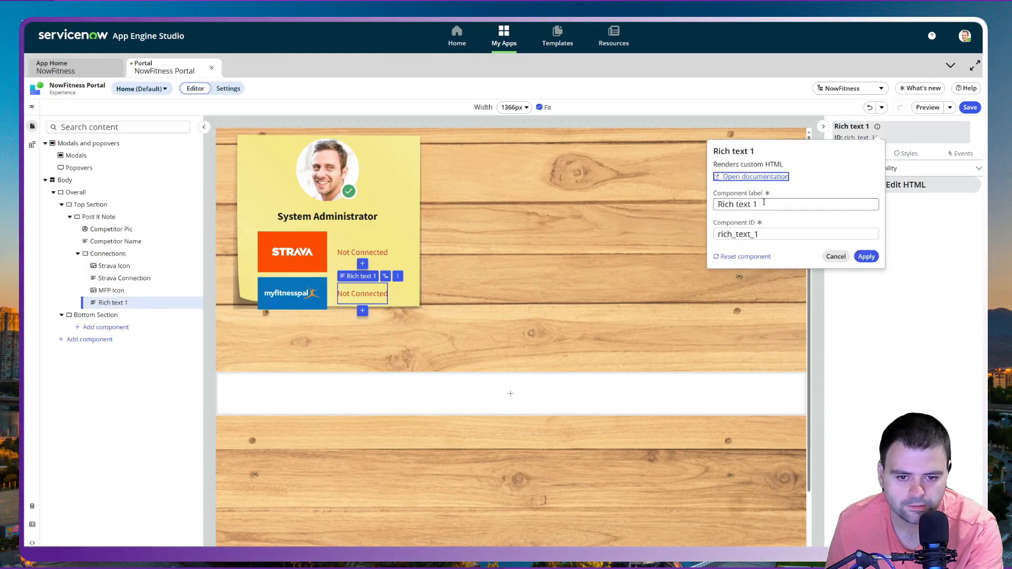
drag(759, 204, 733, 204)
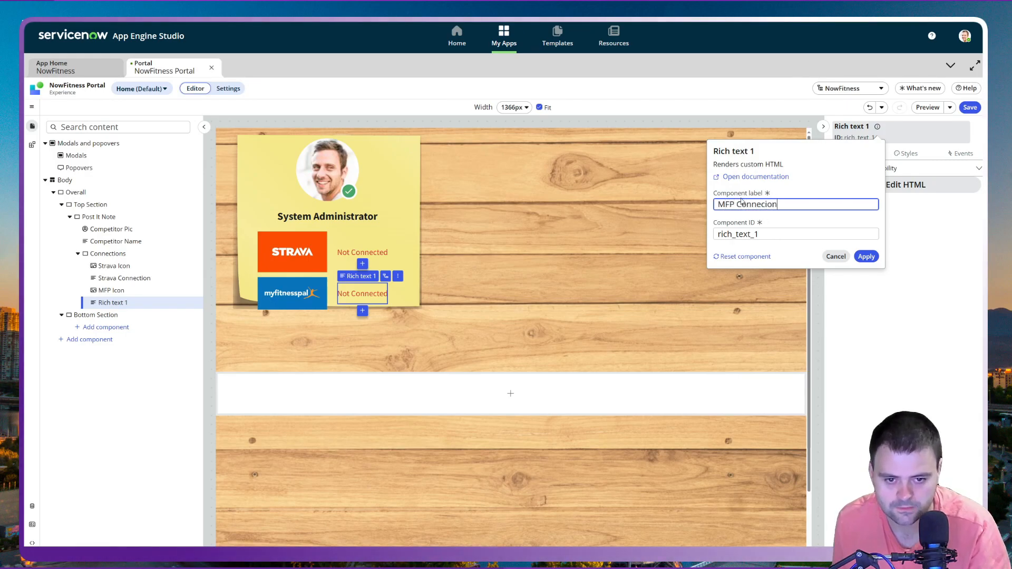
text(MFP Connection)
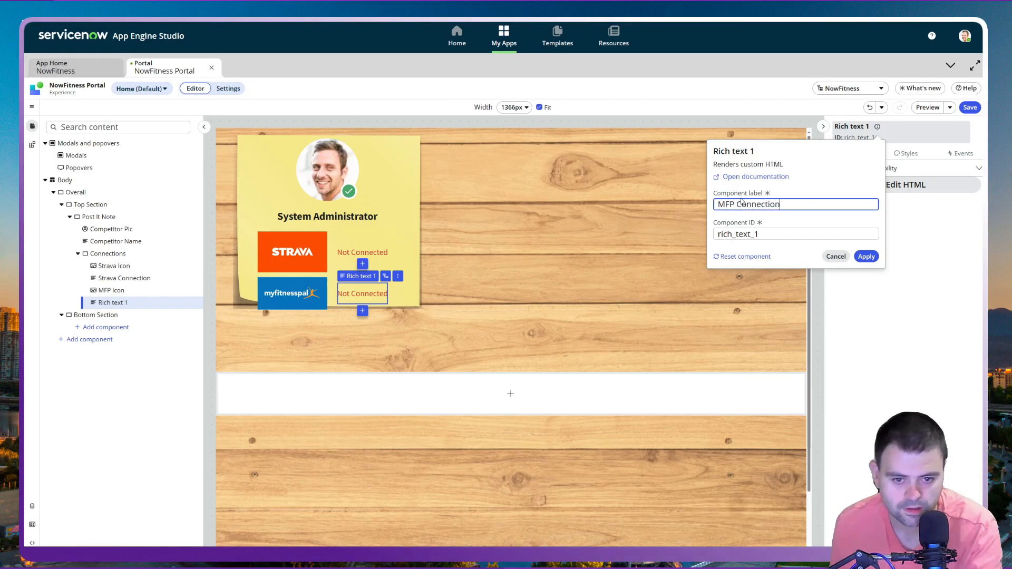
drag(760, 234, 713, 234)
text(m)
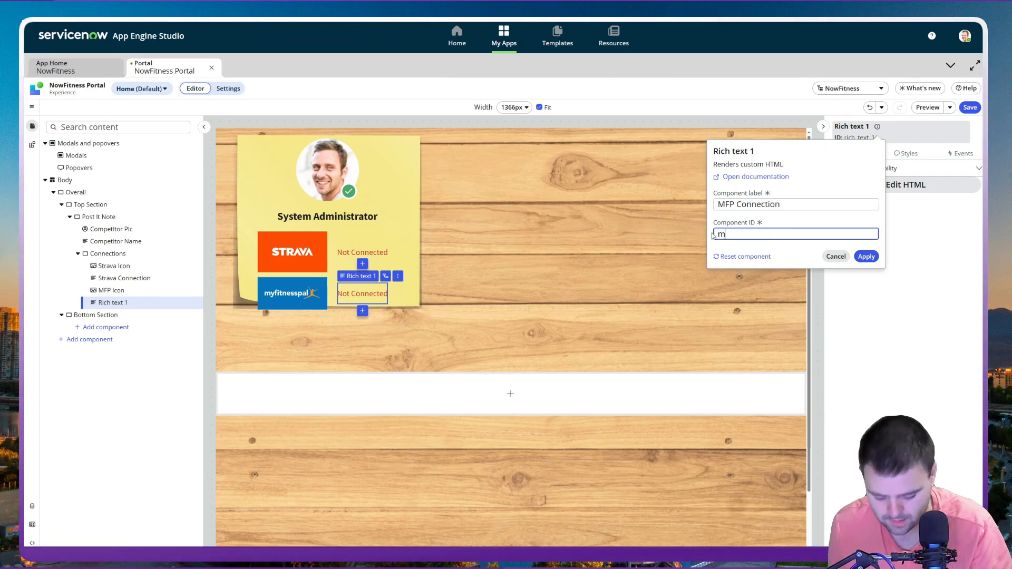
text(fp_connection)
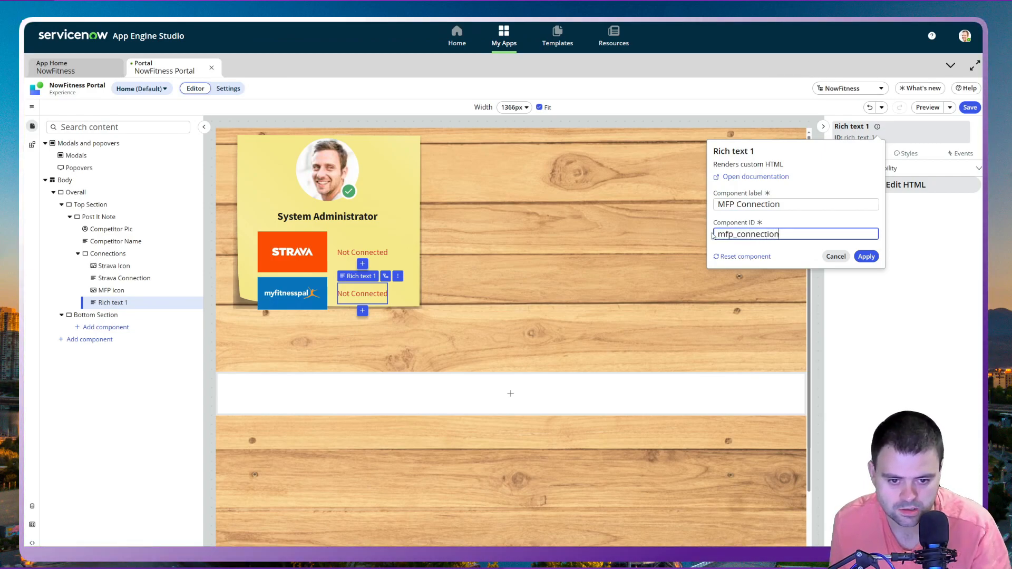
click(860, 256)
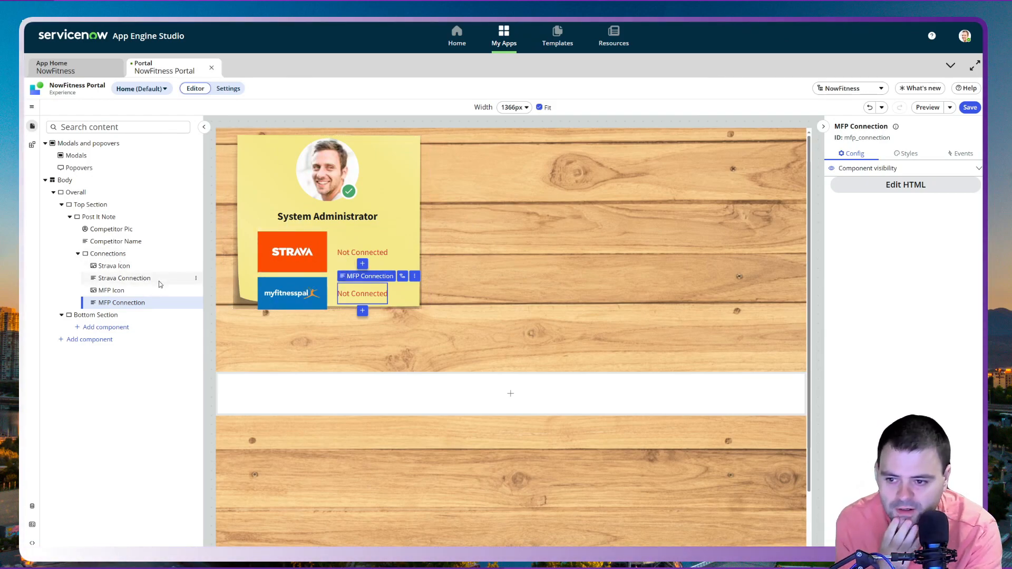
Step: Try a height of 2 rem on the Connections grid and restore its height and minimum height to 5 rem
click(127, 253)
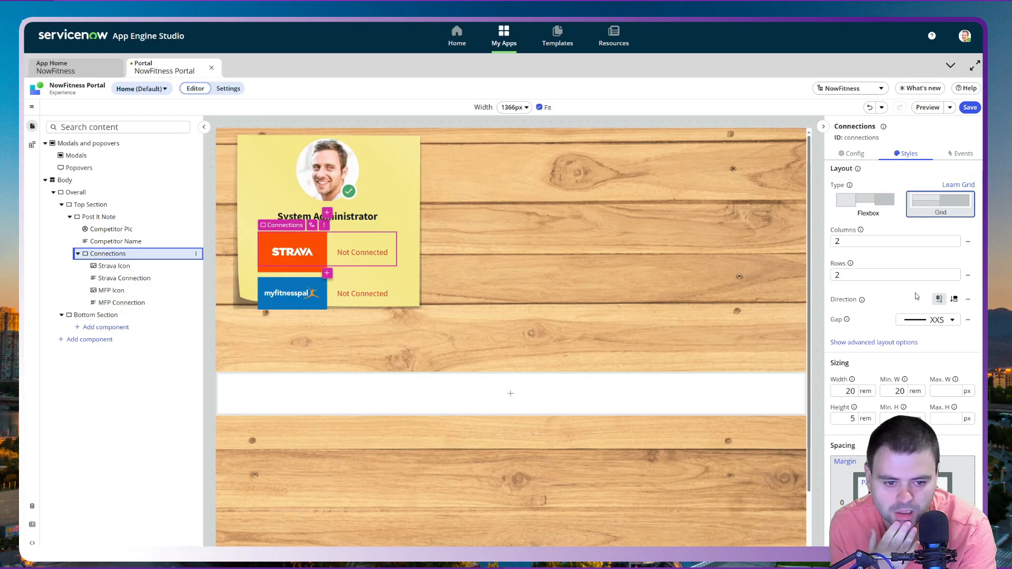
scroll(880, 293, down, 2)
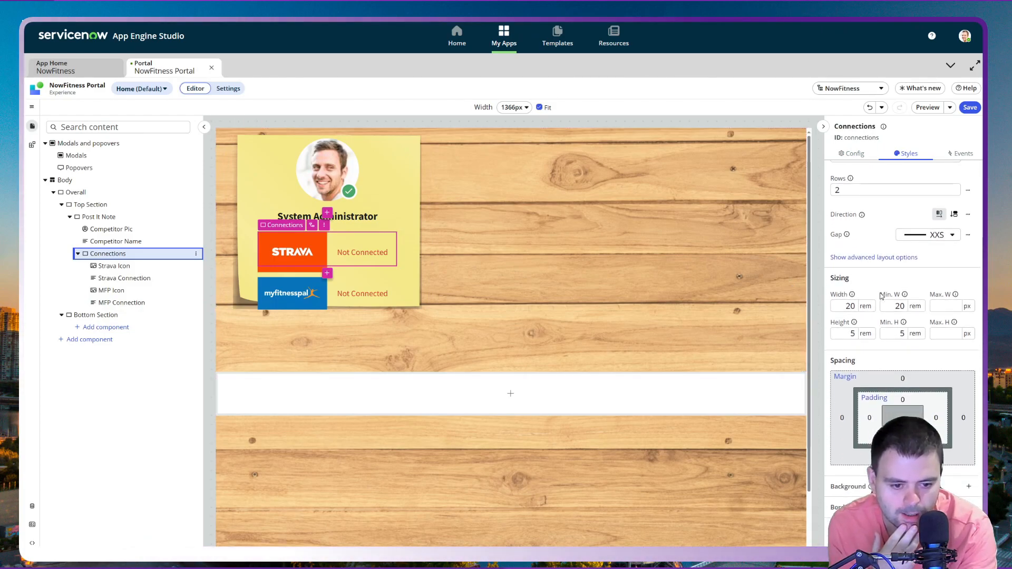
click(850, 332)
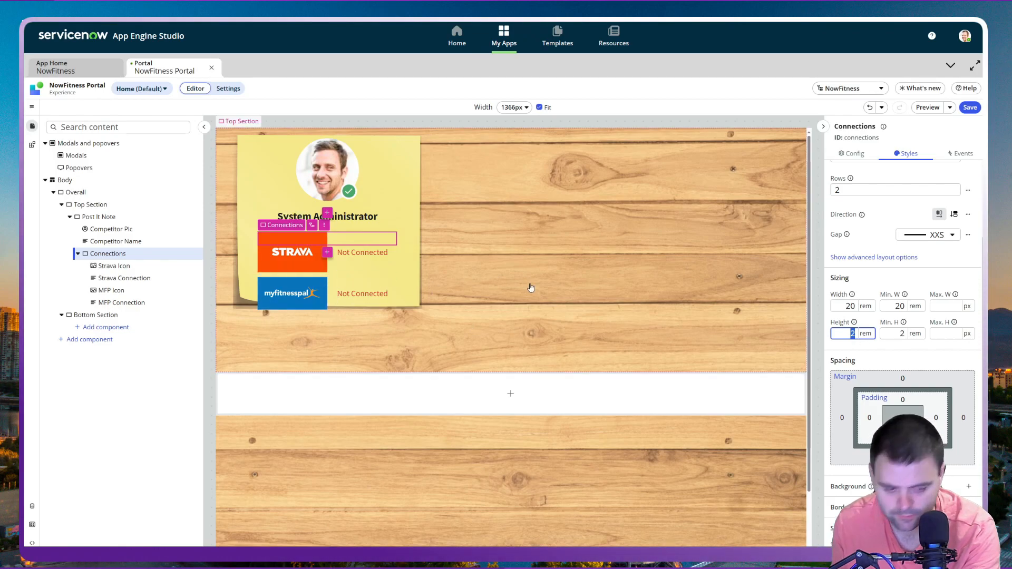
text(5)
key(Tab)
text(5)
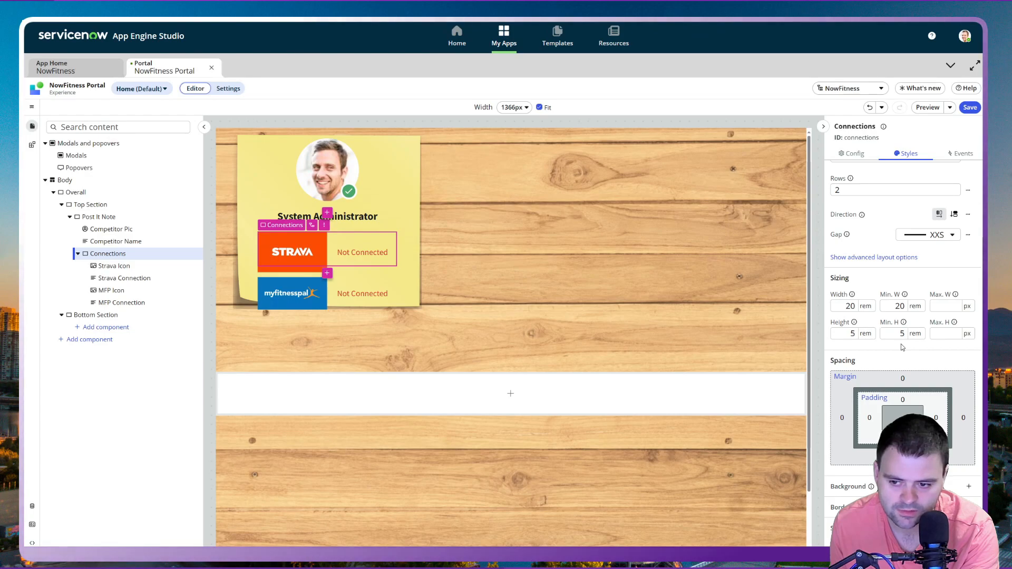
click(853, 334)
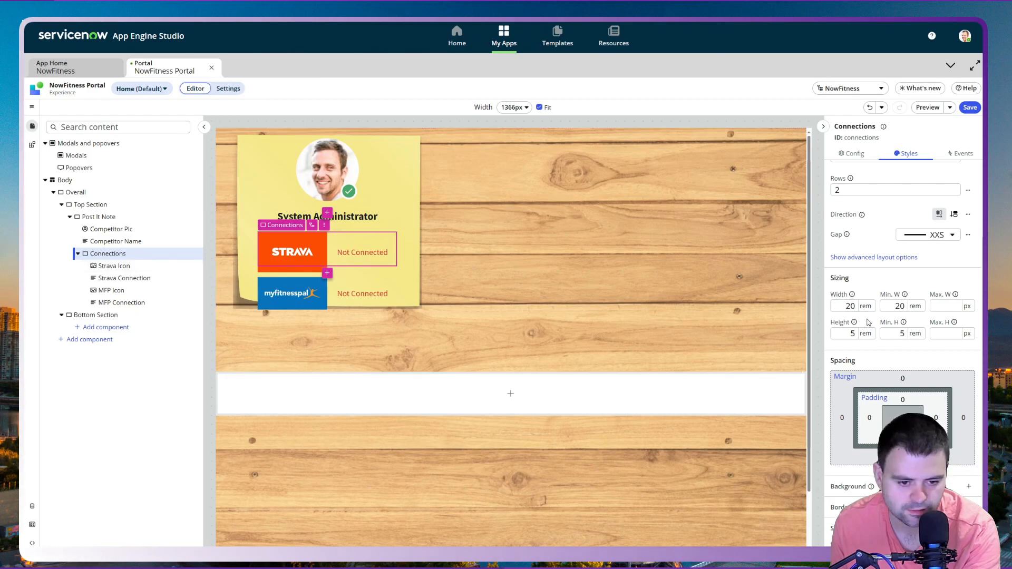
Step: Try the Contain fit option on the Strava Icon image
click(110, 267)
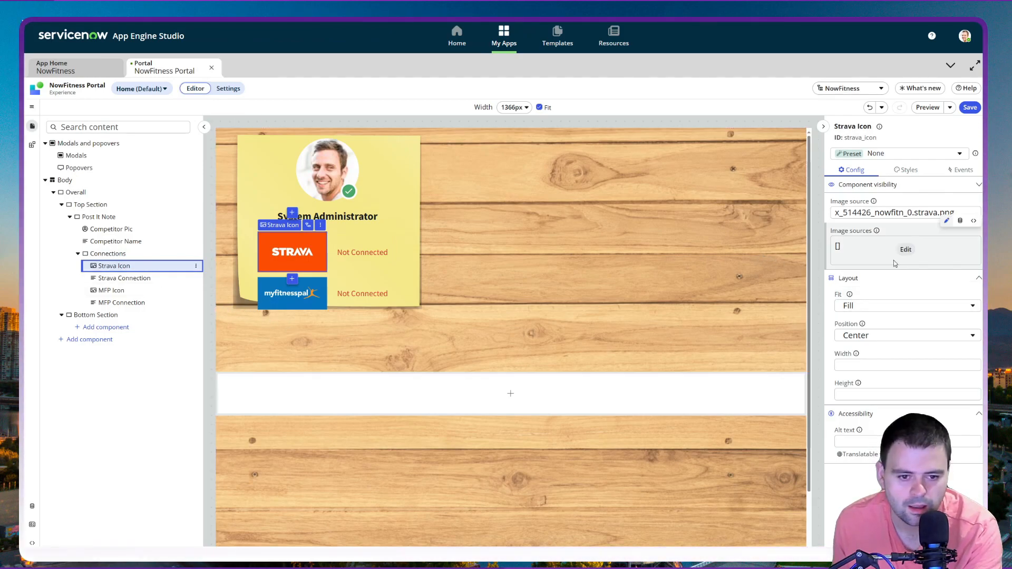
click(895, 305)
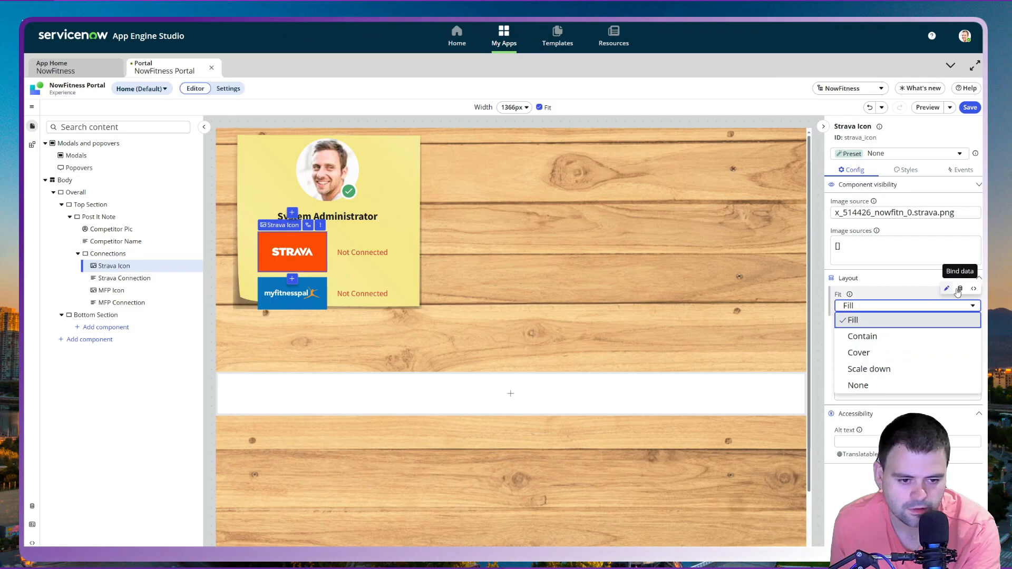
click(869, 338)
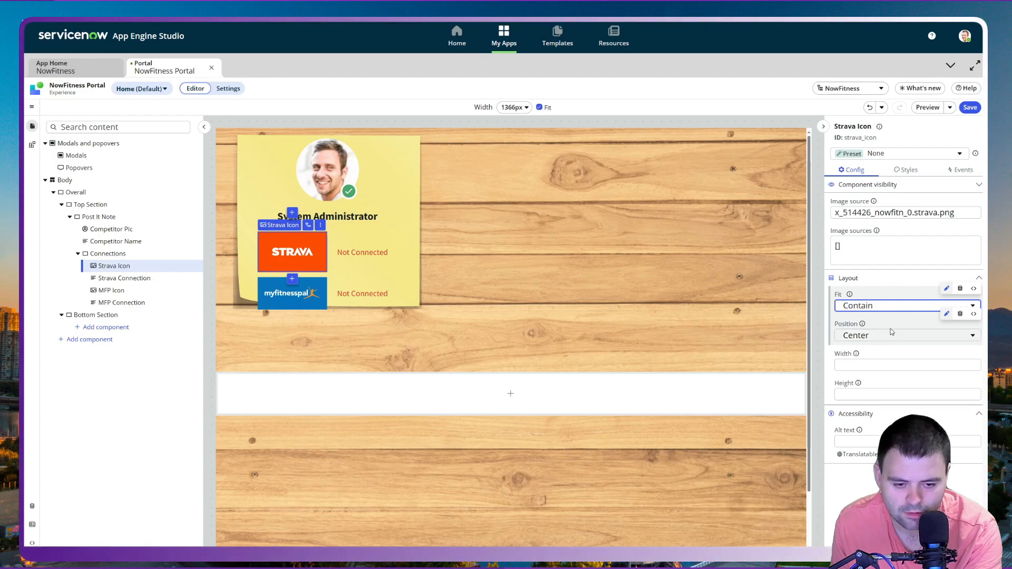
click(139, 279)
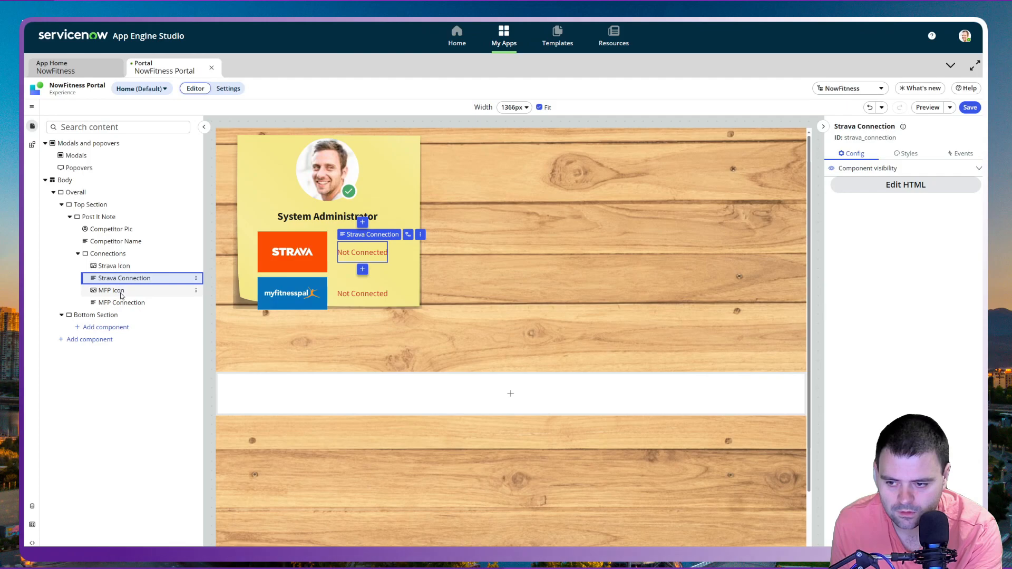
click(121, 292)
click(109, 256)
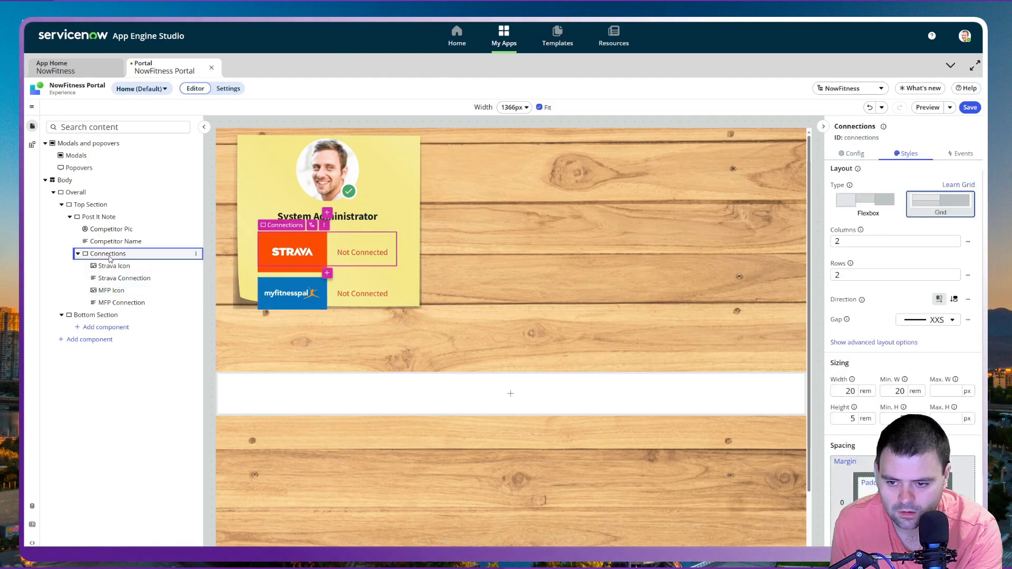
Step: Set the Strava Icon image's fit to Scale down and save the page
click(113, 266)
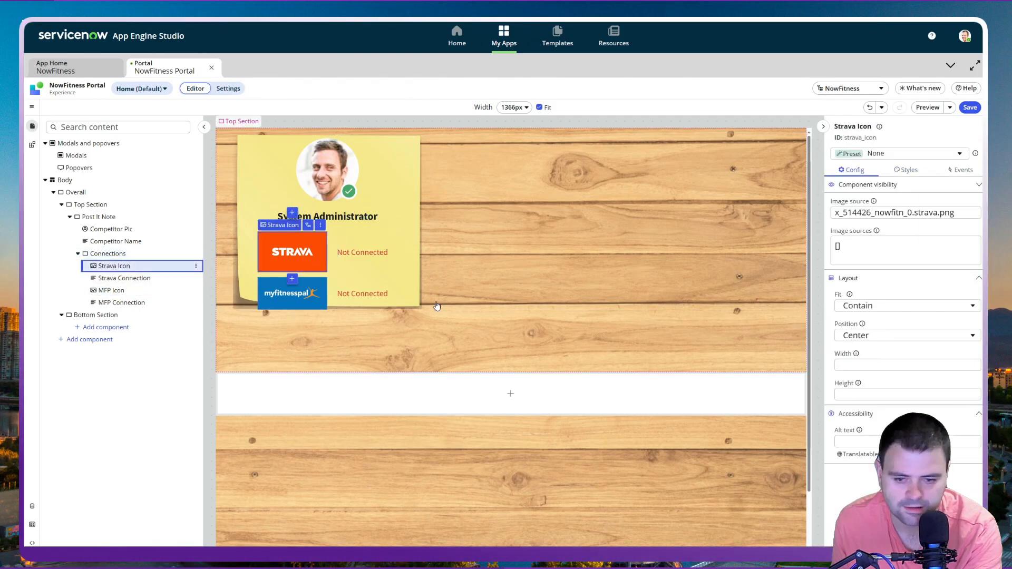
click(896, 306)
click(885, 369)
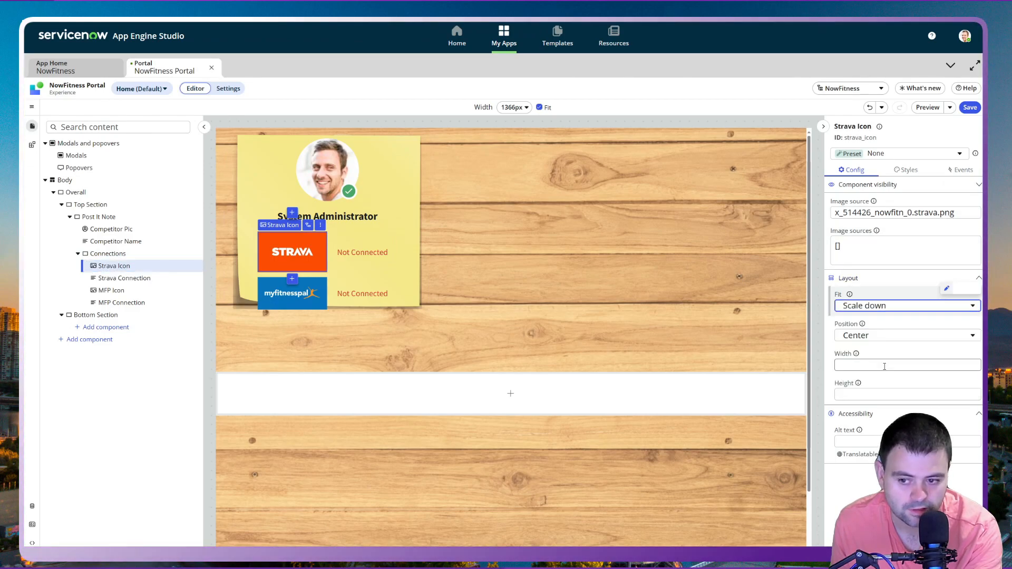
click(970, 108)
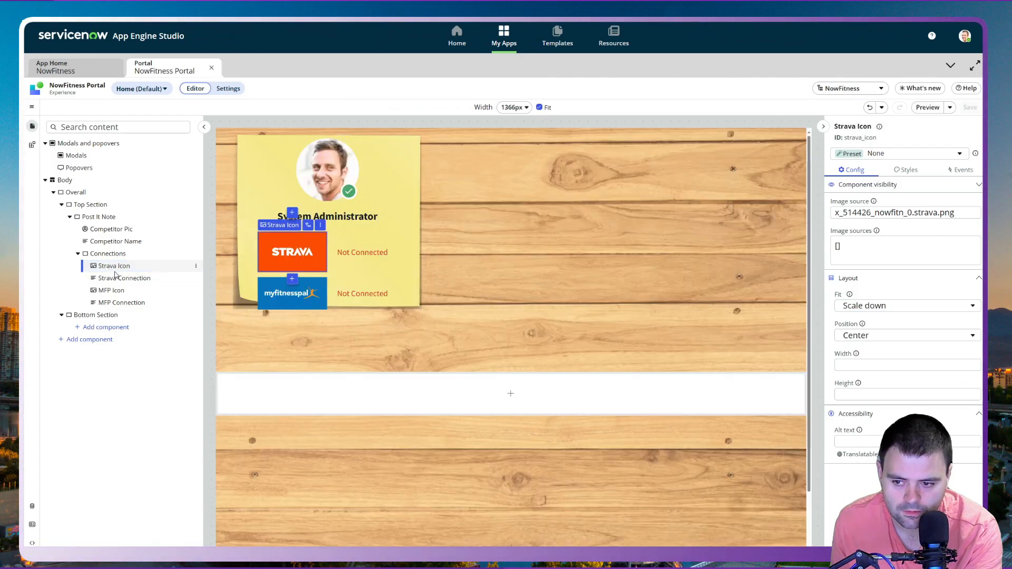
click(113, 255)
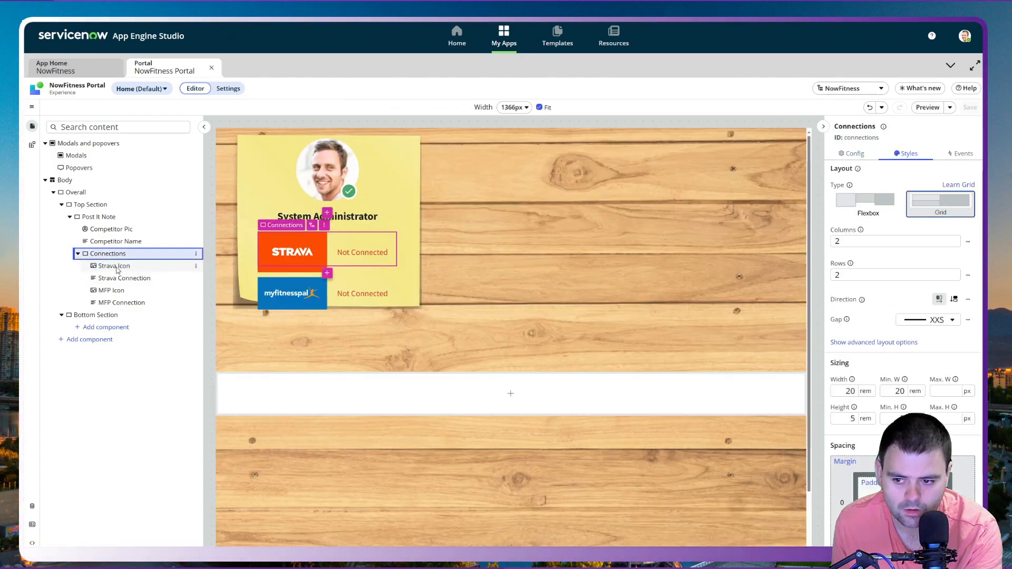
click(115, 267)
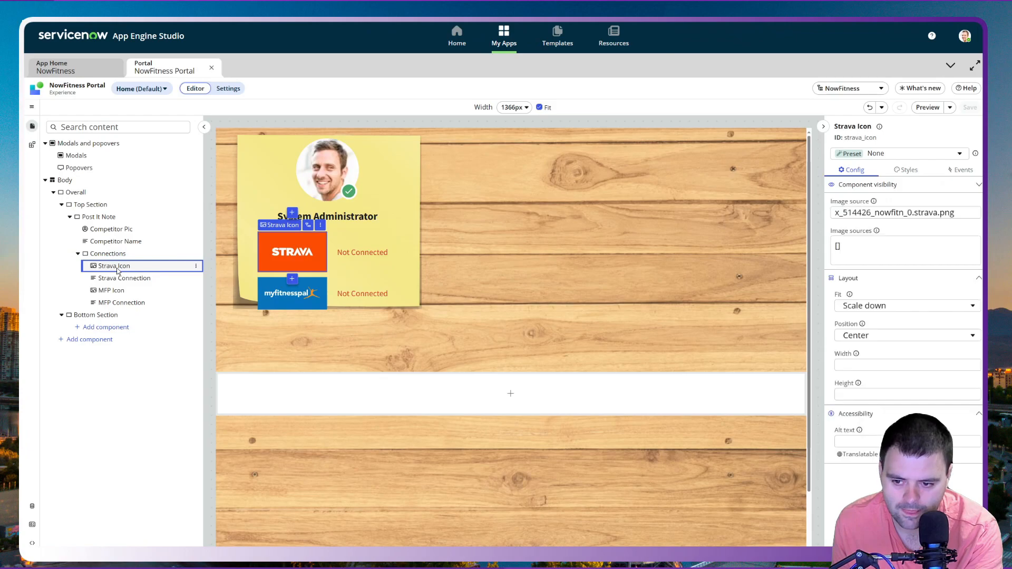
click(925, 306)
click(924, 305)
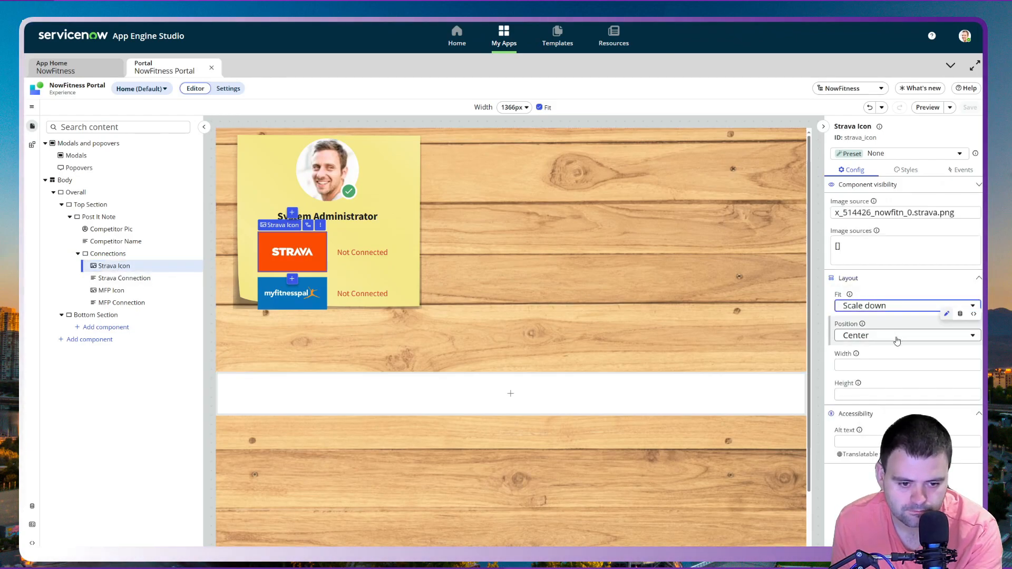
Step: Try the None fit on the Strava Icon image, and set its fit to Cover
click(897, 339)
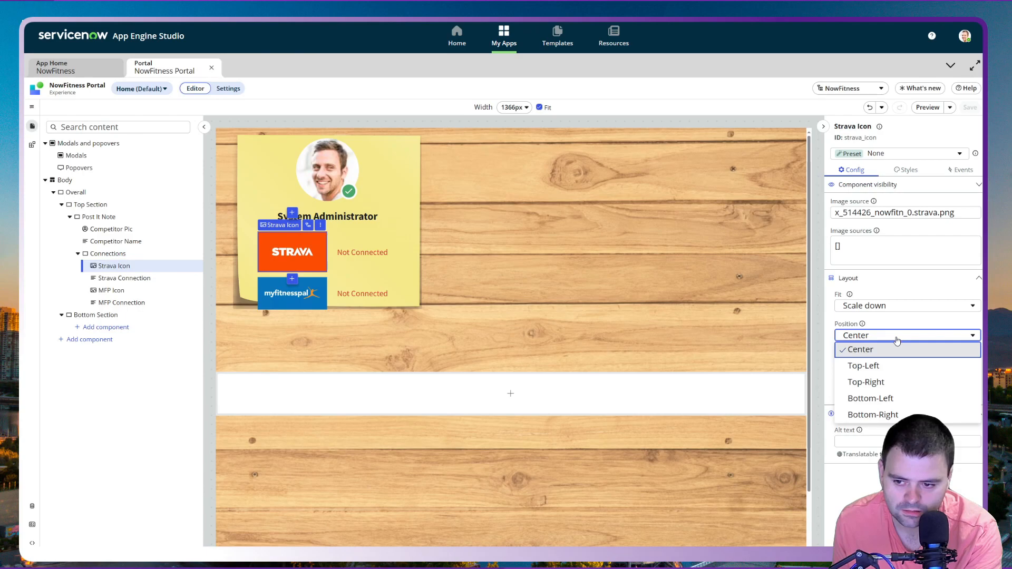
click(886, 305)
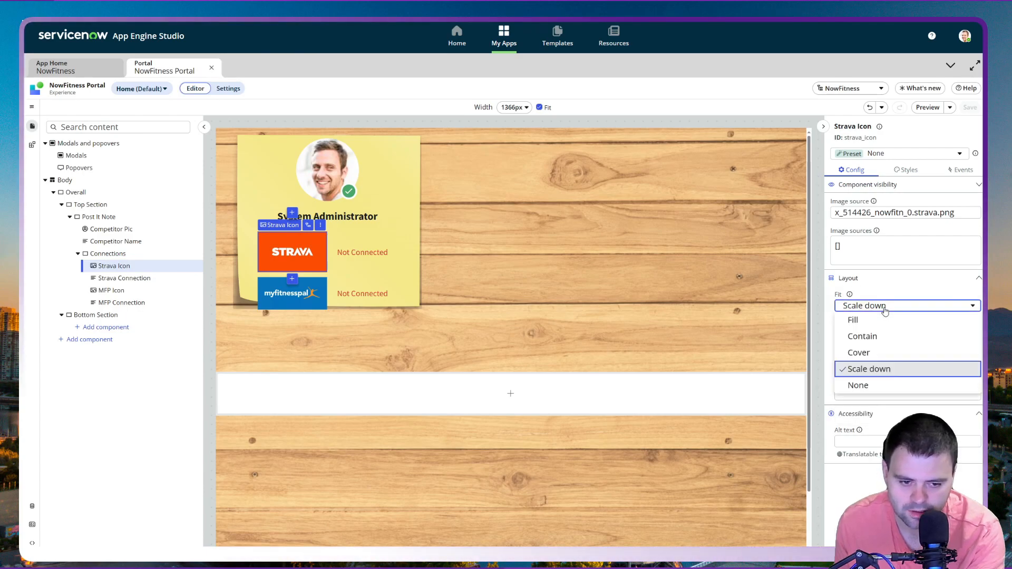
click(887, 386)
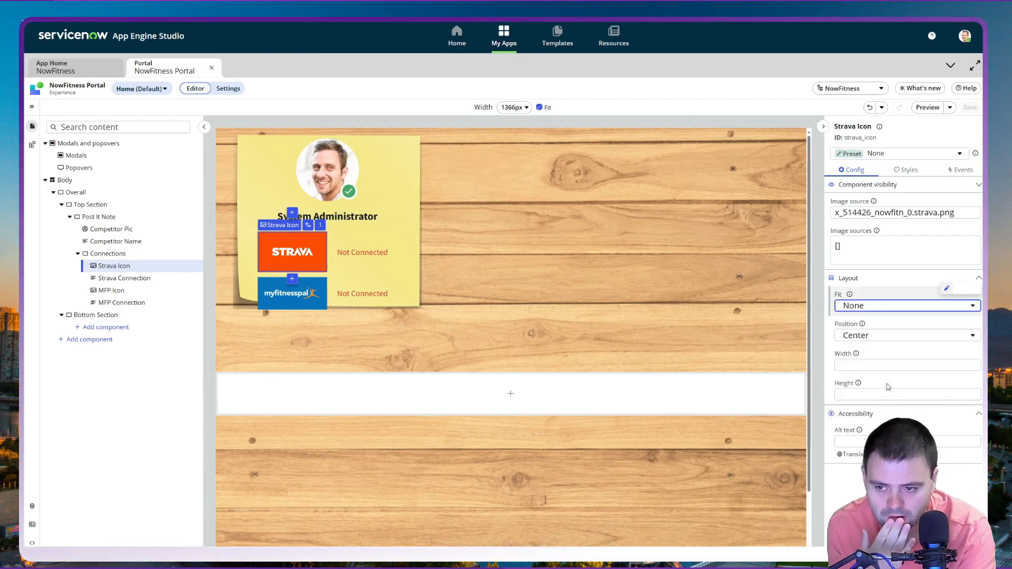
click(876, 306)
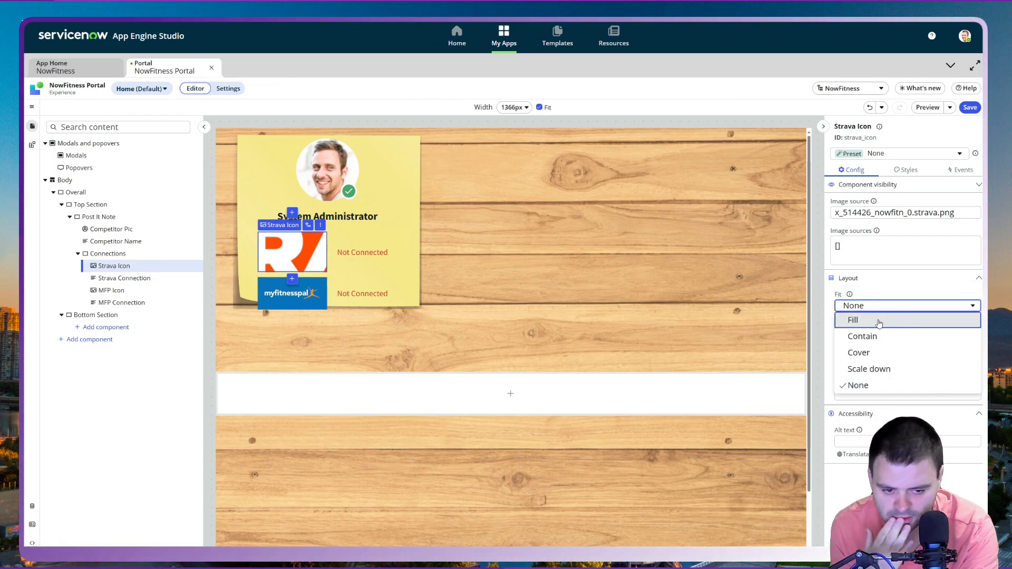
click(888, 352)
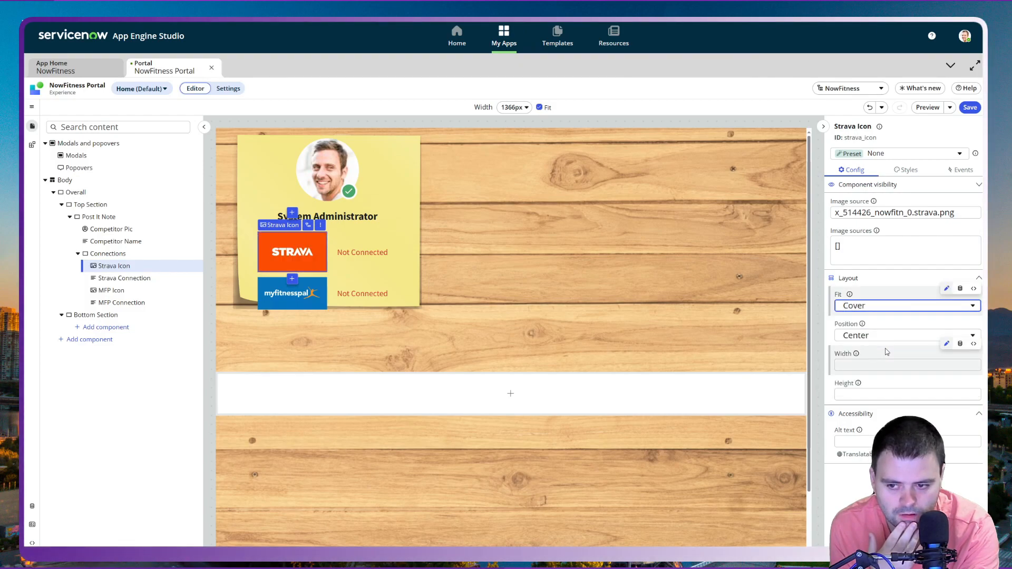
click(837, 365)
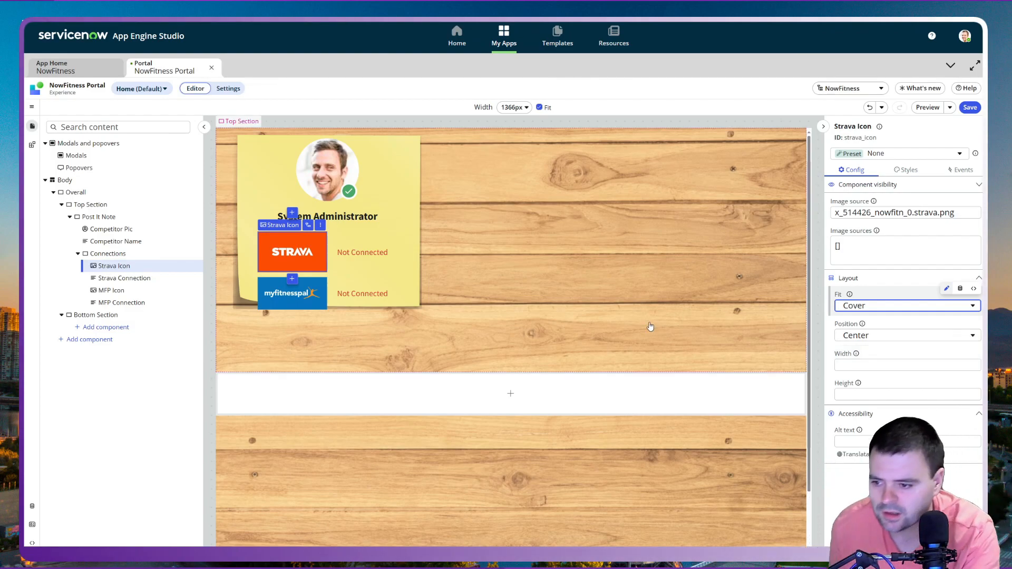
Step: Switch the Strava Icon's width unit to rem and set its width to 20 rem
click(909, 171)
click(853, 215)
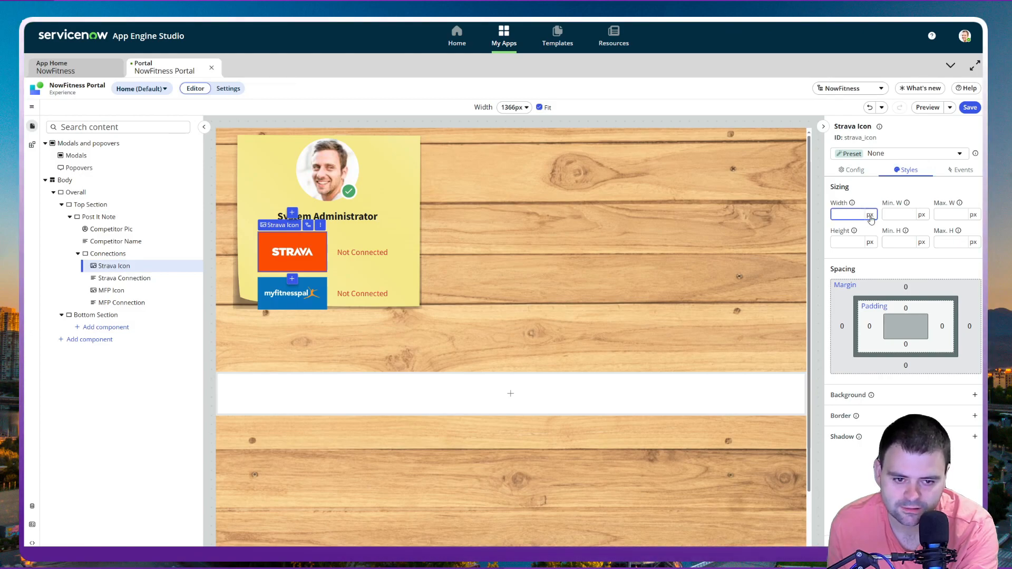
click(871, 216)
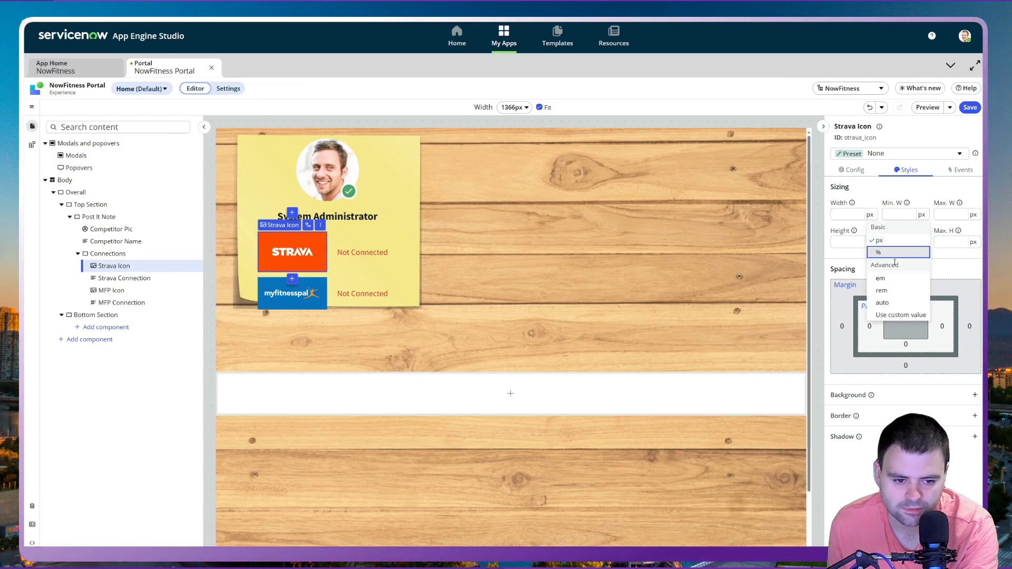
click(881, 279)
click(846, 215)
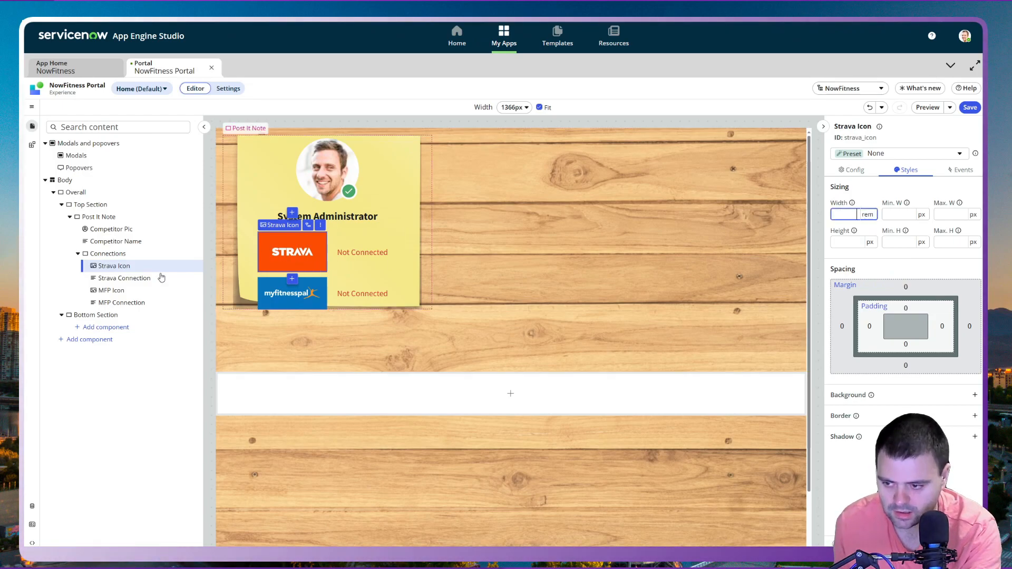
click(114, 256)
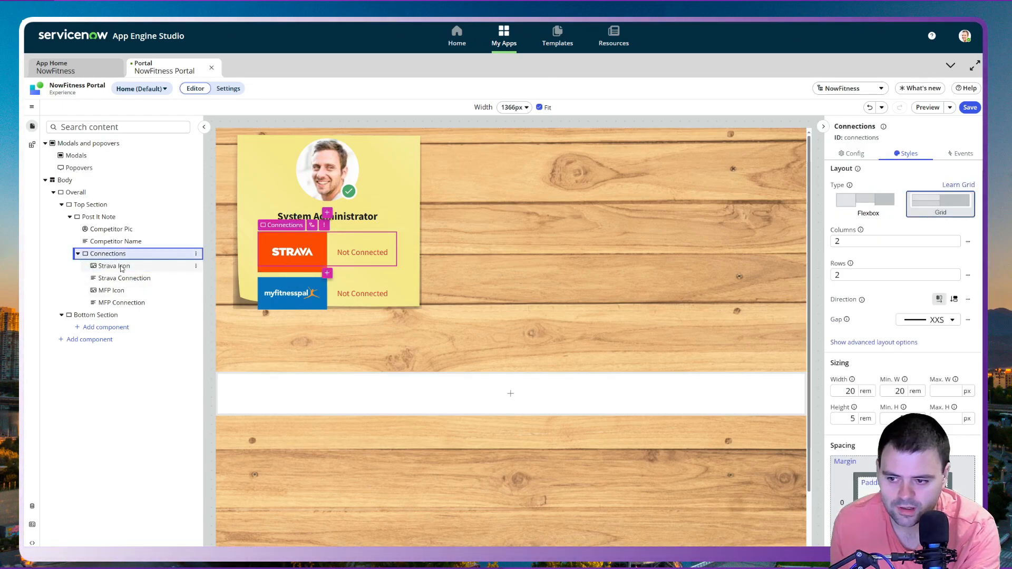
click(122, 266)
click(858, 213)
click(870, 215)
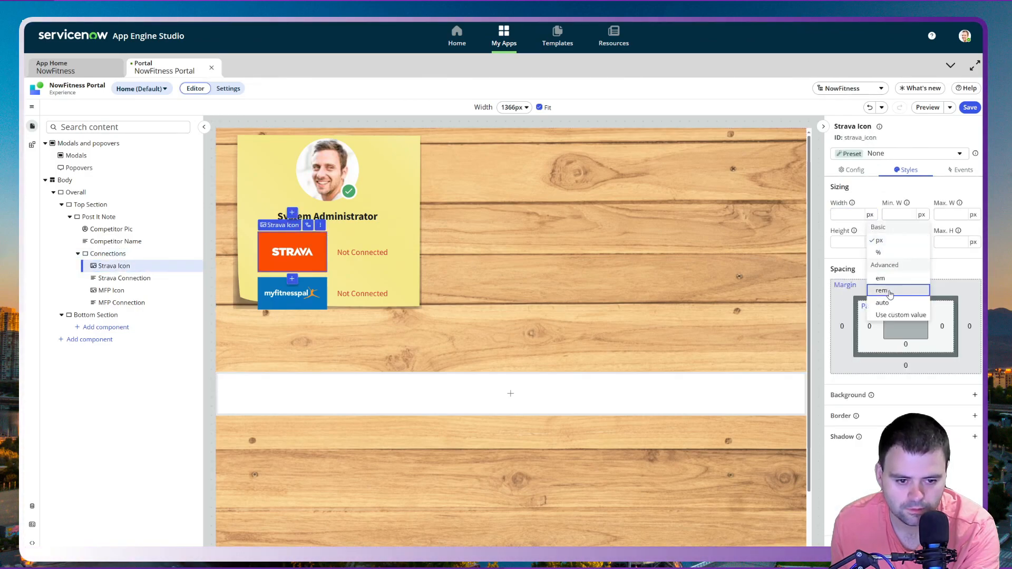
click(897, 285)
click(846, 216)
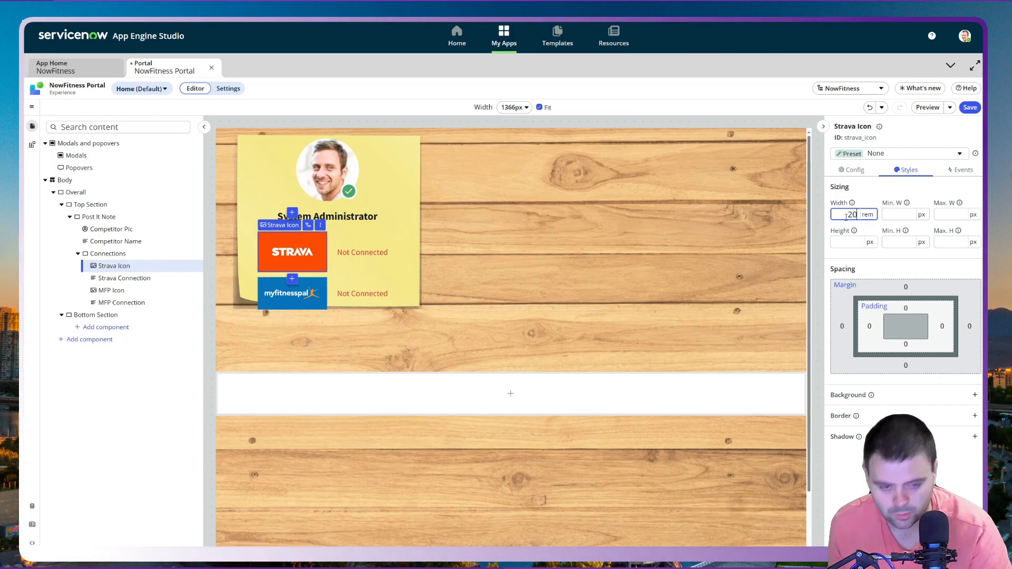
text(20)
Step: Set the Strava Icon's minimum width to 20 rem
click(902, 215)
click(923, 216)
click(934, 291)
click(895, 216)
text(20)
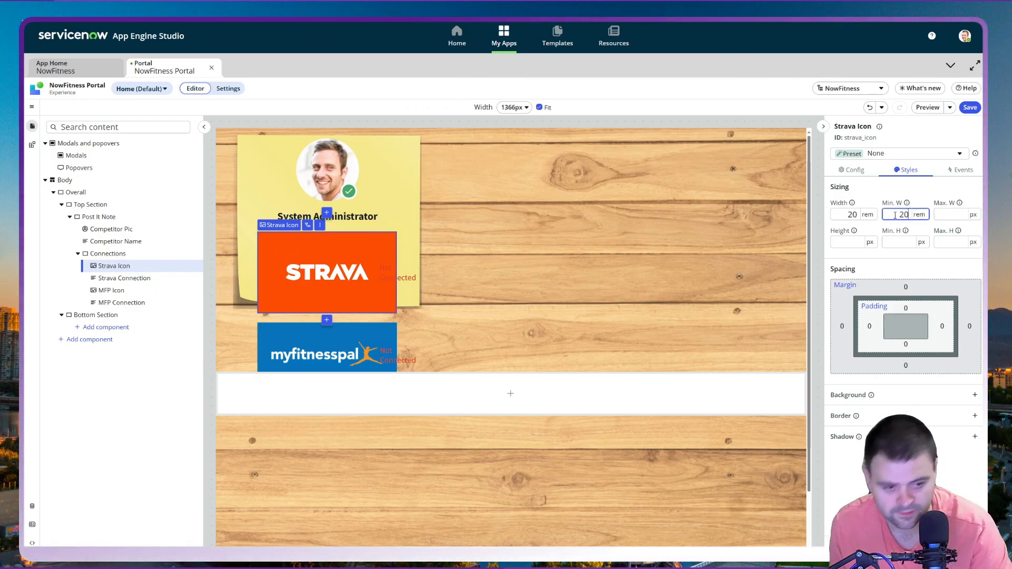
Step: Set the Strava Icon's height and minimum height to 5 rem
click(872, 241)
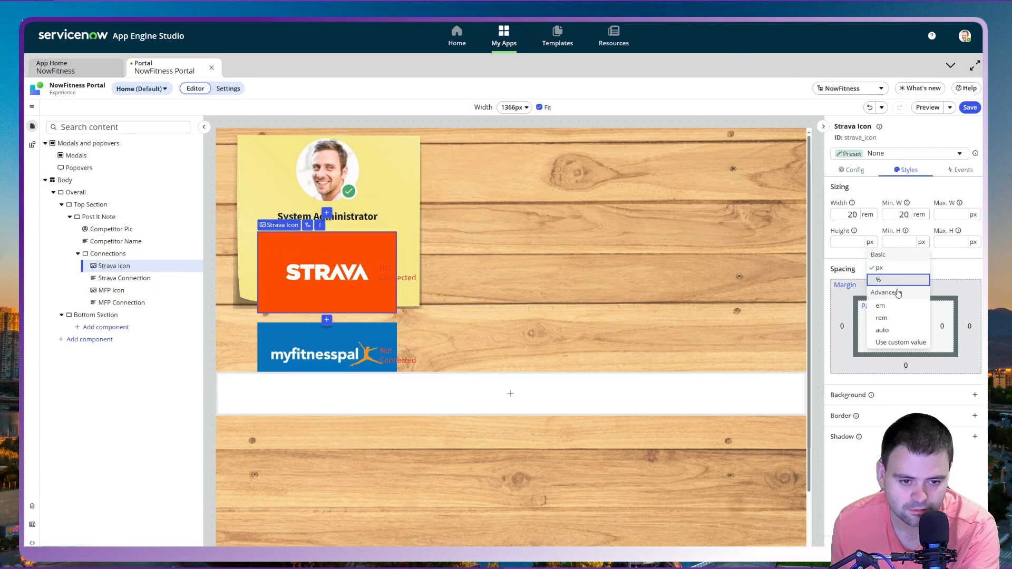
click(888, 317)
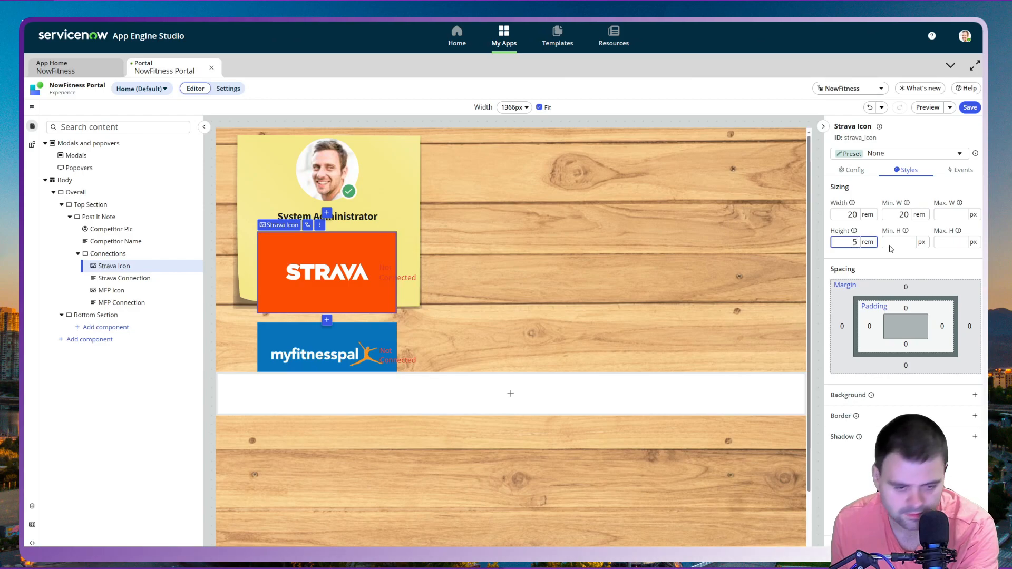
text(5)
click(926, 245)
click(944, 318)
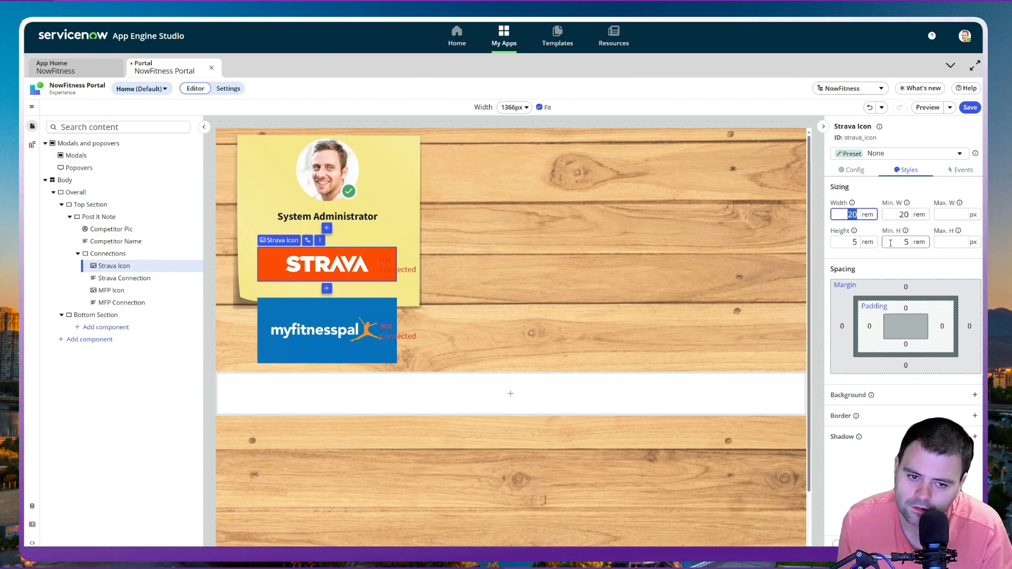
Step: Reduce the Strava Icon's width and minimum width to 10 rem
text(10)
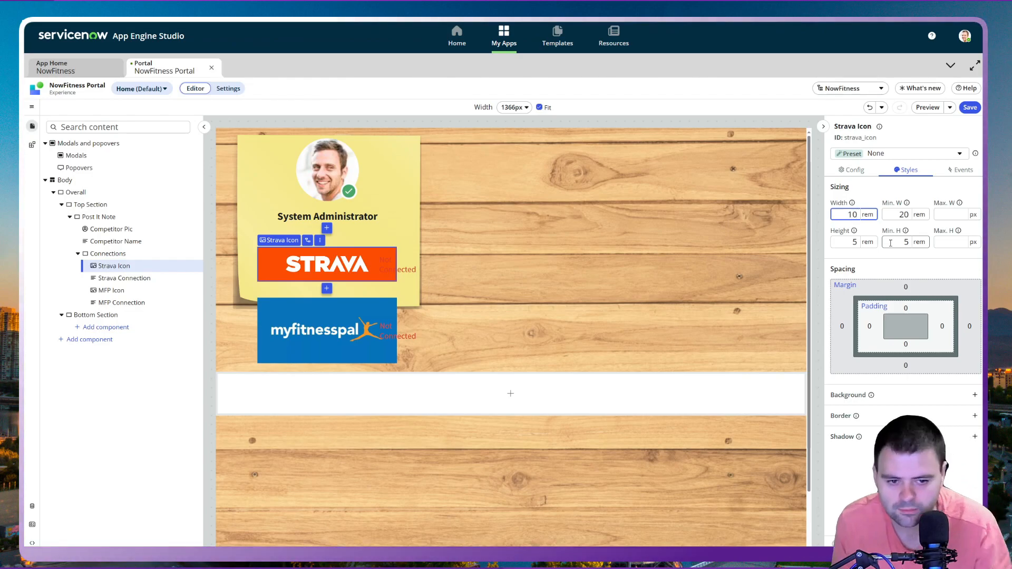
click(900, 215)
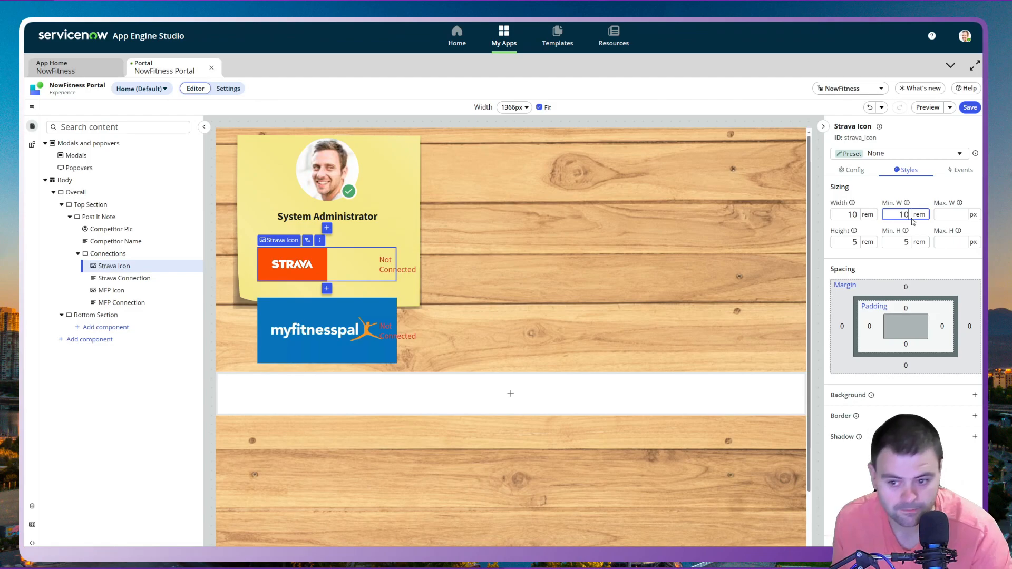
text(10)
key(Return)
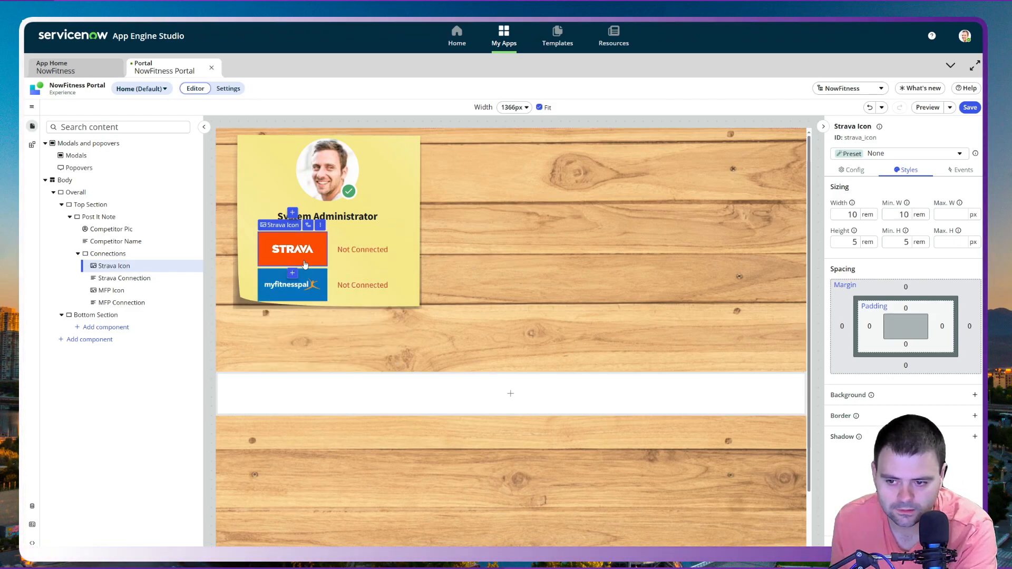
Step: Try a width and minimum width of 8 rem on the Strava Icon and restore both to 10 rem
click(108, 254)
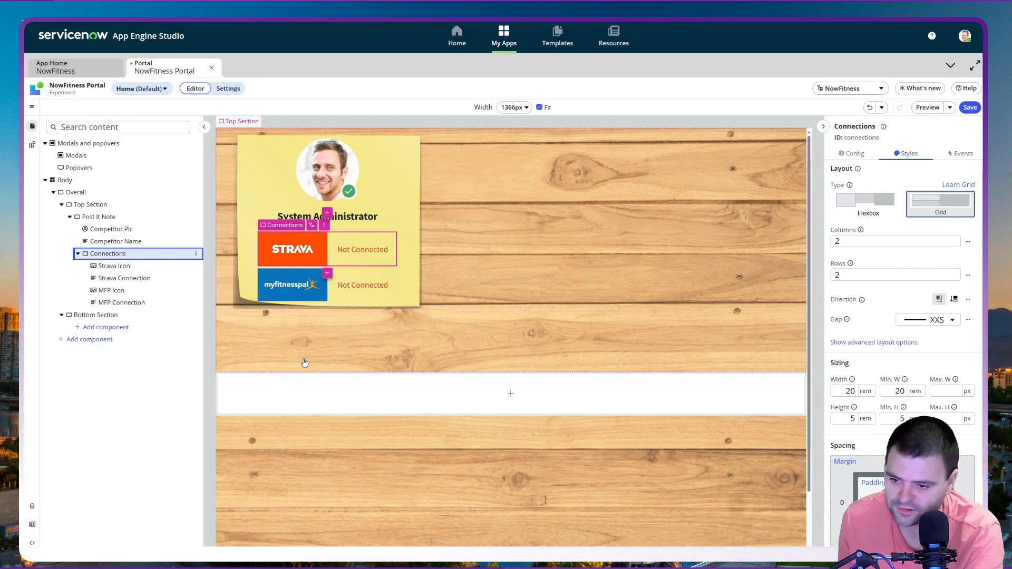
click(136, 269)
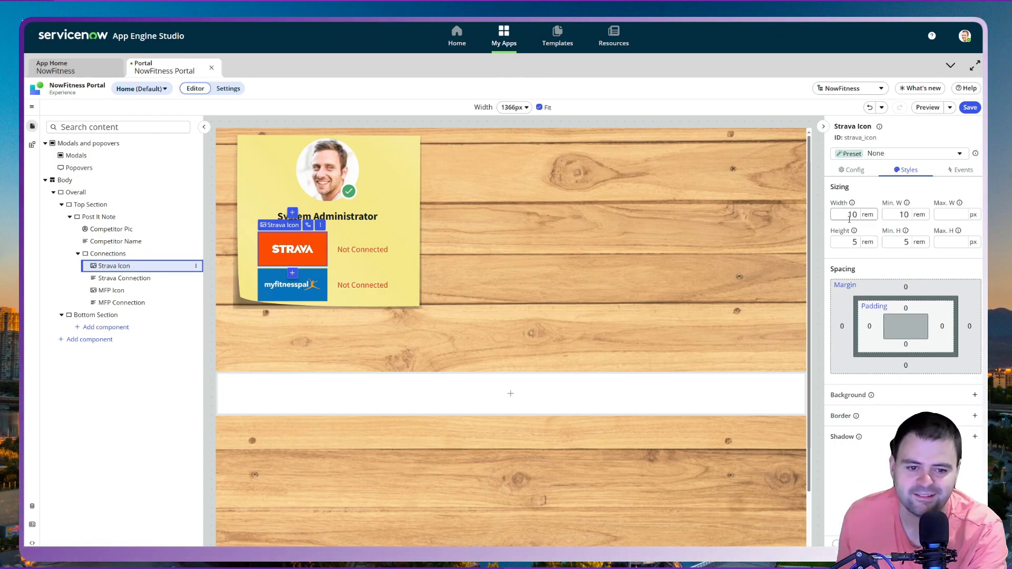
drag(844, 216, 914, 214)
text(8)
key(Return)
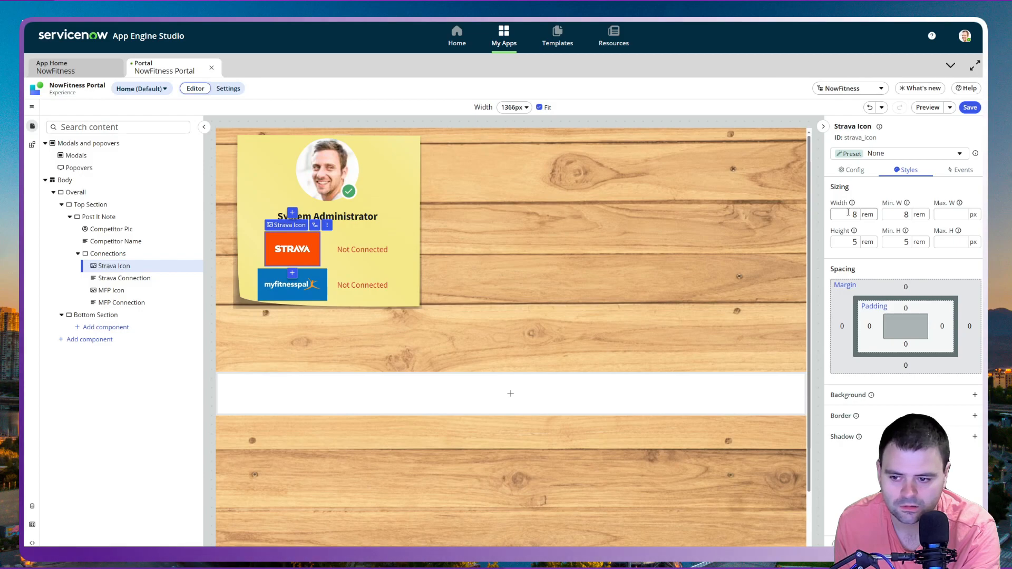
drag(848, 212, 864, 217)
text(10)
key(Return)
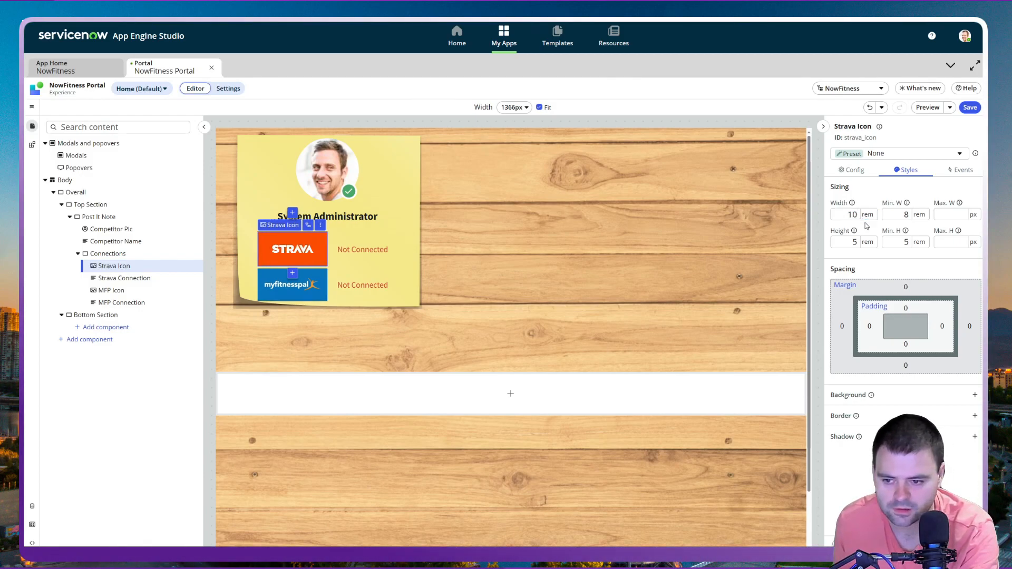
drag(899, 213, 916, 217)
text(10)
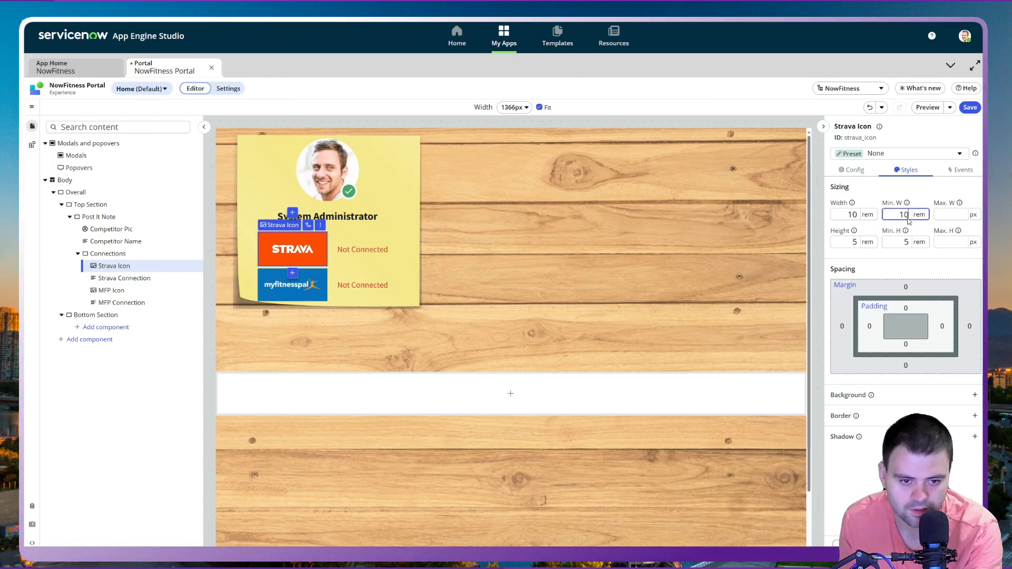
Step: Set the Strava Icon's height and minimum height to 3 rem
click(852, 240)
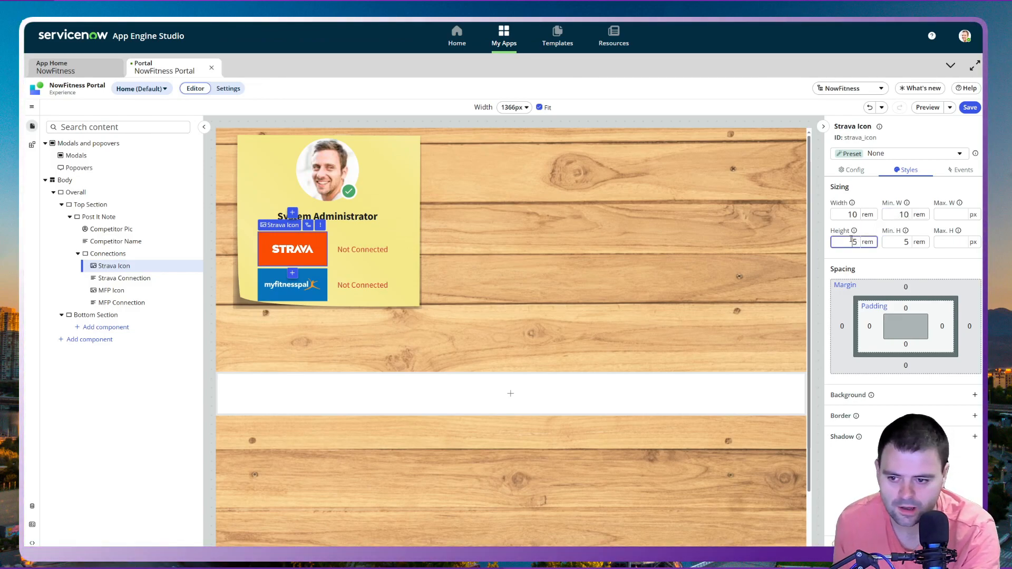
text(3)
drag(895, 241, 915, 244)
text(3)
click(899, 255)
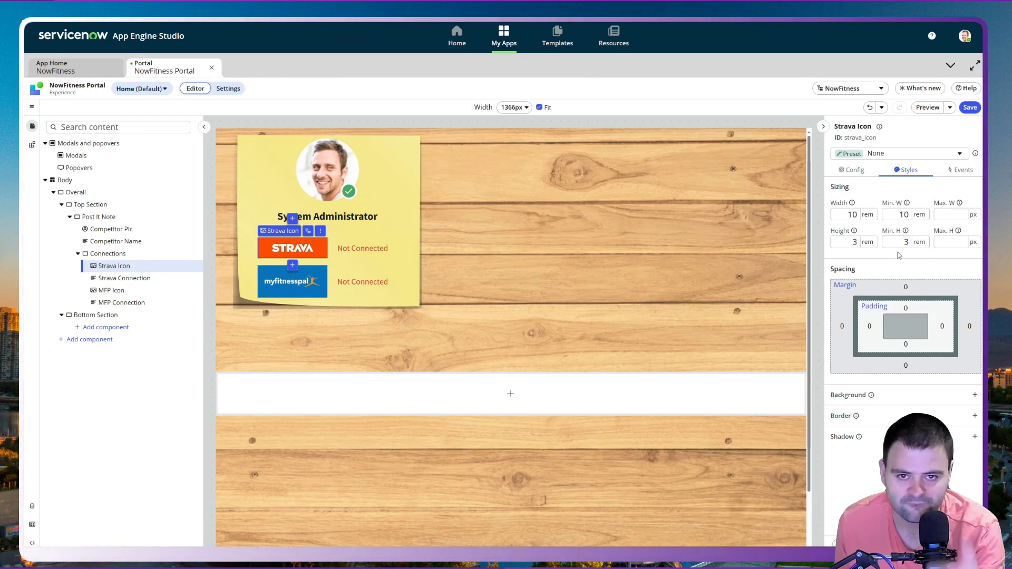
Step: Switch the units of the MFP Icon's width, minimum width, height and minimum height to rem
click(112, 291)
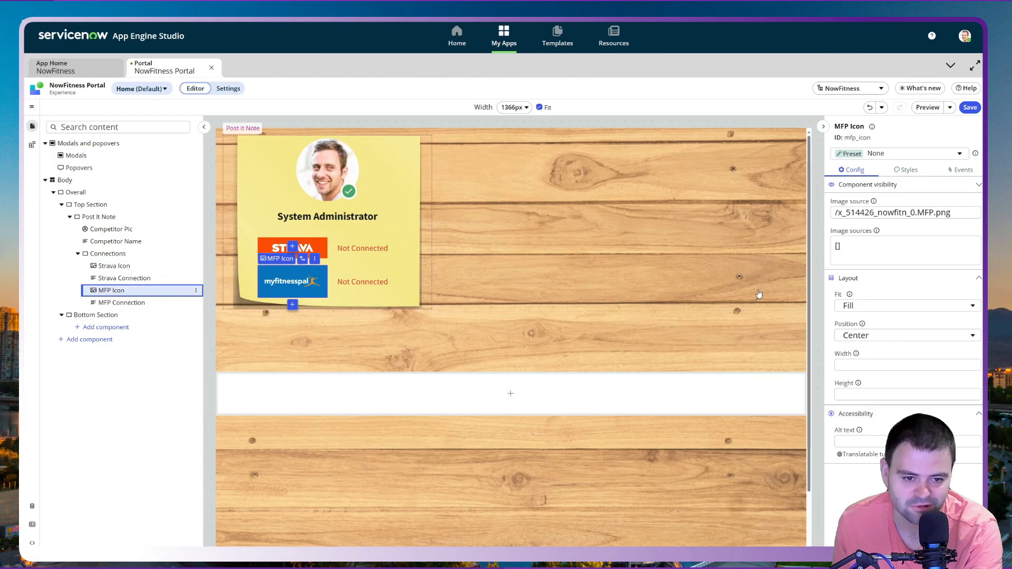
click(906, 170)
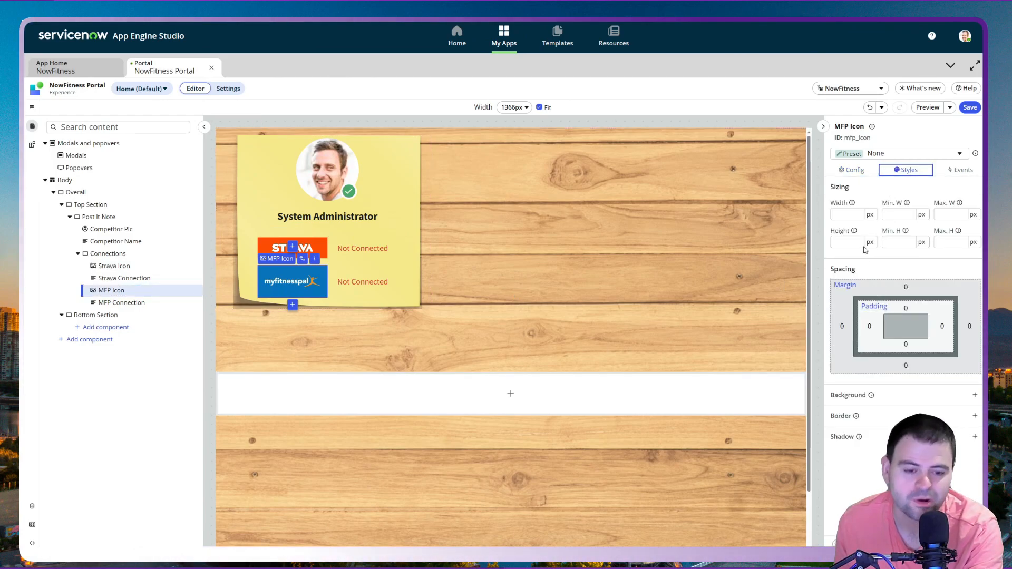
click(870, 215)
click(888, 294)
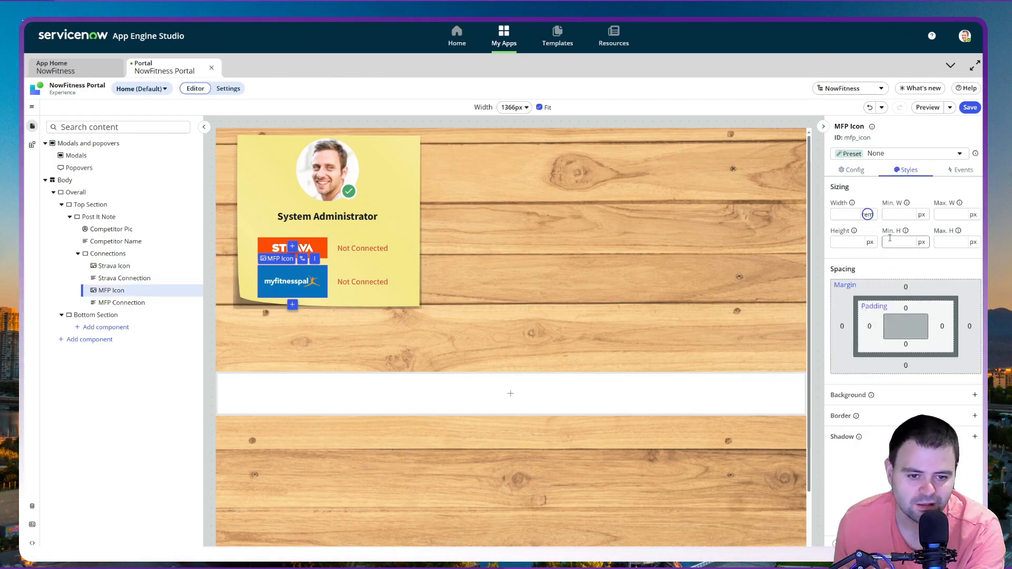
click(922, 215)
click(933, 290)
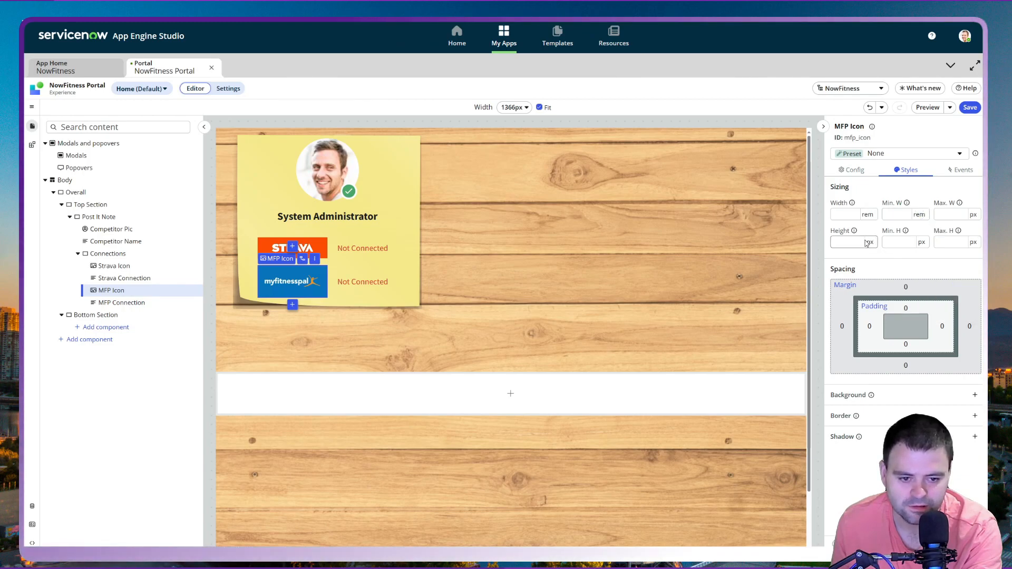
click(870, 242)
click(897, 319)
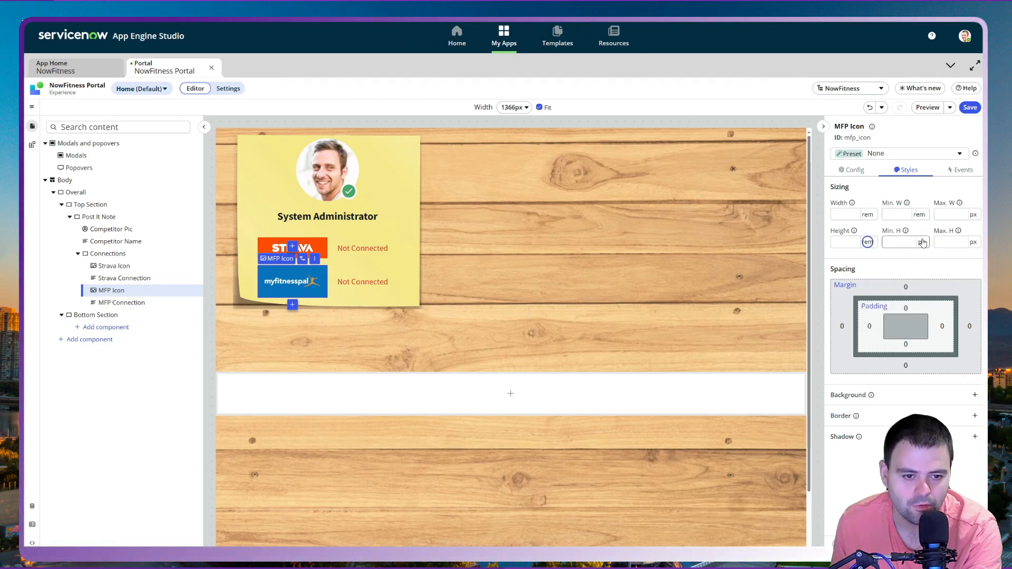
click(921, 242)
click(936, 318)
Step: Set the MFP Icon's width and minimum width to 10 rem and its height and minimum height to 3 rem
click(856, 218)
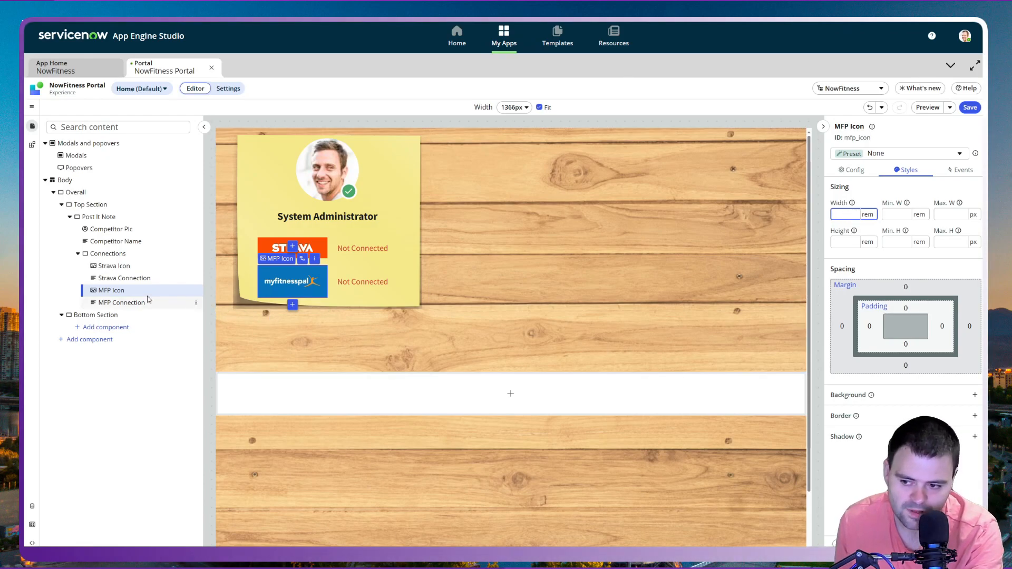
click(132, 266)
click(131, 291)
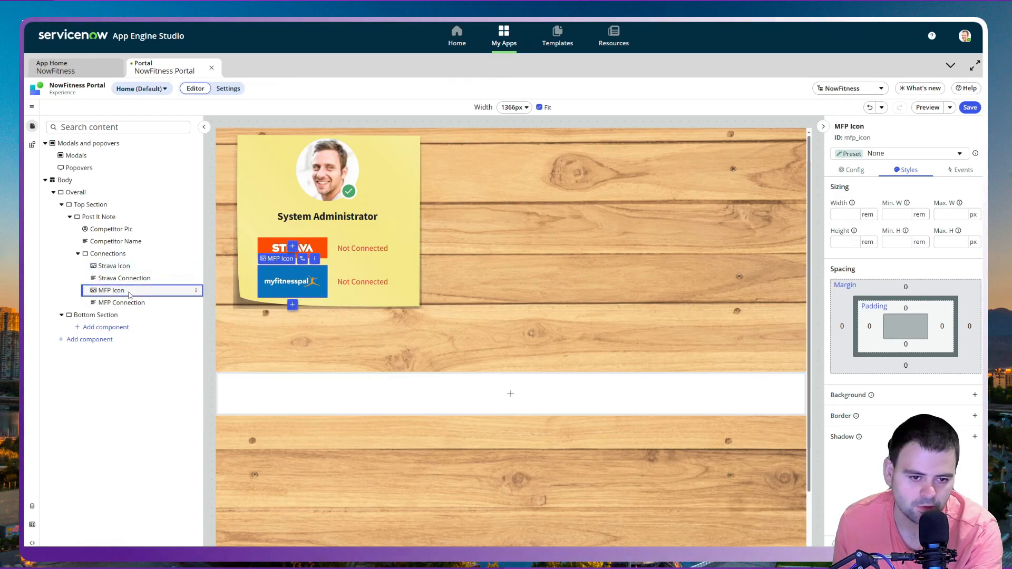
click(849, 216)
text(1)
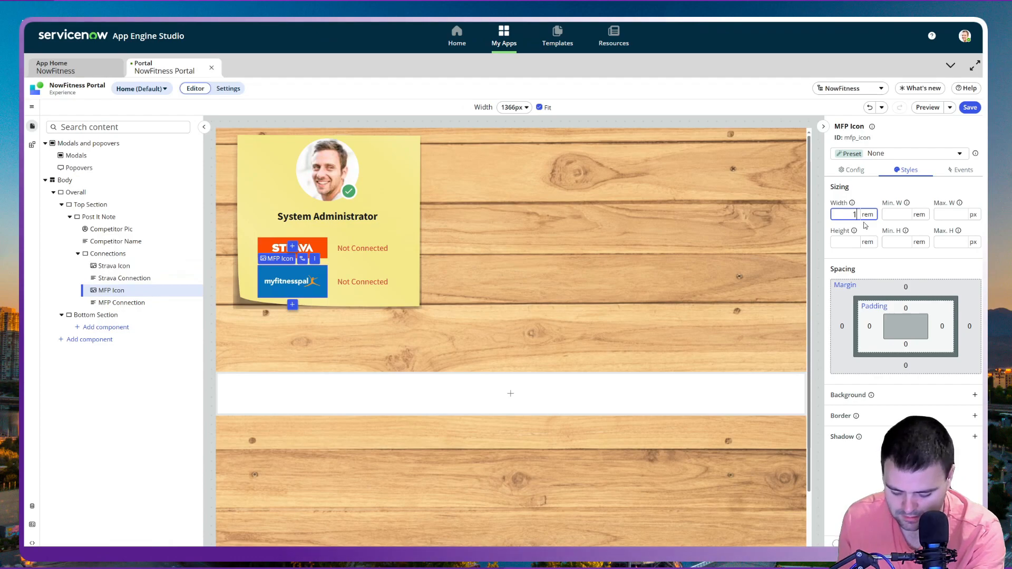
text(0)
click(902, 219)
text(10)
click(851, 241)
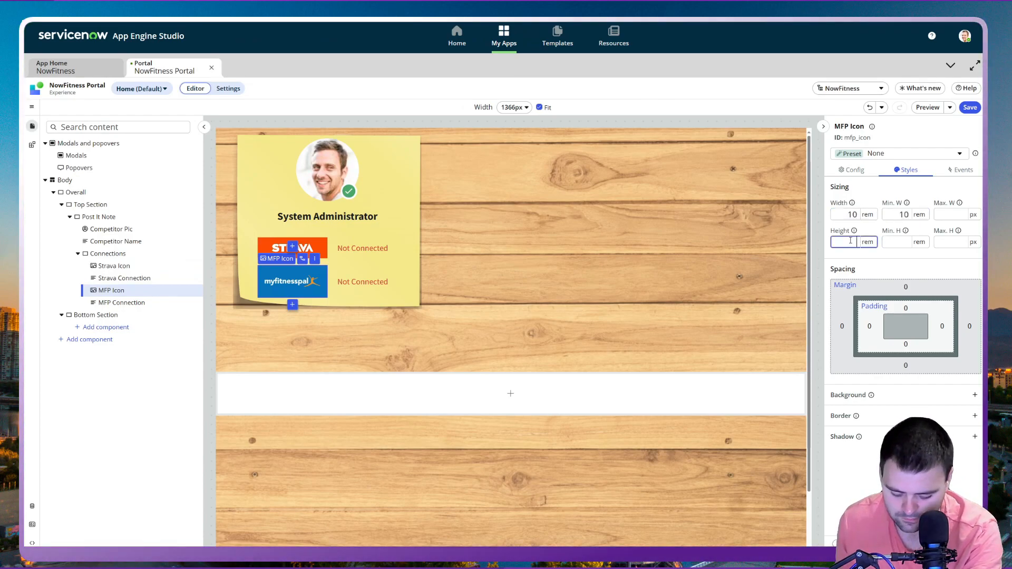
text(3)
click(905, 243)
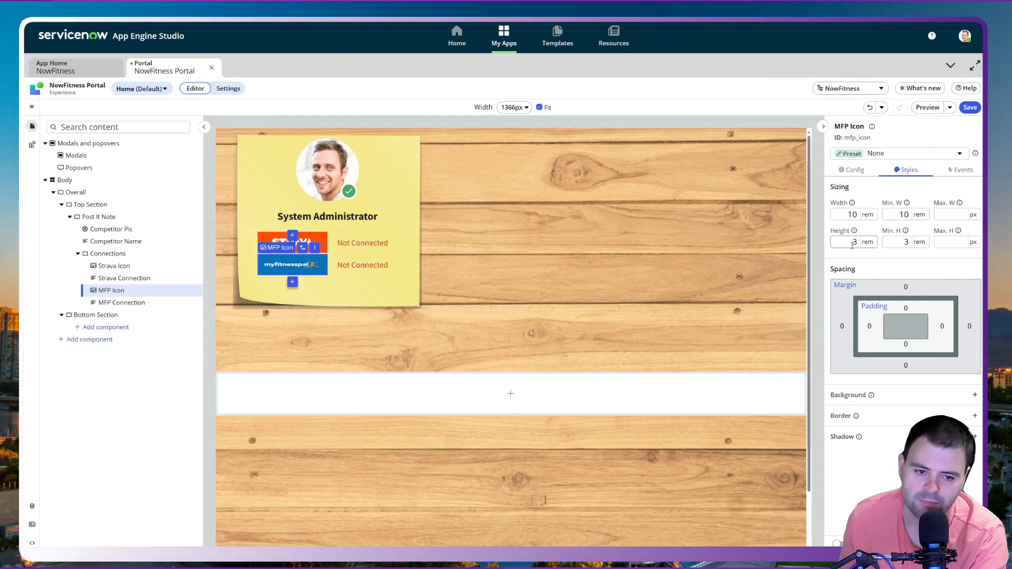
Step: Change the MFP Icon's width to auto
click(866, 215)
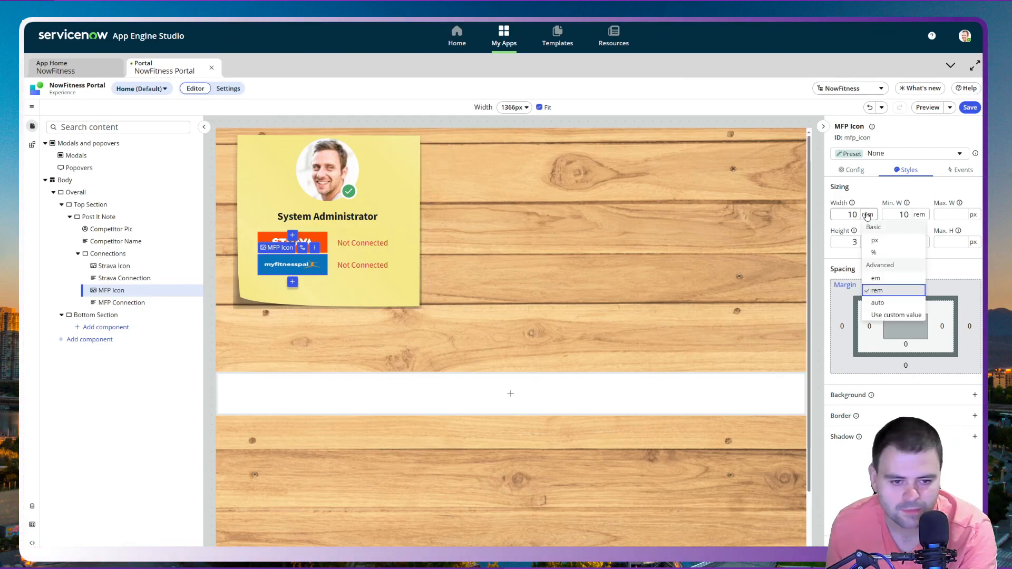
click(901, 303)
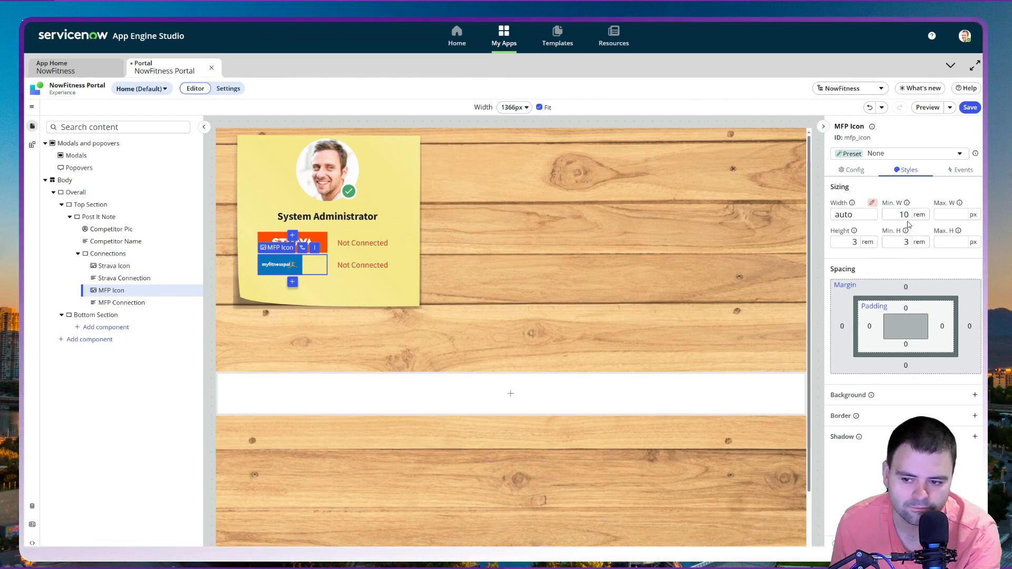
Step: Try an auto height on the MFP Icon and restore the height to 3 rem
click(868, 242)
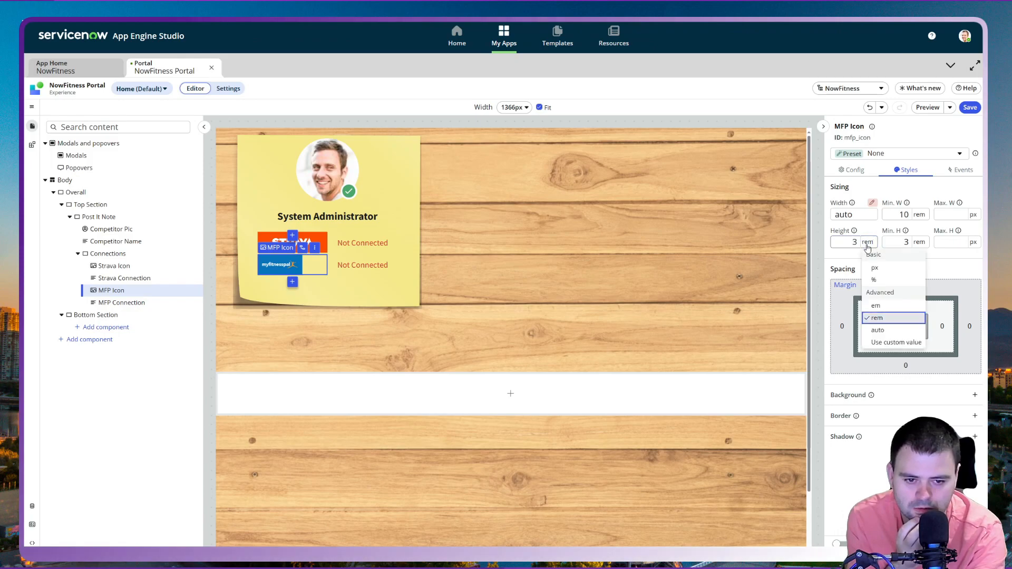
click(894, 331)
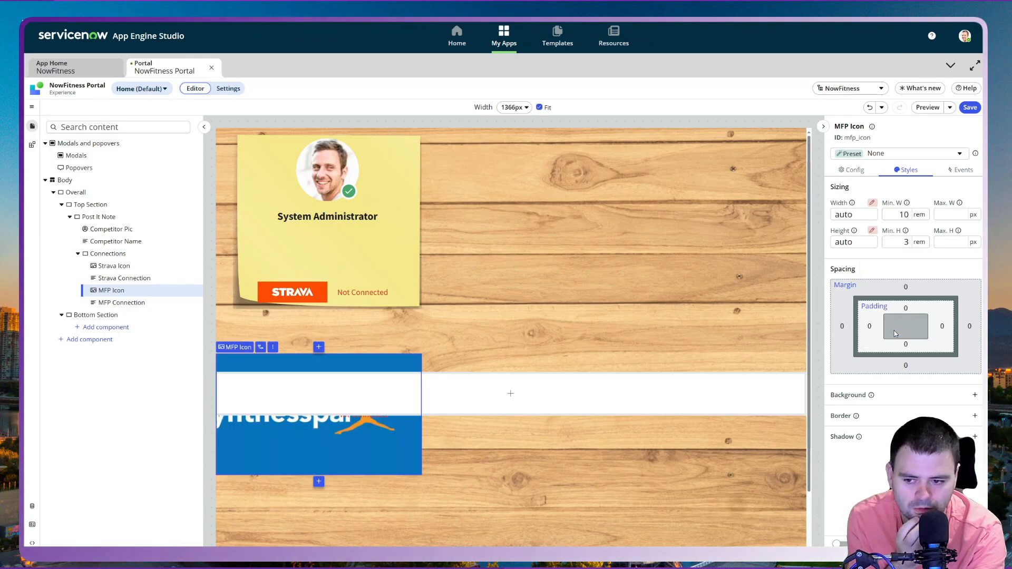
click(872, 234)
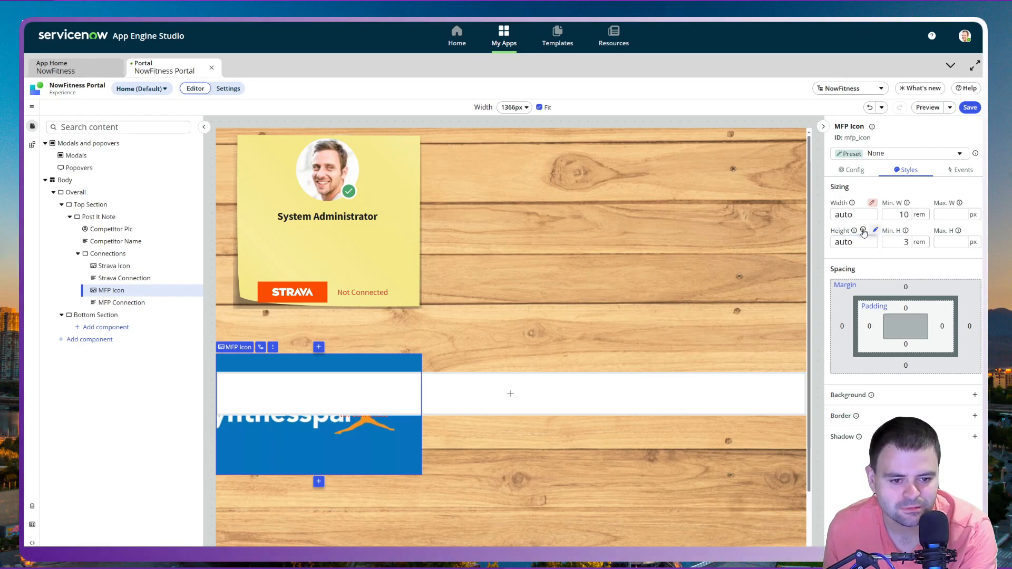
click(864, 232)
click(868, 242)
click(868, 242)
click(868, 243)
click(868, 242)
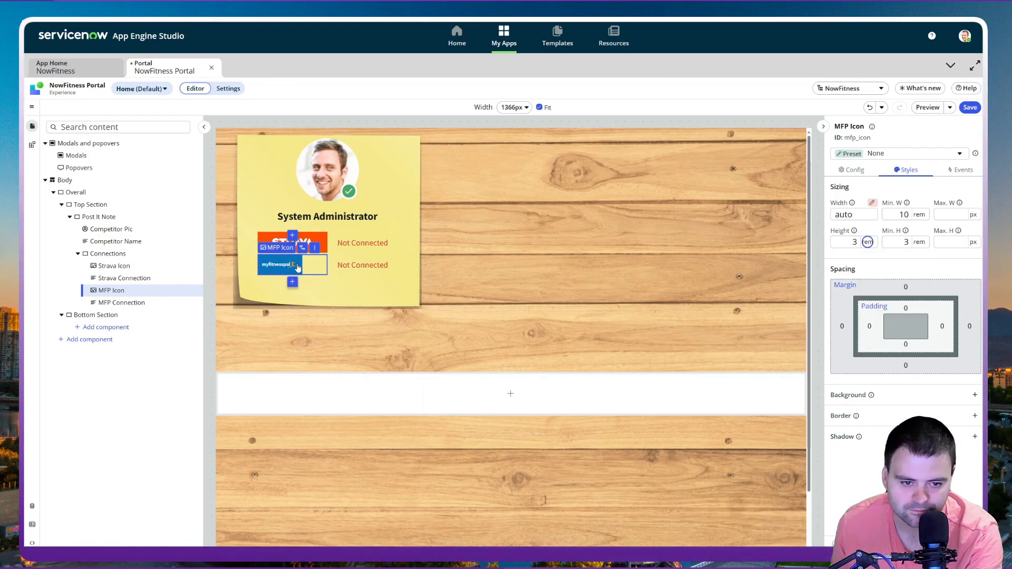
Step: Change the MFP Icon's minimum width to auto
click(919, 216)
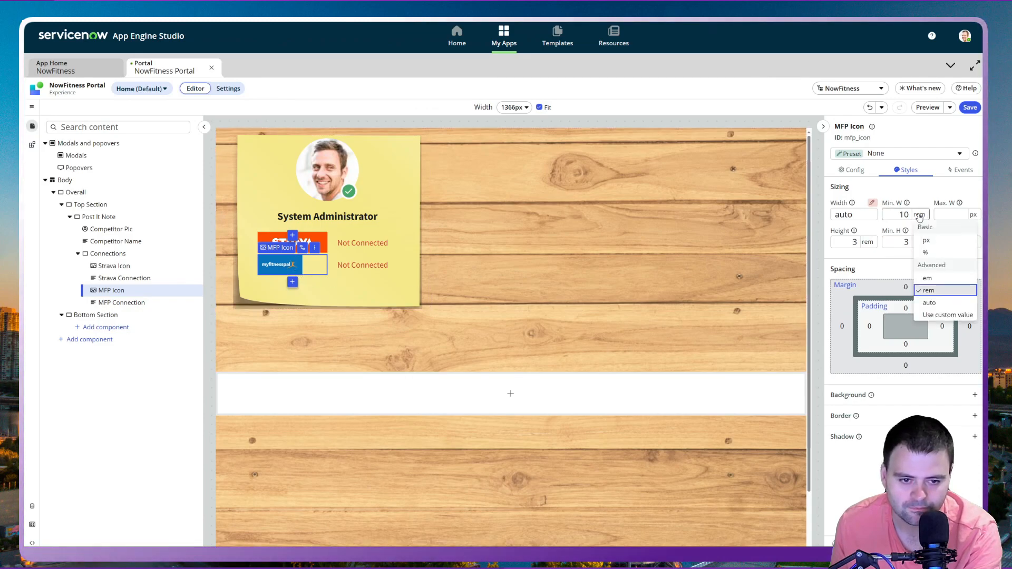
click(931, 303)
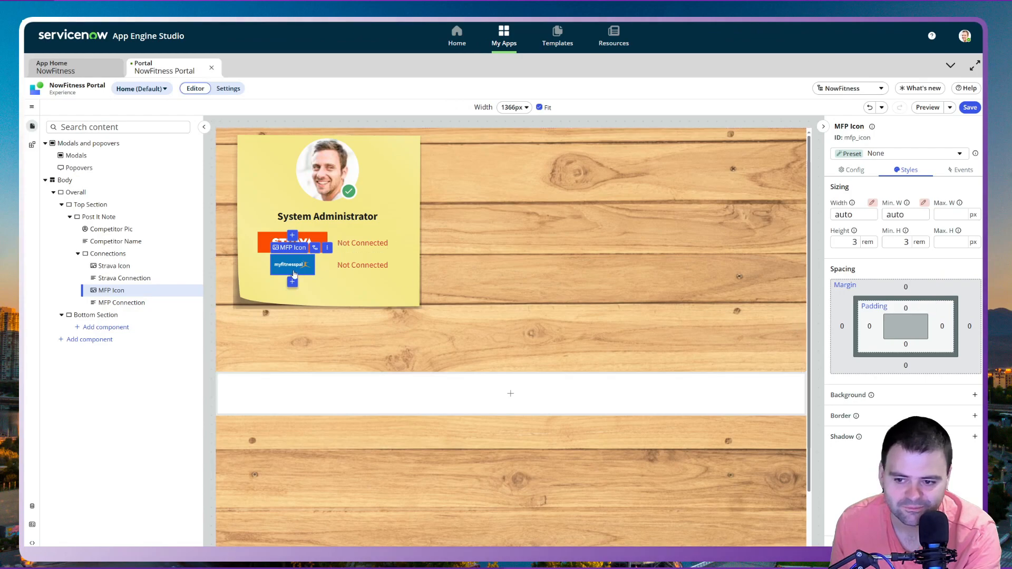
Step: Try auto for both the height and minimum height of the MFP Icon and restore both to 3 rem
click(867, 242)
click(891, 340)
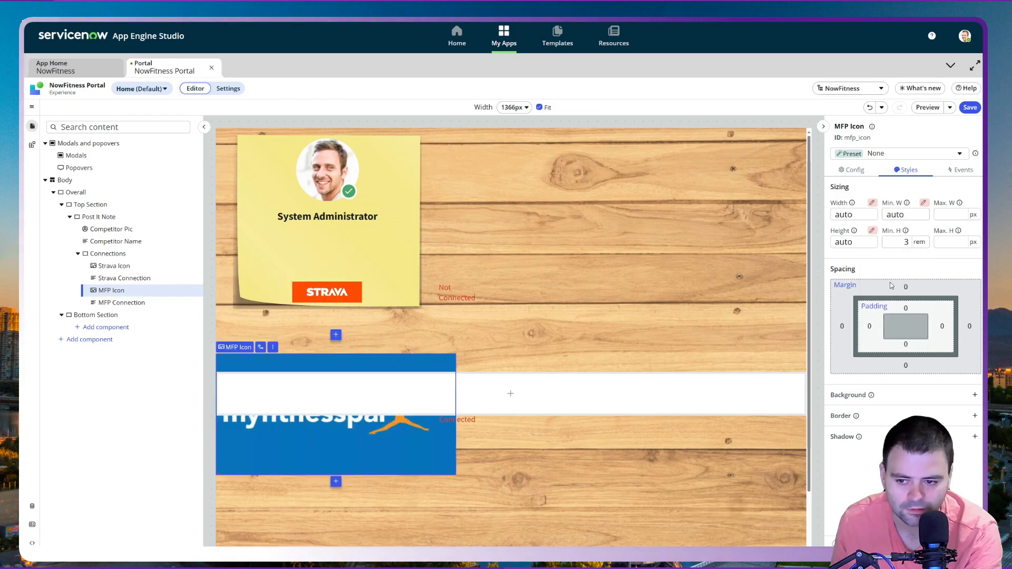
click(919, 242)
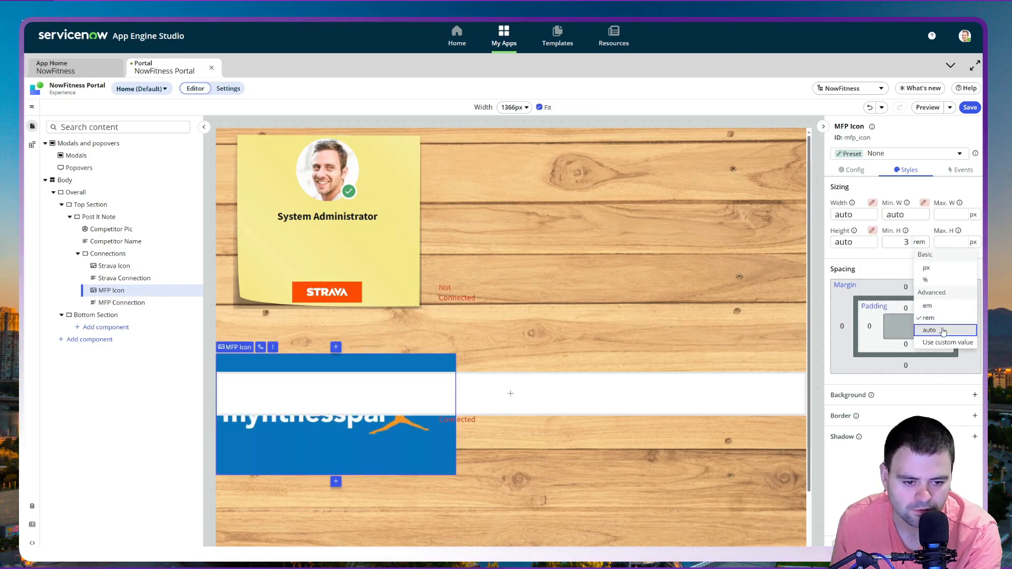
click(943, 331)
click(871, 238)
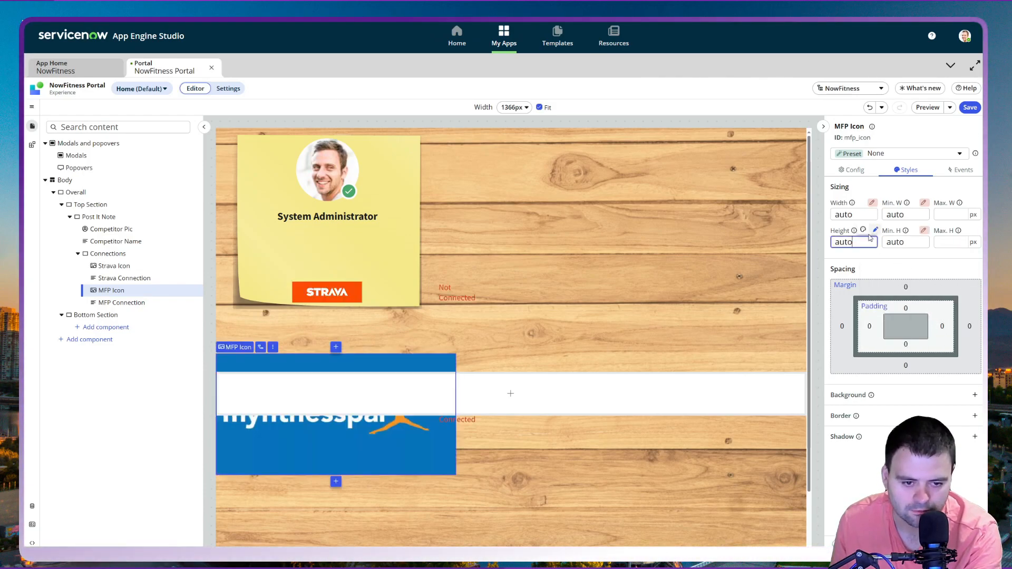
click(864, 230)
click(915, 231)
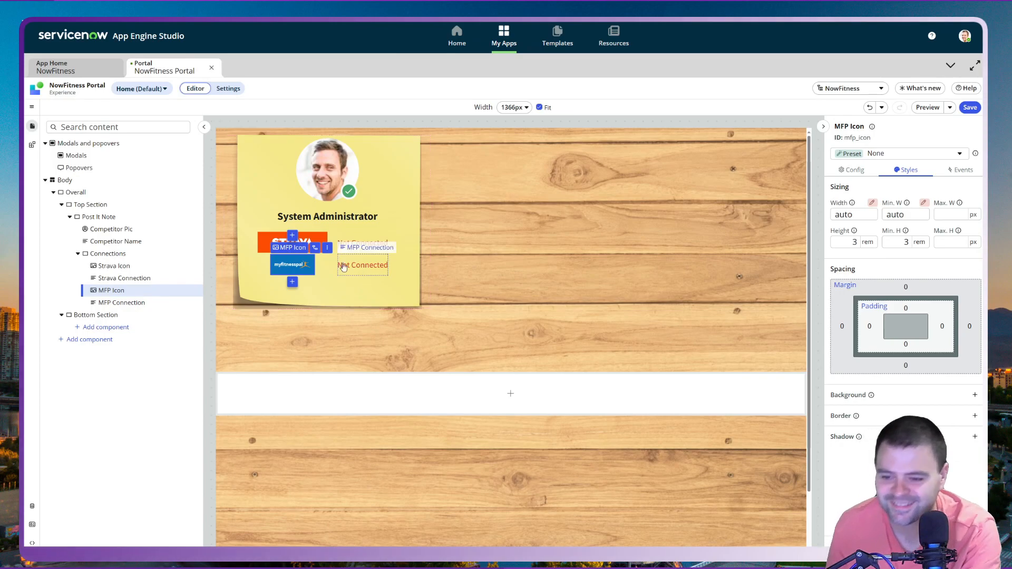
Step: Try auto for the Strava Icon's width and minimum width and restore both to 10 rem
click(120, 266)
click(870, 213)
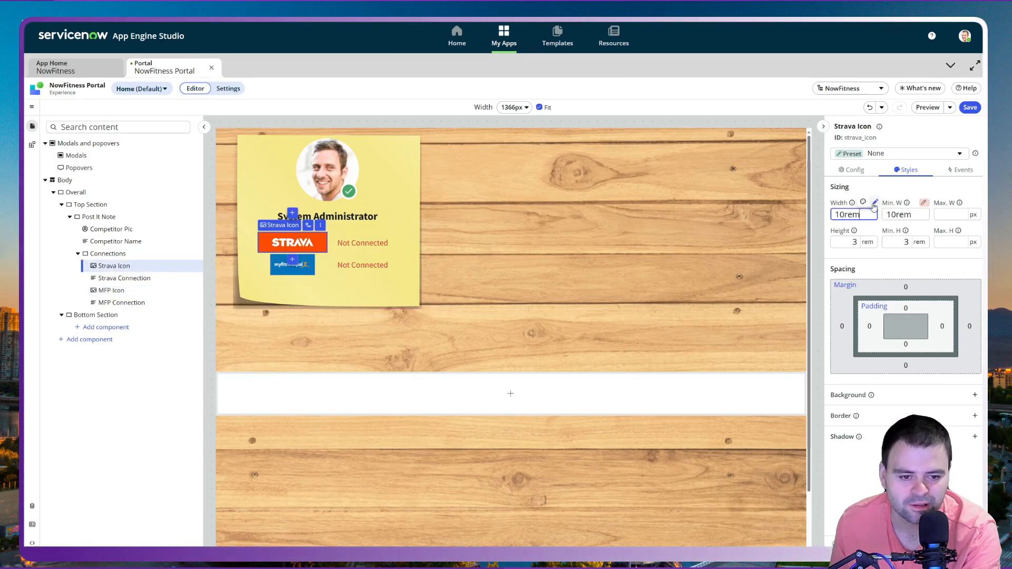
click(874, 204)
click(868, 214)
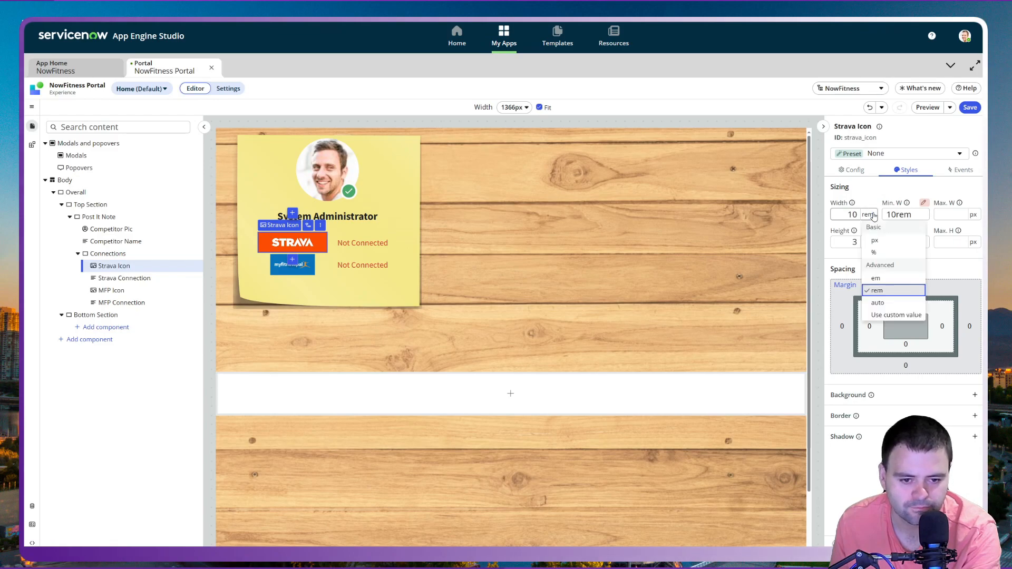
click(891, 303)
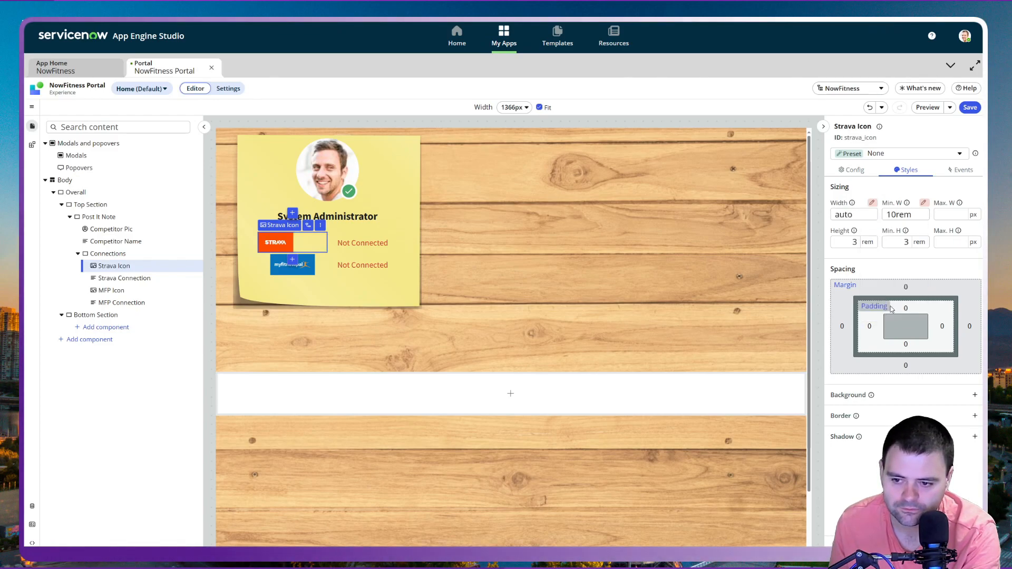
click(914, 205)
click(920, 214)
click(949, 300)
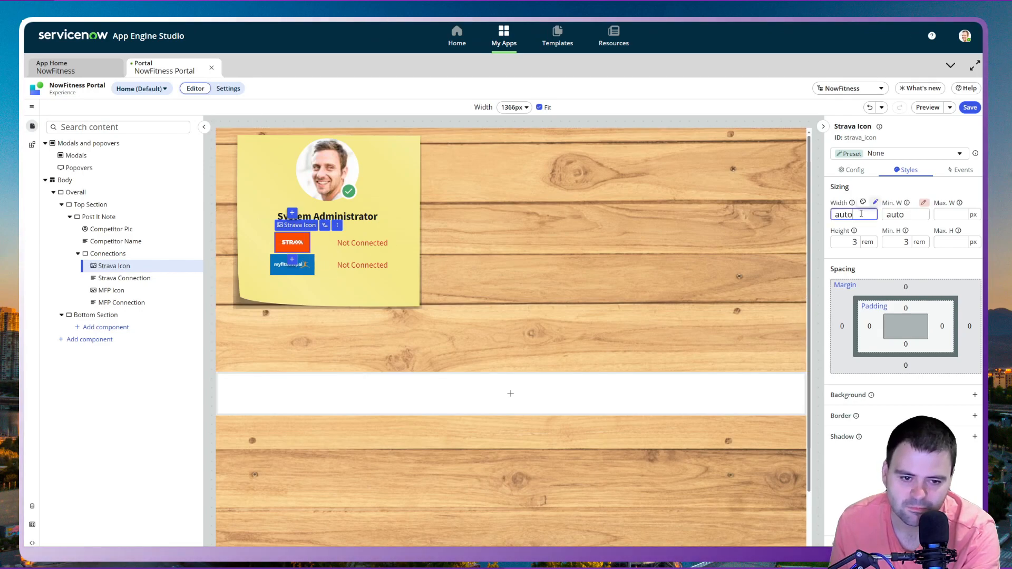
click(863, 202)
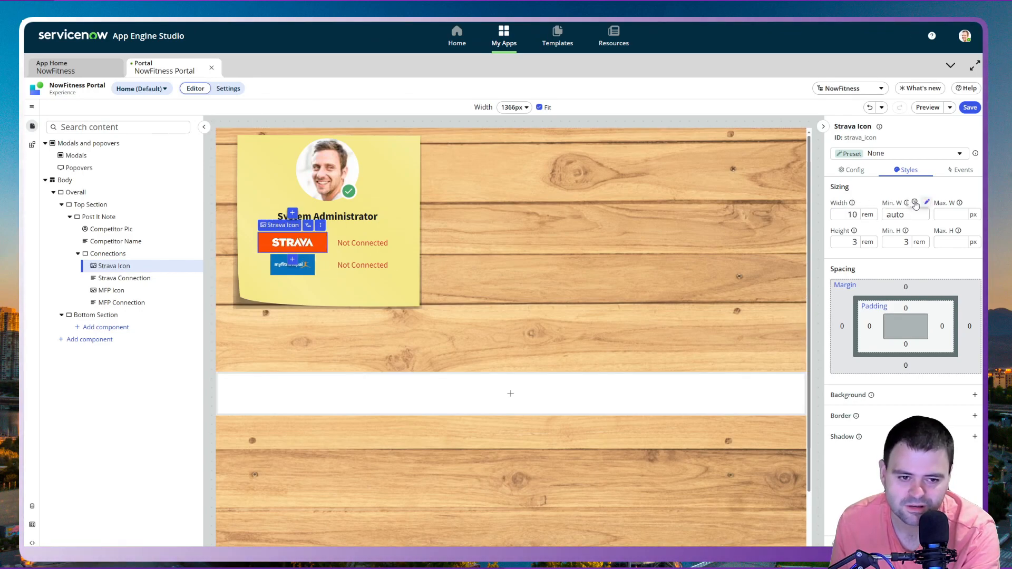
click(916, 205)
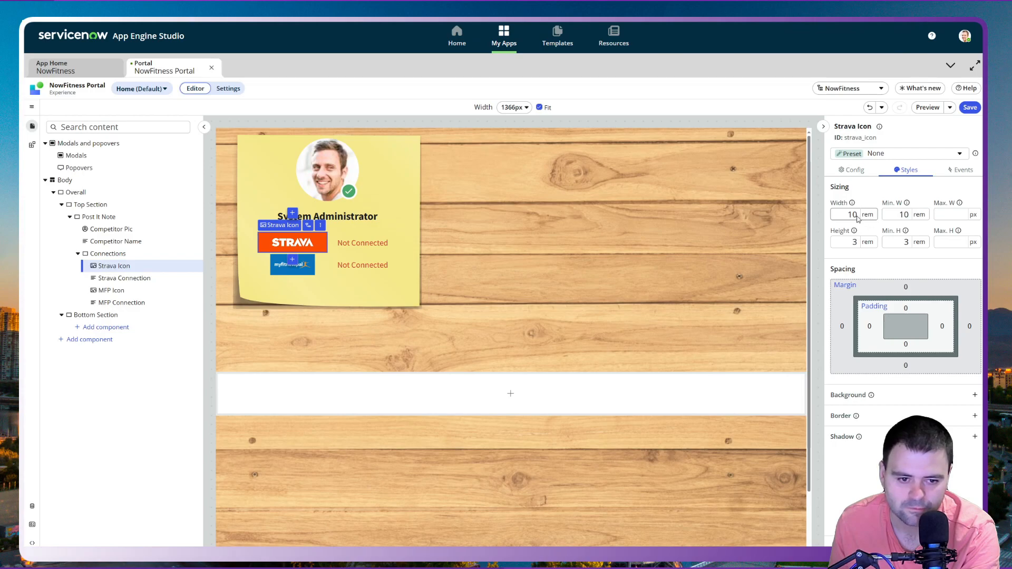
Step: Try 8 rem and 6 rem as the Strava Icon's width and minimum width
drag(847, 214, 858, 214)
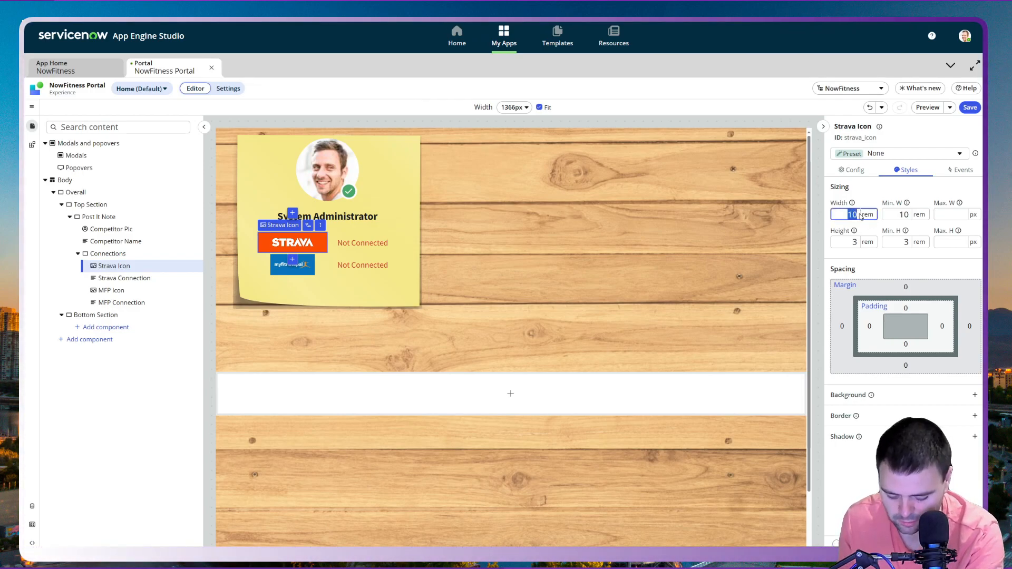
text(8)
double_click(904, 215)
text(8)
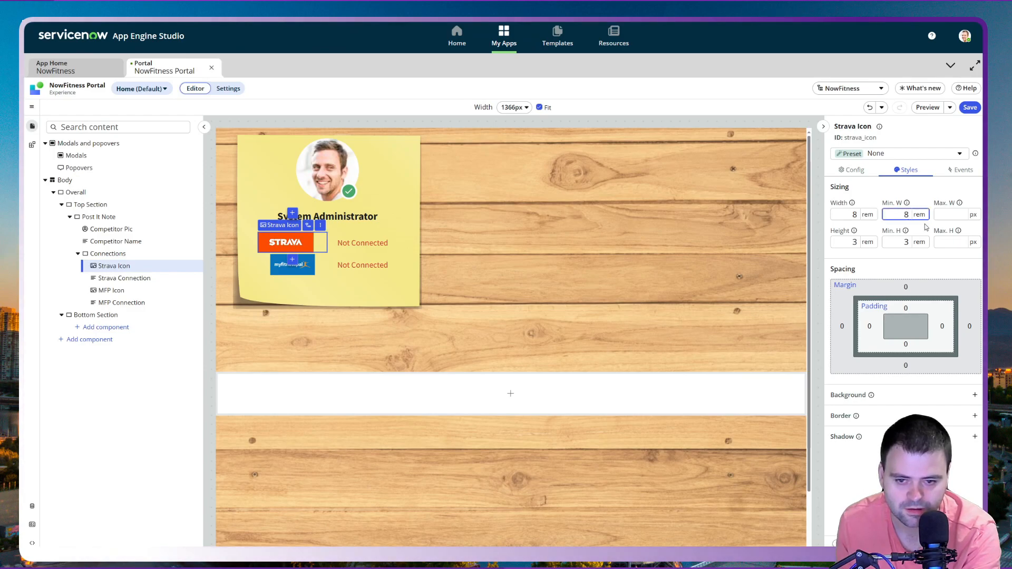
drag(847, 214, 866, 221)
text(6)
double_click(905, 215)
text(6)
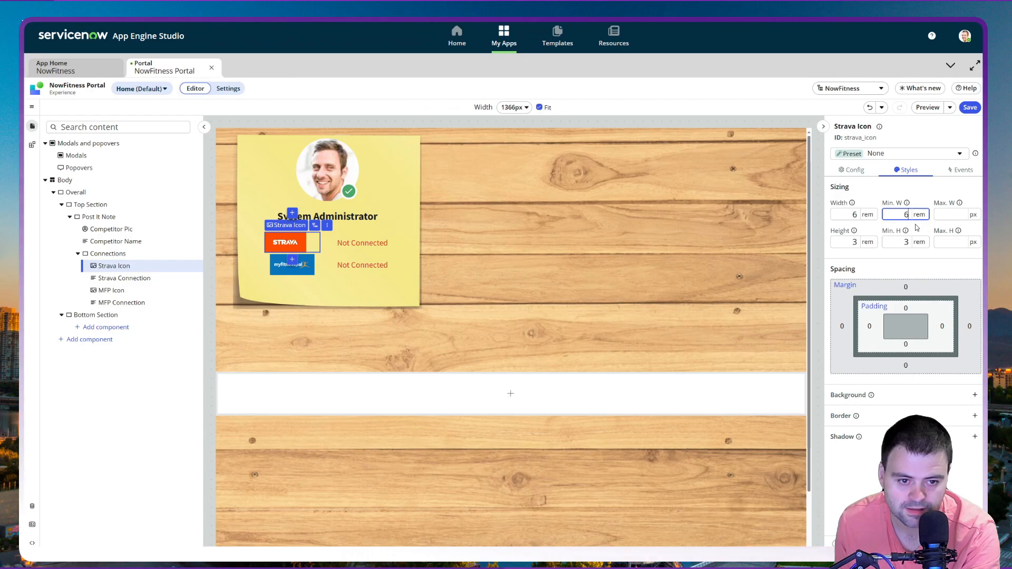
Step: Set the Strava Icon's width and minimum width to 7 rem and save the page with the MFP Icon selected
click(857, 213)
key(BackSpace)
text(7)
double_click(906, 215)
text(7)
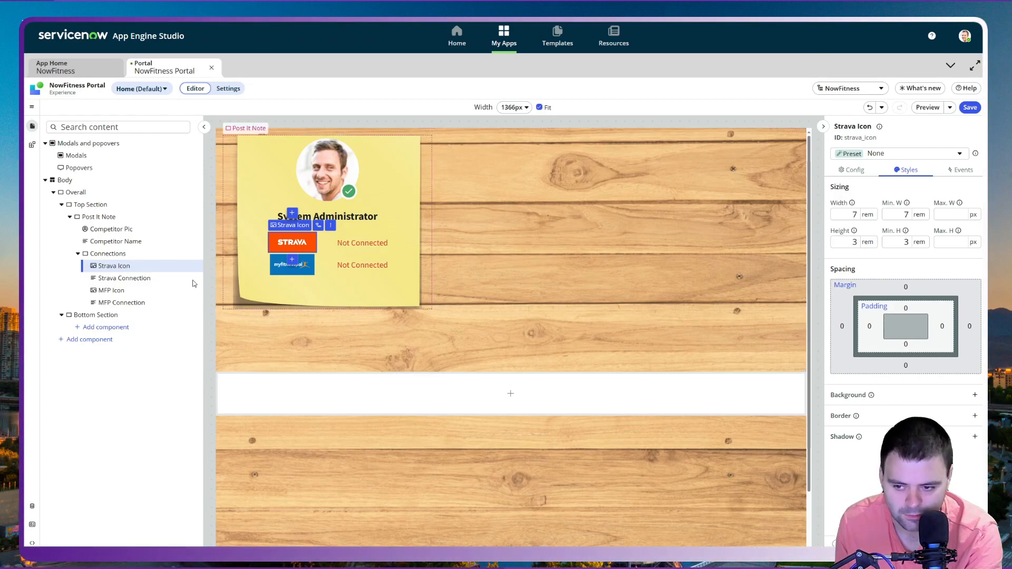
click(124, 291)
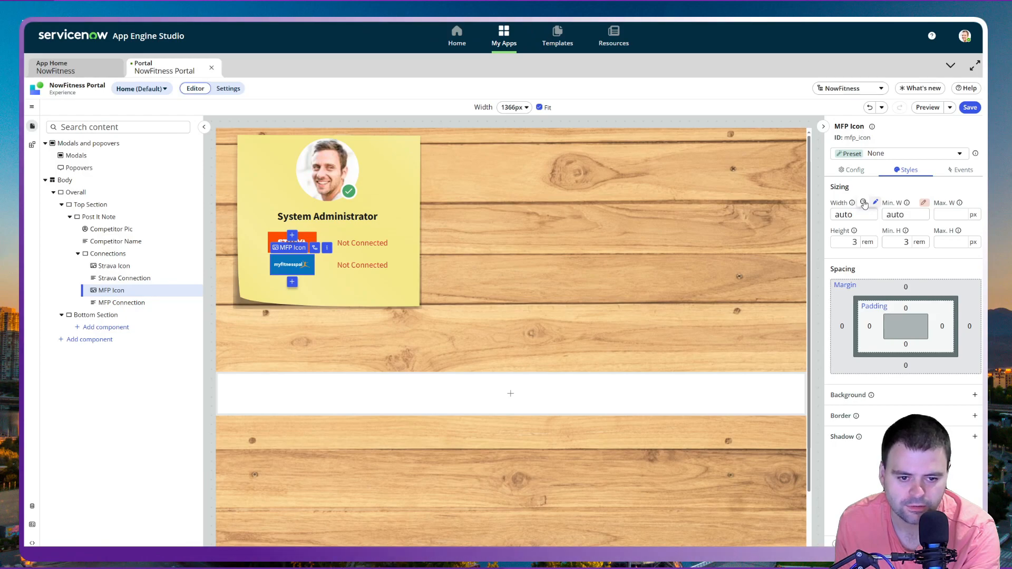
click(964, 110)
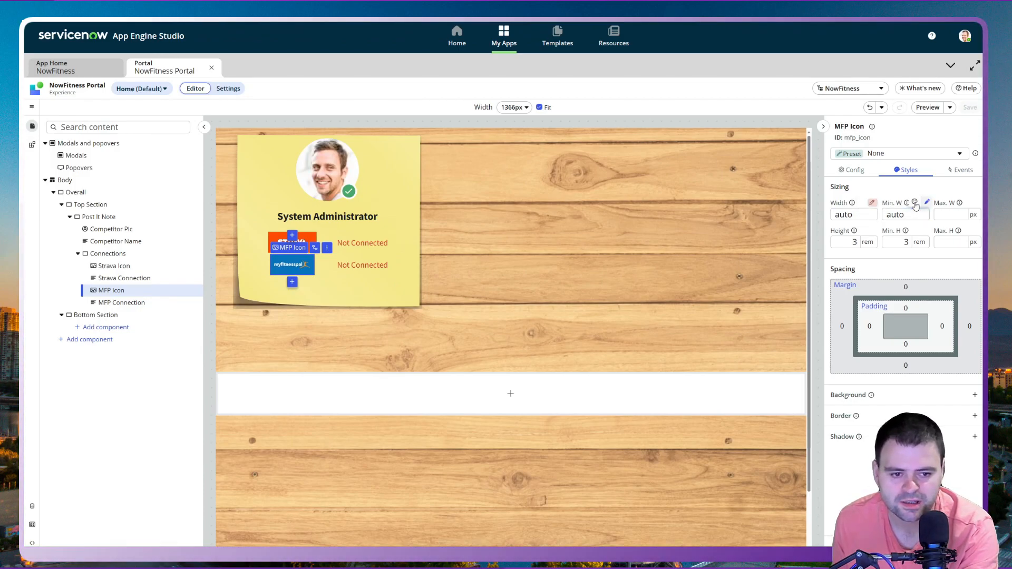
Step: Try to enter 7 as the MFP Icon's minimum width
click(916, 211)
text(7)
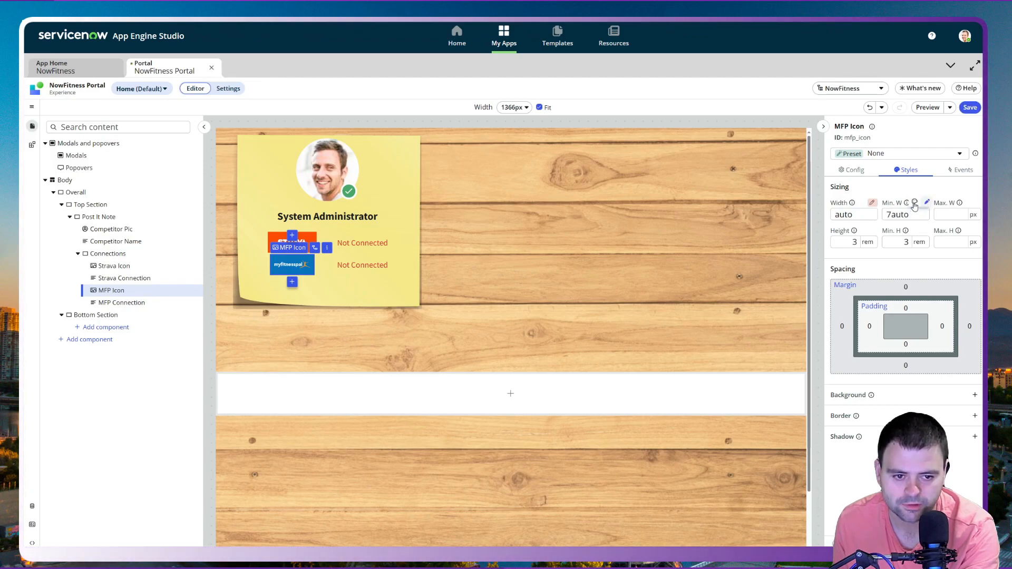
key(ctrl+l)
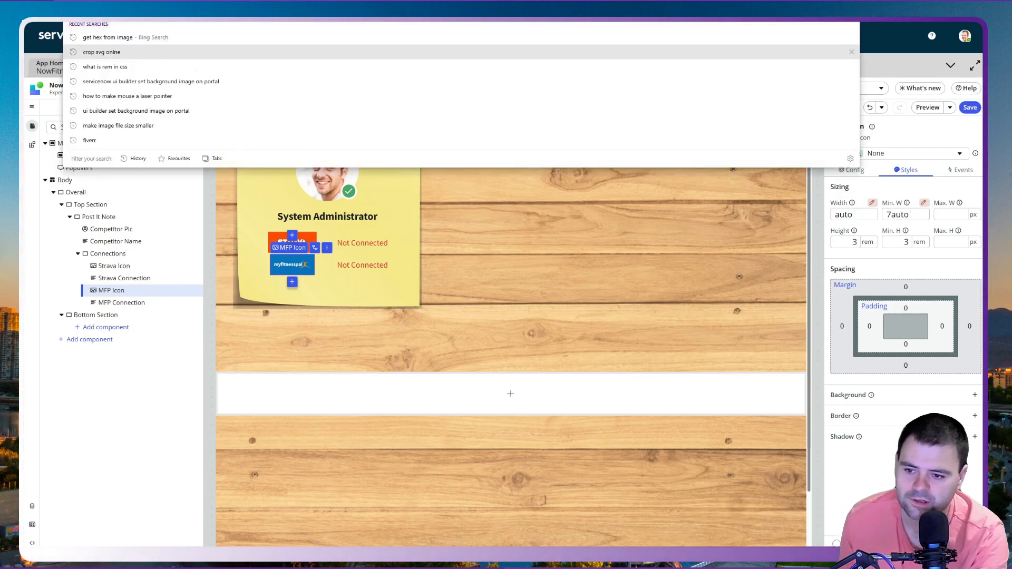
key(Escape)
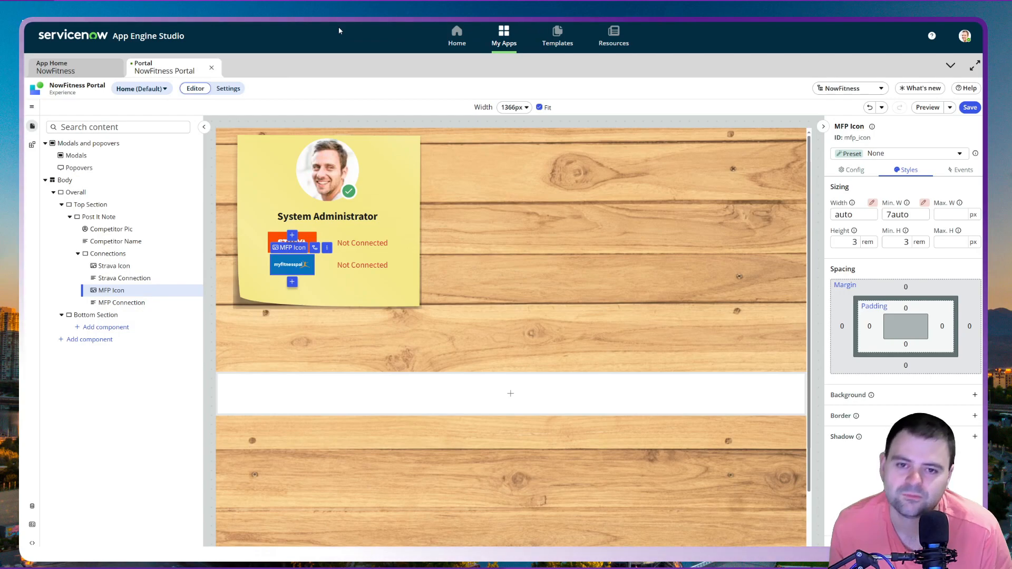
Step: Reload the portal editor, reopen the Home page's Default variant and select the MFP Icon
key(F5)
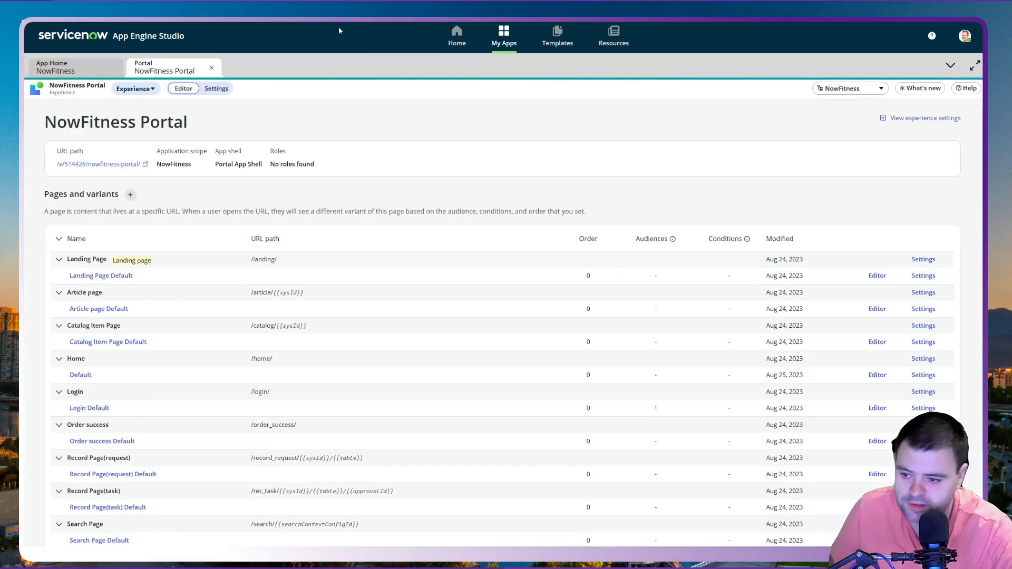
click(80, 375)
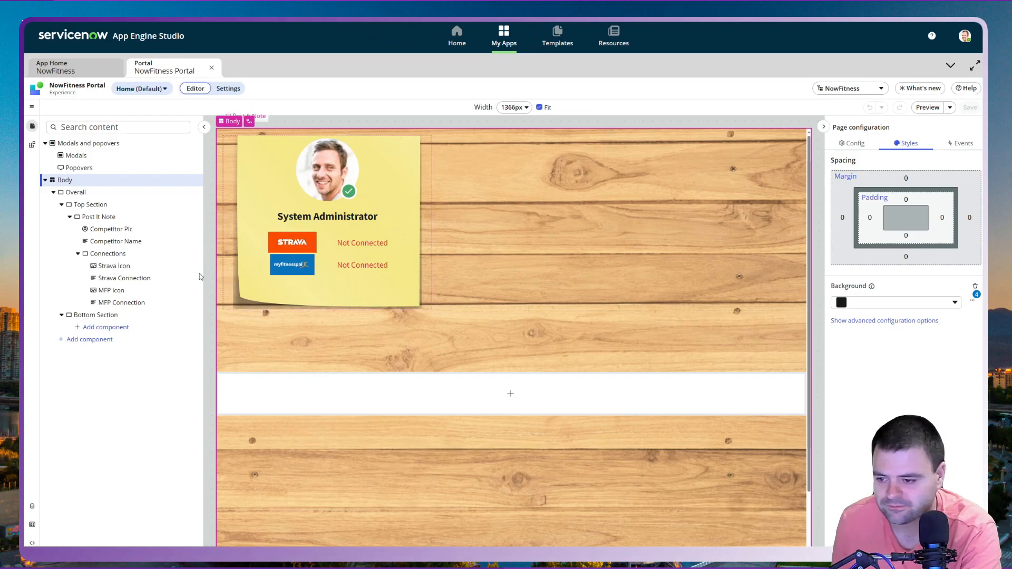
click(140, 291)
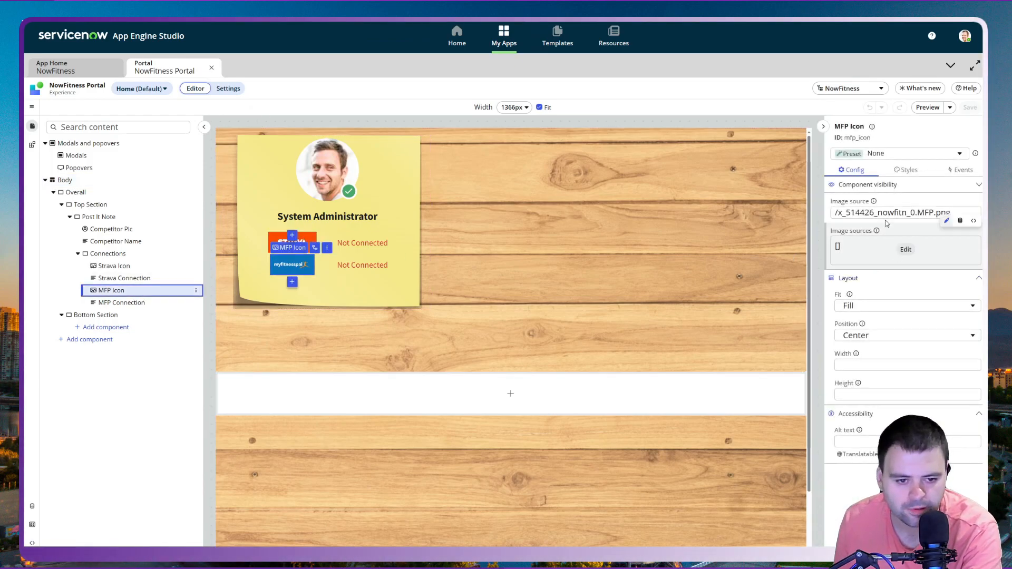
Step: Set the MFP Icon's width and minimum width to 7 rem and save the page
click(906, 170)
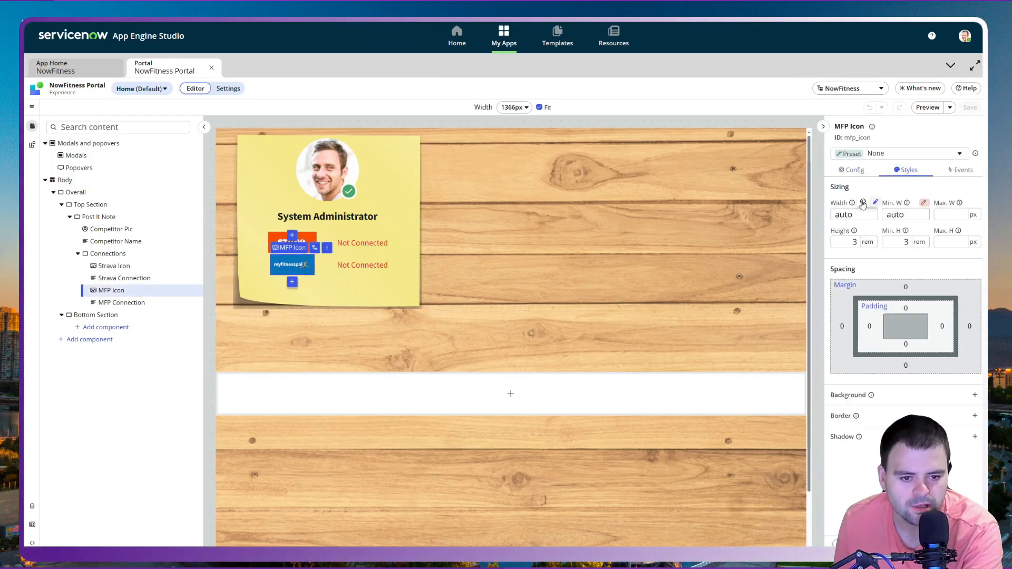
click(863, 204)
click(870, 214)
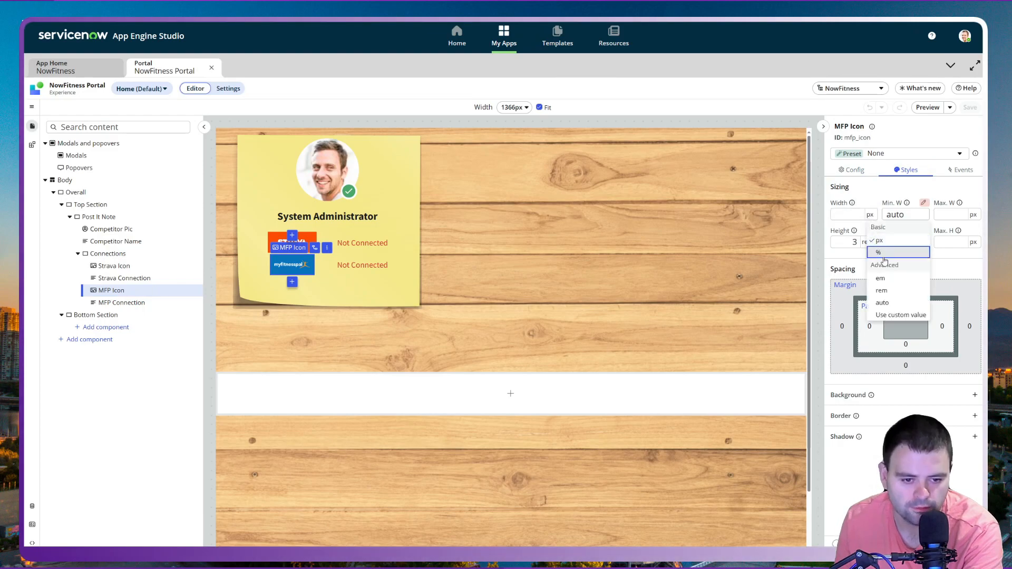
click(898, 292)
text(7)
click(921, 214)
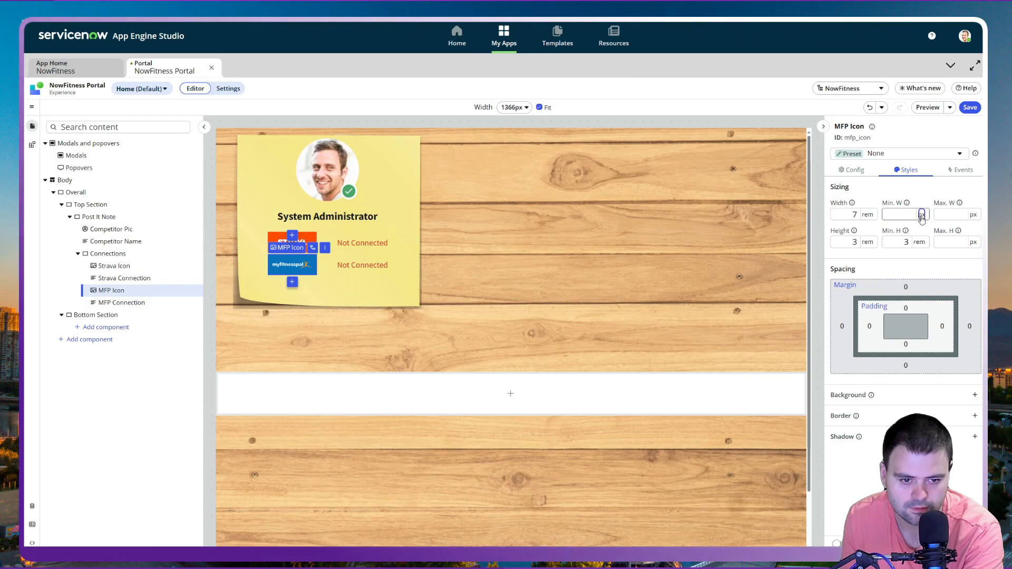
click(921, 215)
click(925, 292)
text(7)
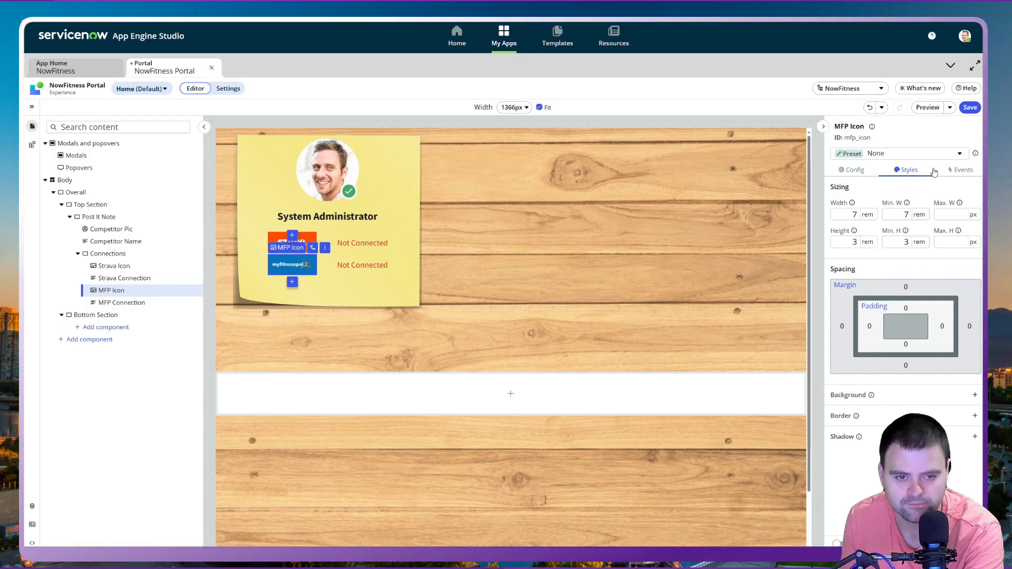
click(970, 107)
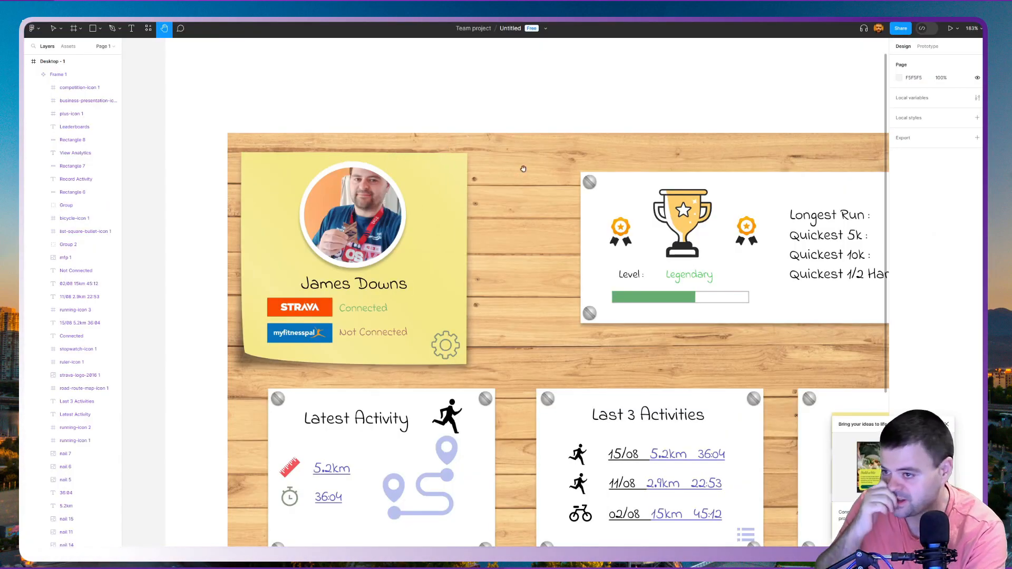
Step: Dismiss the promotional pop-up in the Figma mockup and examine the full dashboard layout around the sticky note
scroll(523, 169, down, 4)
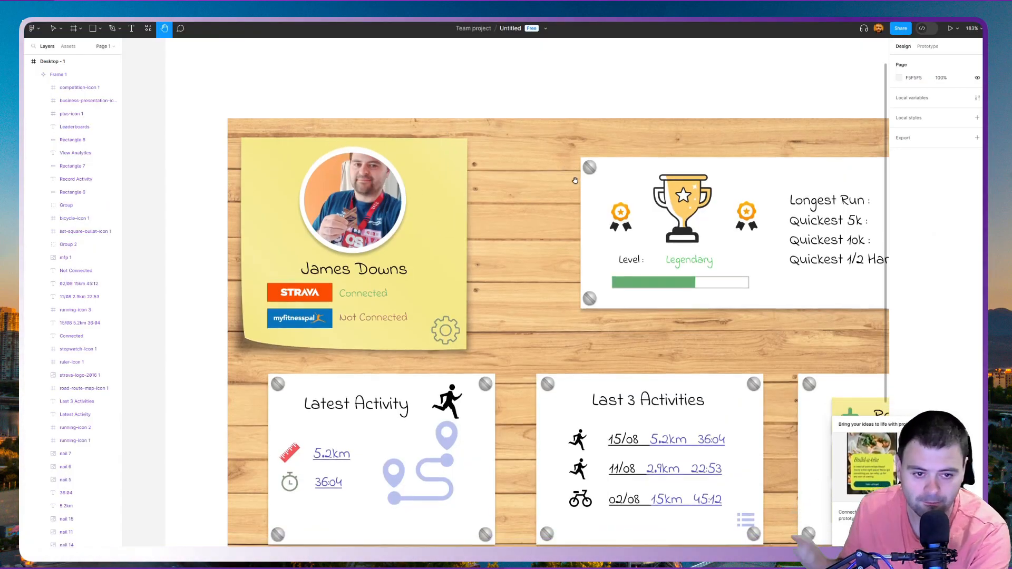
click(947, 425)
scroll(625, 308, up, 1)
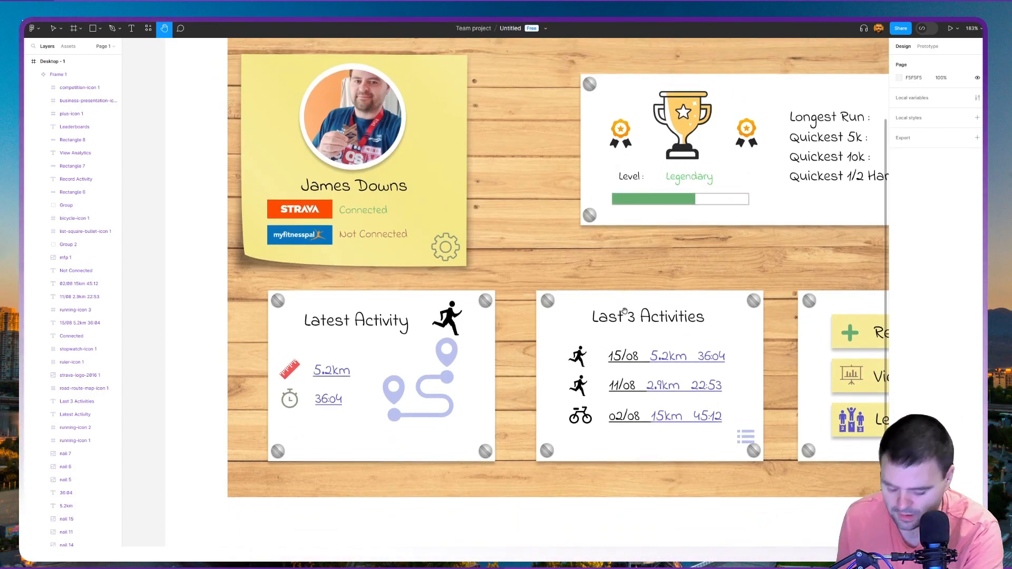
scroll(625, 308, down, 5)
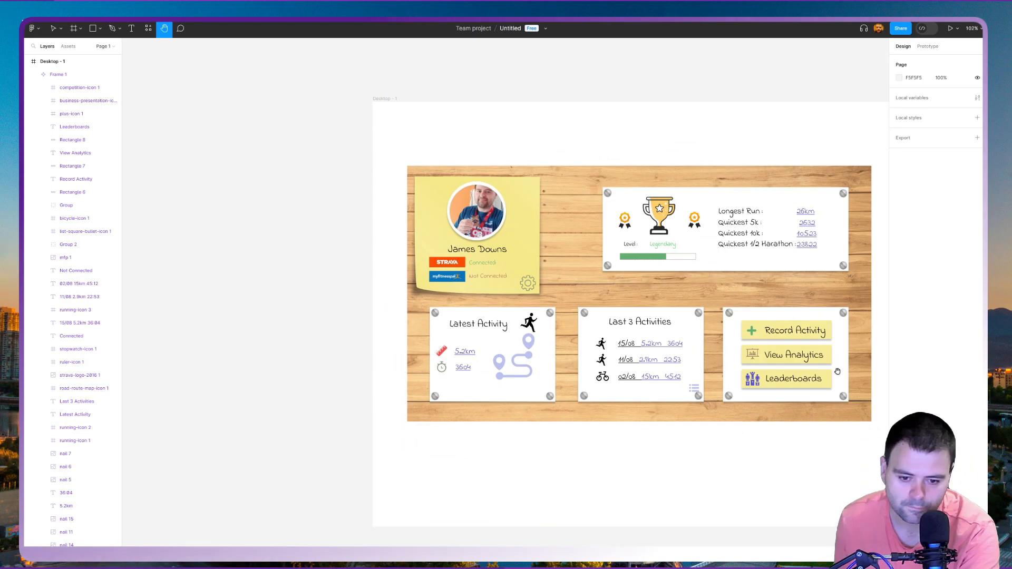
scroll(825, 381, up, 3)
drag(636, 467, 609, 484)
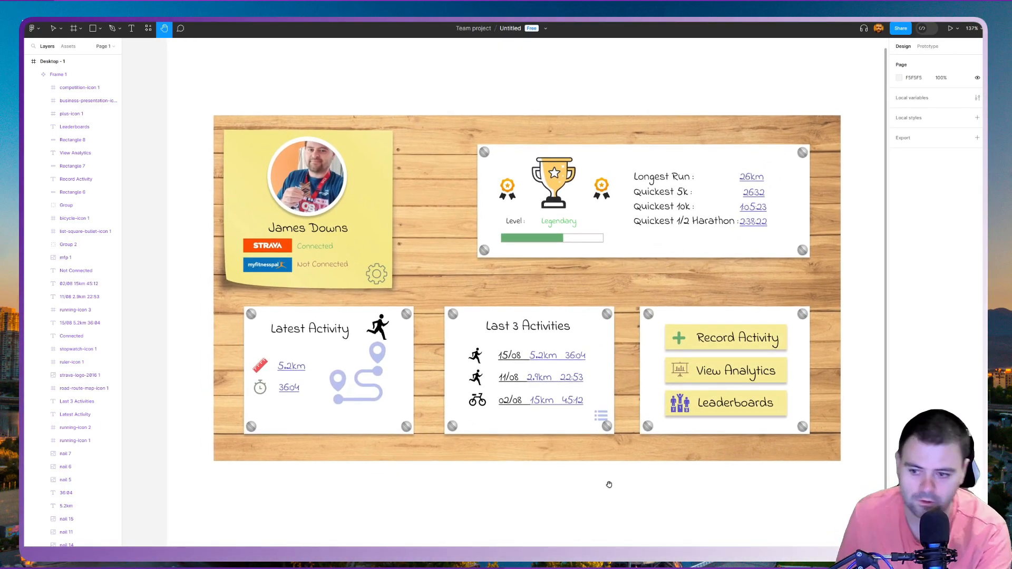